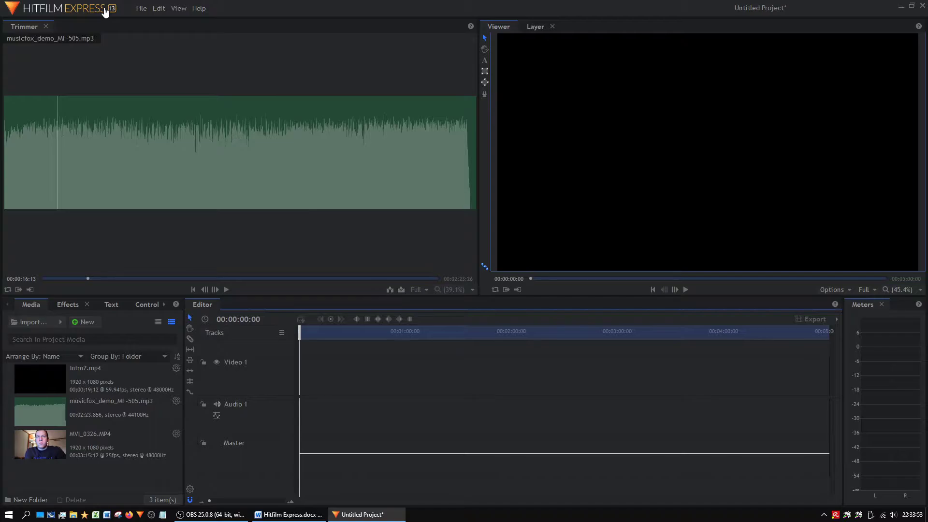
# - Display the program's version and licence information and close it again
pyautogui.click(199, 9)
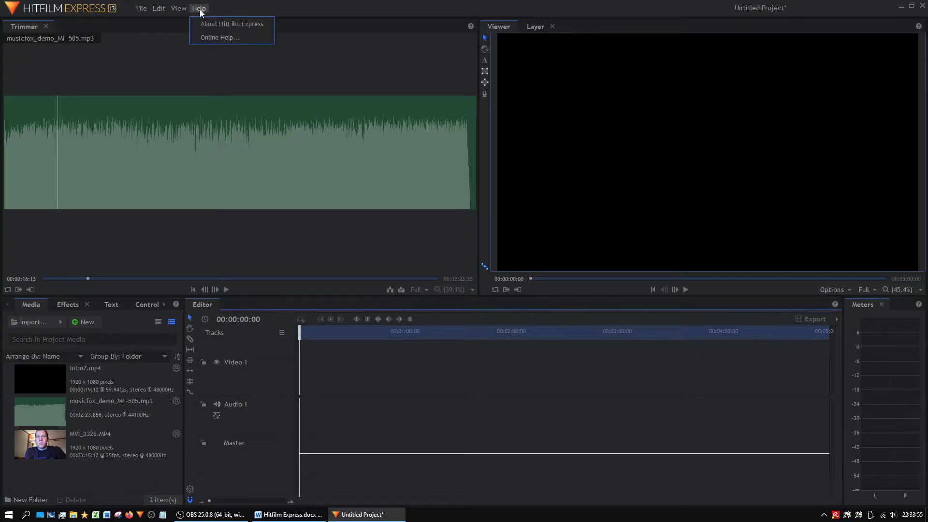
pyautogui.click(199, 9)
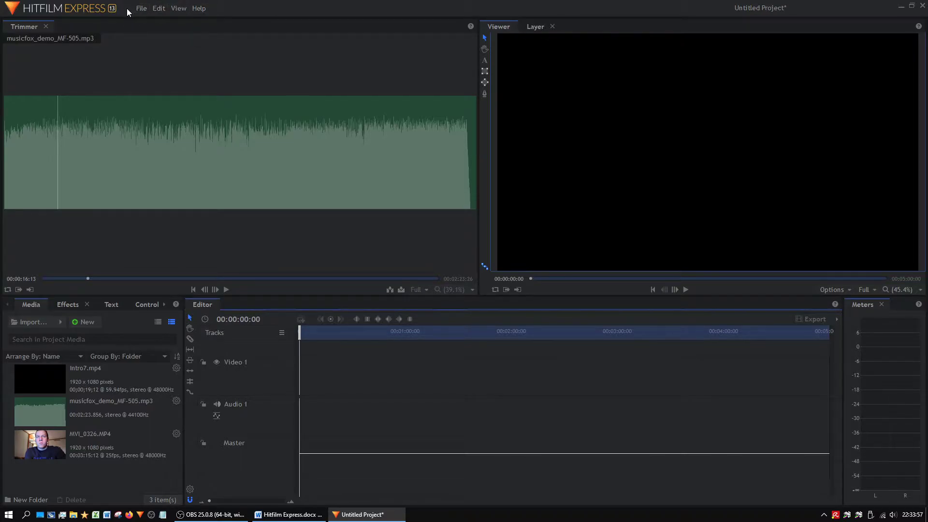
pyautogui.click(8, 15)
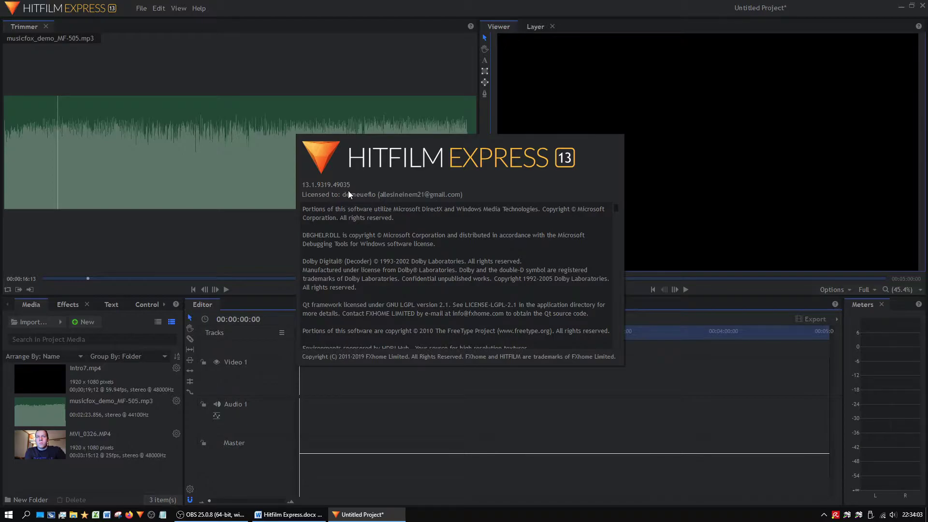
pyautogui.click(398, 167)
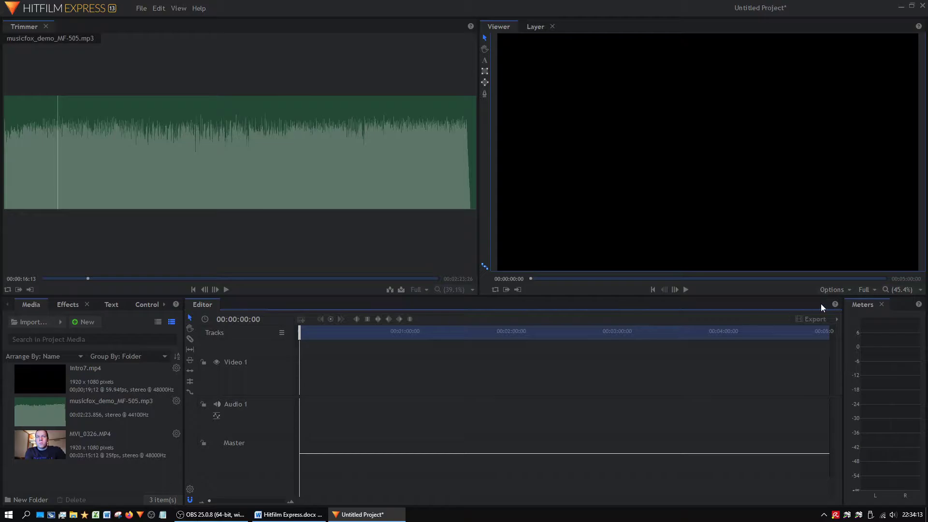
# - View the list of available effects and return to the project media
pyautogui.click(61, 307)
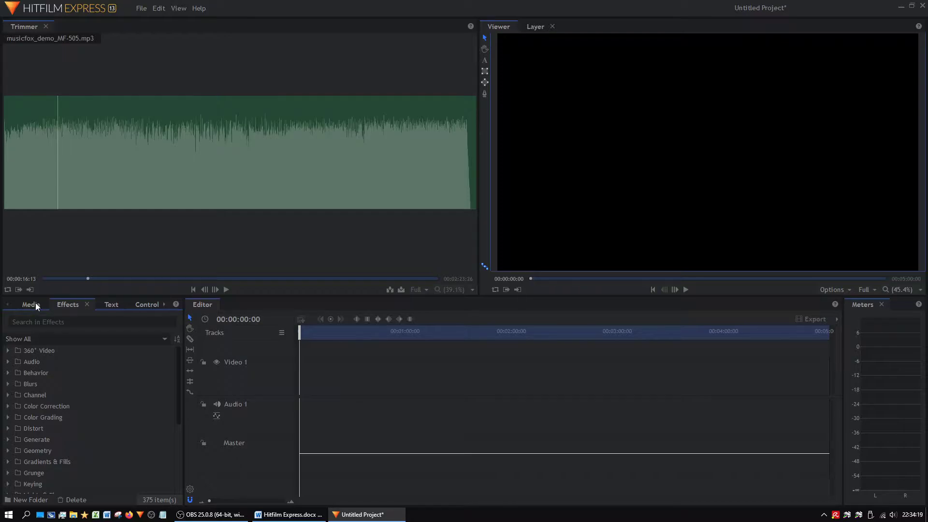
pyautogui.click(35, 303)
pyautogui.click(55, 302)
pyautogui.click(30, 302)
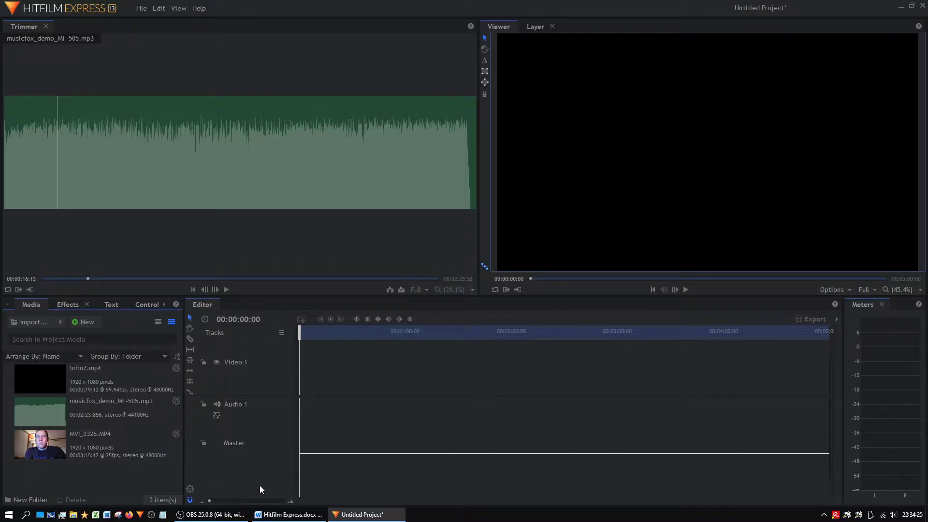
# - Switch to Word and look through the table of effects in Hitfilm Express.docx
pyautogui.click(290, 514)
pyautogui.scroll(-10, 401, 367)
pyautogui.scroll(10, 400, 367)
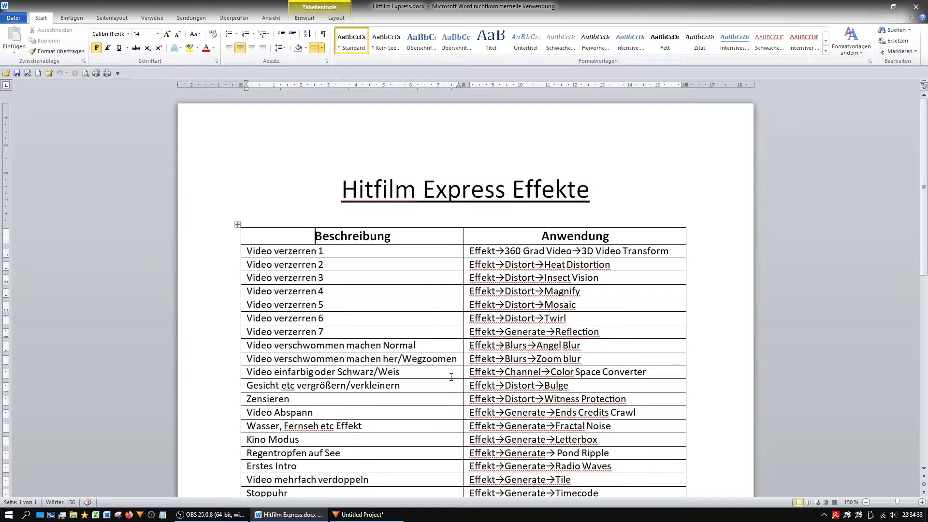
pyautogui.scroll(-3, 450, 377)
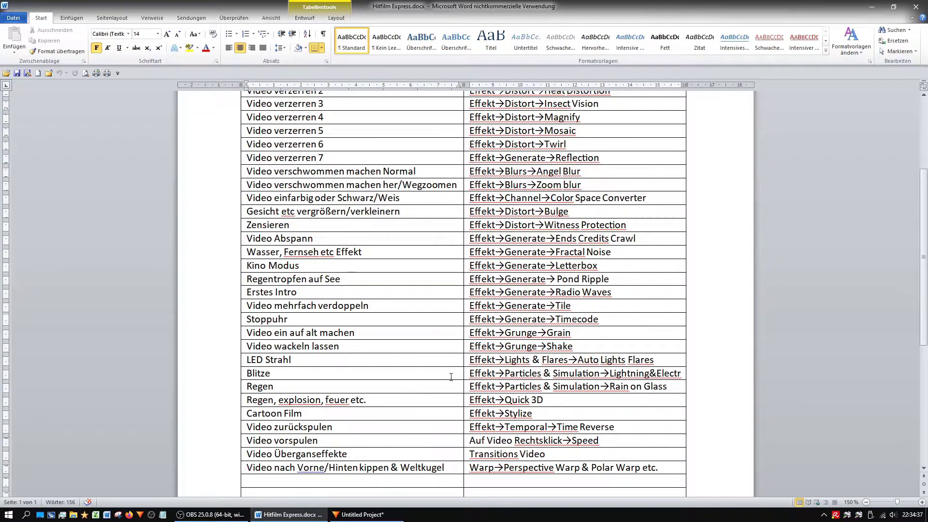
pyautogui.scroll(3, 402, 446)
# - Switch back to HitFilm Express and load MVI_0326.MP4 and Intro7.mp4 one after the other into the Trimmer
pyautogui.click(360, 515)
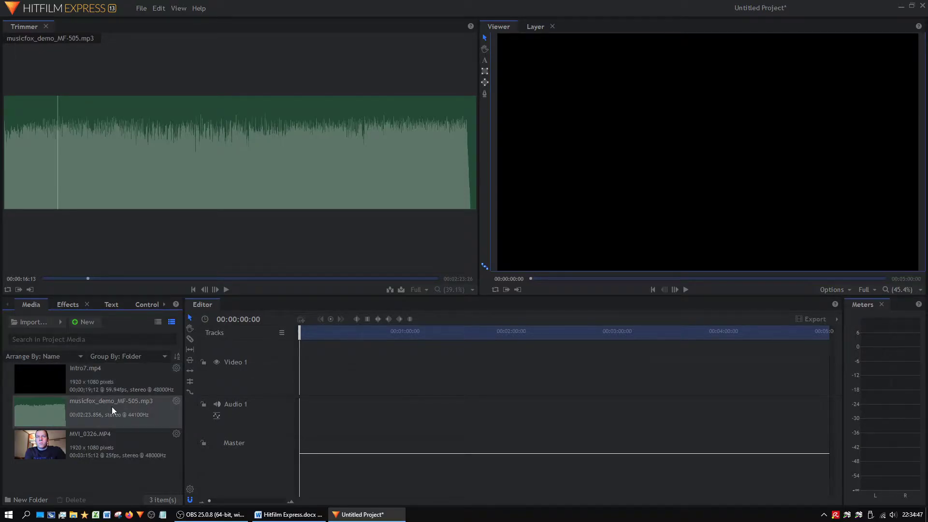
pyautogui.click(96, 448)
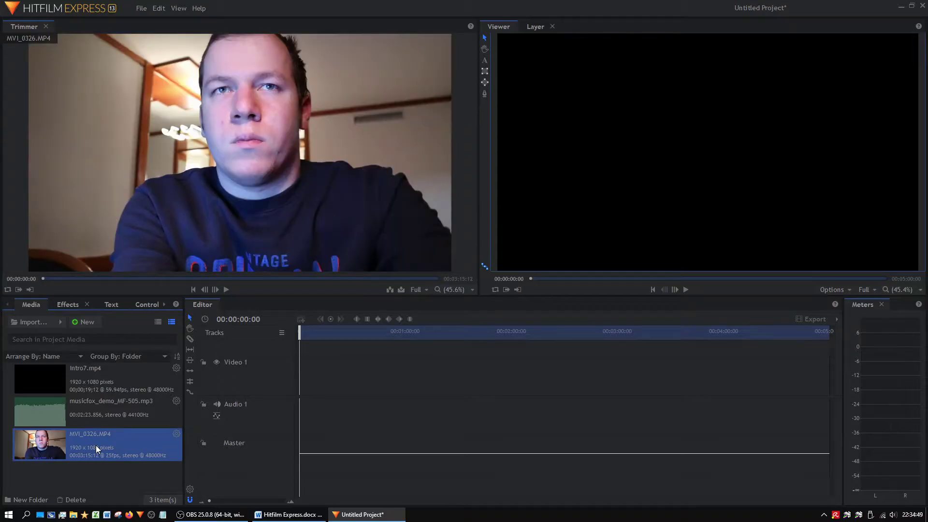
pyautogui.click(95, 390)
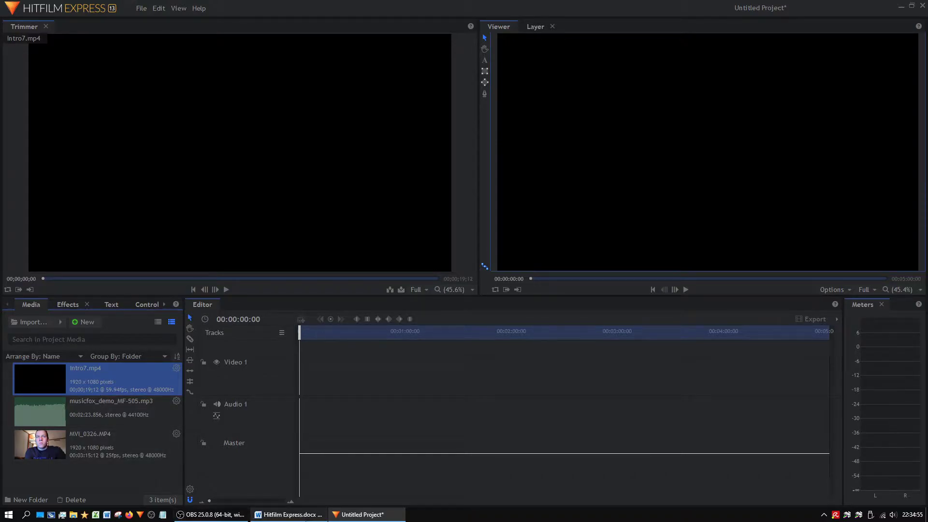
# - Switch to Word and review the effect descriptions and their applications once more
pyautogui.click(288, 514)
pyautogui.scroll(-3, 318, 331)
pyautogui.scroll(-5, 317, 357)
pyautogui.scroll(9, 317, 364)
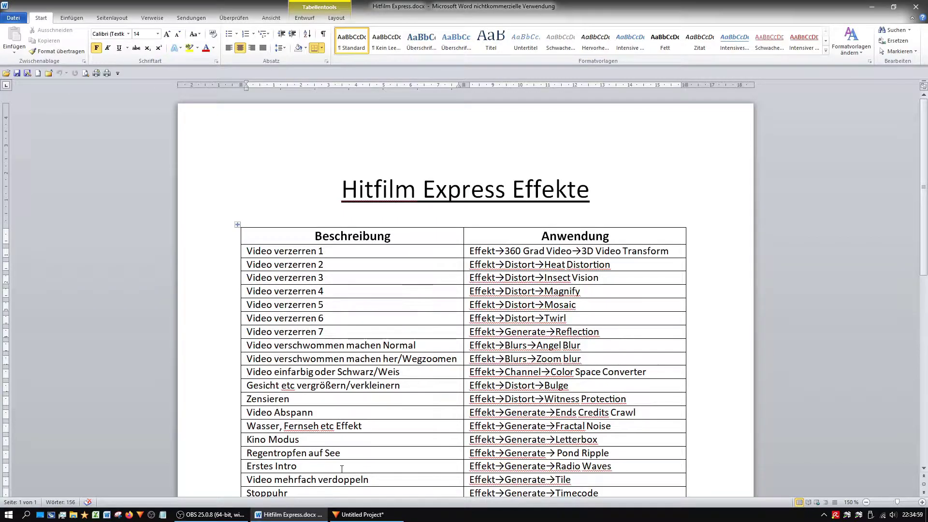
# - Return to HitFilm Express and place Intro7.mp4 at the start of the timeline with MVI_0326.MP4 directly after it
pyautogui.click(363, 514)
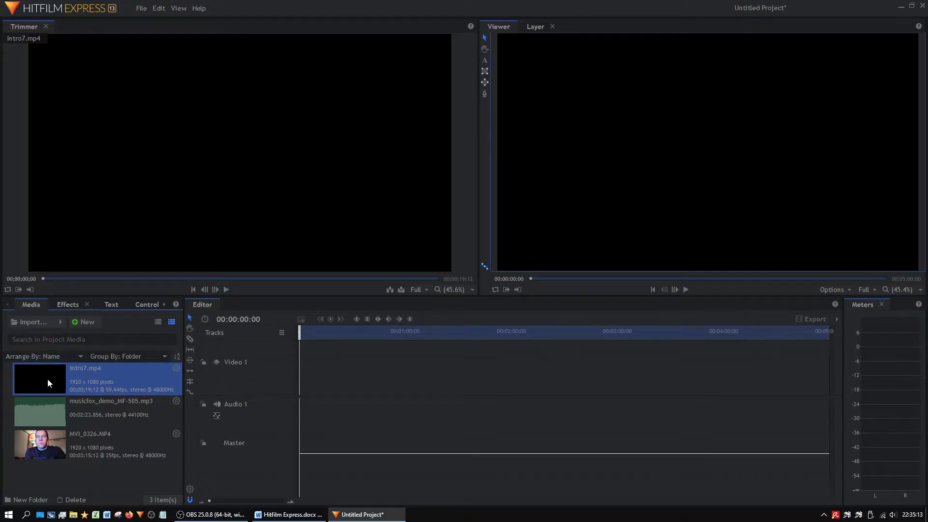
pyautogui.moveTo(47, 379); pyautogui.dragTo(297, 375)
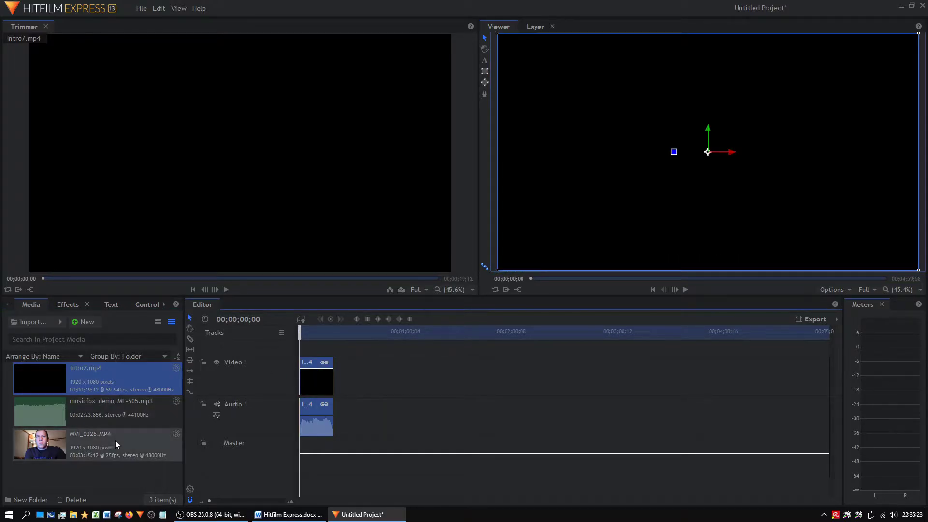
pyautogui.moveTo(99, 448); pyautogui.dragTo(338, 380)
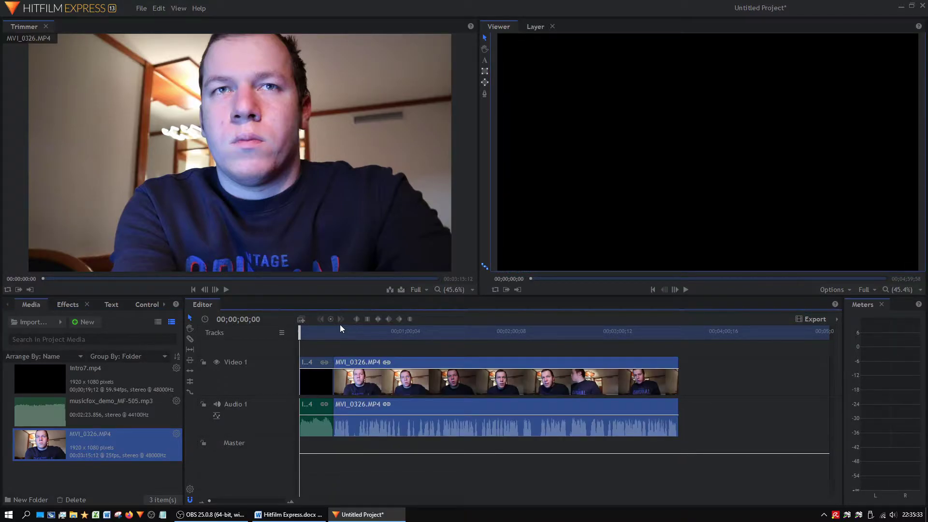
# - Play the transition from the intro to MVI_0326.MP4, return the playhead to 00;00;04;22 and deselect the clips
pyautogui.click(320, 332)
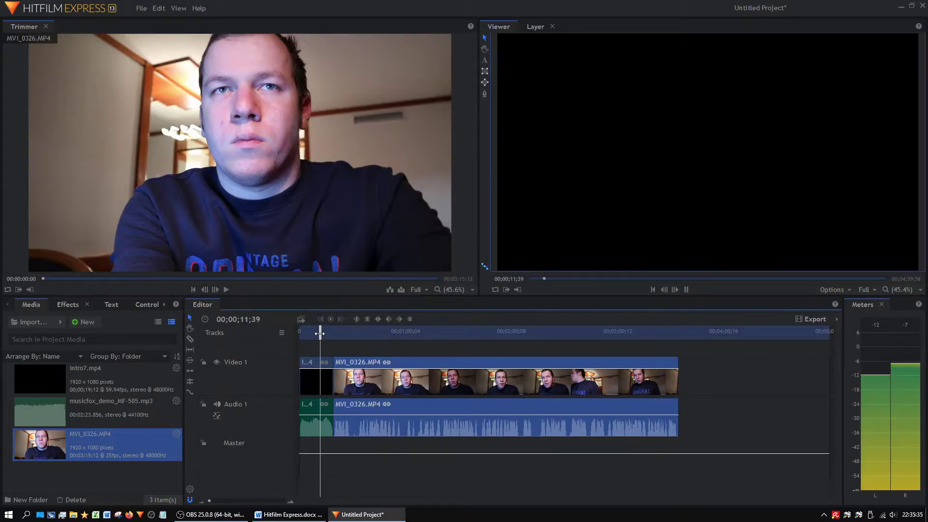
pyautogui.click(331, 332)
pyautogui.press('space')
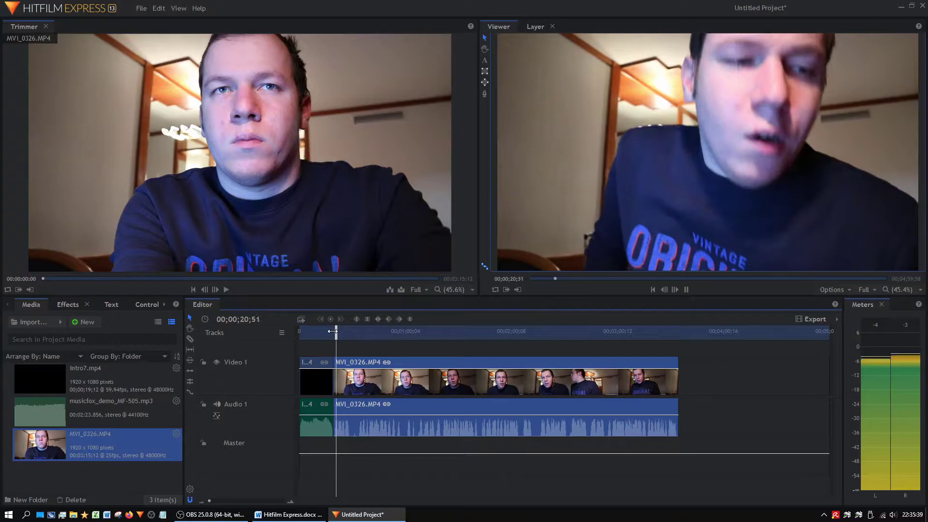
pyautogui.press('space')
pyautogui.click(306, 331)
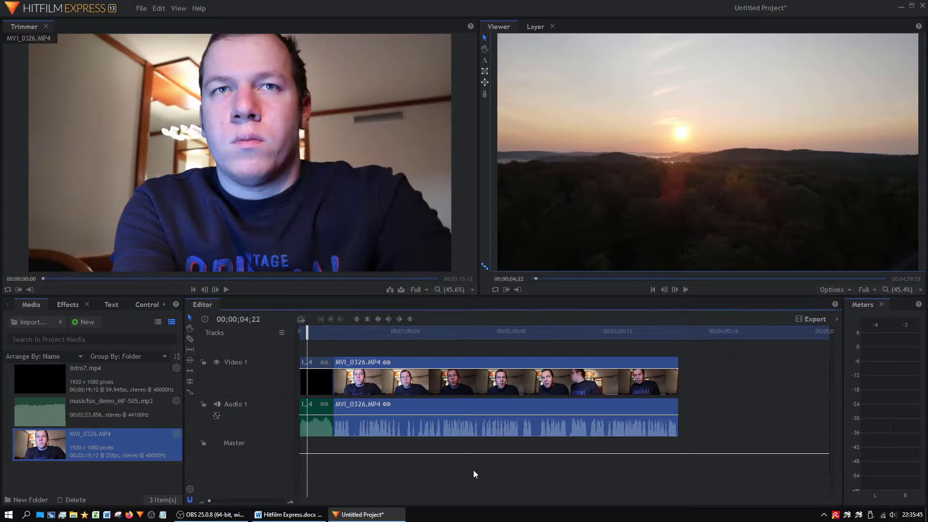
pyautogui.click(334, 475)
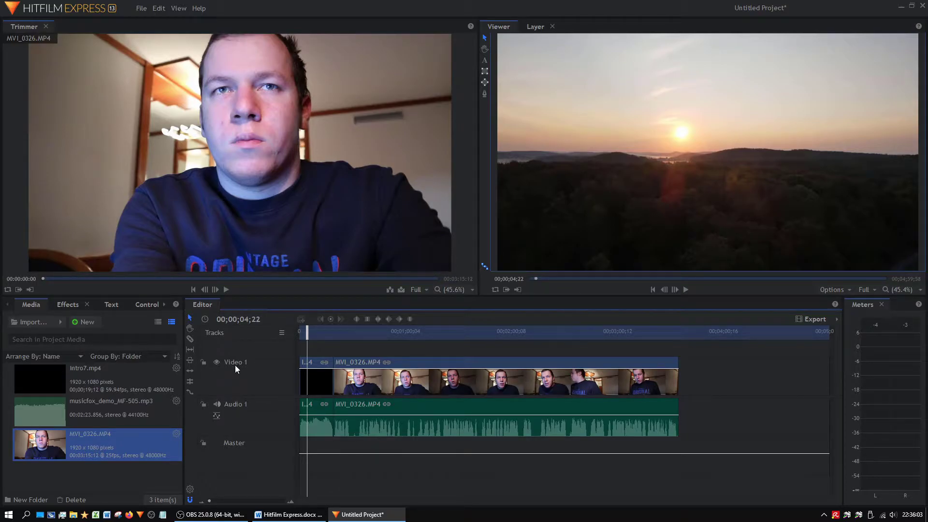
# - Insert two additional audio tracks below Audio 1
pyautogui.rightClick(245, 416)
pyautogui.click(259, 423)
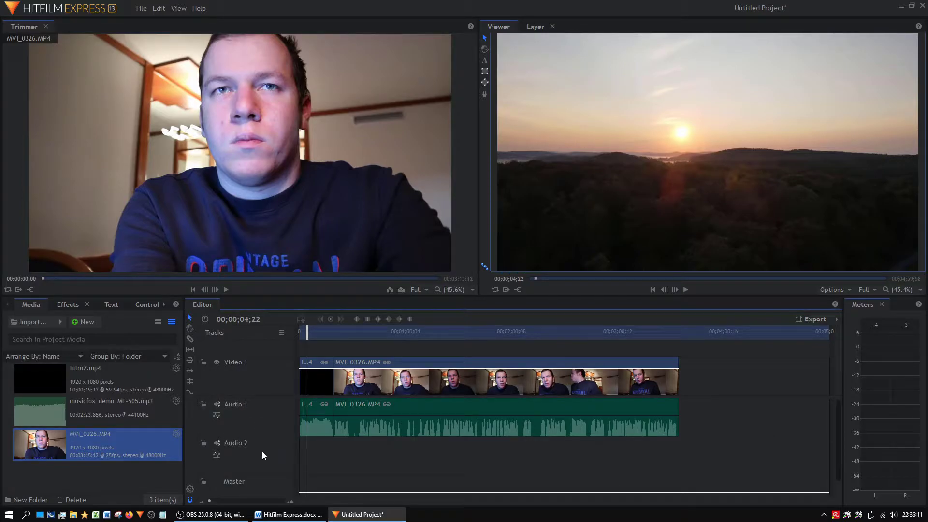
pyautogui.rightClick(250, 451)
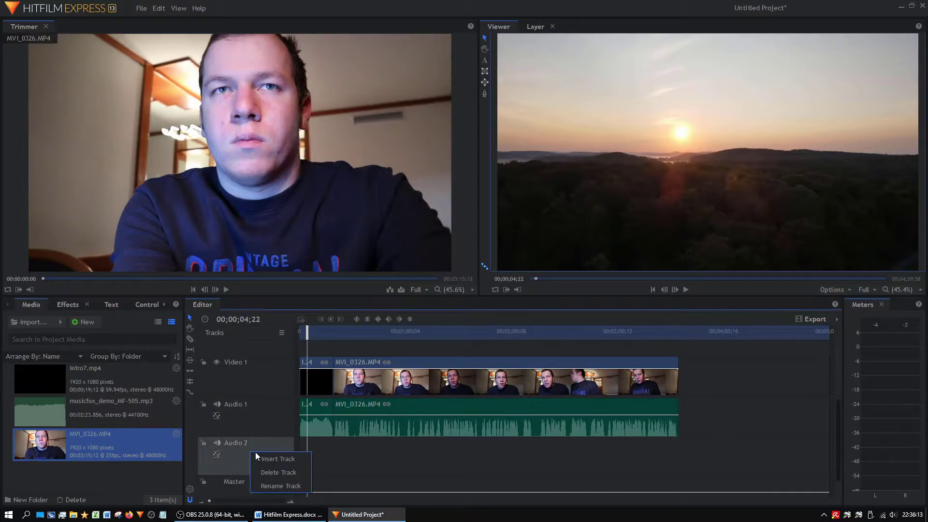
pyautogui.click(256, 453)
# - Delete the empty tracks Audio 3 and Audio 2
pyautogui.rightClick(262, 436)
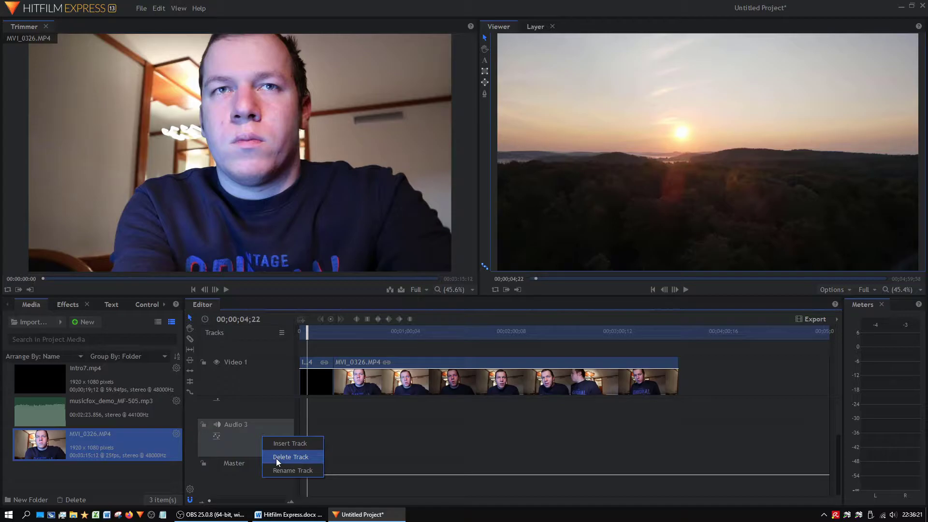
pyautogui.click(277, 457)
pyautogui.rightClick(248, 442)
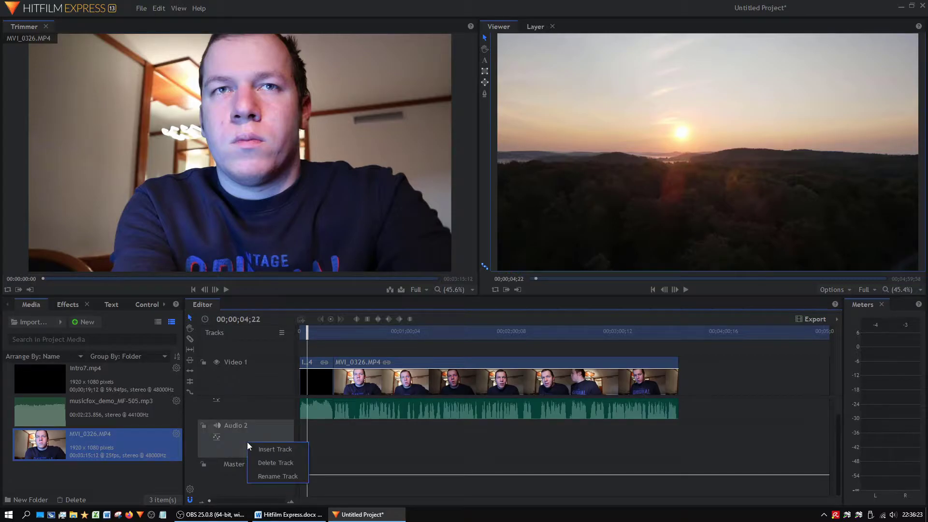
pyautogui.click(274, 463)
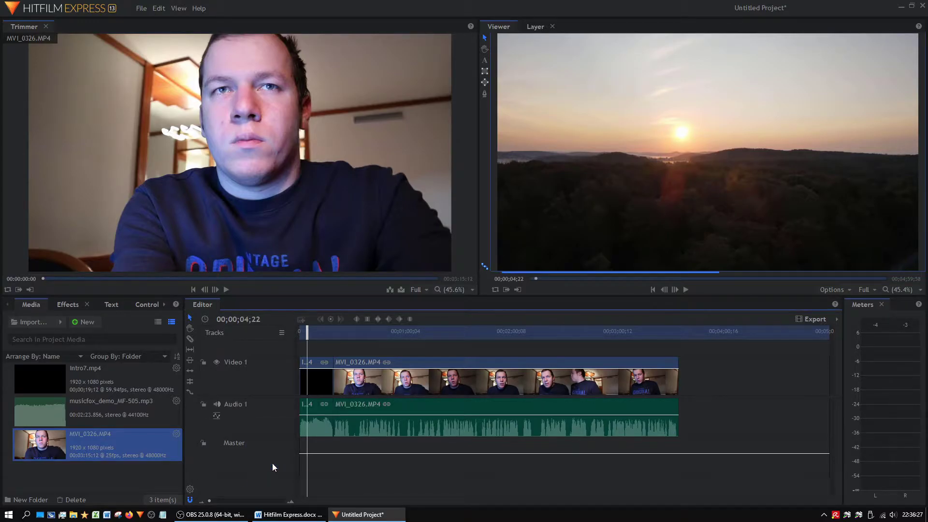
pyautogui.rightClick(227, 363)
pyautogui.click(219, 374)
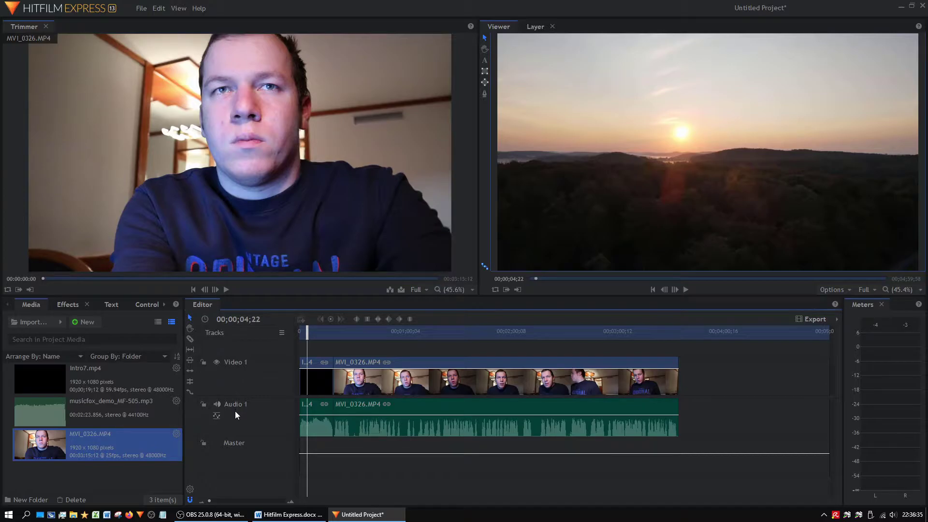
# - Play MVI_0326.MP4 from about 00;00;34 while lowering its audio level and raising it to the maximum
pyautogui.click(358, 336)
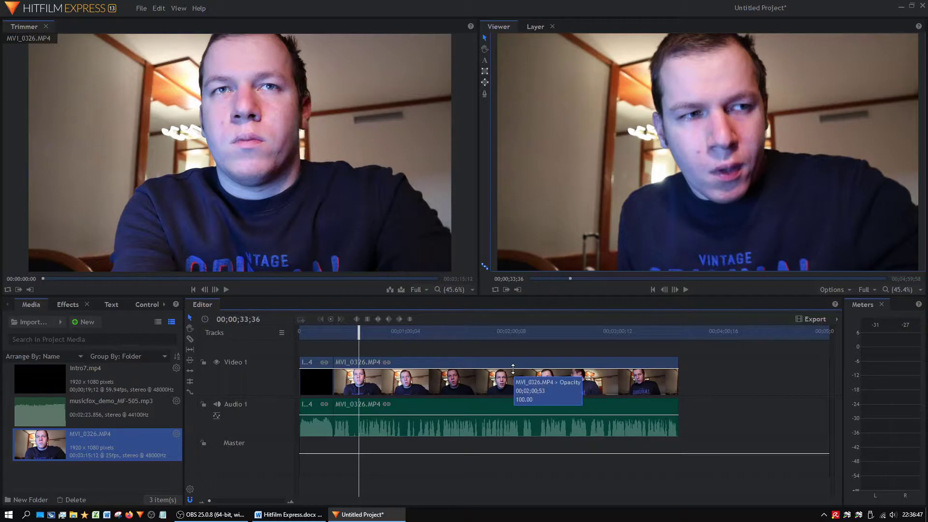
pyautogui.moveTo(513, 368); pyautogui.dragTo(513, 348)
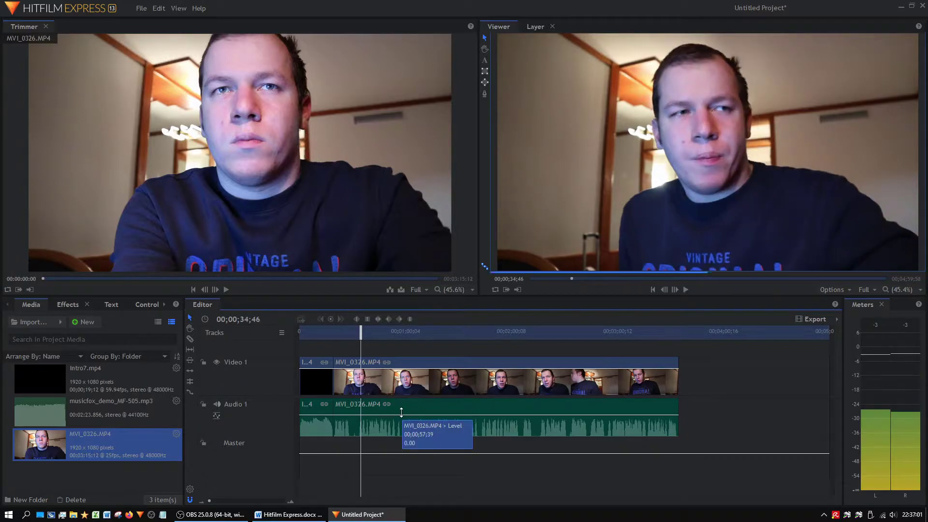
pyautogui.press('space')
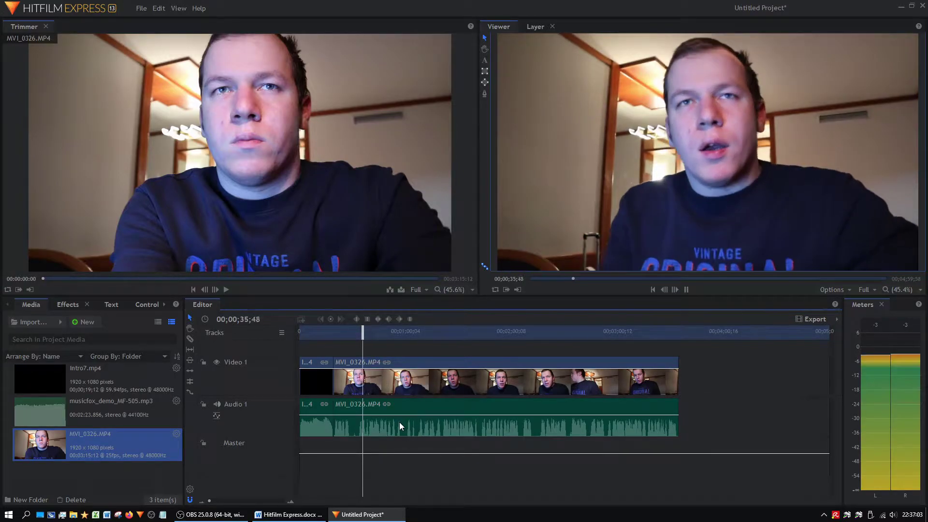
pyautogui.moveTo(404, 414); pyautogui.dragTo(397, 428)
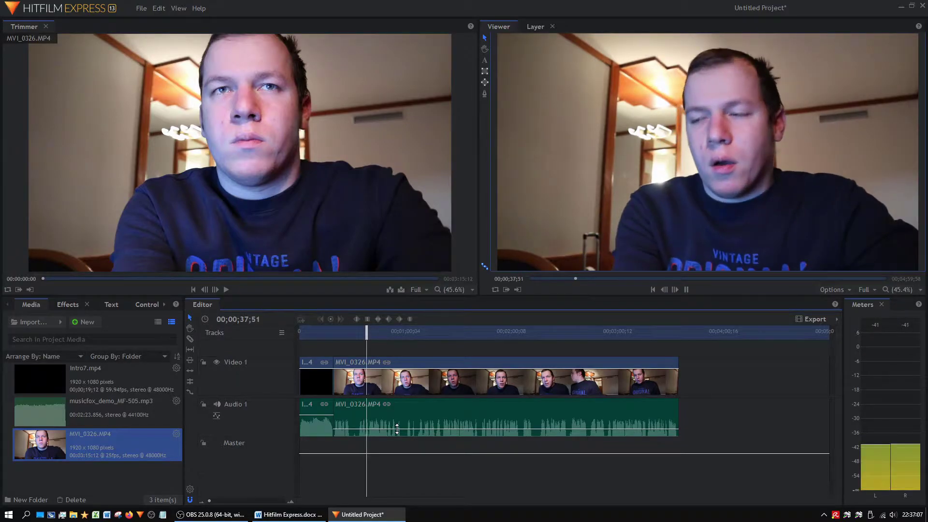
pyautogui.moveTo(396, 428); pyautogui.dragTo(400, 302)
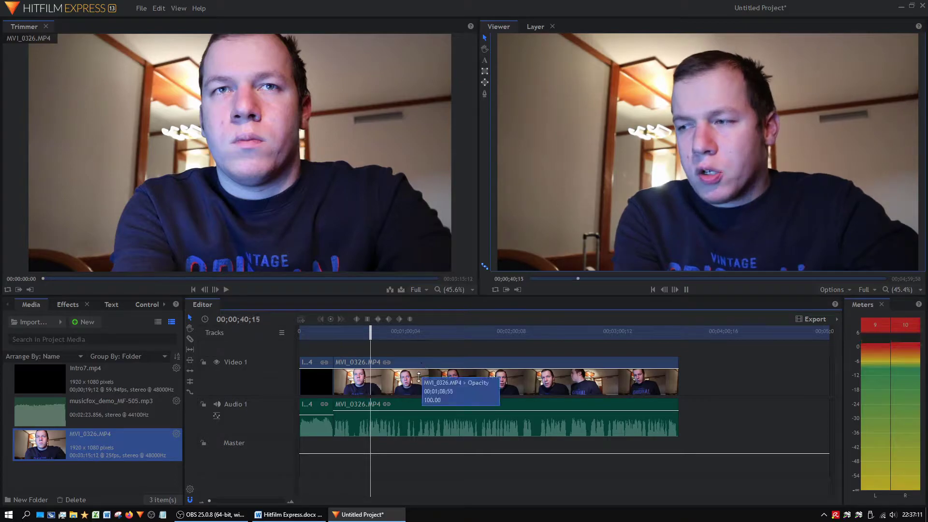
pyautogui.press('space')
# - Reset the audio level of the MVI_0326.MP4 clip to 0.00
pyautogui.moveTo(409, 410); pyautogui.dragTo(404, 415)
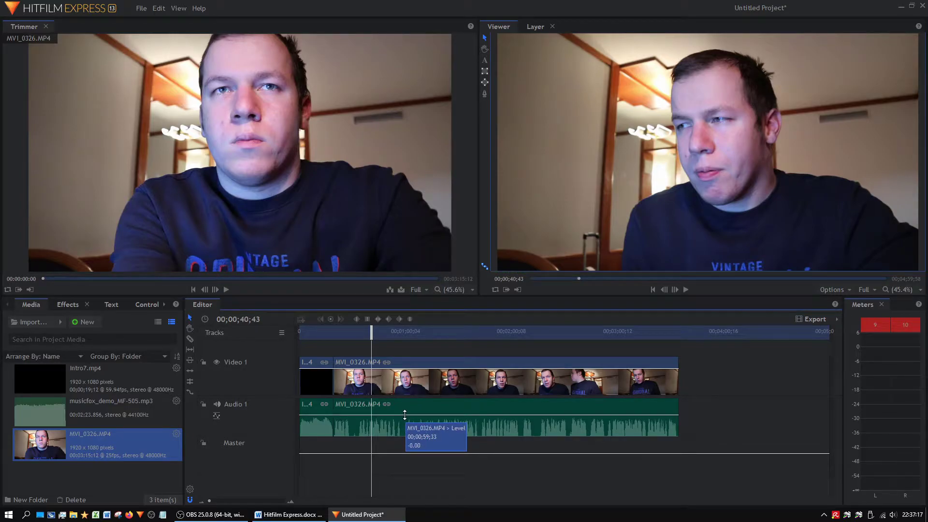
pyautogui.moveTo(405, 415); pyautogui.dragTo(401, 415)
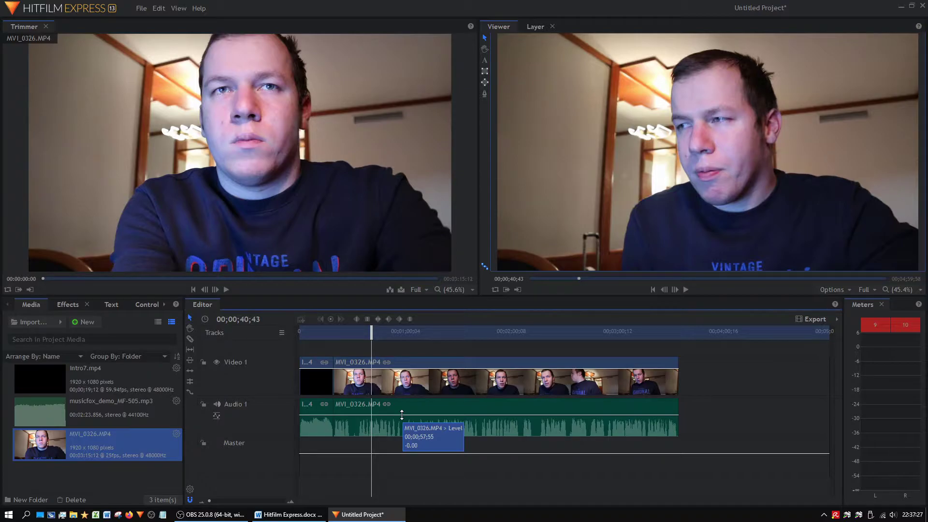
pyautogui.moveTo(401, 414); pyautogui.dragTo(424, 414)
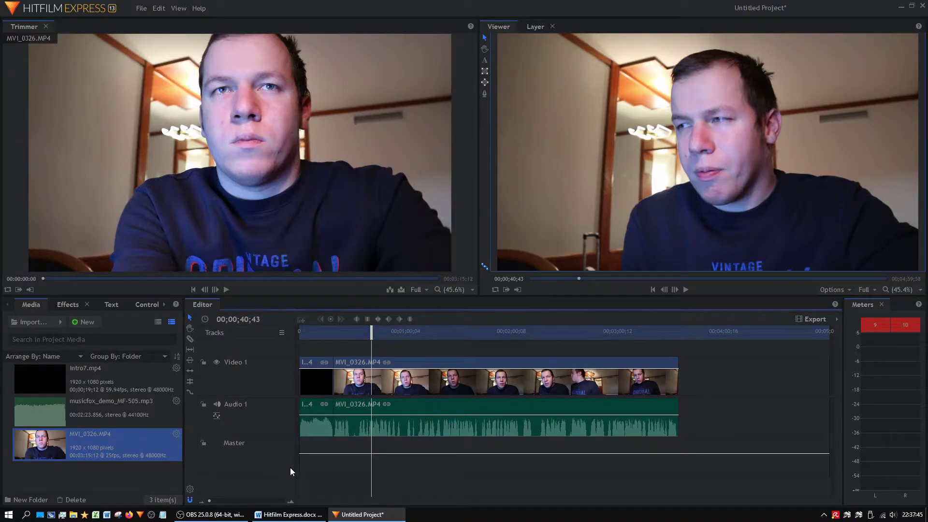
# - Check the start of the effects table in Word and return to HitFilm Express
pyautogui.click(289, 514)
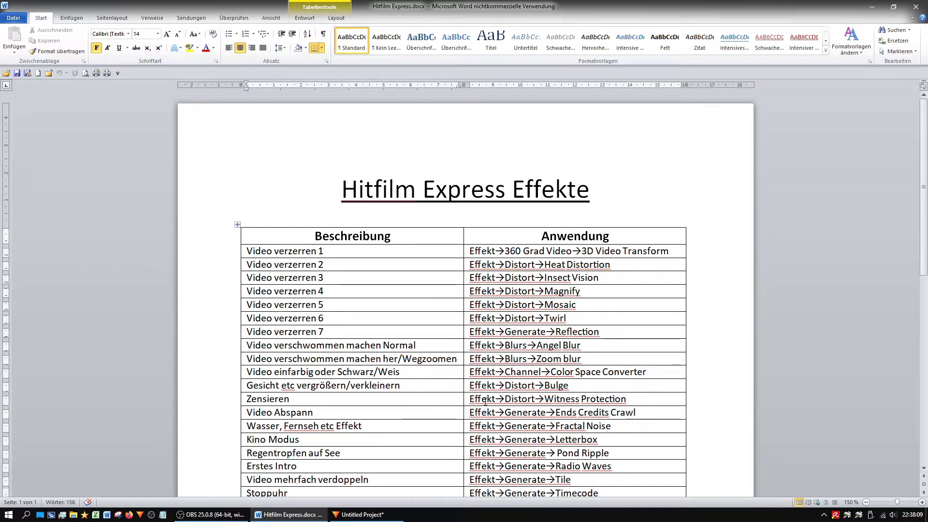
pyautogui.click(363, 514)
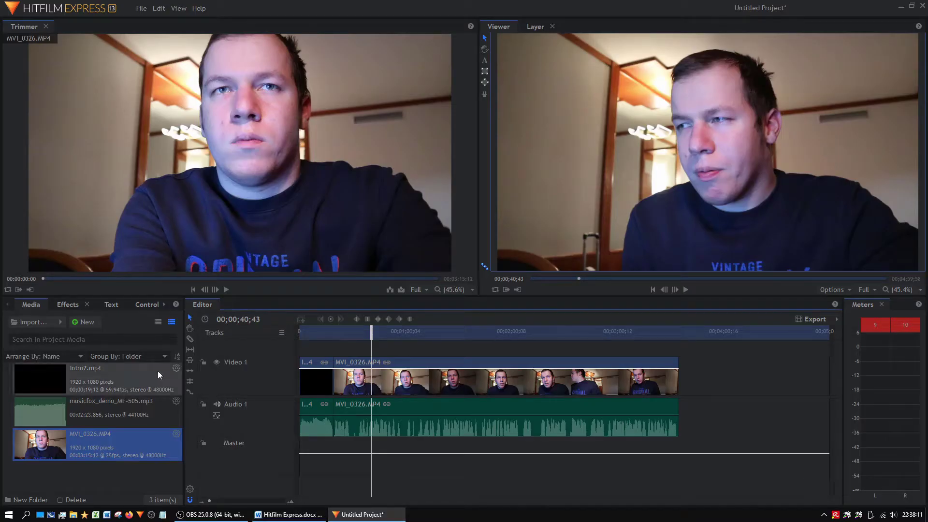
# - Consult the effects table in Word, then apply the 360° Video Transform effect to the MVI_0326.MP4 clip in HitFilm Express
pyautogui.click(67, 304)
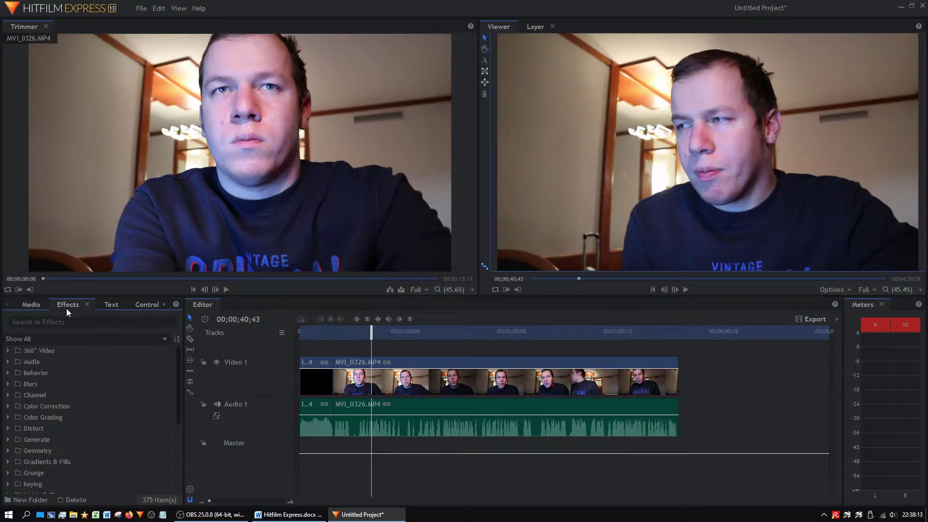
pyautogui.click(289, 514)
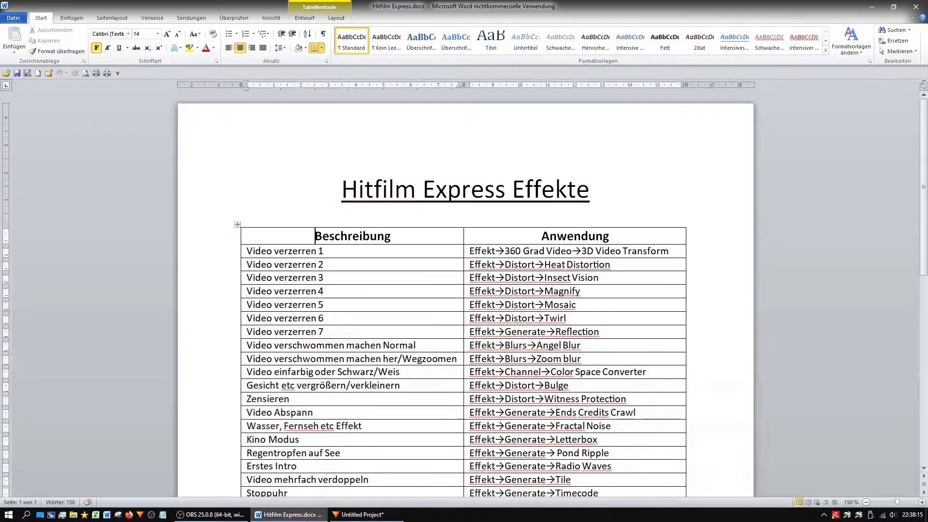
pyautogui.click(363, 514)
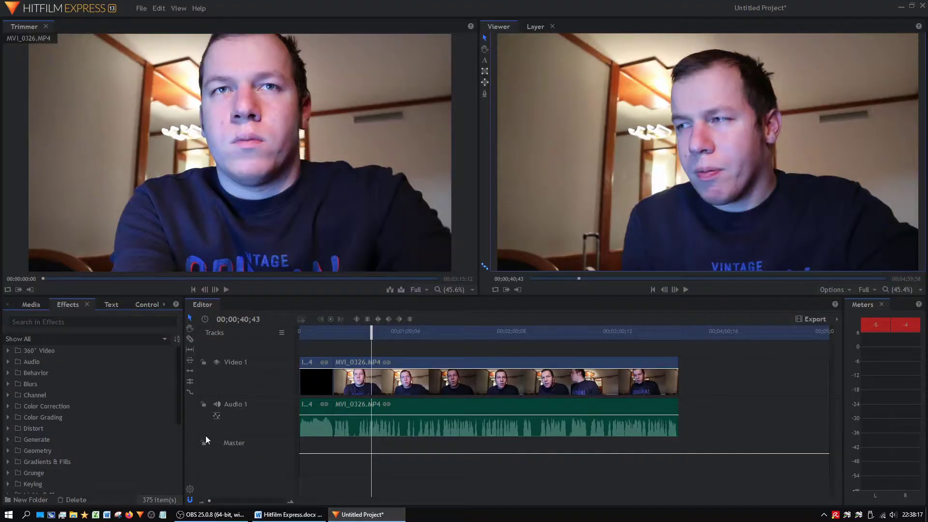
pyautogui.scroll(4, 96, 415)
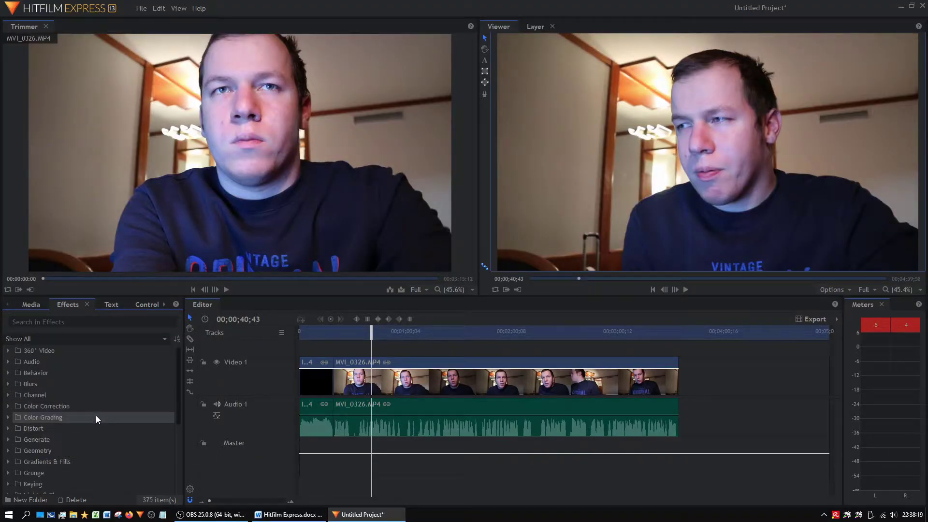
pyautogui.click(7, 350)
pyautogui.scroll(-3, 39, 399)
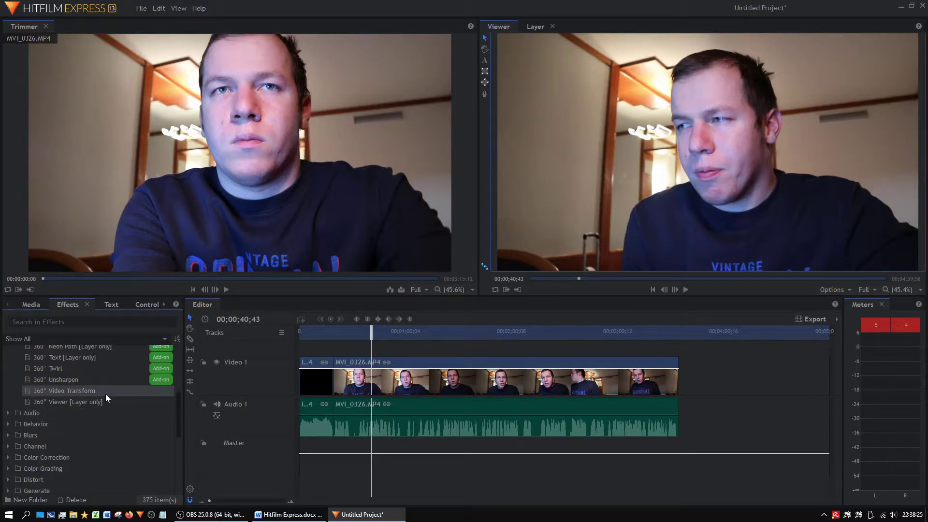
pyautogui.click(105, 393)
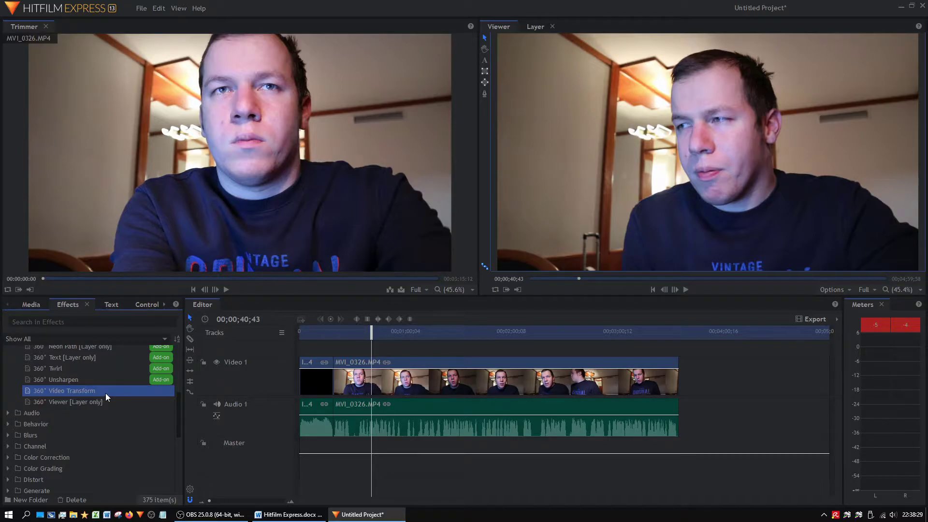
pyautogui.moveTo(106, 393); pyautogui.dragTo(386, 382)
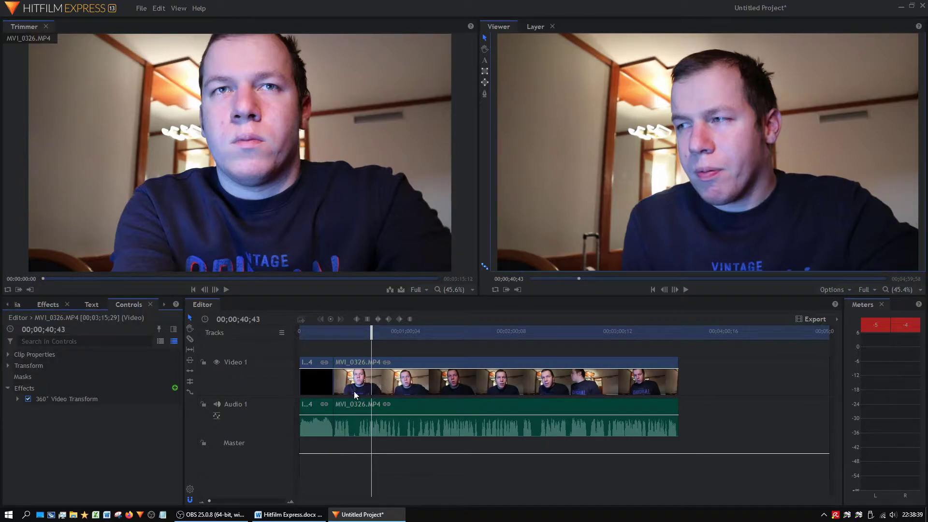
# - Expand the 360° Video Transform settings and set the X Rotation to -45°
pyautogui.moveTo(58, 405); pyautogui.dragTo(16, 399)
pyautogui.click(15, 399)
pyautogui.click(16, 399)
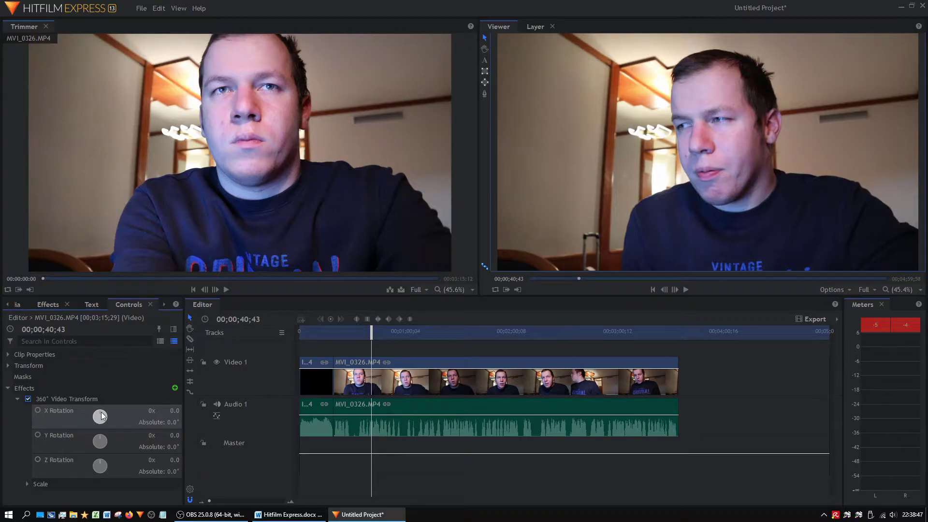
pyautogui.moveTo(100, 411); pyautogui.dragTo(92, 409)
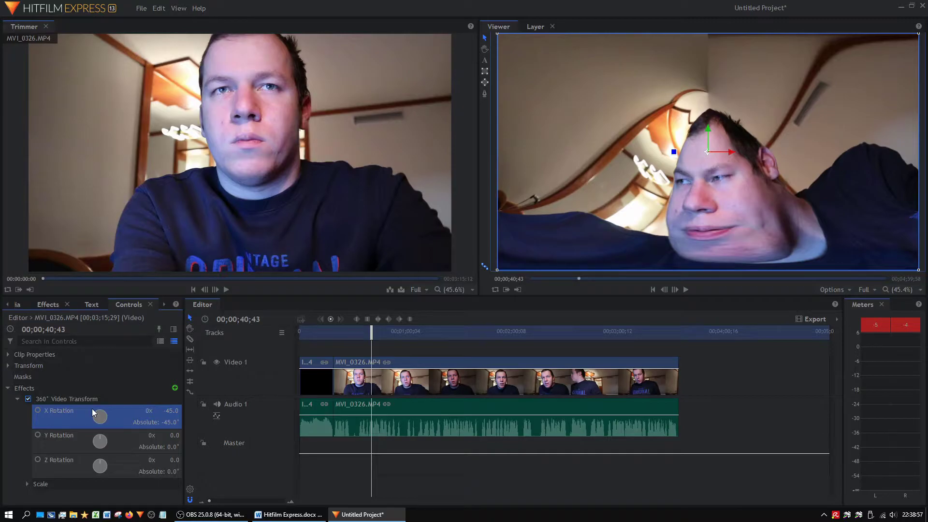
# - Try a Y Rotation of -54° on the 360° Video Transform and reset it to 0
pyautogui.moveTo(98, 443); pyautogui.dragTo(119, 445)
pyautogui.click(170, 435)
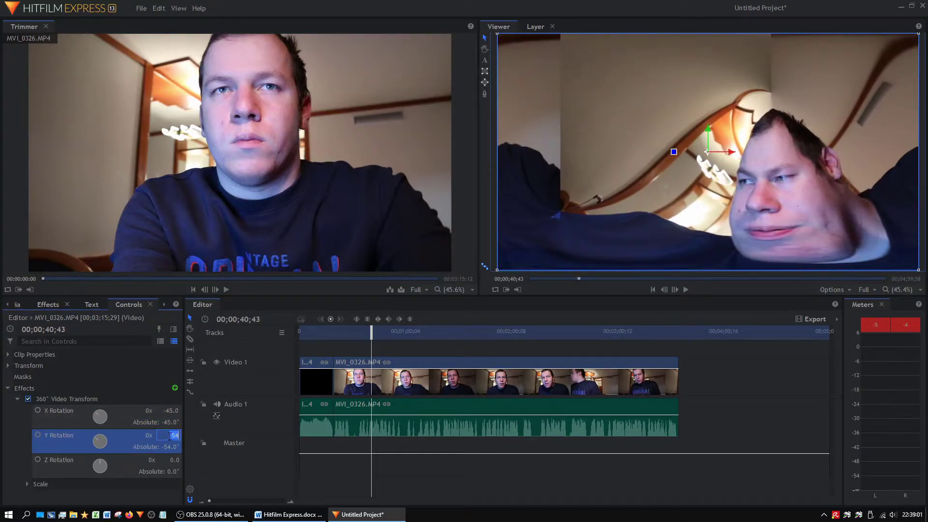
pyautogui.write('0')
pyautogui.press('Return')
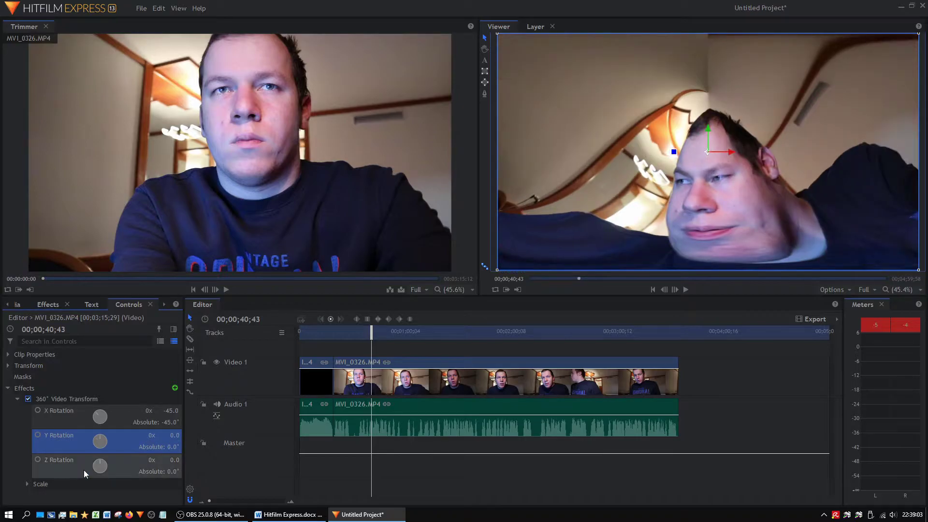
# - Set the Z Rotation to -312° and play a short stretch of the distorted clip
pyautogui.moveTo(100, 469); pyautogui.dragTo(124, 445)
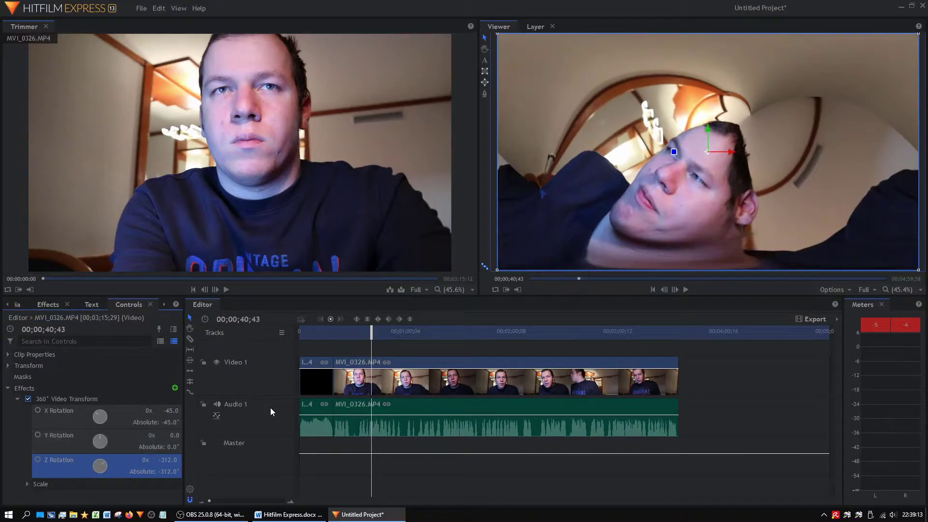
pyautogui.press('space')
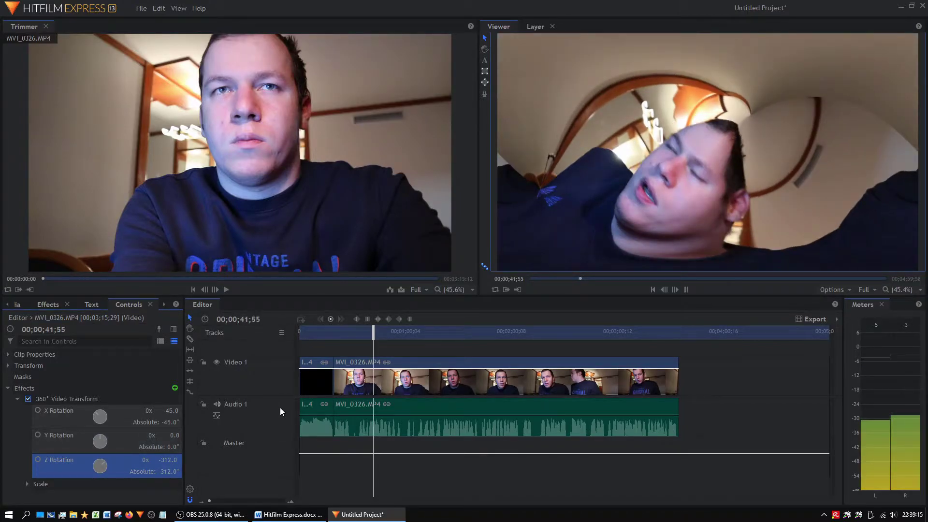
pyautogui.press('space')
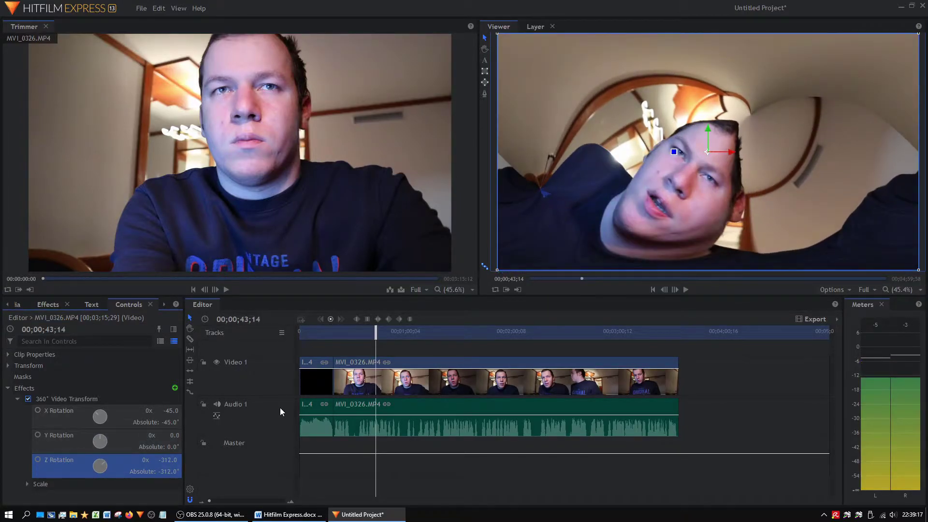
# - Reset the Z and X Rotation to 0 and disable the 360° Video Transform effect on the clip
pyautogui.click(169, 460)
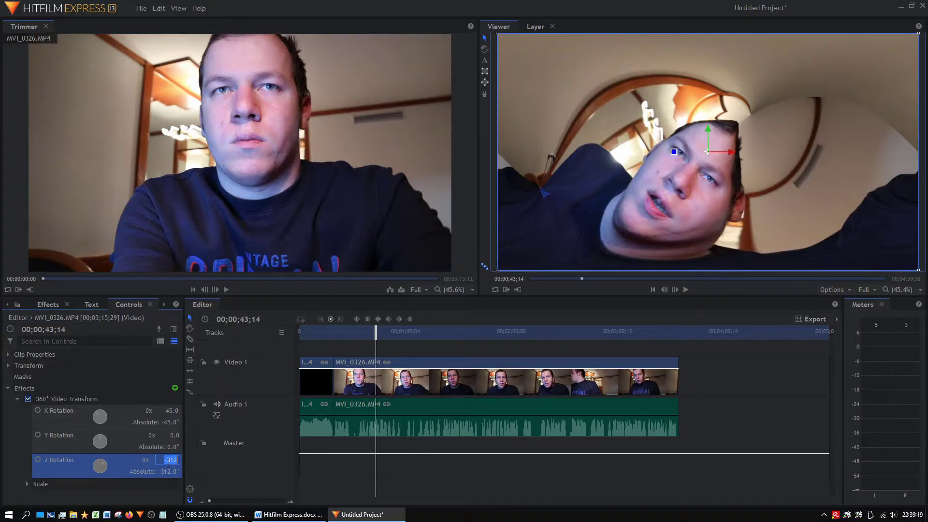
pyautogui.write('0')
pyautogui.press('Return')
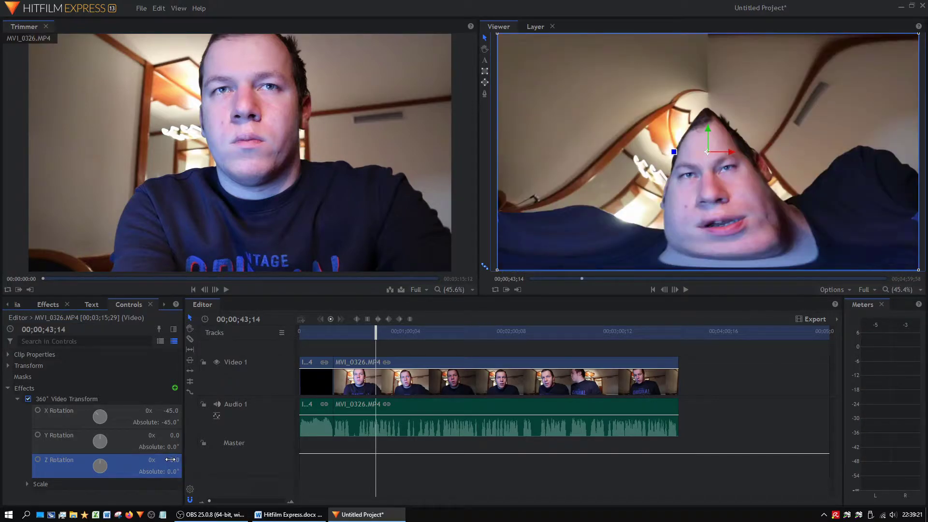
pyautogui.click(167, 410)
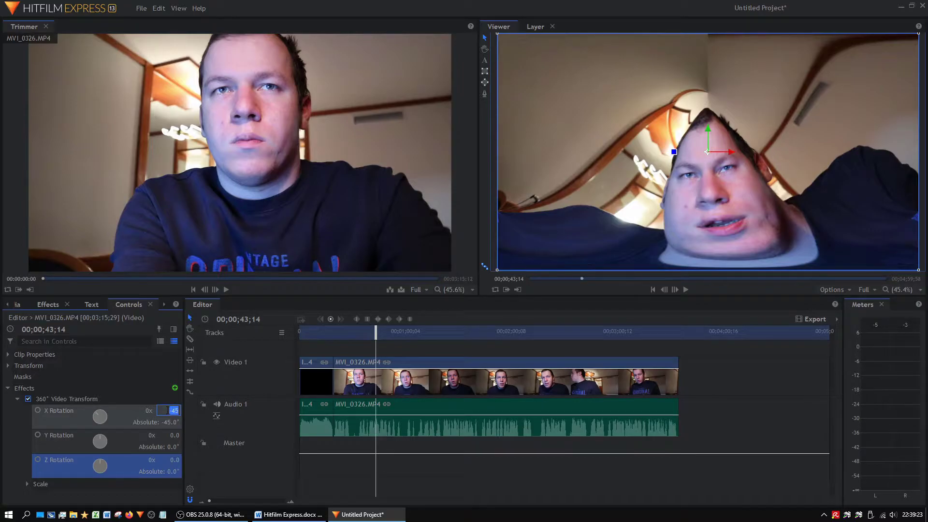
pyautogui.press('Return')
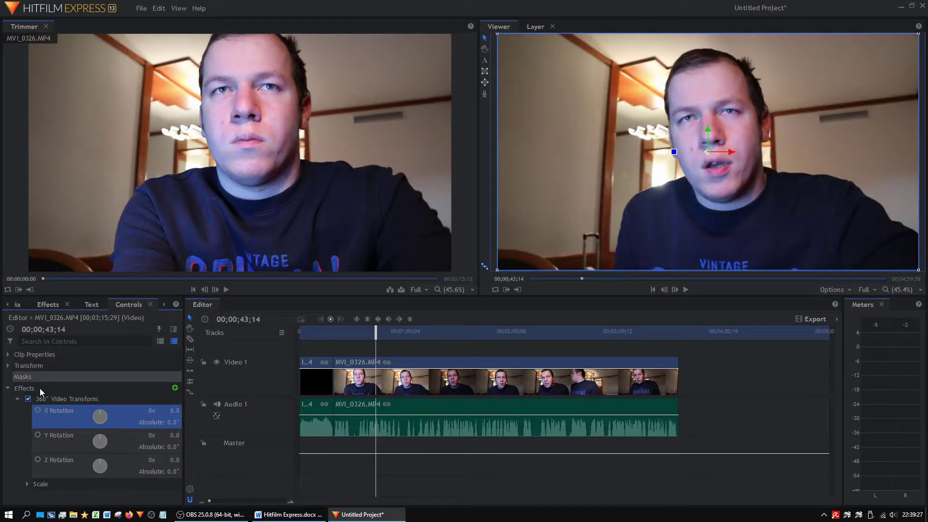
pyautogui.click(17, 399)
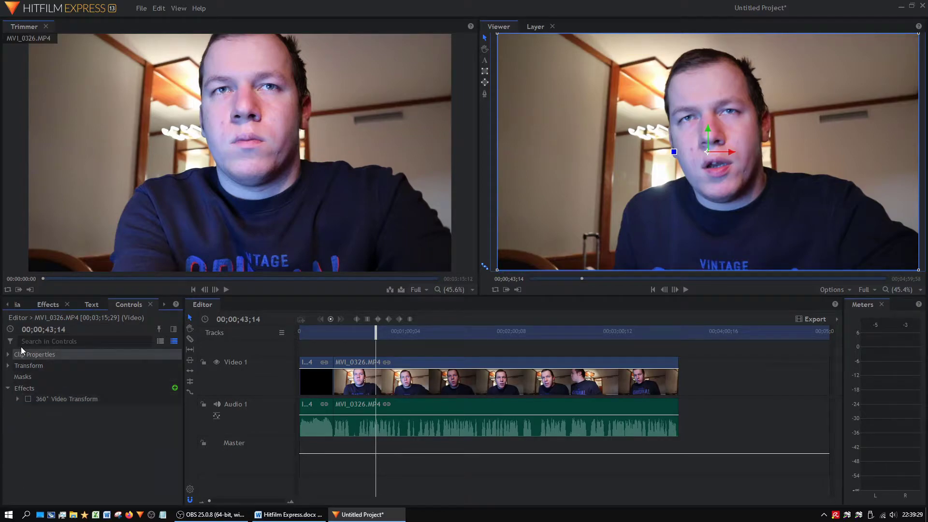
# - Look up the second distortion effect in the Word table and apply Heat Distortion to the MVI_0326.MP4 clip in HitFilm Express
pyautogui.click(39, 305)
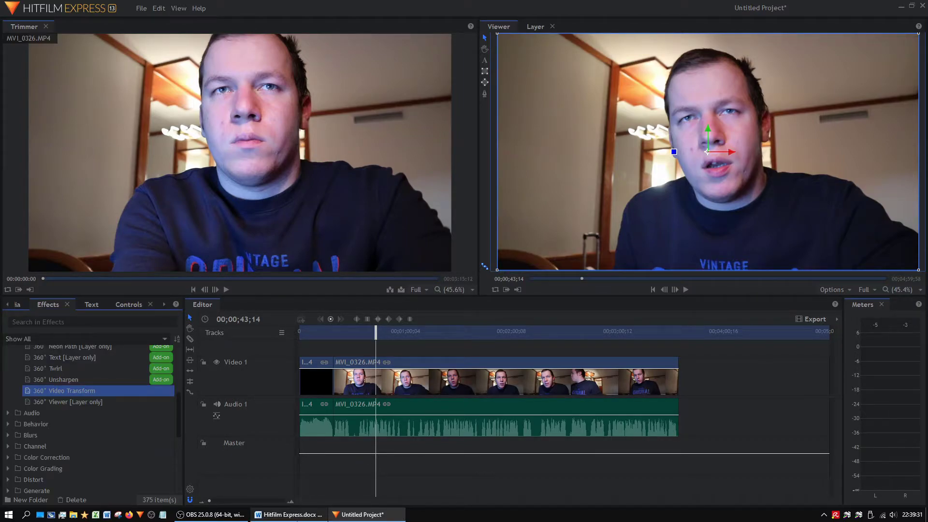
pyautogui.click(288, 514)
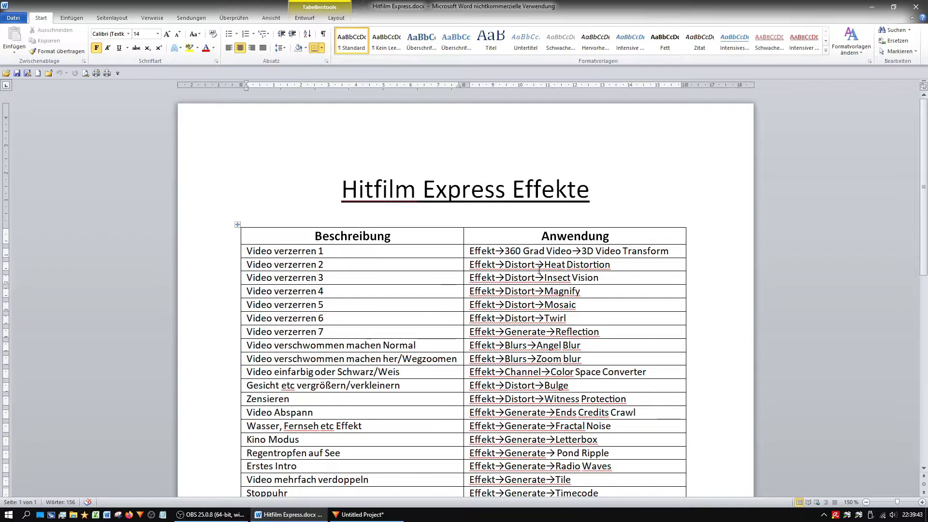
pyautogui.click(360, 514)
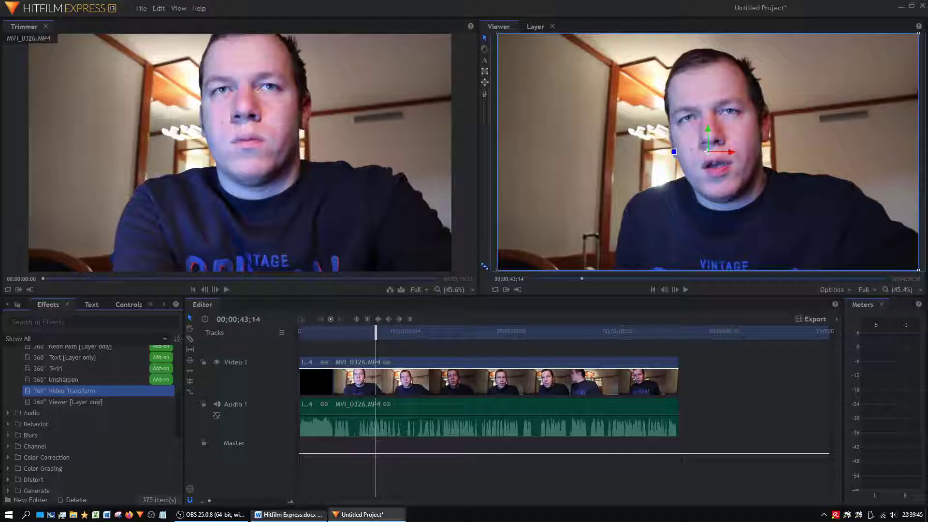
pyautogui.scroll(5, 49, 390)
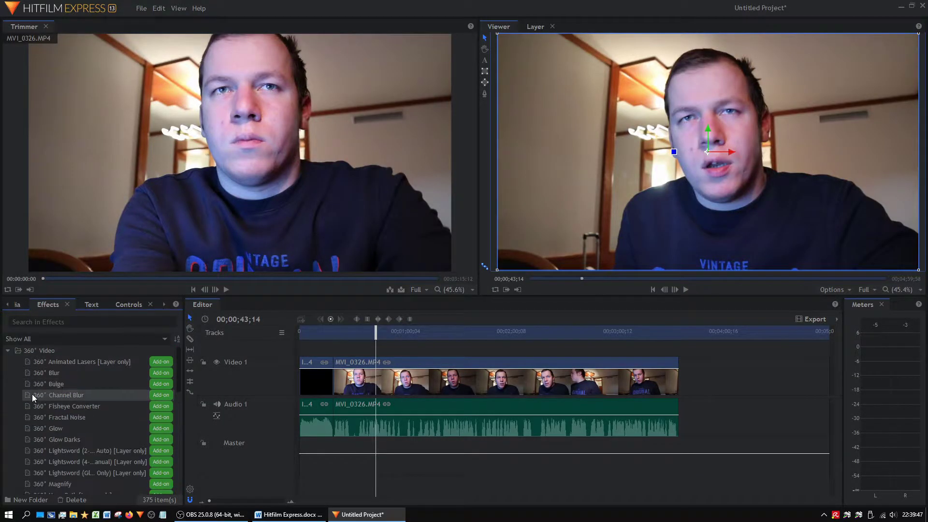
pyautogui.click(15, 361)
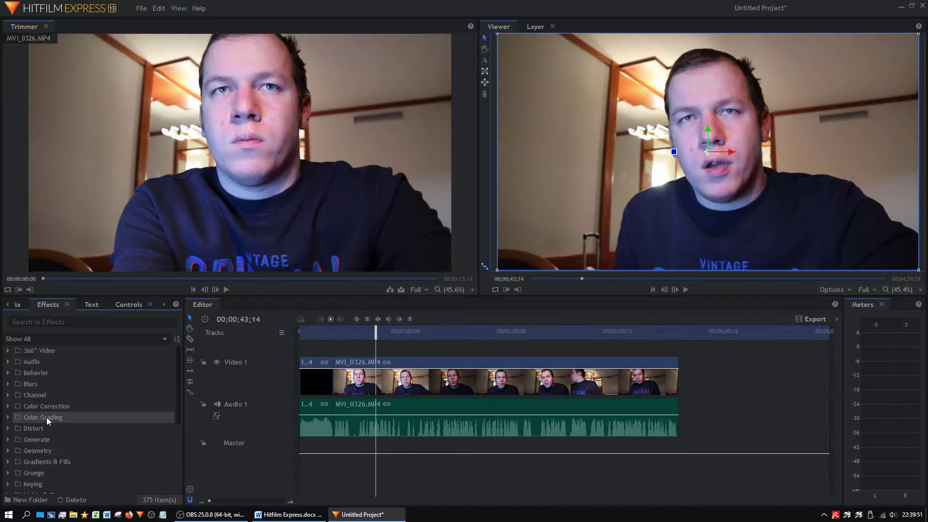
pyautogui.click(15, 430)
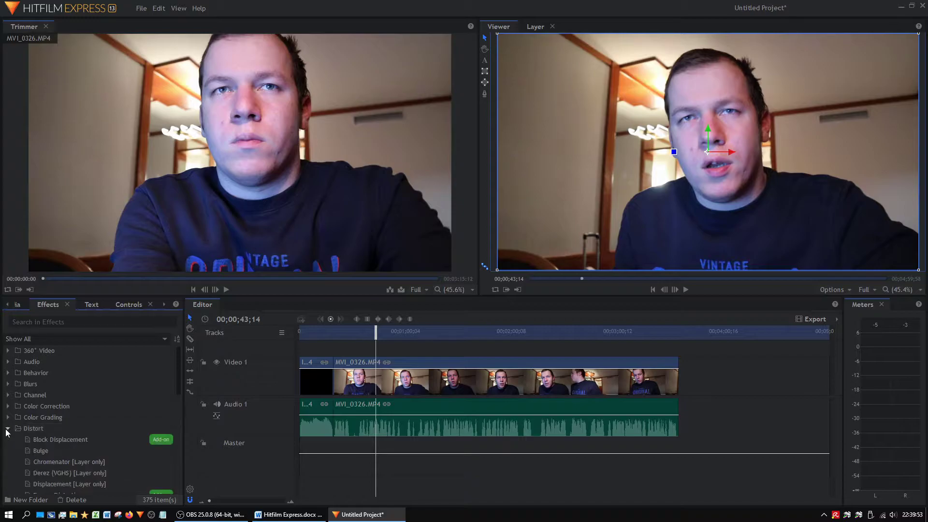
pyautogui.scroll(-4, 17, 433)
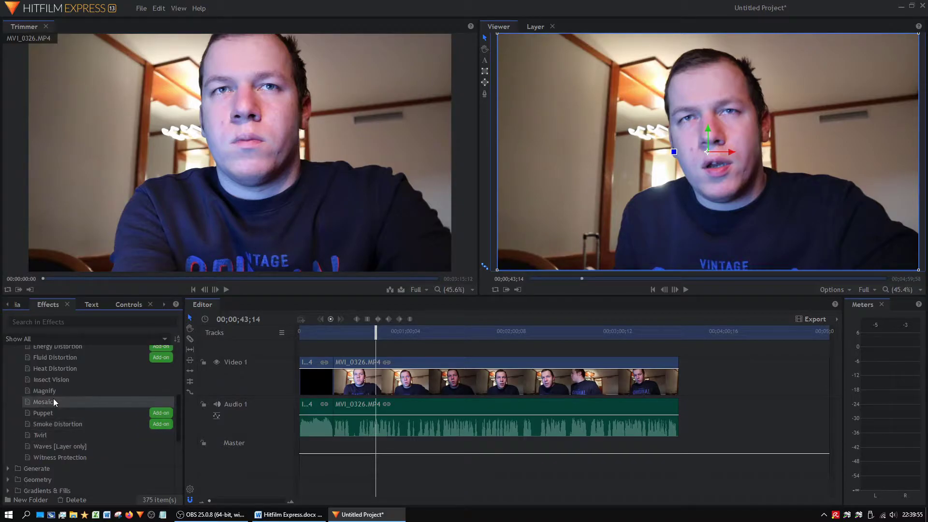
pyautogui.moveTo(64, 369); pyautogui.dragTo(399, 390)
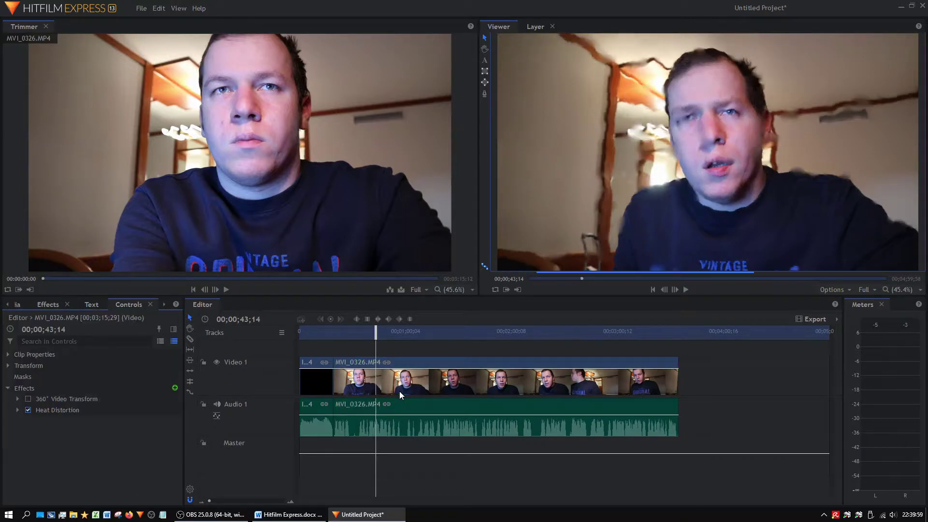
# - Play a short stretch of the clip with Heat Distortion and disable the effect
pyautogui.press('space')
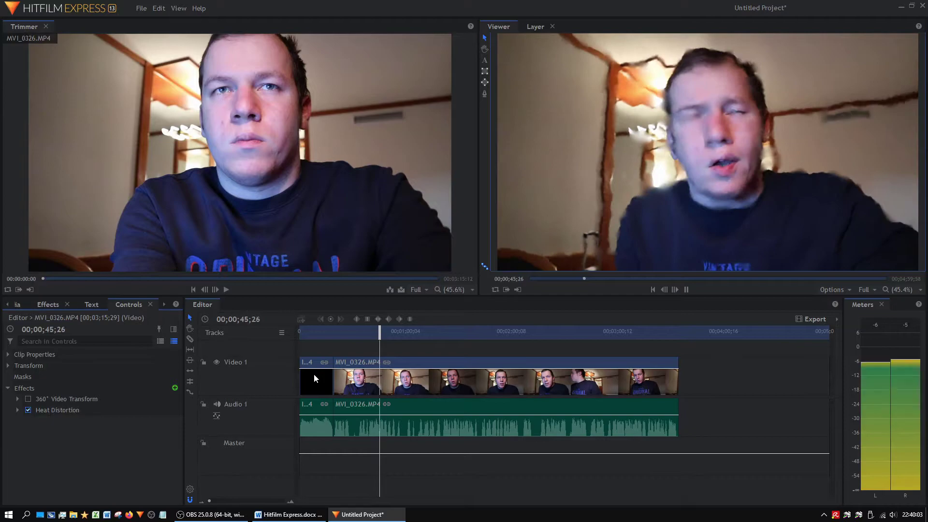
pyautogui.press('space')
pyautogui.click(27, 411)
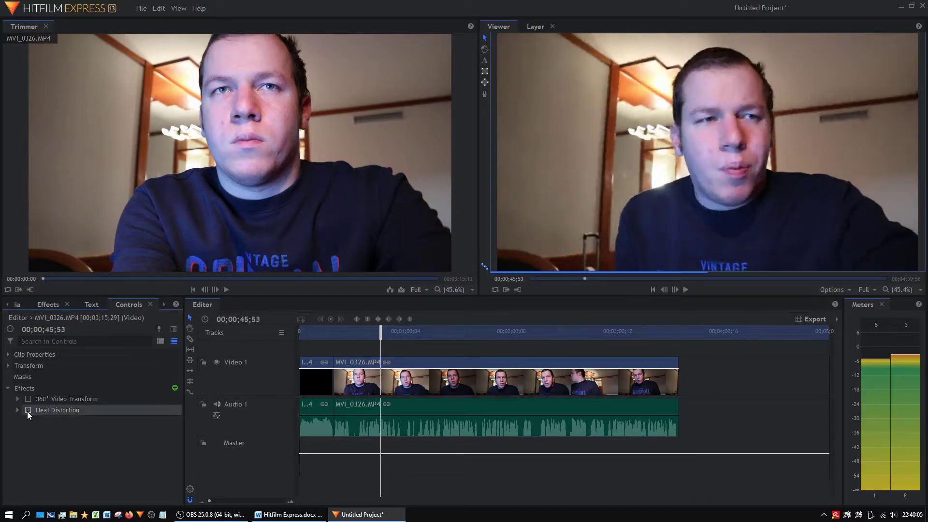
# - Check the third distortion entry in the Word table and apply Insect Vision to the MVI_0326.MP4 clip in HitFilm Express
pyautogui.click(51, 305)
pyautogui.click(289, 514)
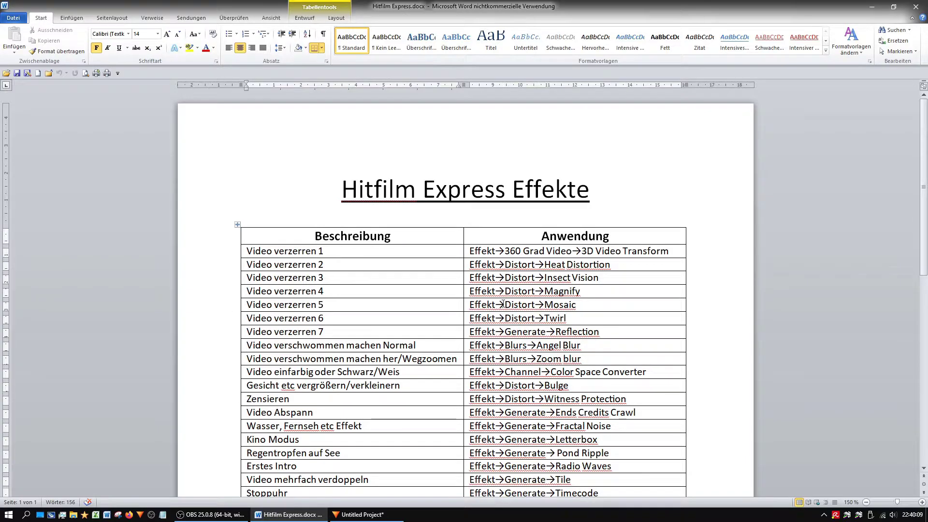
pyautogui.click(360, 514)
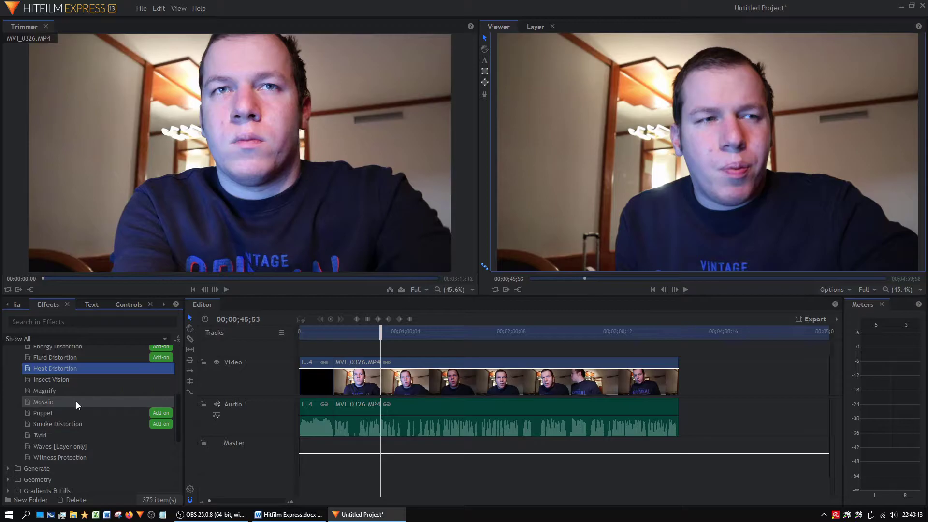
pyautogui.moveTo(83, 382); pyautogui.dragTo(364, 380)
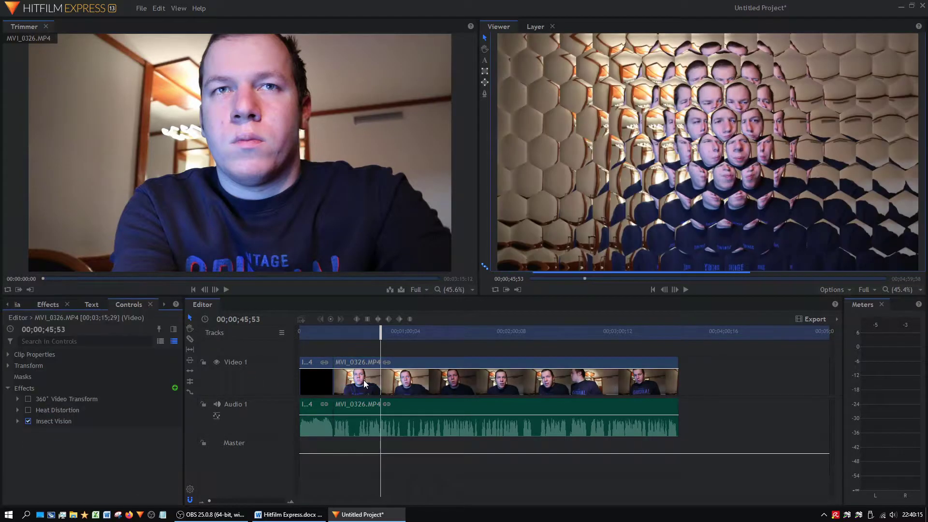
# - Expand the Insect Vision settings, try a Rotation of -9°, and reset it to 0
pyautogui.click(17, 421)
pyautogui.click(112, 430)
pyautogui.click(108, 430)
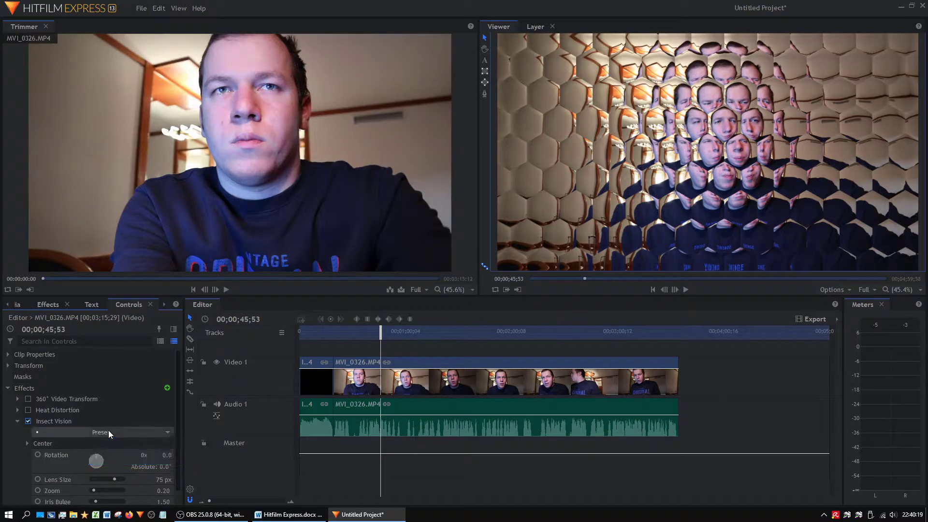
pyautogui.moveTo(97, 456); pyautogui.dragTo(139, 457)
pyautogui.click(164, 455)
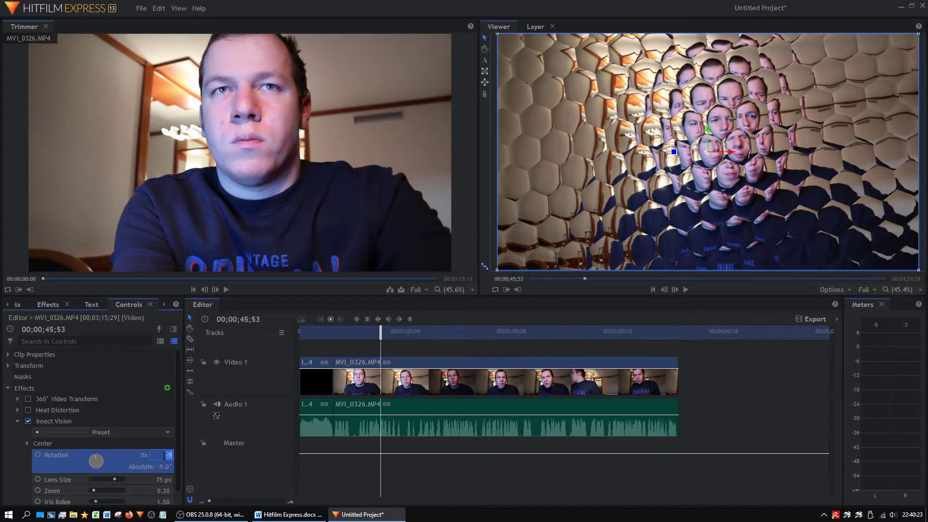
pyautogui.write('0')
pyautogui.press('Return')
pyautogui.scroll(-1, 126, 452)
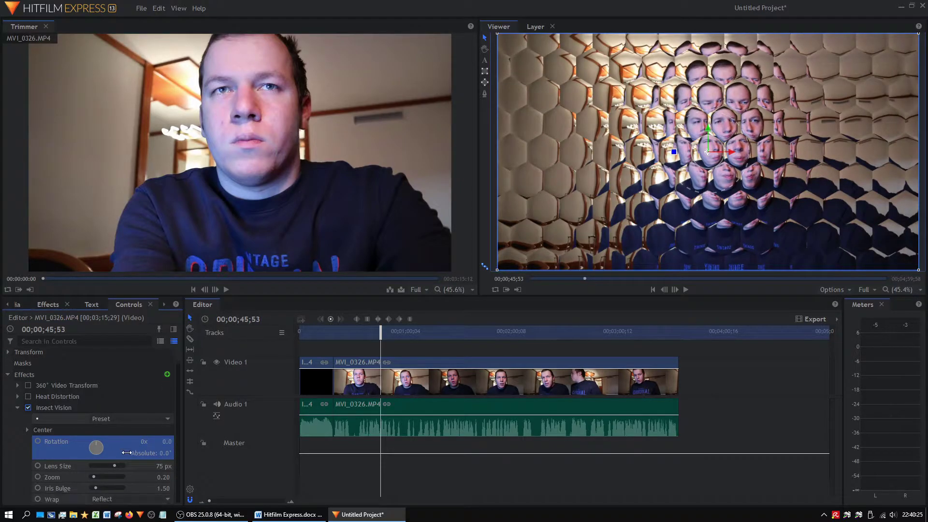
# - Set Insect Vision's Lens Size to 100 px and Zoom to 0.22, and disable the effect
pyautogui.moveTo(109, 472)
pyautogui.mouseDown()
pyautogui.moveTo(79, 478)
pyautogui.moveTo(97, 470)
pyautogui.mouseUp()
pyautogui.moveTo(110, 469); pyautogui.dragTo(148, 459)
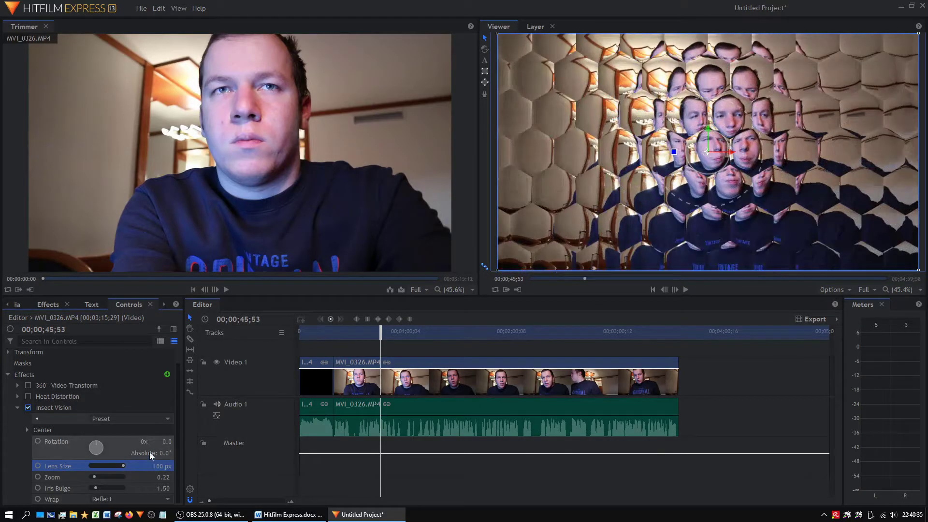
pyautogui.click(18, 409)
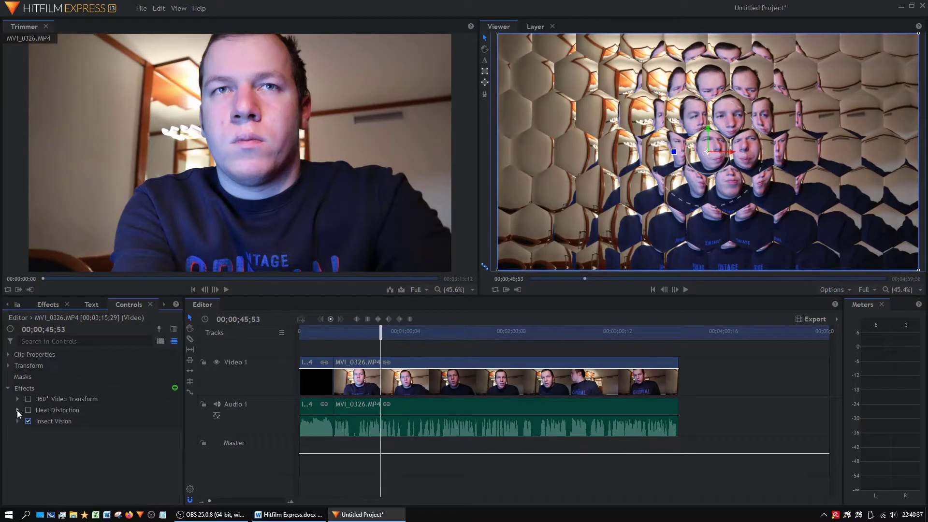
pyautogui.click(28, 421)
# - Check the distortion entries in the Word table and apply Twirl from the Distort category to the MVI_0326.MP4 clip in HitFilm Express
pyautogui.click(48, 304)
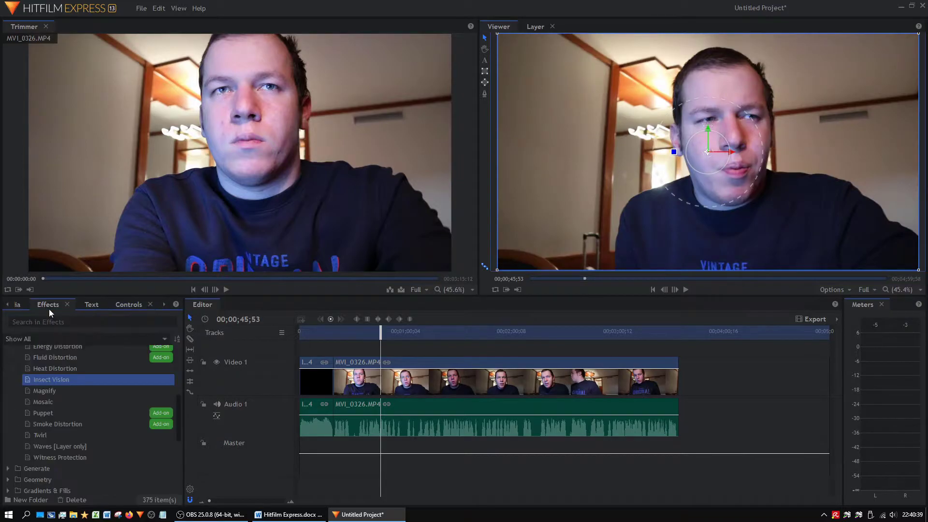
pyautogui.click(288, 514)
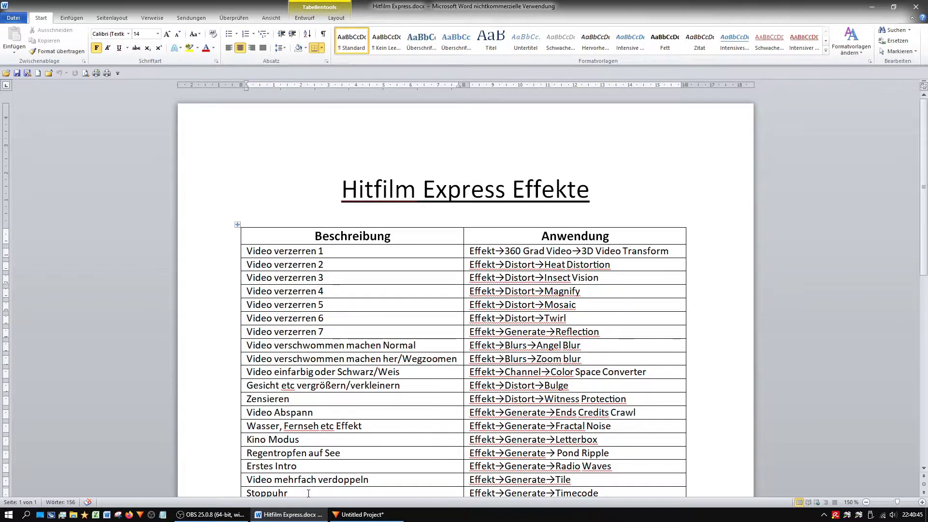
pyautogui.click(362, 514)
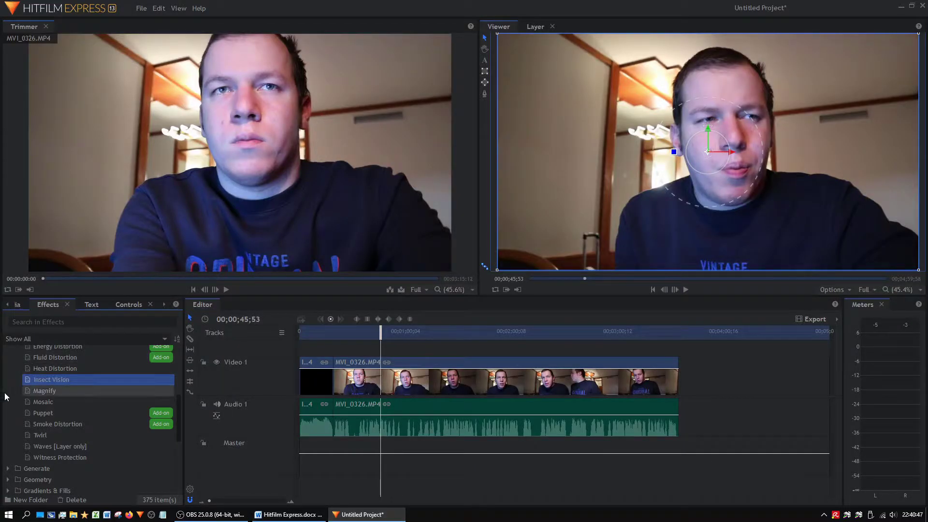
pyautogui.scroll(5, 9, 411)
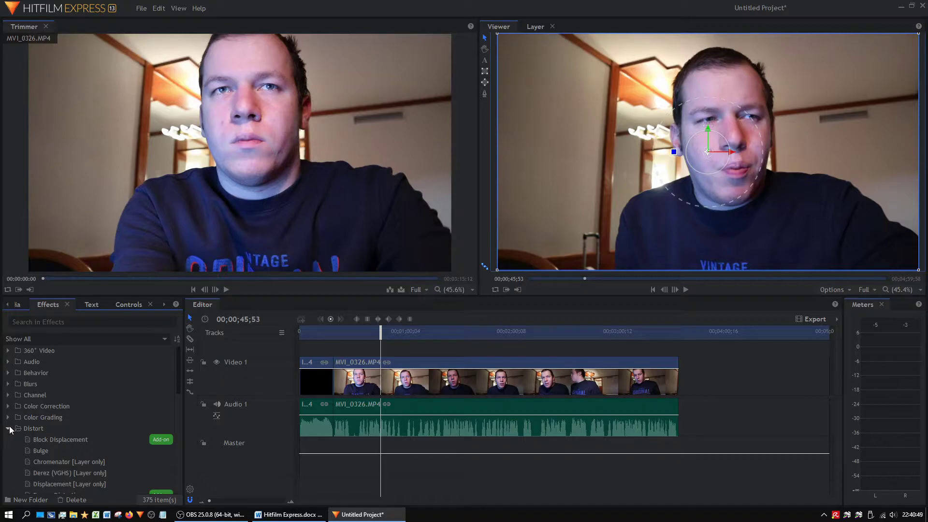
pyautogui.scroll(-5, 19, 445)
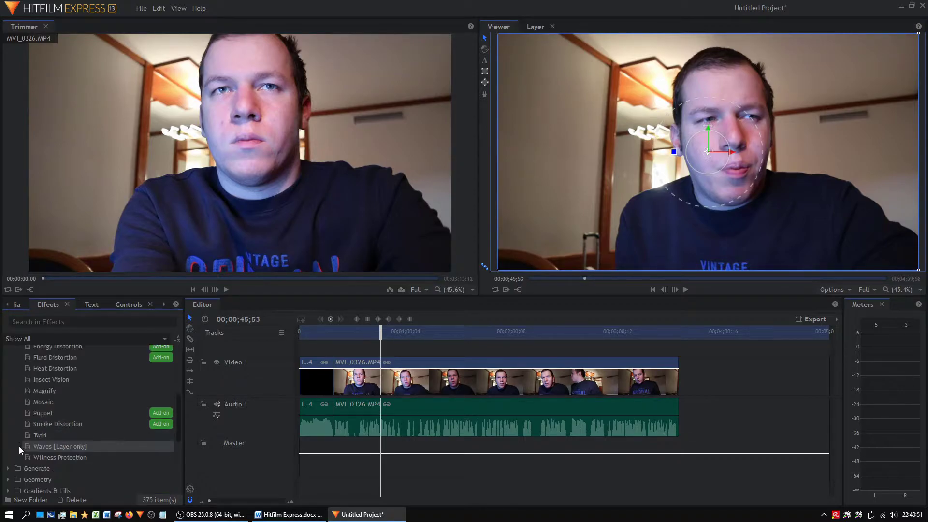
pyautogui.moveTo(35, 437); pyautogui.dragTo(387, 384)
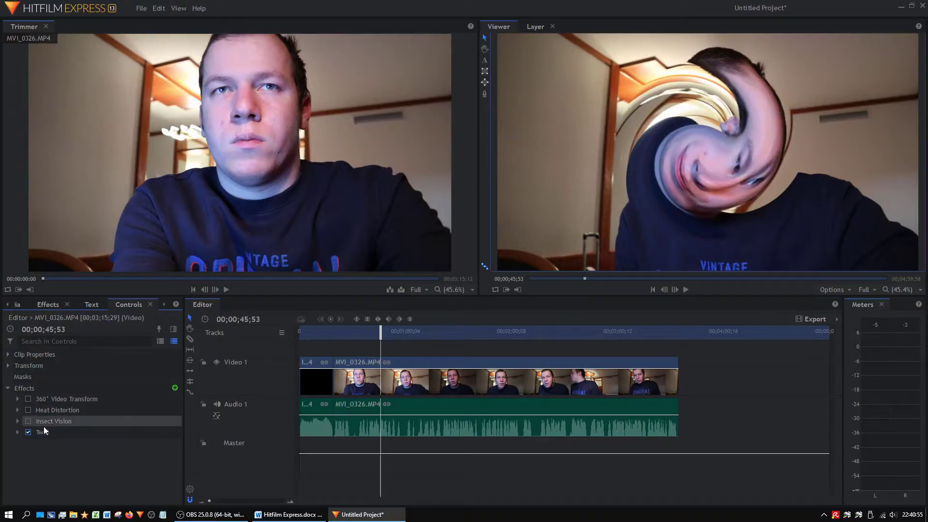
# - Set the Twirl Angle to 147° and play a short stretch of the clip to preview it
pyautogui.click(18, 432)
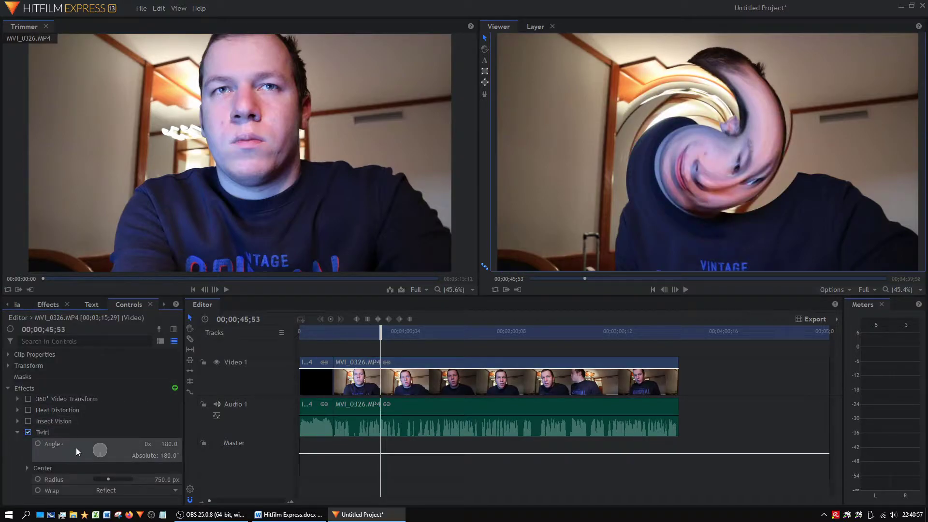
pyautogui.moveTo(97, 456); pyautogui.dragTo(113, 471)
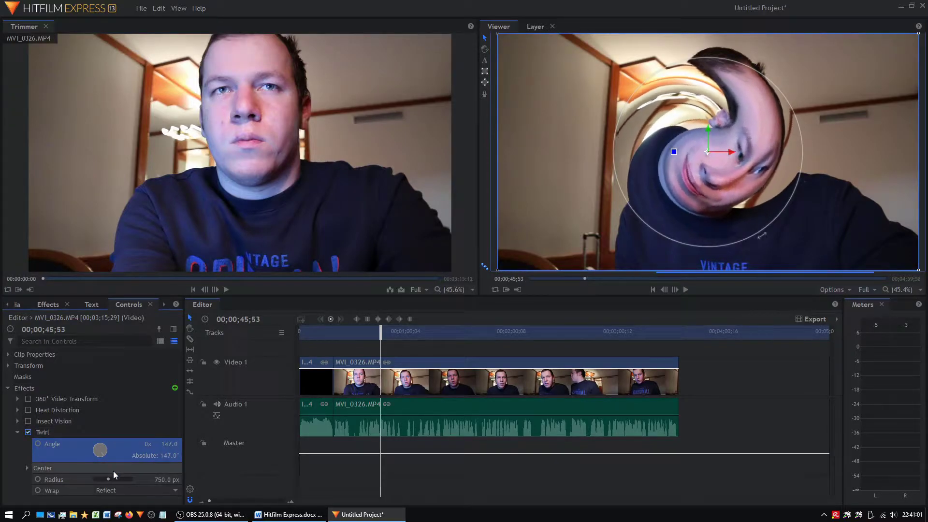
pyautogui.press('space')
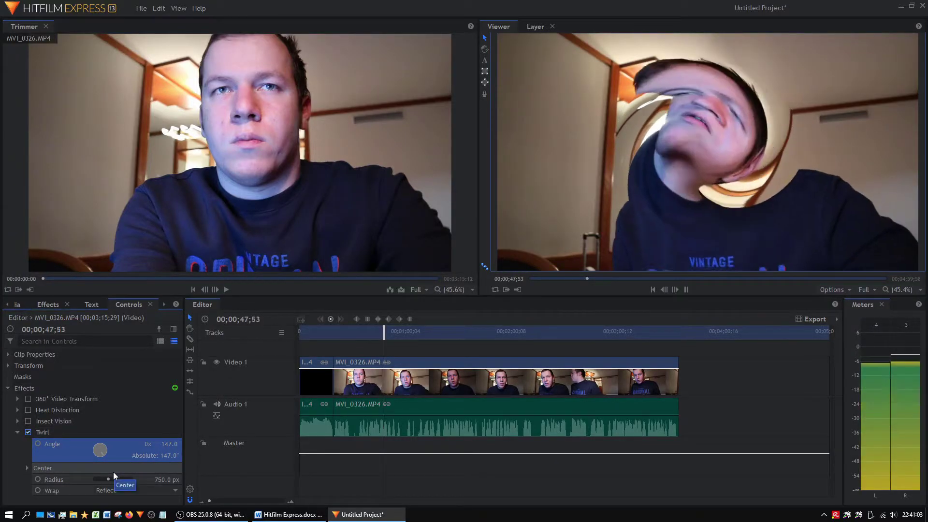
pyautogui.press('space')
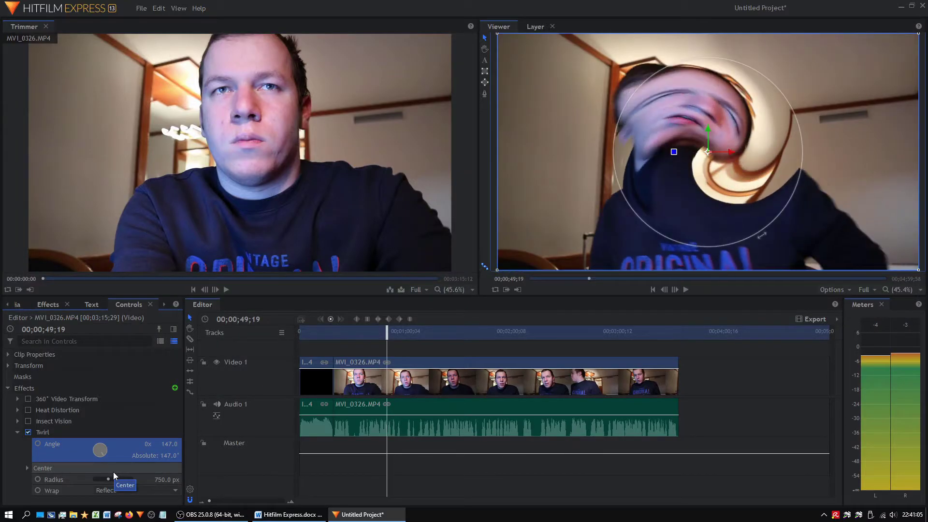
# - Disable Twirl on the clip and look up the seventh distortion entry in the Word table
pyautogui.click(28, 432)
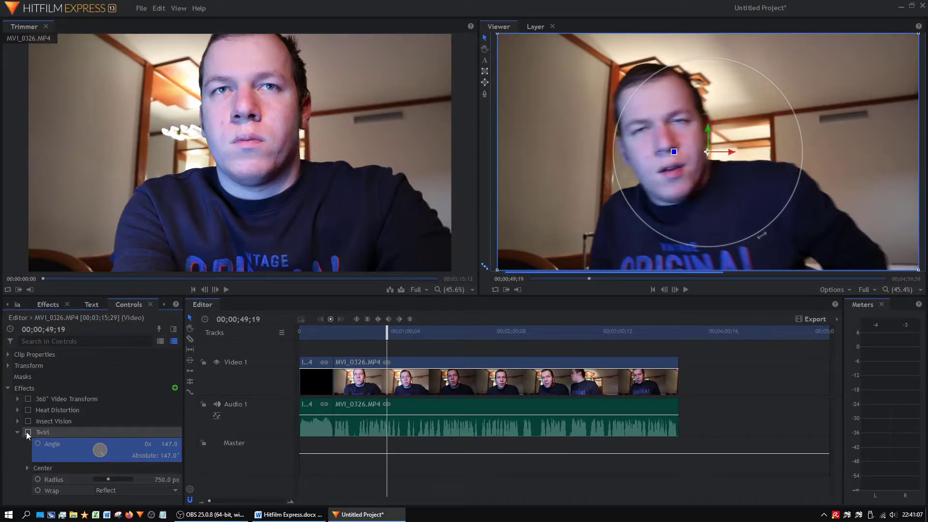
pyautogui.click(17, 432)
pyautogui.click(48, 304)
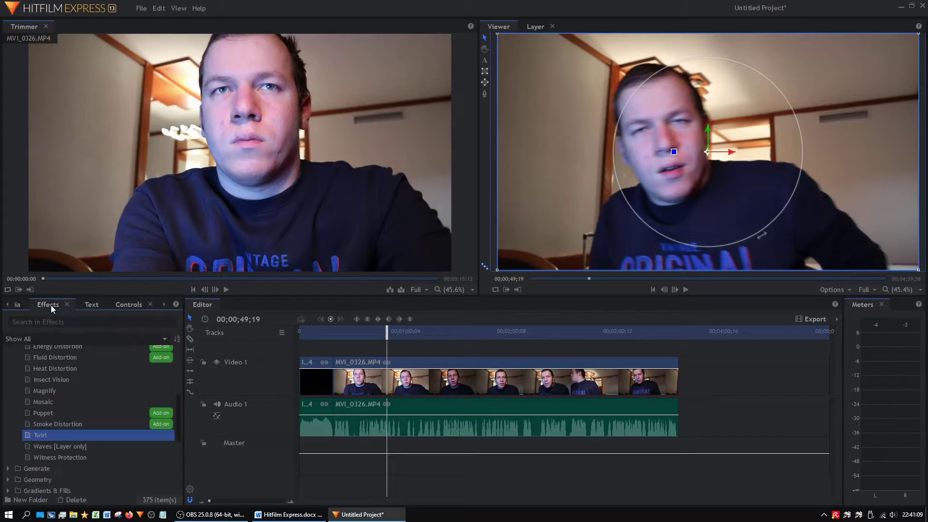
pyautogui.click(274, 514)
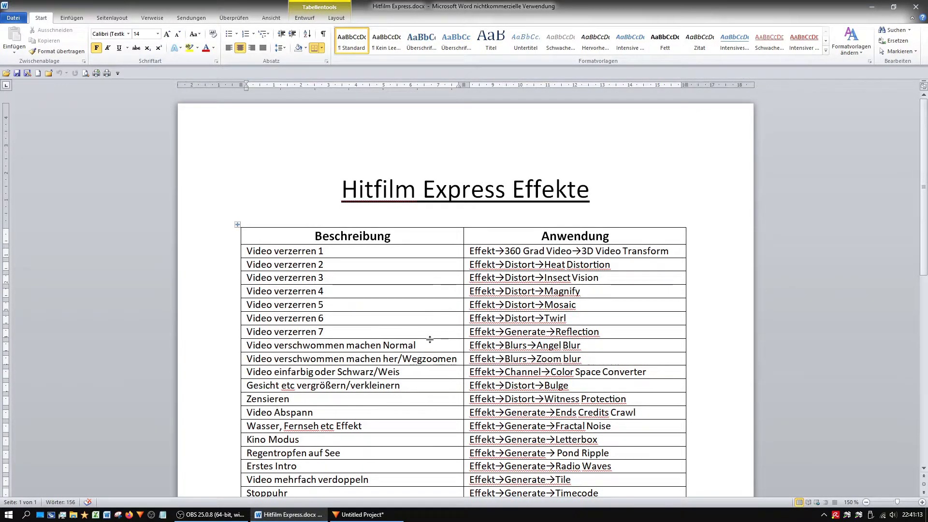
pyautogui.click(378, 515)
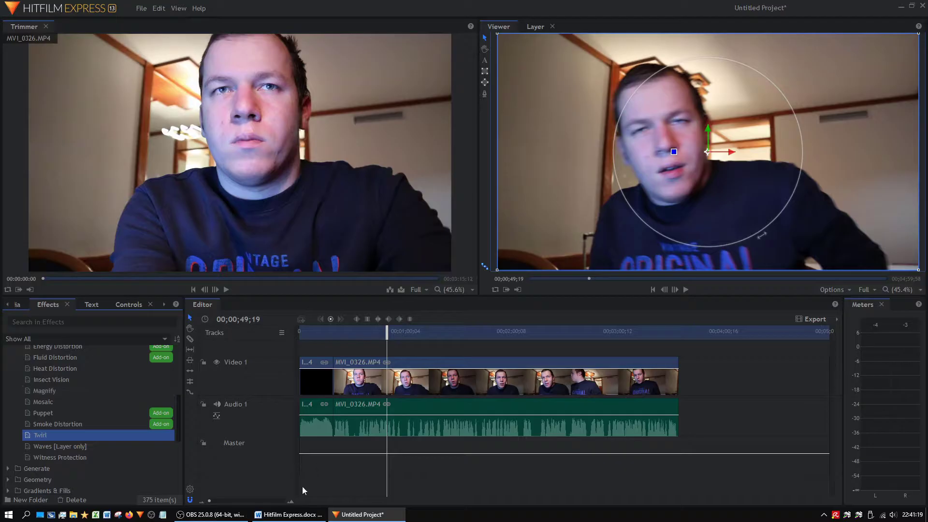
pyautogui.click(289, 515)
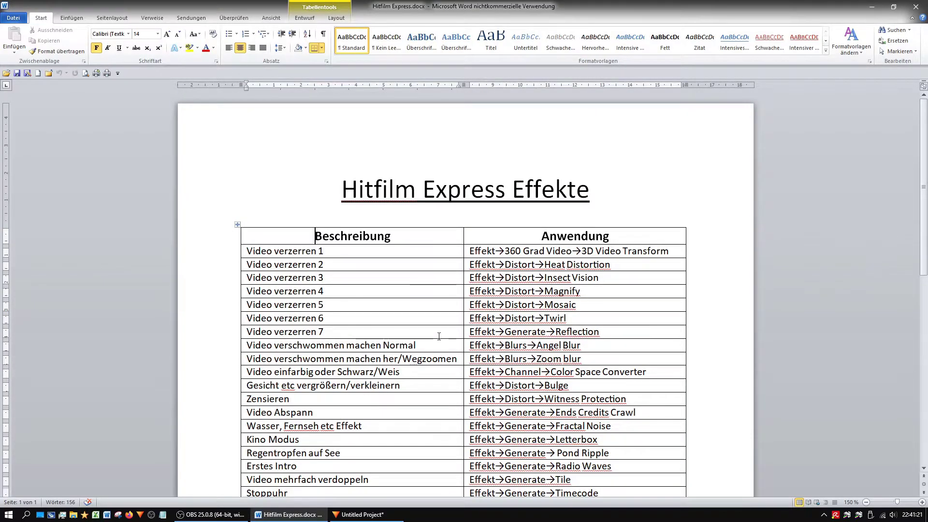
pyautogui.click(360, 515)
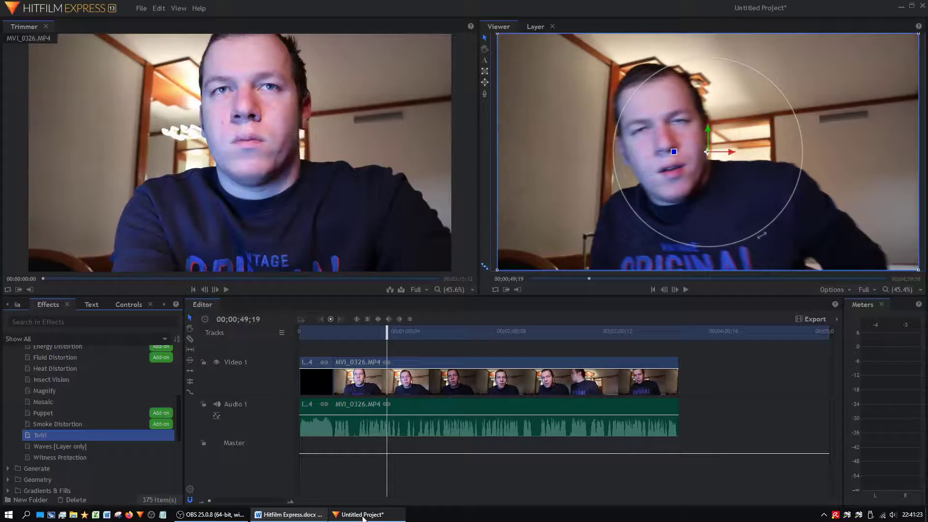
# - Apply the Reflection effect from the Generate category to the MVI_0326.MP4 clip on Video 1
pyautogui.scroll(5, 10, 414)
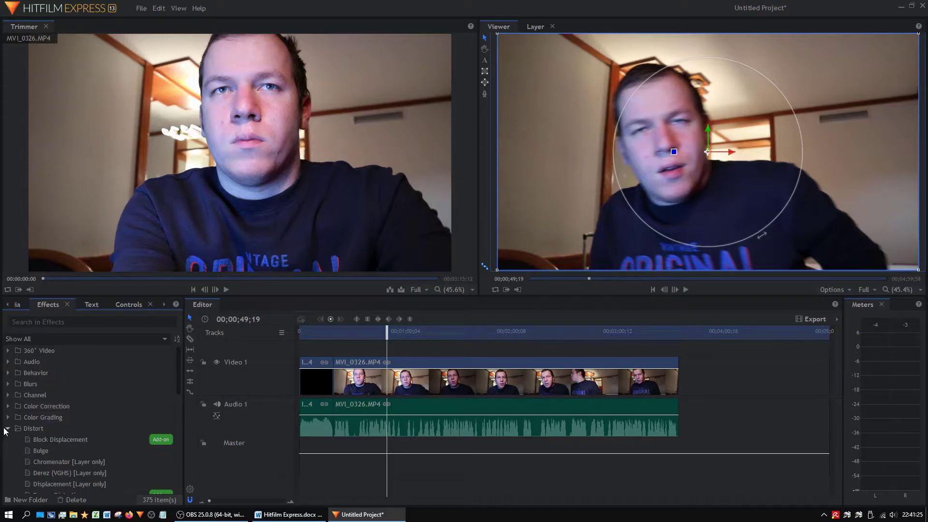
pyautogui.click(8, 429)
pyautogui.click(8, 439)
pyautogui.scroll(-3, 8, 440)
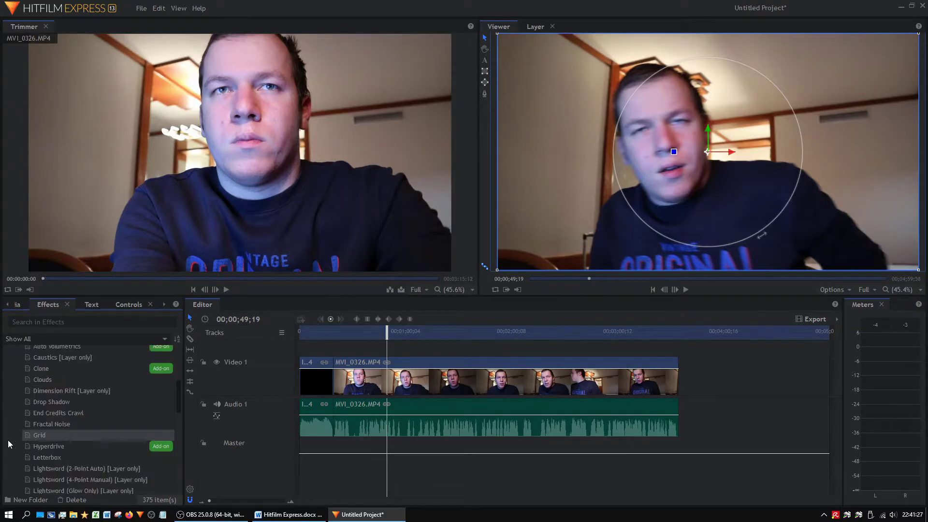
pyautogui.scroll(-4, 88, 445)
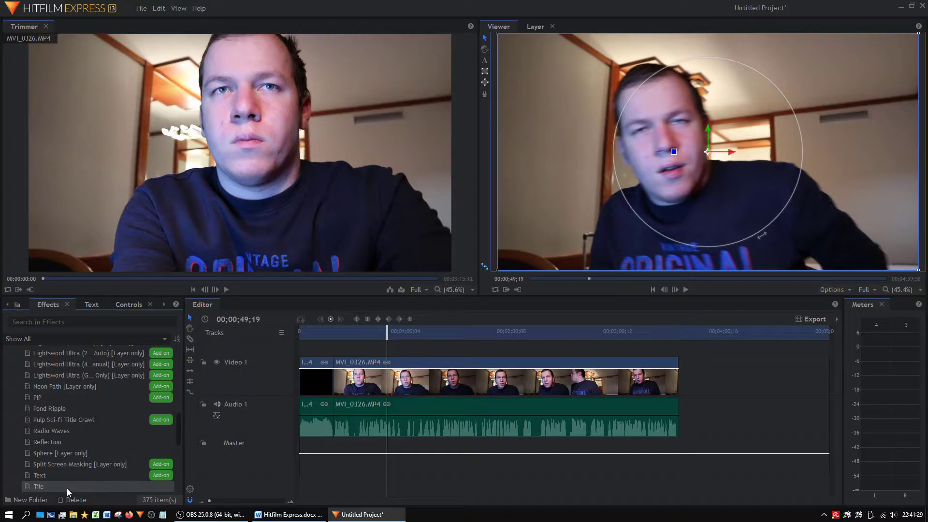
pyautogui.click(85, 443)
pyautogui.moveTo(85, 442); pyautogui.dragTo(428, 384)
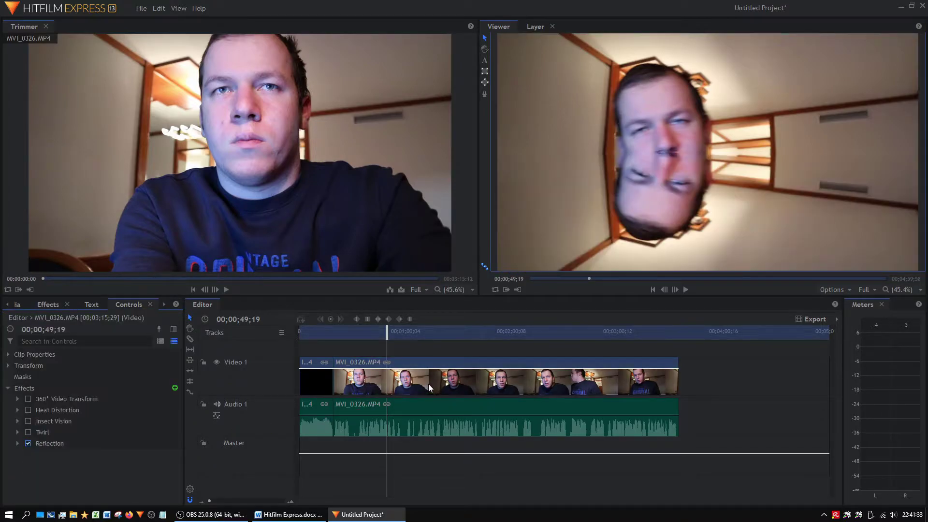
# - Expand the Reflection settings, try the Bottom and SideBySide presets, and choose SideBySide (Inverted)
pyautogui.click(17, 444)
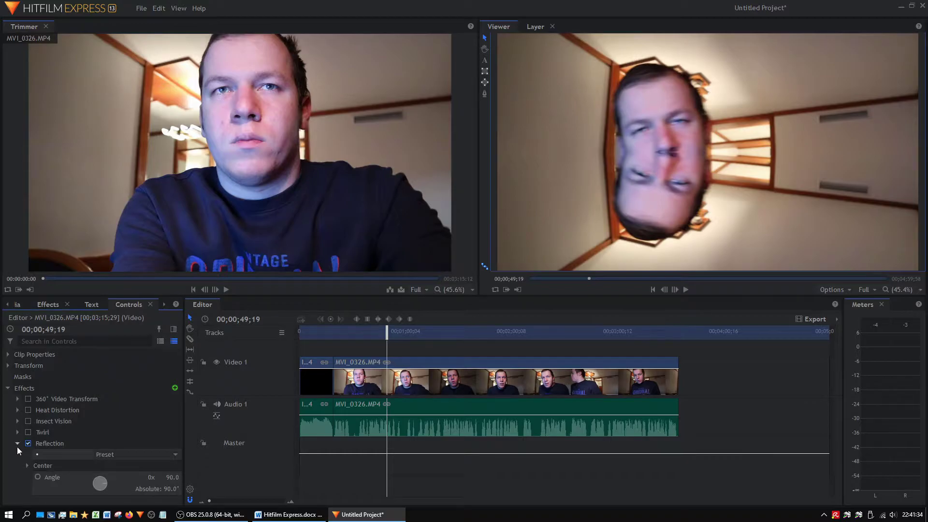
pyautogui.click(124, 454)
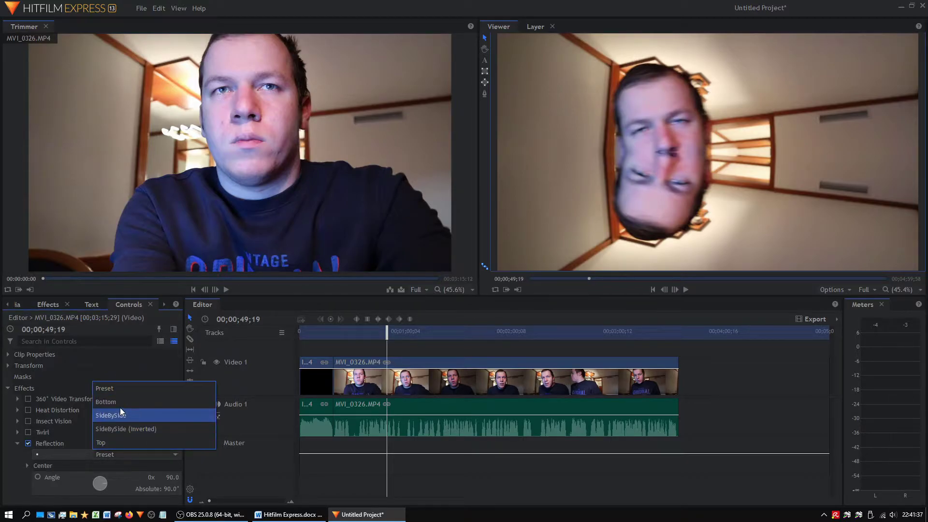
pyautogui.click(120, 406)
pyautogui.click(117, 452)
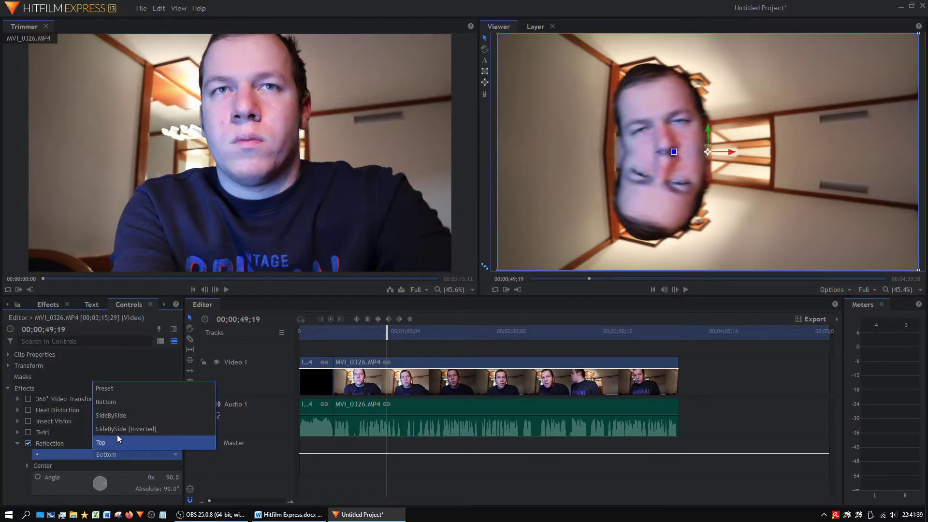
pyautogui.click(119, 421)
pyautogui.click(120, 456)
pyautogui.click(123, 428)
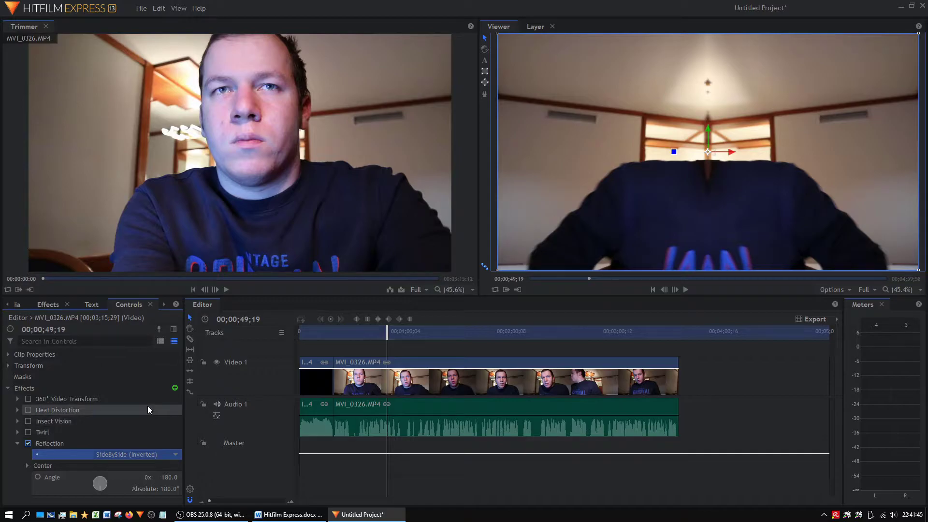
# - Play a short stretch of the clip with Reflection, and disable and collapse the effect
pyautogui.press('space')
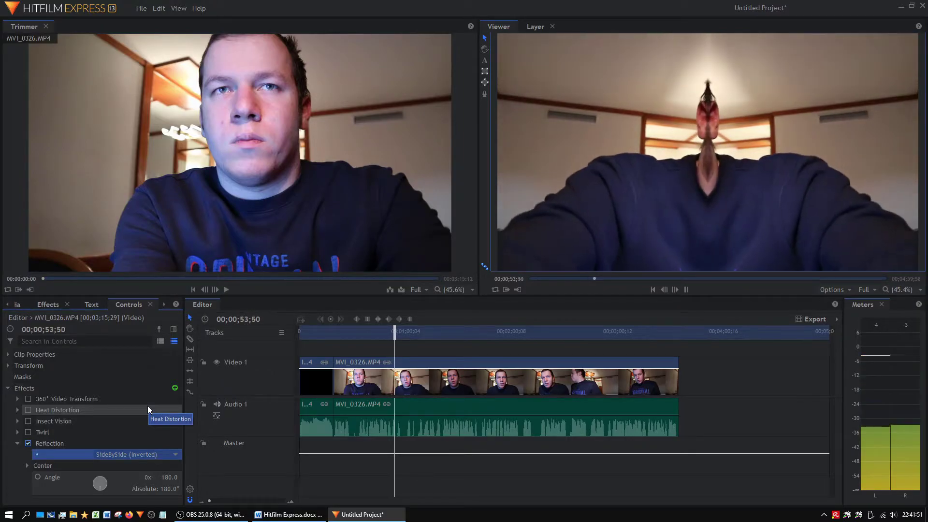
pyautogui.press('space')
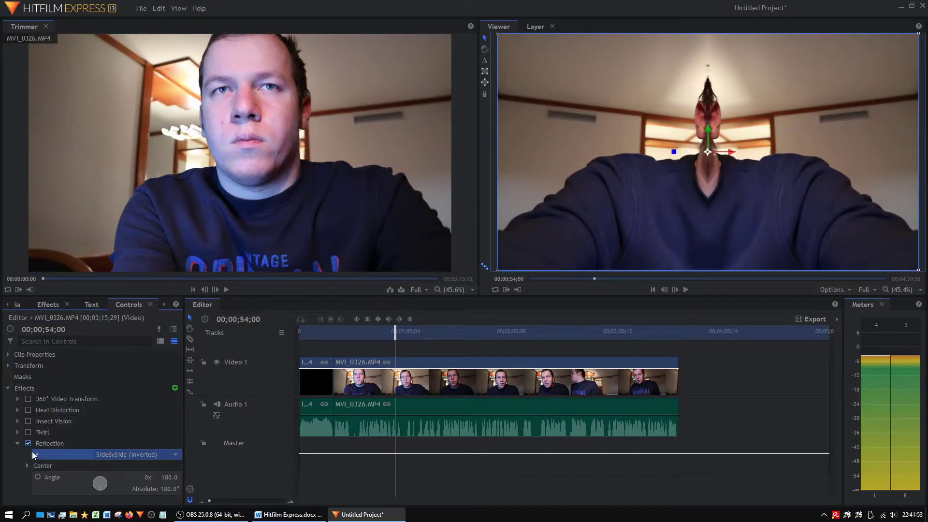
pyautogui.click(27, 443)
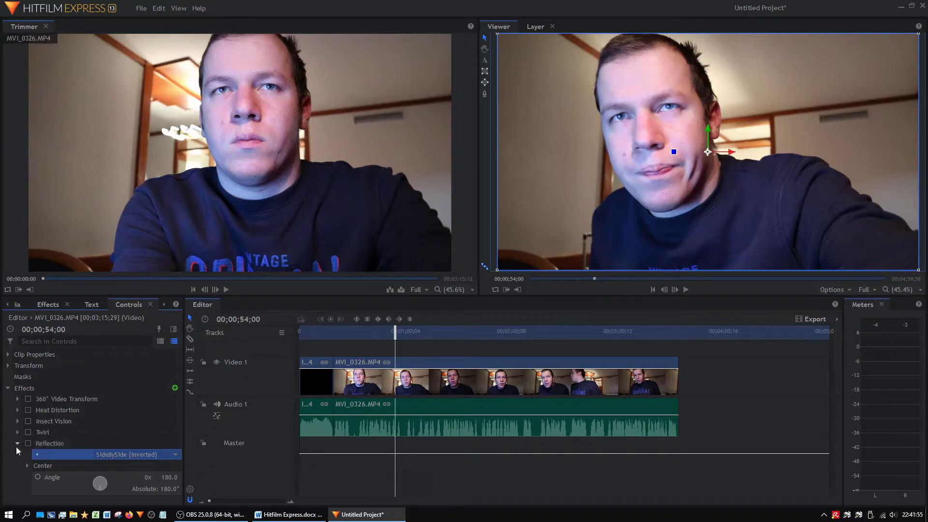
pyautogui.click(16, 445)
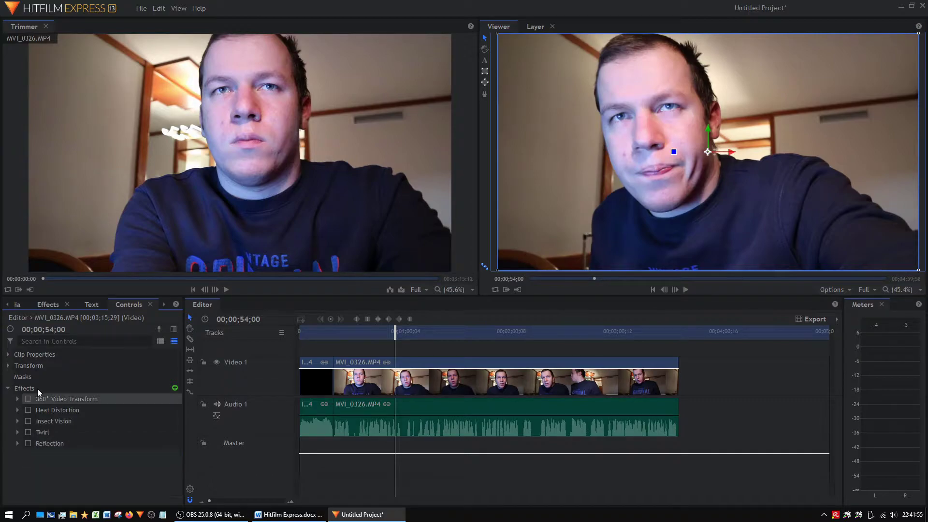
# - Look through the remaining entries of the effects table in the Word document, down to the warp effects
pyautogui.click(49, 303)
pyautogui.click(288, 514)
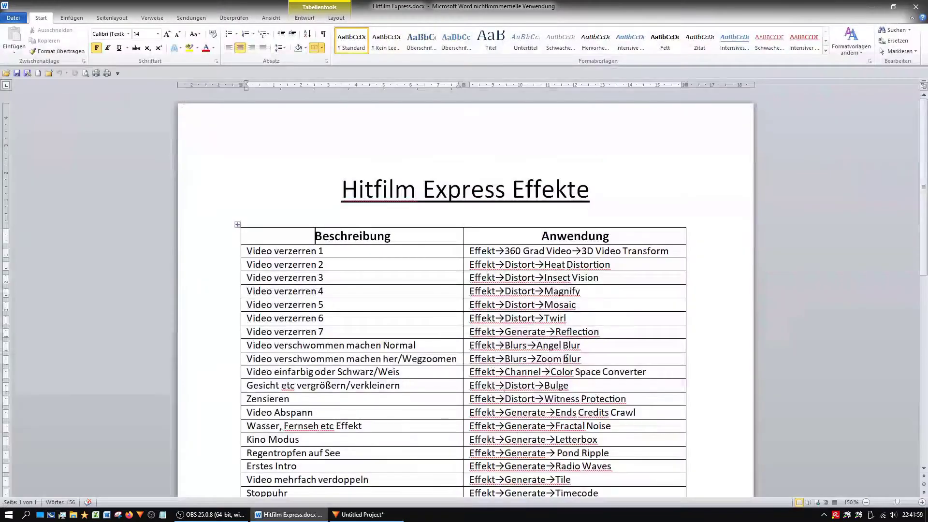
pyautogui.scroll(-5, 403, 360)
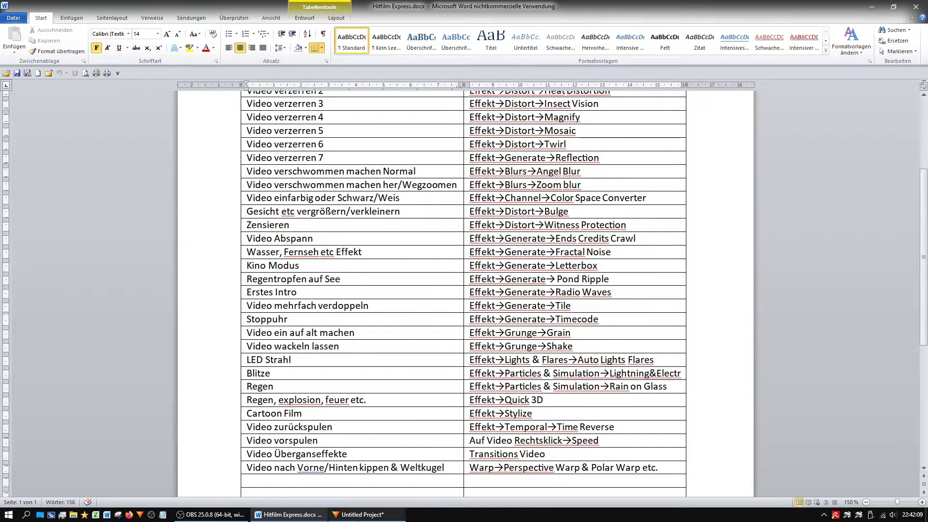
# - Collapse the Generate category in the HitFilm Express effects list and return to the Word table
pyautogui.click(360, 514)
pyautogui.scroll(4, 36, 369)
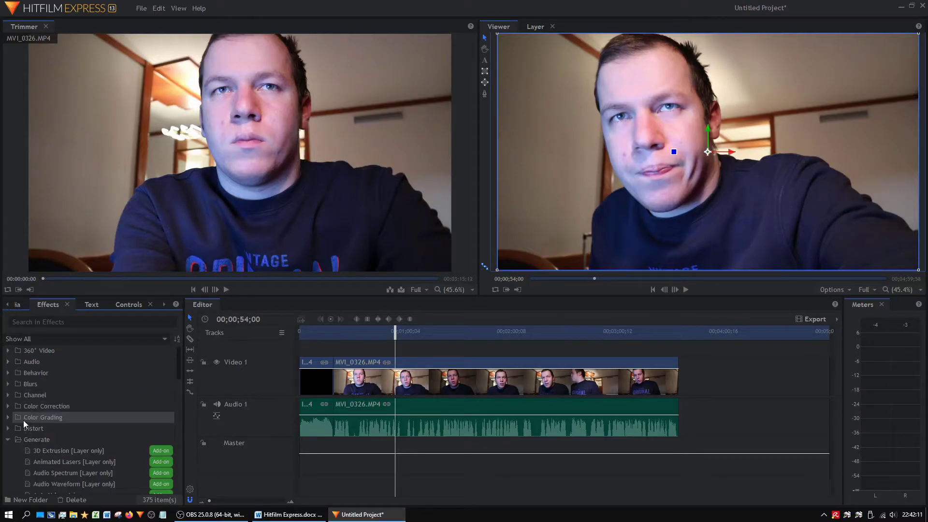
pyautogui.click(8, 442)
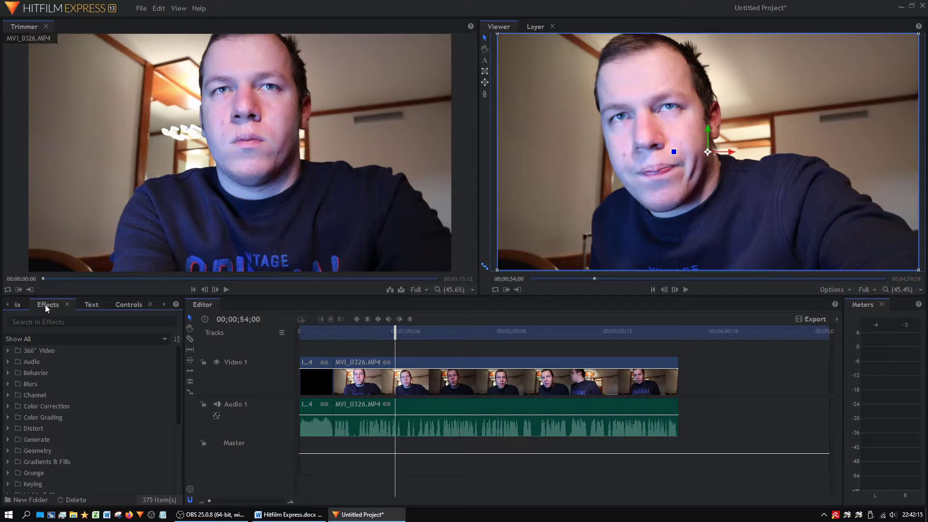
pyautogui.click(366, 512)
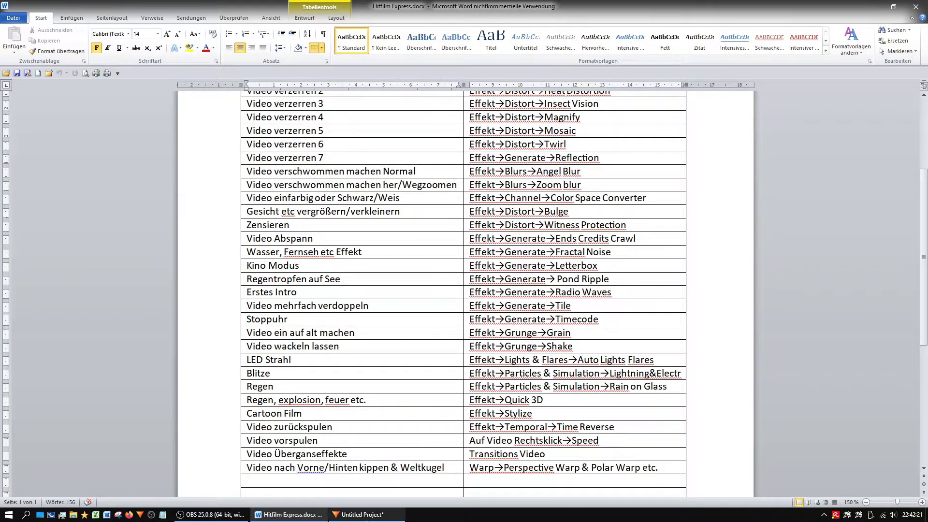
# - Switch to HitFilm Express, apply Angle Blur from Blurs to the MVI_0326.MP4 clip on Video 1, and expand its settings
pyautogui.click(366, 514)
pyautogui.click(8, 383)
pyautogui.moveTo(46, 394); pyautogui.dragTo(409, 380)
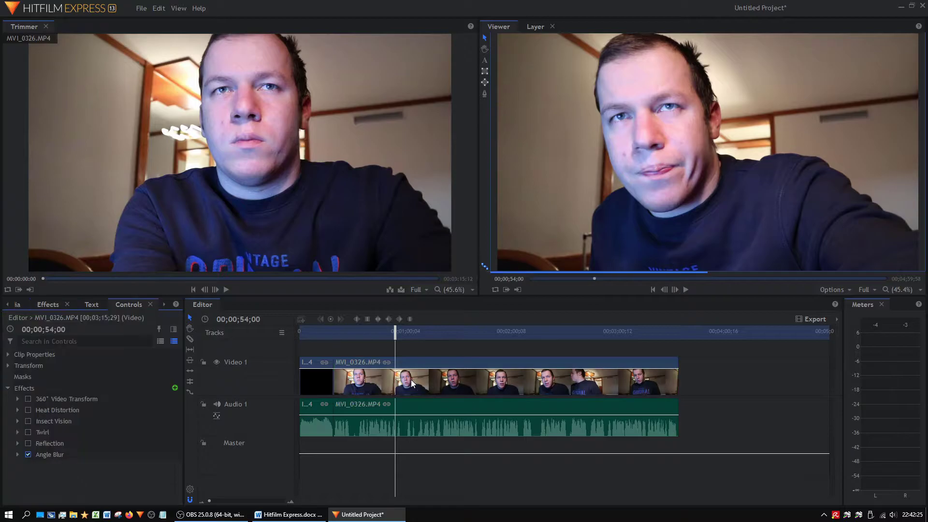
pyautogui.click(17, 454)
pyautogui.scroll(-1, 96, 470)
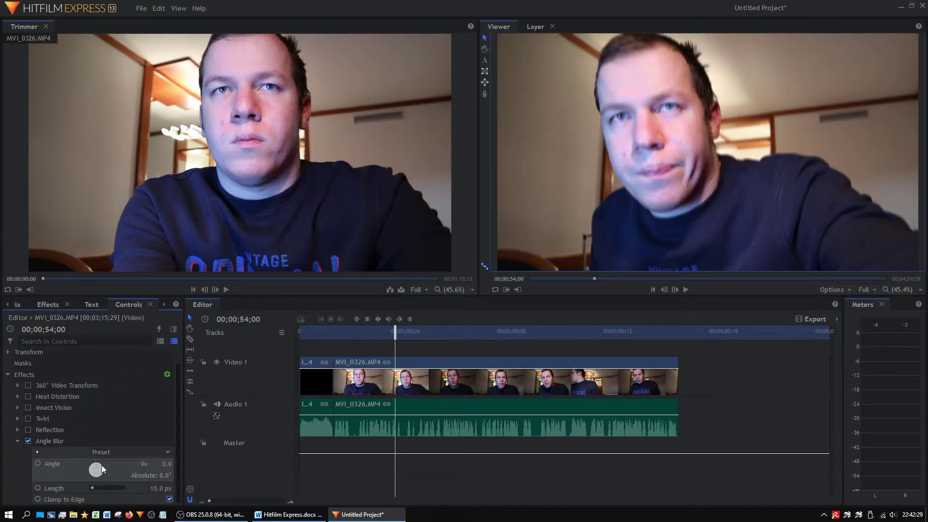
# - Look through the Angle Blur presets, adjust the blur length, and disable and collapse the effect
pyautogui.click(103, 451)
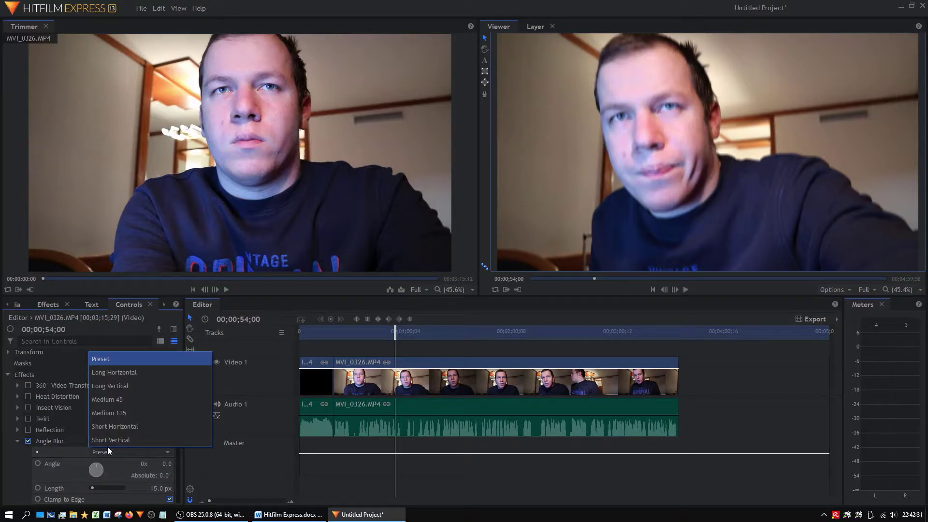
pyautogui.click(109, 456)
pyautogui.moveTo(92, 488)
pyautogui.mouseDown()
pyautogui.moveTo(141, 485)
pyautogui.moveTo(78, 483)
pyautogui.moveTo(116, 484)
pyautogui.moveTo(95, 479)
pyautogui.mouseUp()
pyautogui.click(28, 440)
pyautogui.click(18, 440)
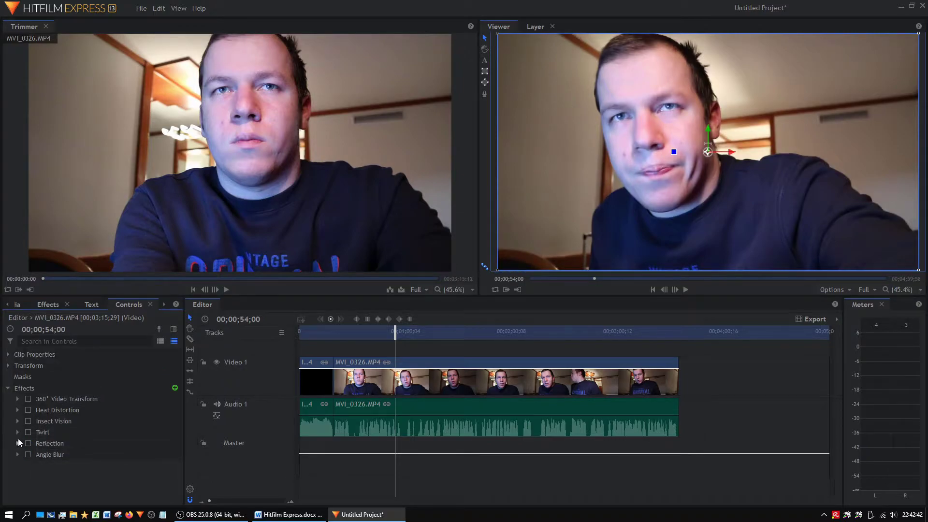
# - Check the next entry in the Word effects table, apply Zoom Blur to the MVI_0326.MP4 clip in HitFilm Express, and expand its settings
pyautogui.click(47, 305)
pyautogui.click(289, 514)
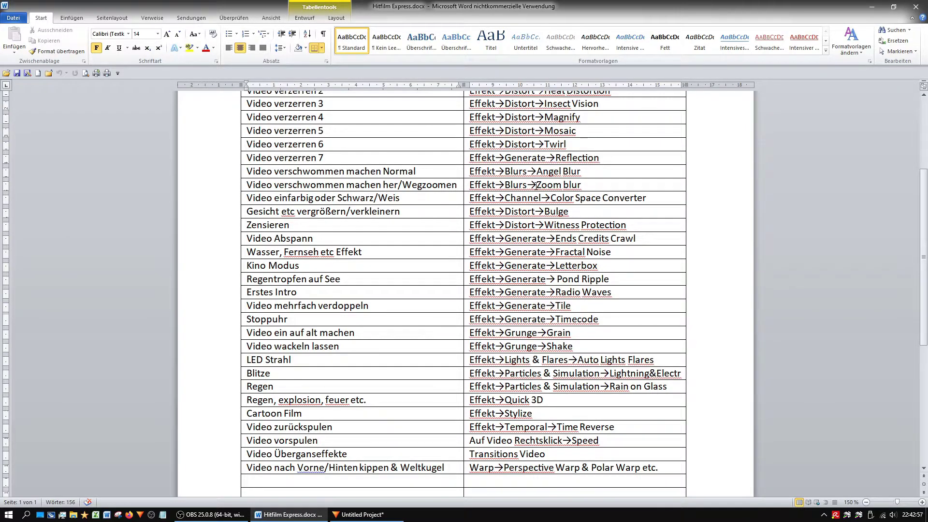
pyautogui.click(362, 514)
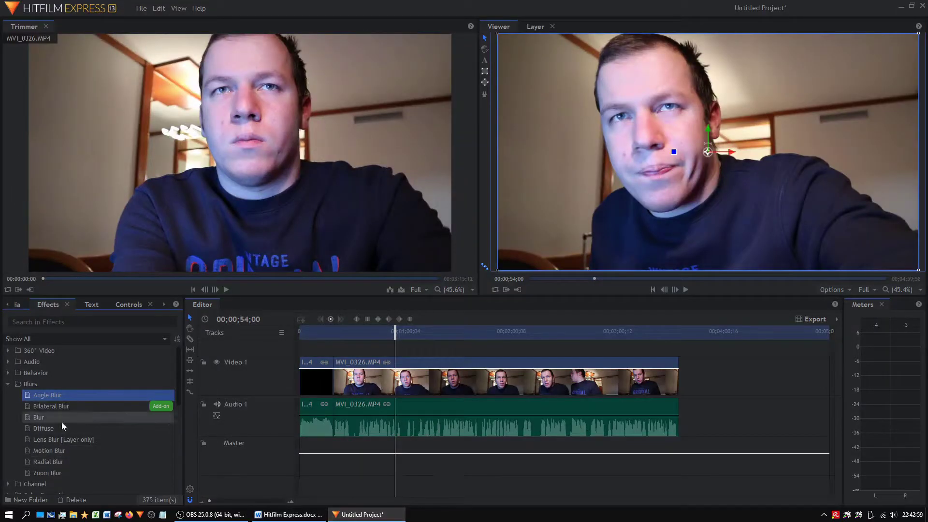
pyautogui.click(69, 477)
pyautogui.moveTo(68, 476); pyautogui.dragTo(391, 382)
pyautogui.click(17, 468)
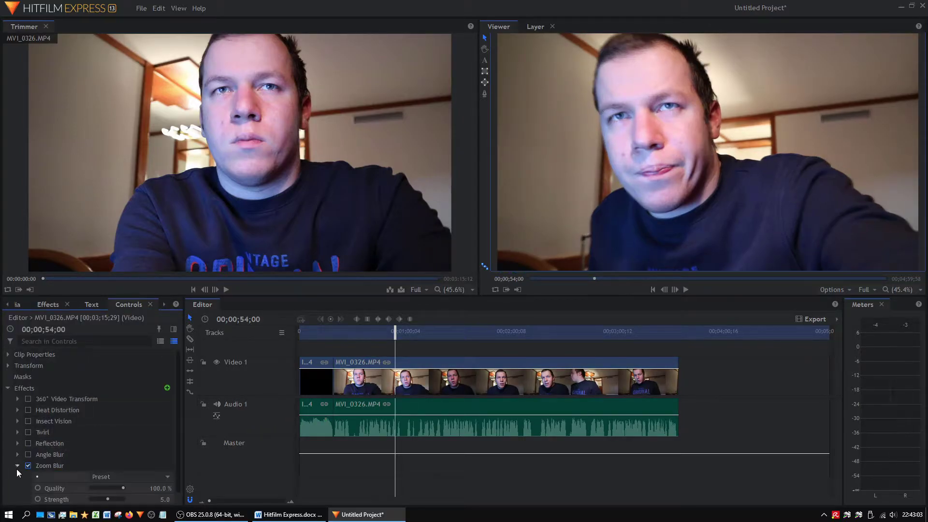
pyautogui.scroll(-1, 107, 488)
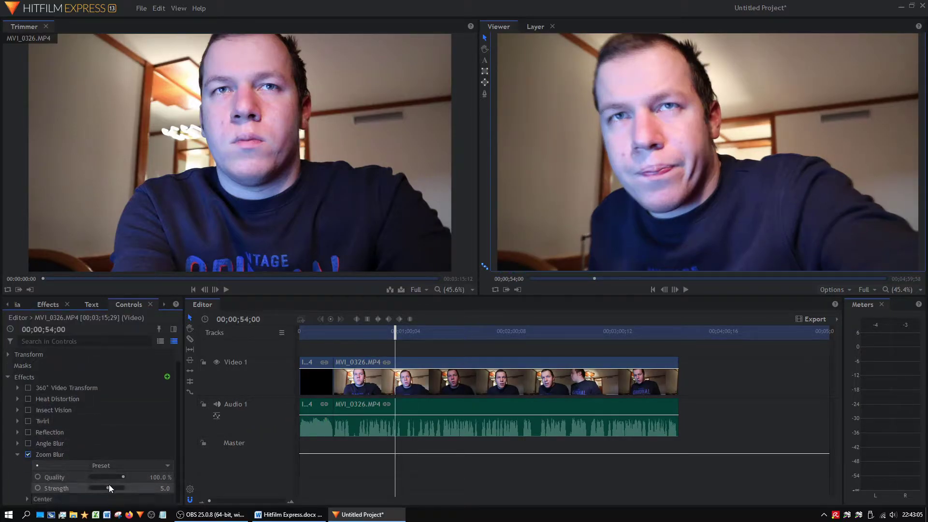
# - Set the Zoom Blur strength to 100, and disable and collapse the effect
pyautogui.moveTo(109, 489); pyautogui.dragTo(170, 487)
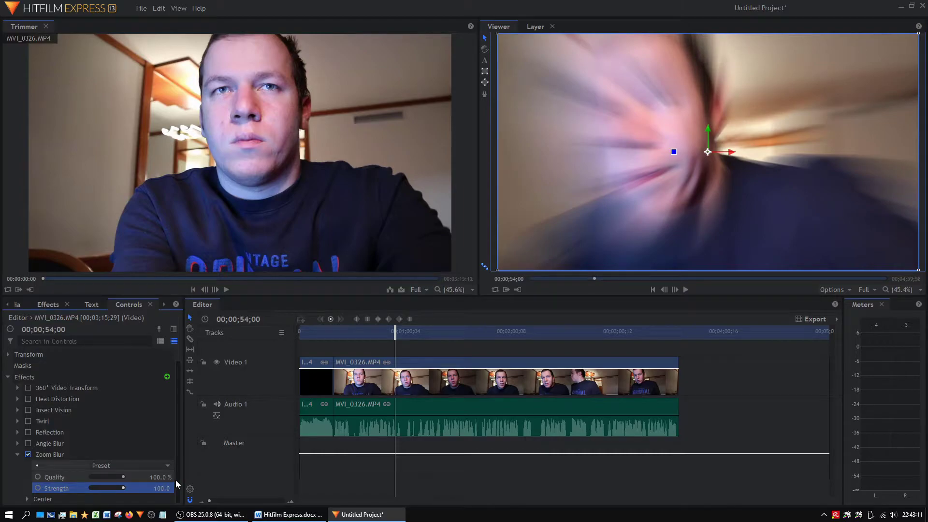
pyautogui.click(22, 456)
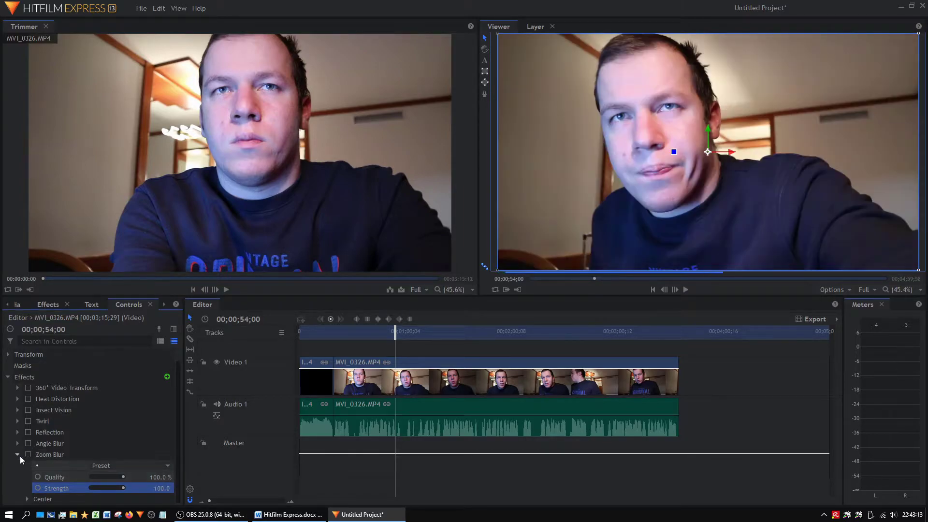
pyautogui.click(17, 455)
# - Consult the Word effects table, apply Color Space Converter from Channel to the MVI_0326.MP4 clip in HitFilm Express, and expand its settings
pyautogui.click(289, 514)
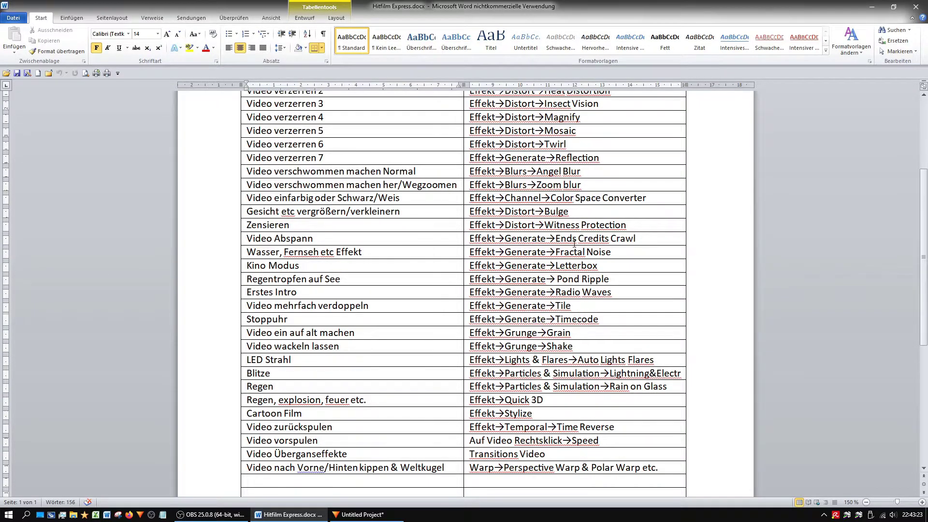
pyautogui.click(360, 514)
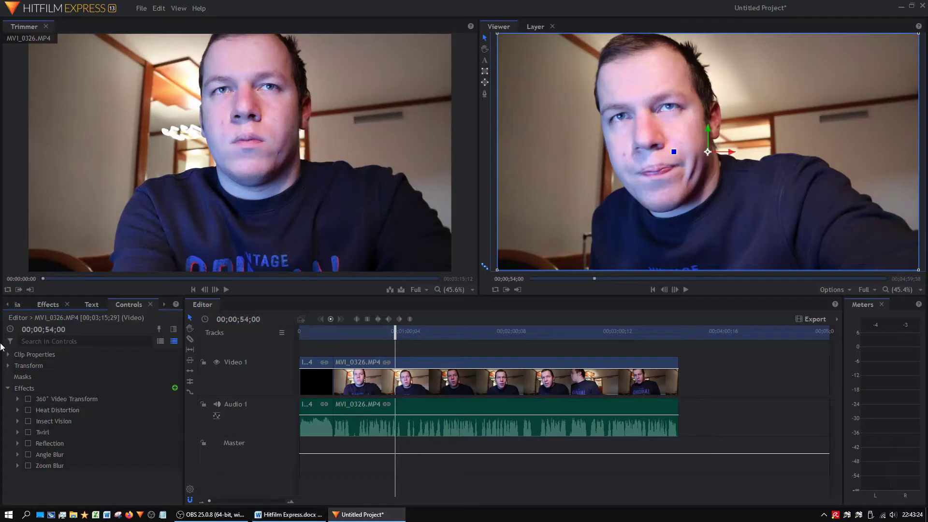
pyautogui.click(8, 388)
pyautogui.click(48, 304)
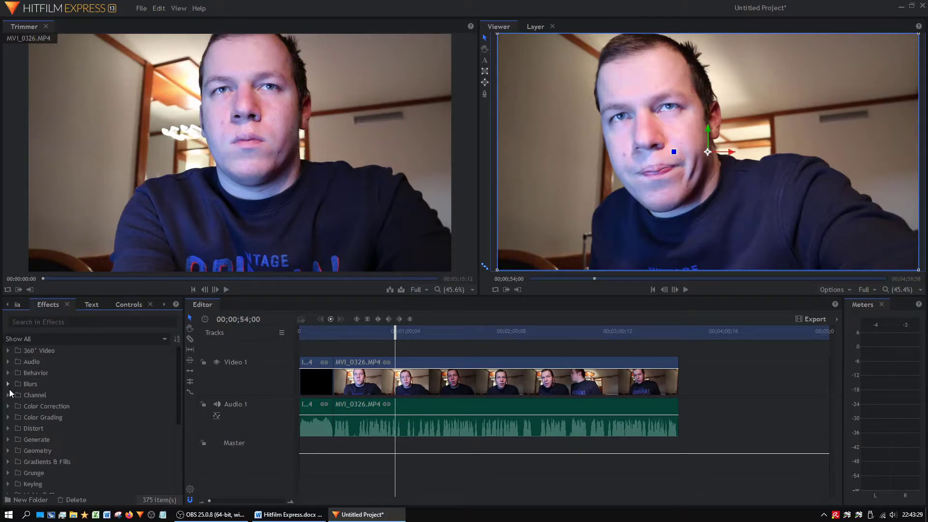
pyautogui.click(8, 394)
pyautogui.moveTo(65, 450); pyautogui.dragTo(415, 382)
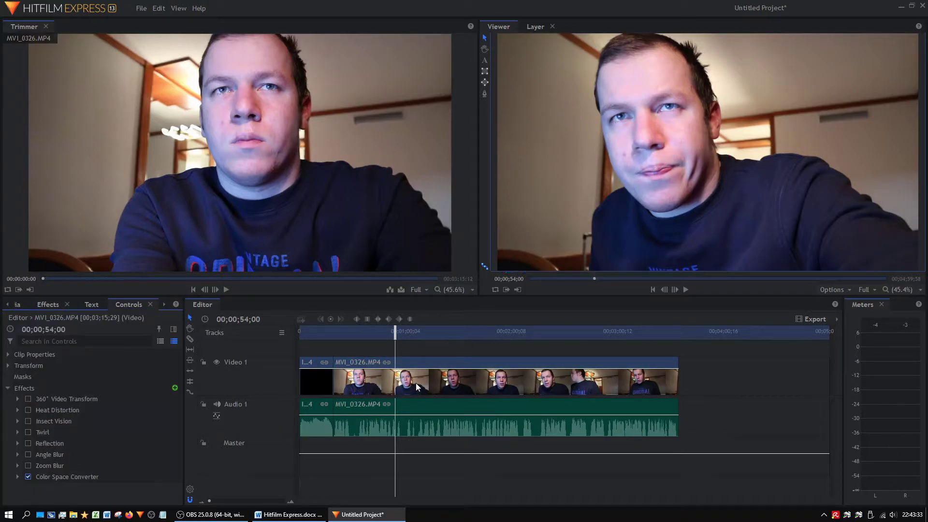
pyautogui.click(17, 476)
pyautogui.scroll(-1, 18, 477)
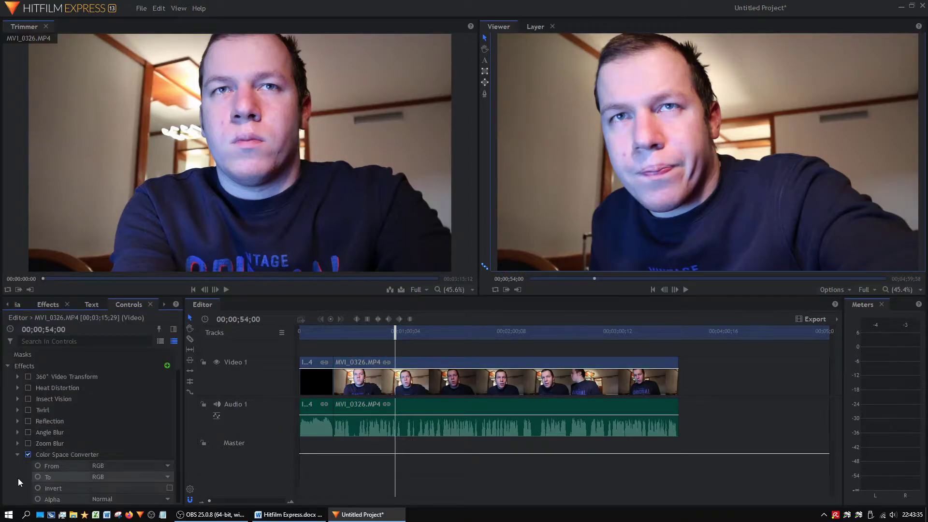
# - Try Green, Red and MinRGB as the Color Space Converter's From setting, and restore RGB
pyautogui.click(97, 466)
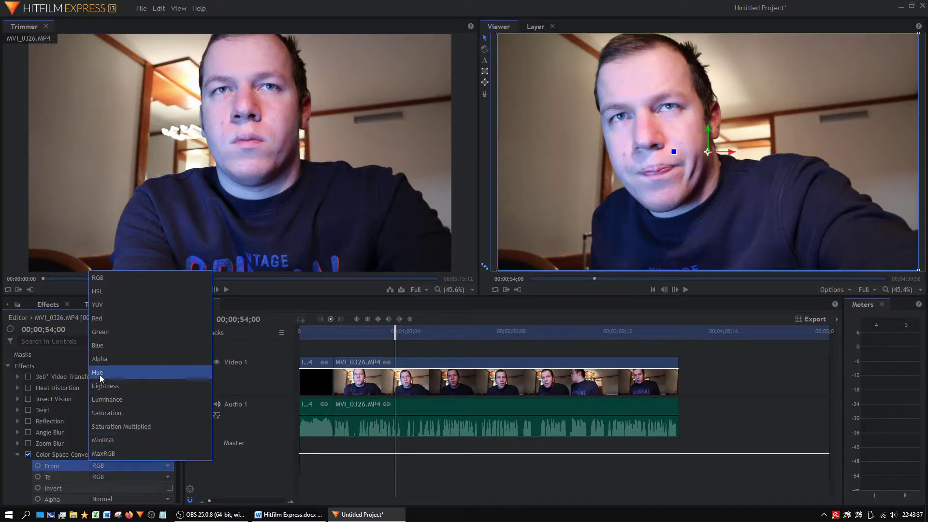
pyautogui.click(109, 331)
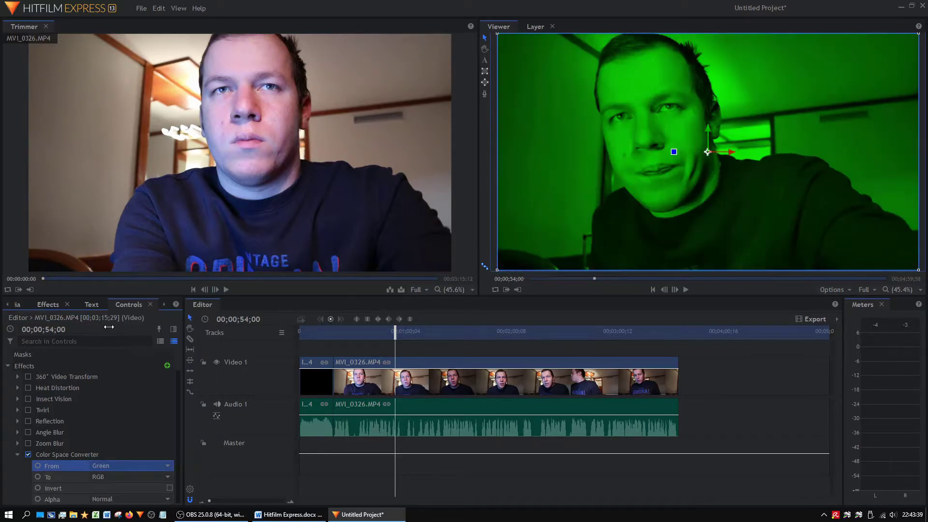
pyautogui.click(103, 465)
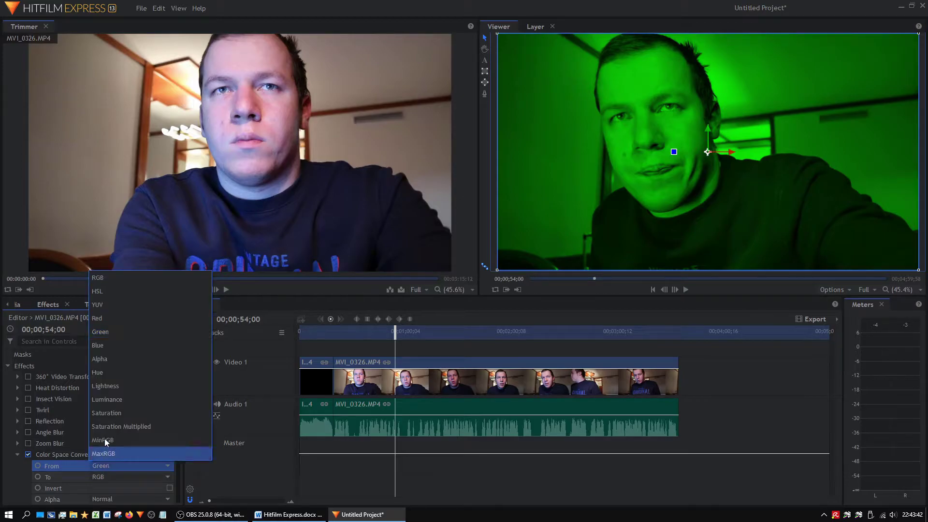
pyautogui.click(109, 318)
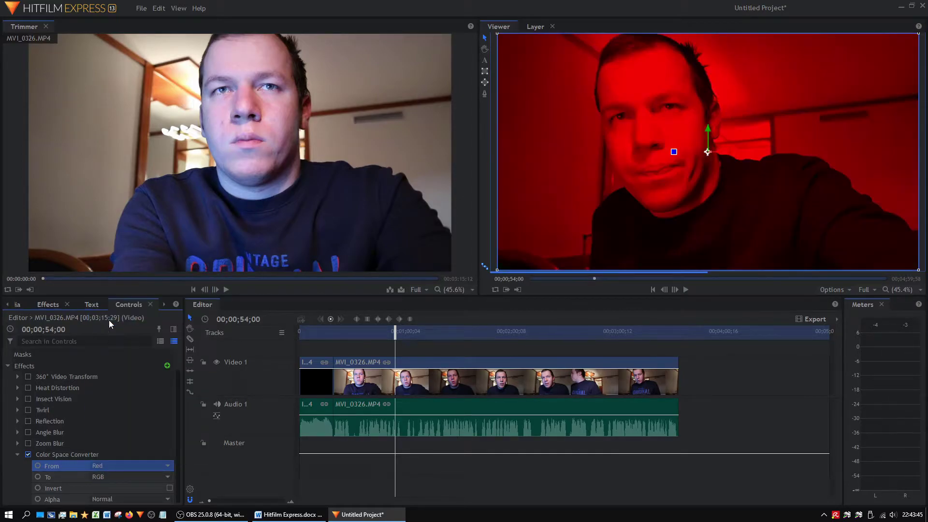
pyautogui.click(104, 467)
pyautogui.click(111, 439)
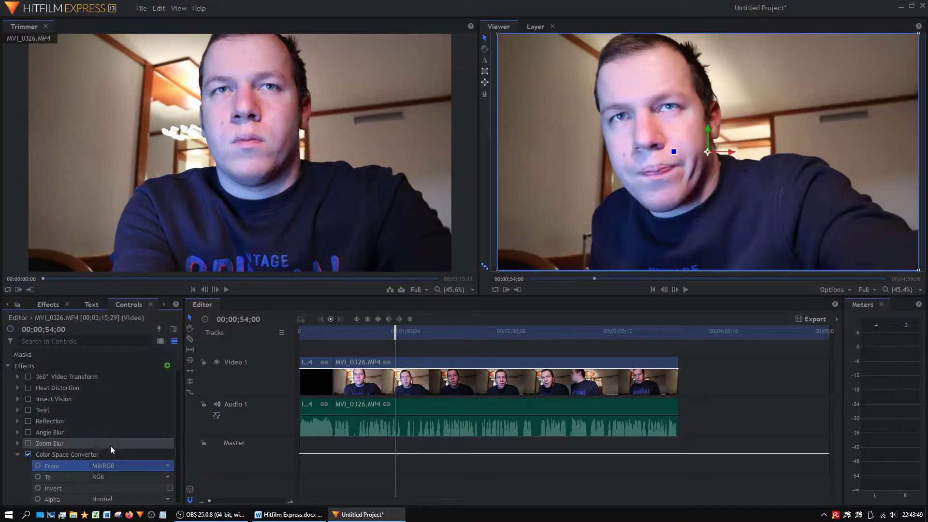
pyautogui.click(105, 465)
pyautogui.click(123, 290)
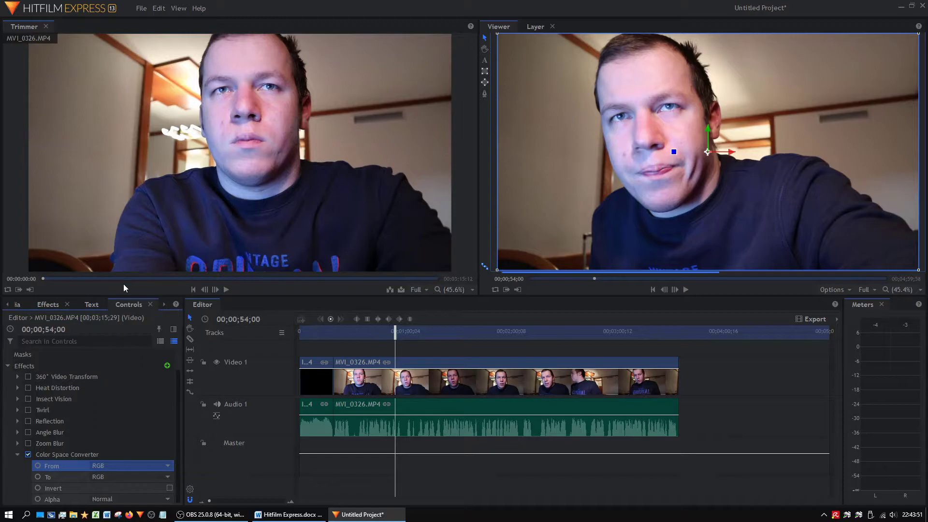
# - Try Saturation Only, Lightness Only and Alpha Only as the Color Space Converter's To setting, returning to Lightness Only
pyautogui.click(108, 477)
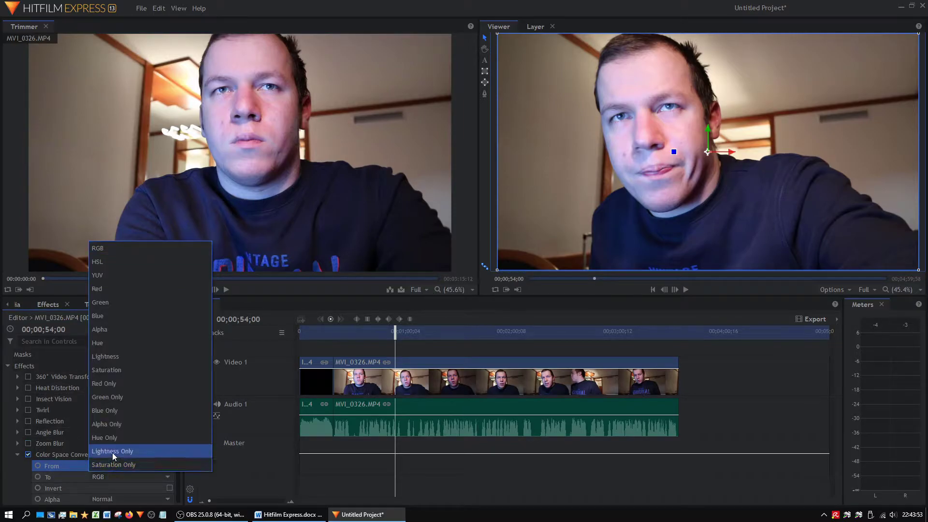
pyautogui.click(108, 462)
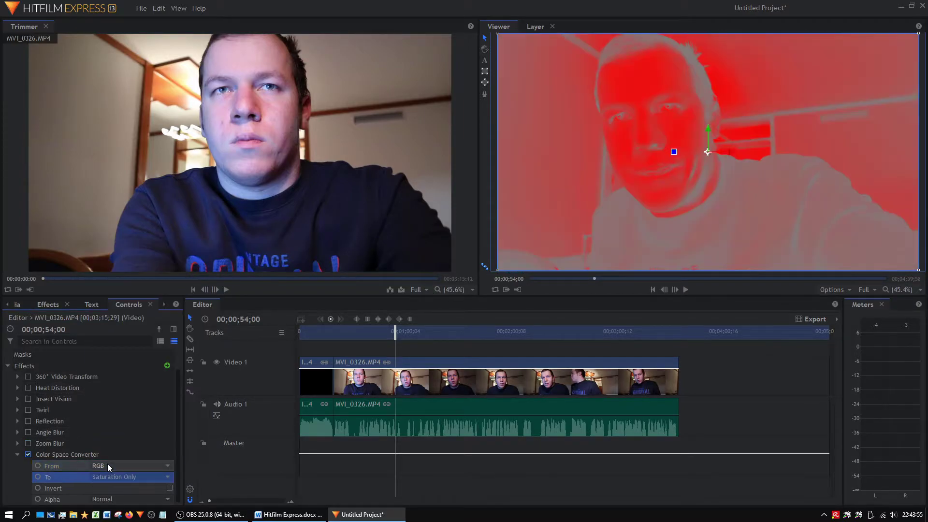
pyautogui.click(106, 476)
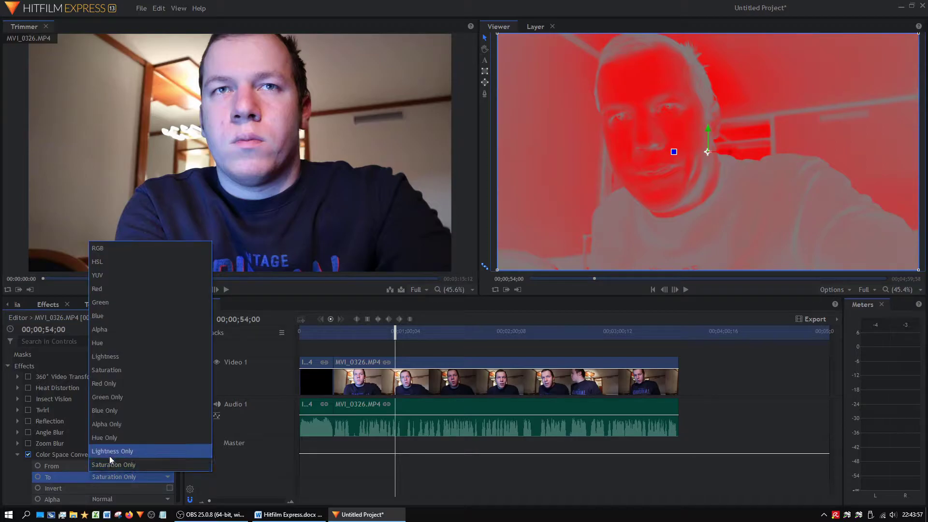
pyautogui.click(109, 451)
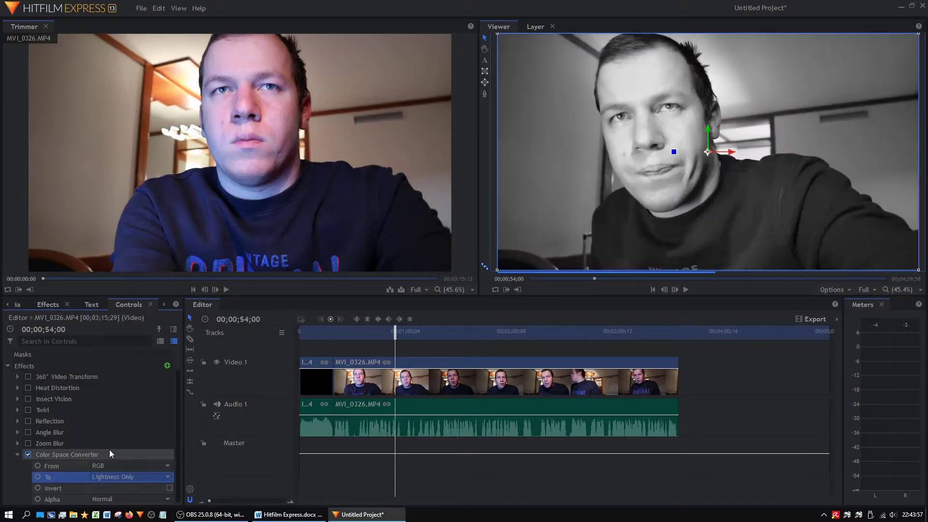
pyautogui.click(107, 476)
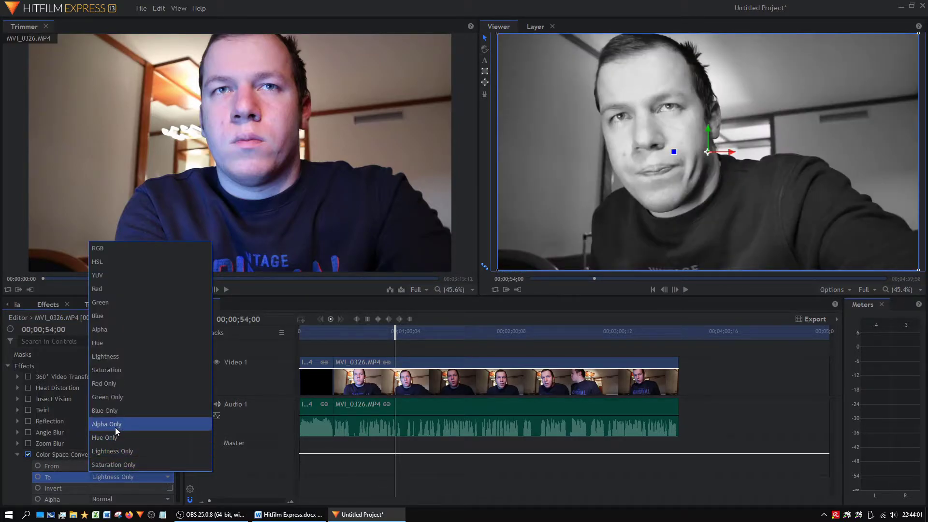
pyautogui.click(115, 427)
pyautogui.click(120, 476)
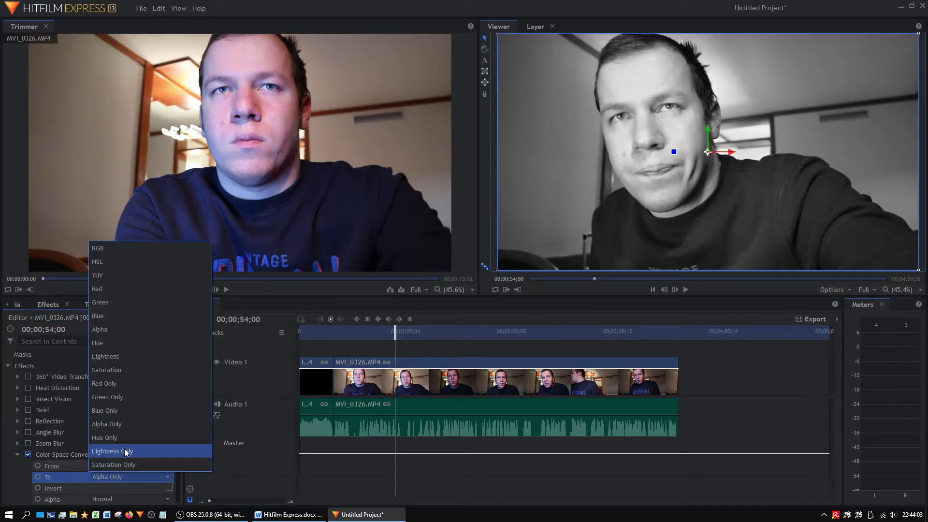
pyautogui.click(123, 450)
# - Set the Color Space Converter's To setting to Hue Only, and disable and collapse the effect
pyautogui.click(119, 476)
pyautogui.click(121, 440)
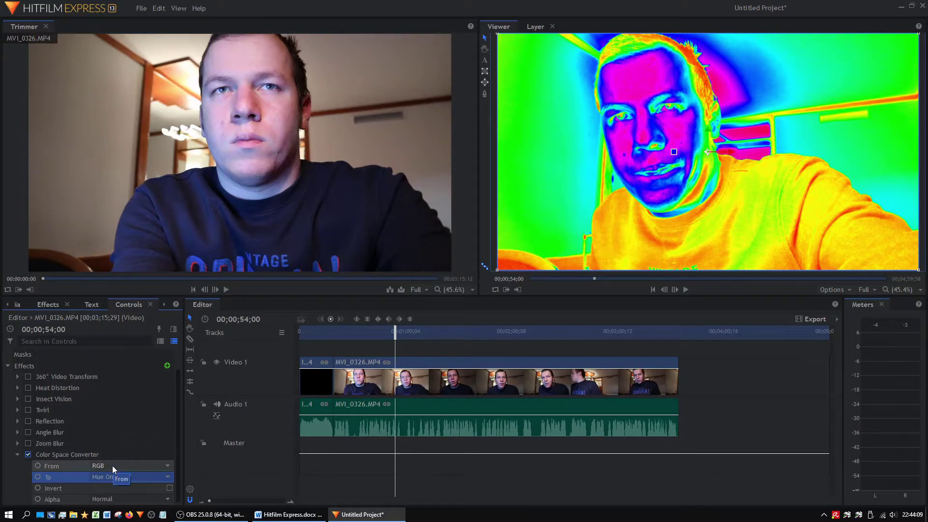
pyautogui.click(28, 455)
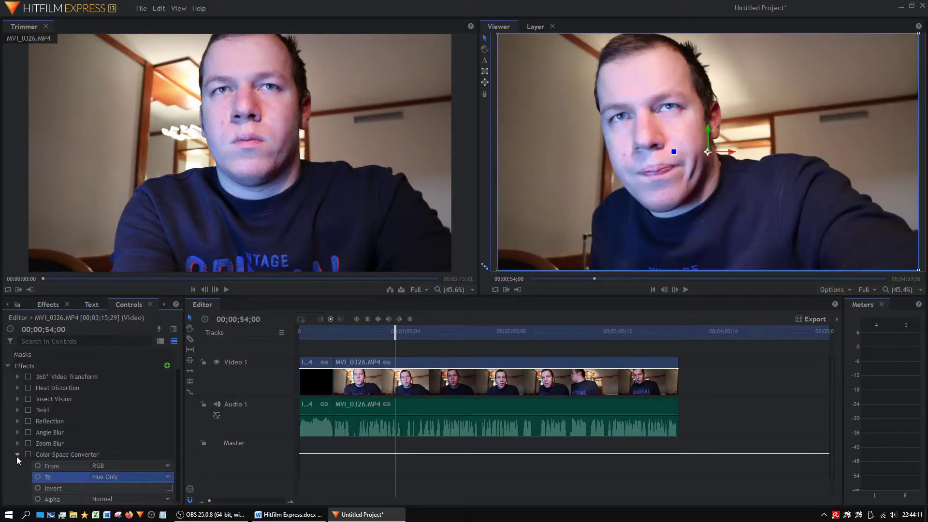
pyautogui.click(16, 455)
# - Check the next entry in the Word effects table, and apply Bulge from Distort to the MVI_0326.MP4 clip in HitFilm Express
pyautogui.click(57, 305)
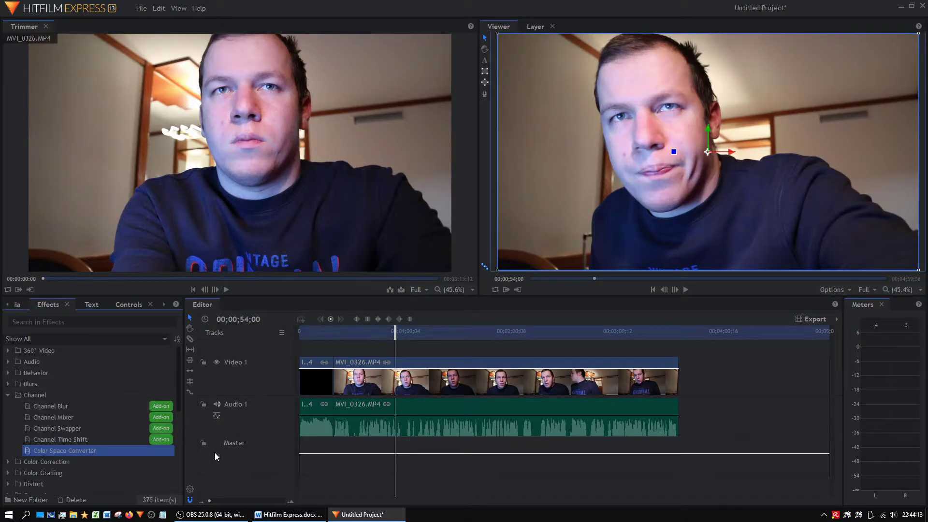
pyautogui.click(288, 514)
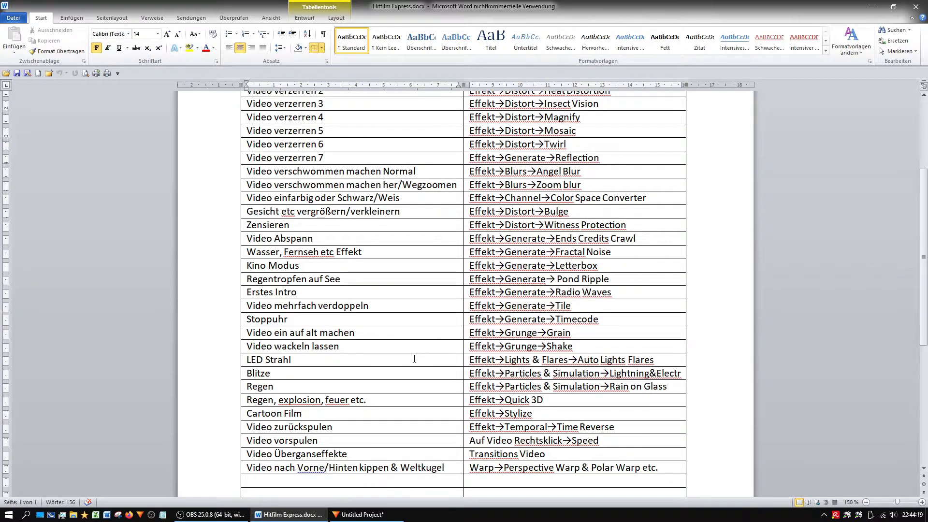
pyautogui.hotkey('alt', 'Tab')
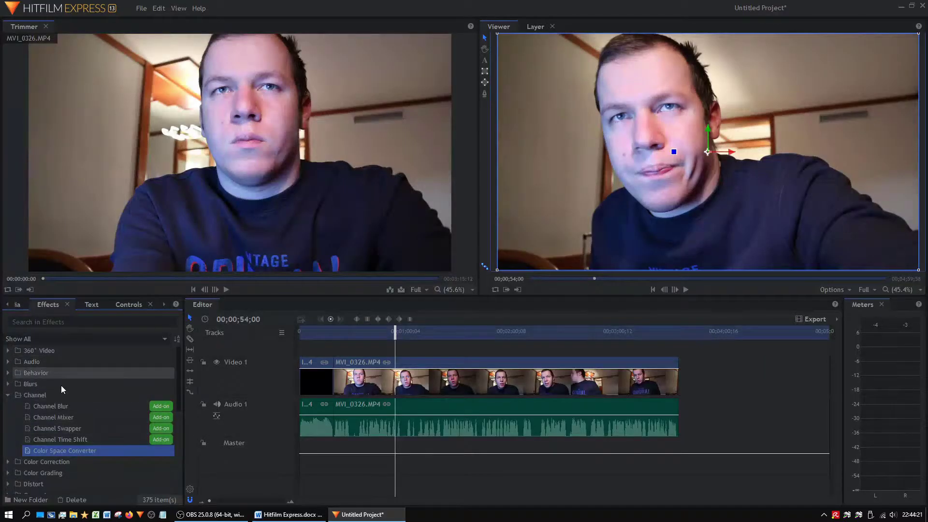
pyautogui.click(8, 395)
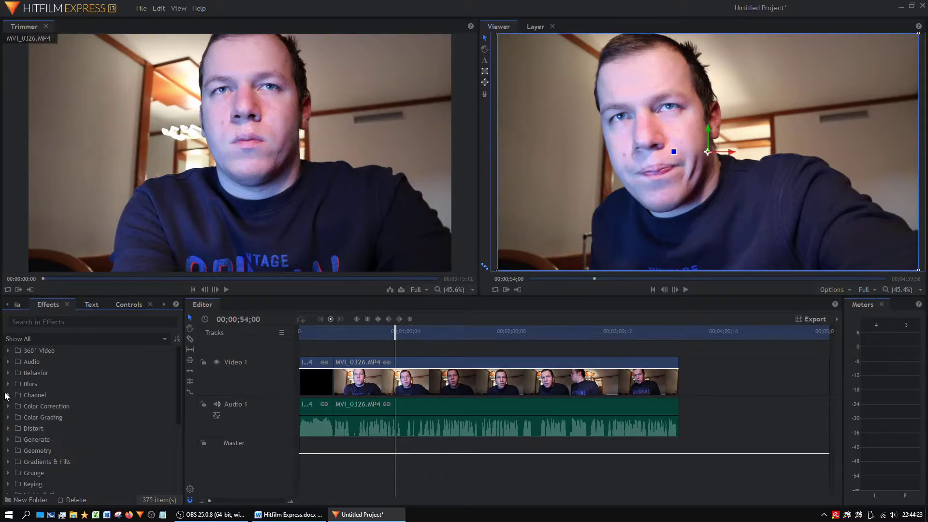
pyautogui.click(8, 429)
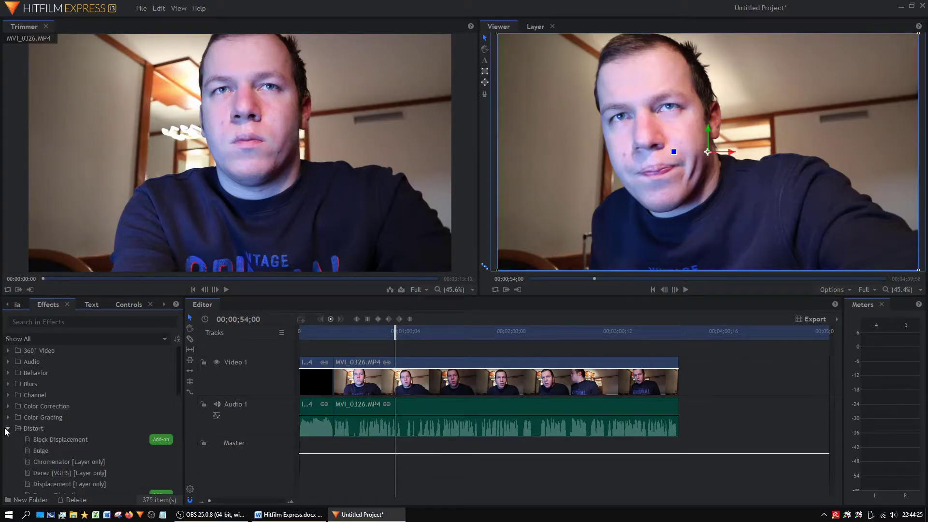
pyautogui.click(65, 450)
pyautogui.moveTo(64, 446); pyautogui.dragTo(384, 382)
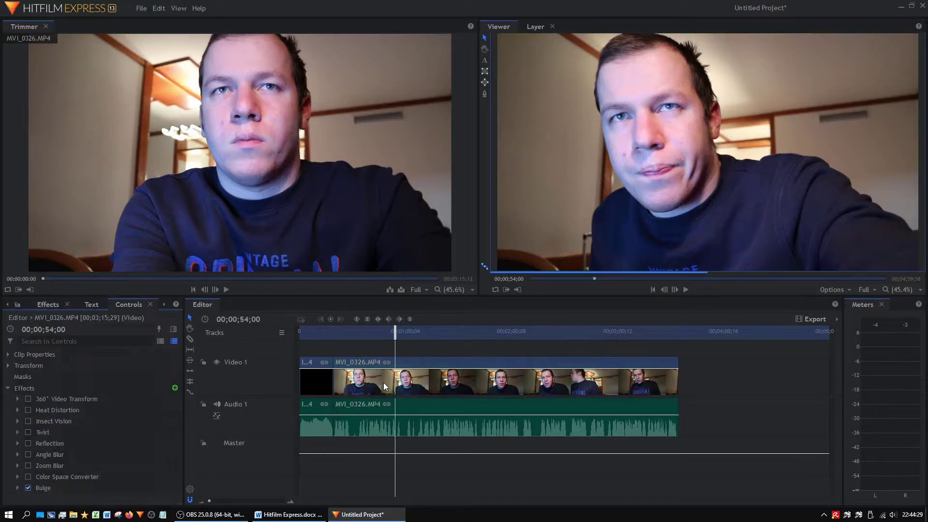
# - Show the Bulge effect's settings and reposition its circle over the upper face in the viewer
pyautogui.click(17, 488)
pyautogui.scroll(-2, 17, 484)
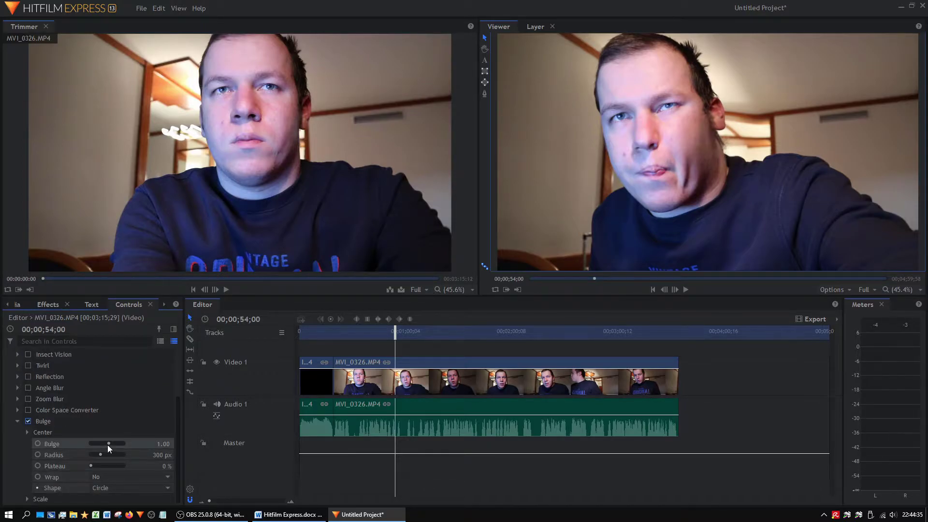
pyautogui.click(70, 421)
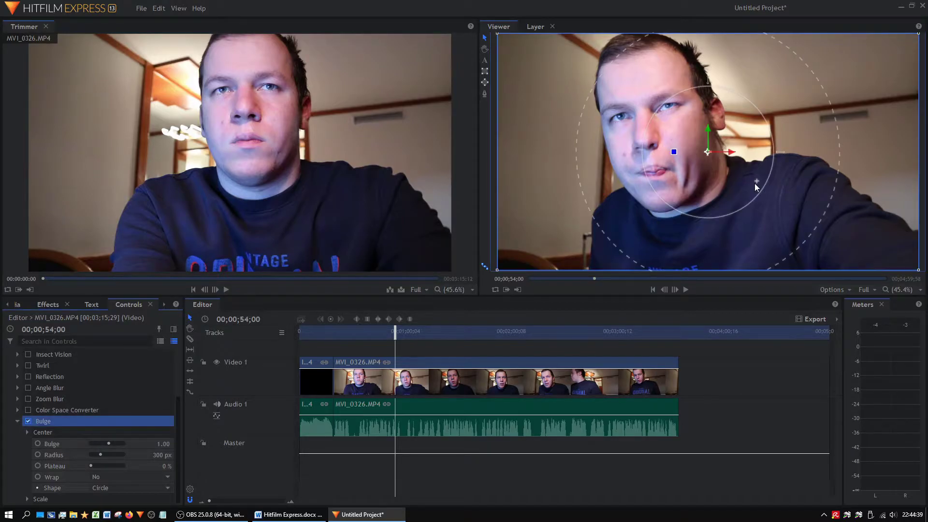
pyautogui.moveTo(742, 183); pyautogui.dragTo(678, 141)
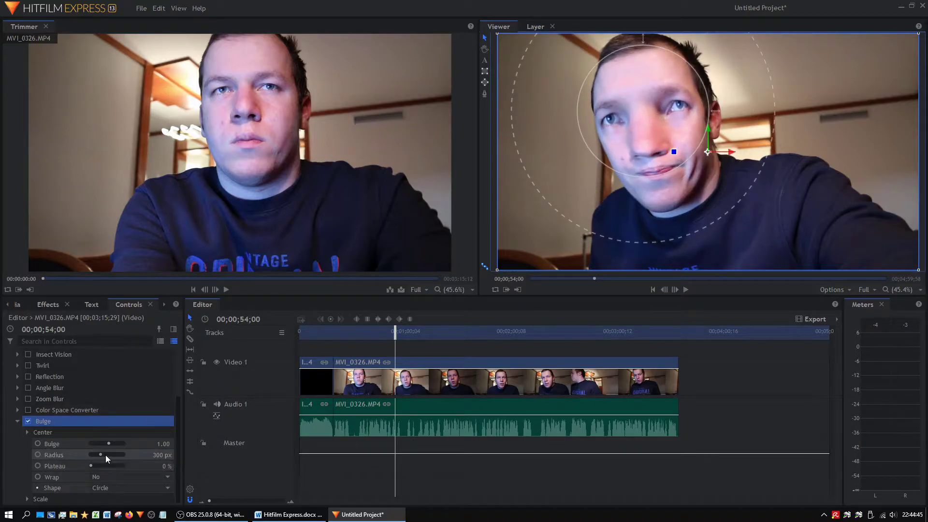
# - Set the Bulge amount to 10.00, and disable and collapse the Bulge effect
pyautogui.moveTo(106, 442); pyautogui.dragTo(182, 433)
pyautogui.moveTo(674, 151); pyautogui.dragTo(694, 134)
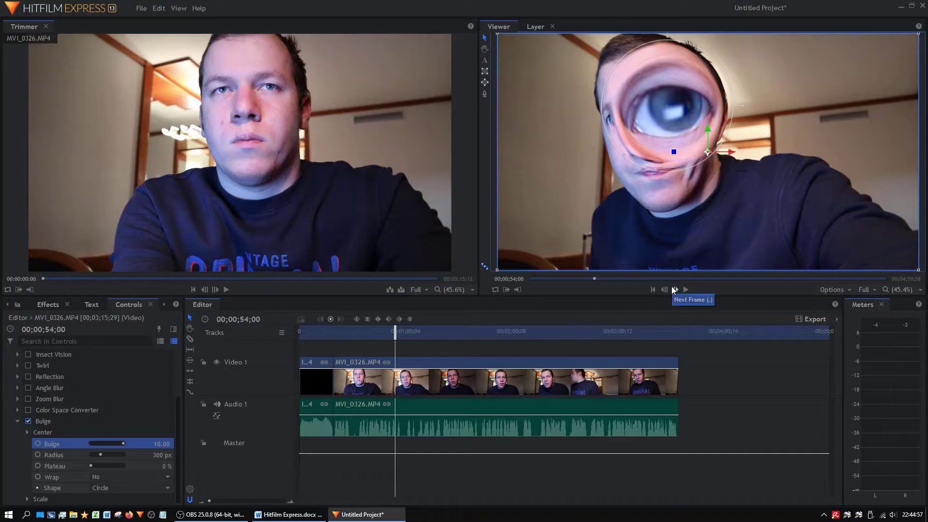
pyautogui.click(28, 421)
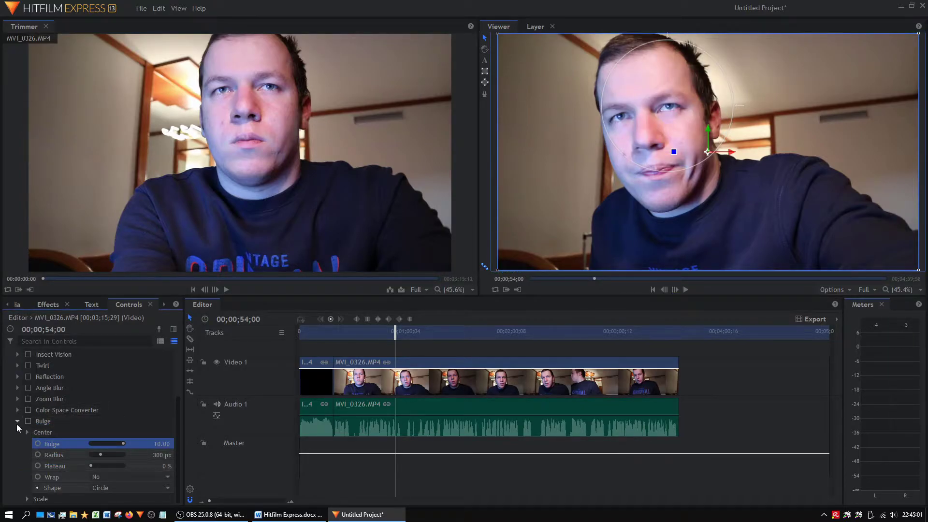
pyautogui.click(16, 423)
# - Check the next entry in the Word effects table, and apply Witness Protection from Distort to the MVI_0326.MP4 clip in HitFilm Express
pyautogui.click(48, 304)
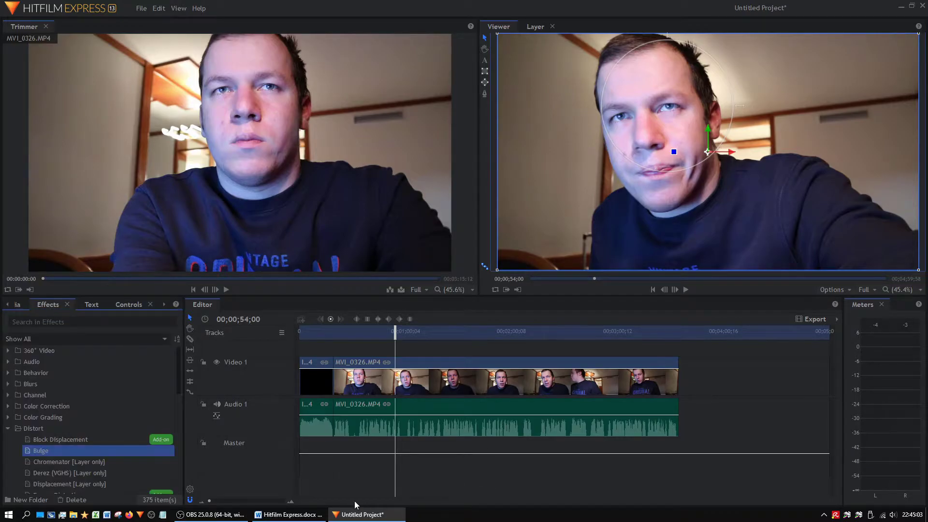
pyautogui.click(288, 514)
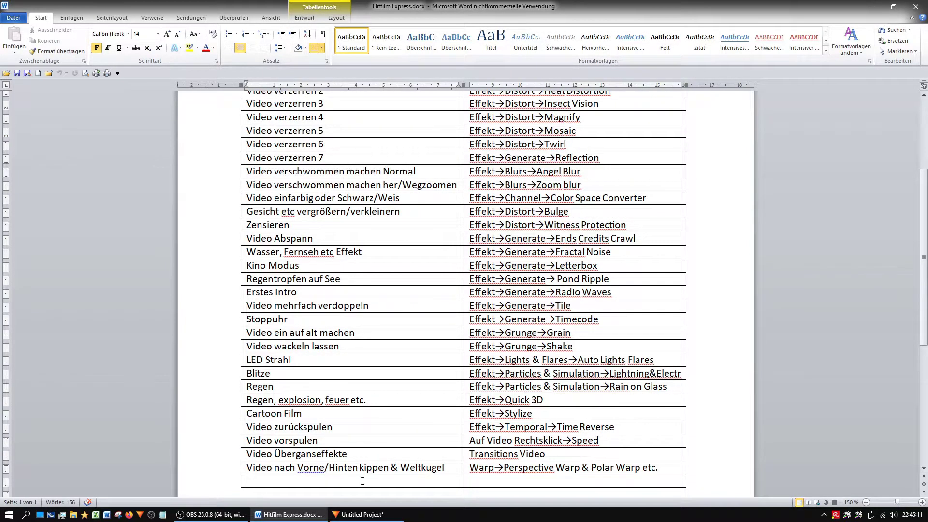
pyautogui.click(368, 513)
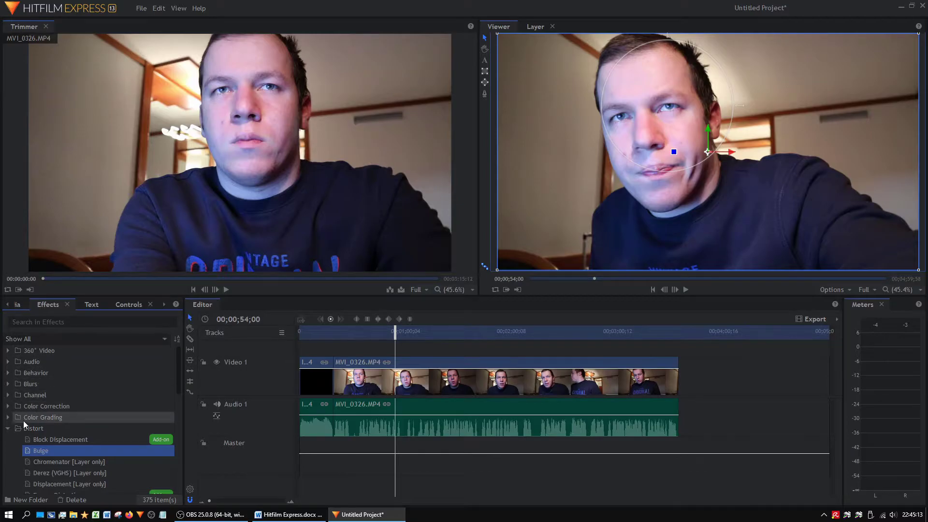
pyautogui.click(7, 428)
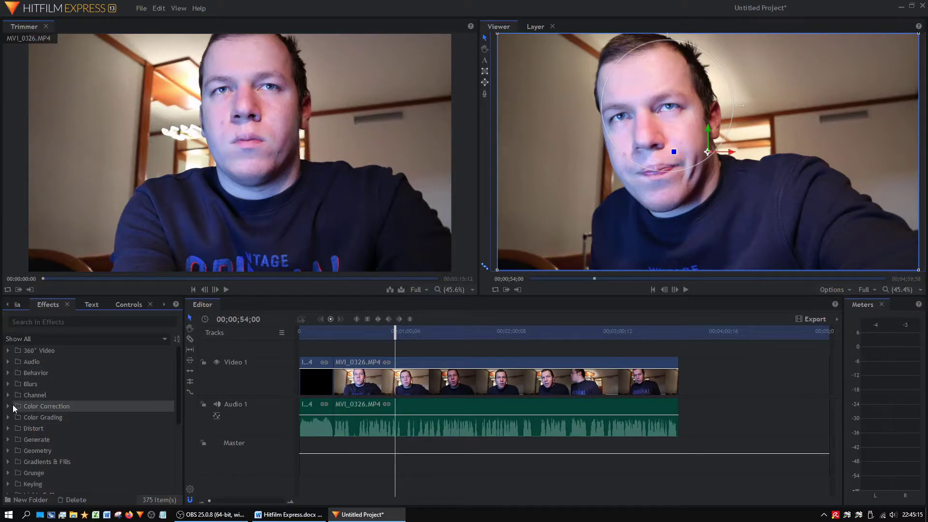
pyautogui.click(7, 428)
pyautogui.scroll(-3, 43, 467)
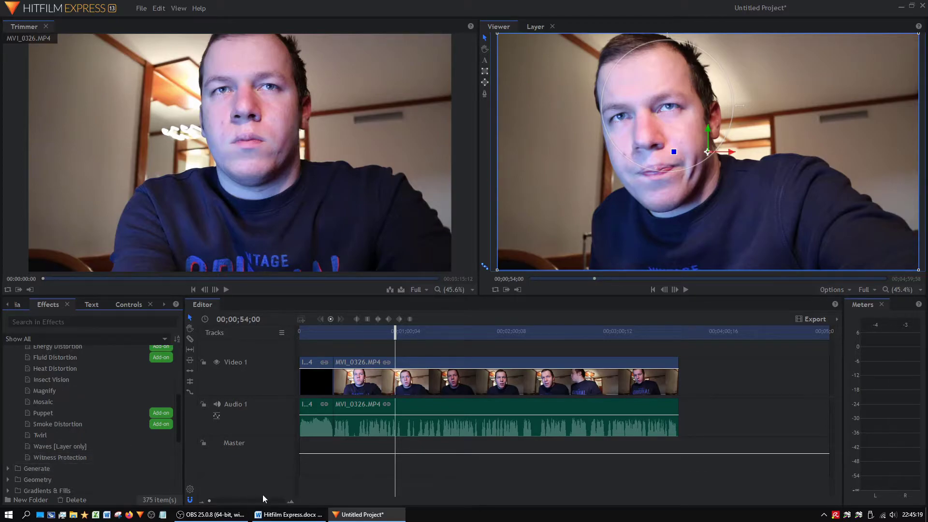
pyautogui.click(288, 514)
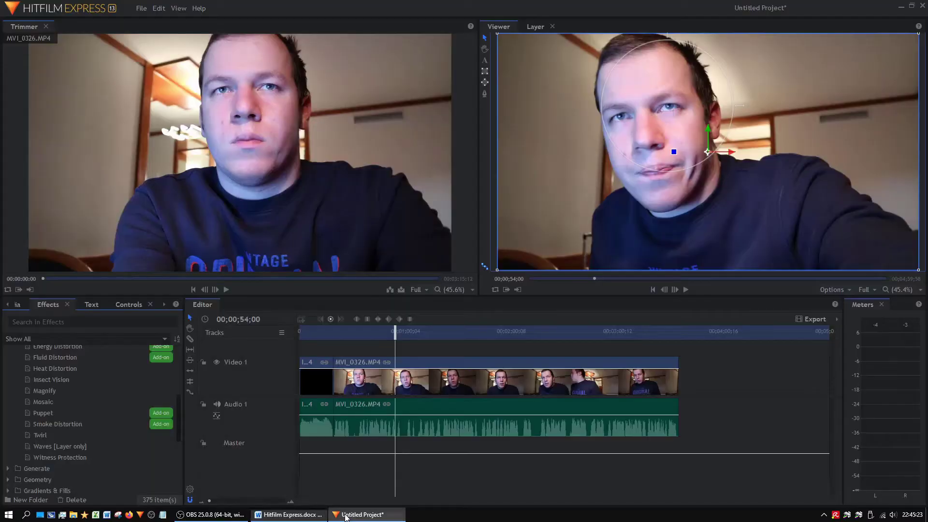
pyautogui.click(360, 514)
pyautogui.click(93, 457)
pyautogui.moveTo(325, 418); pyautogui.dragTo(384, 386)
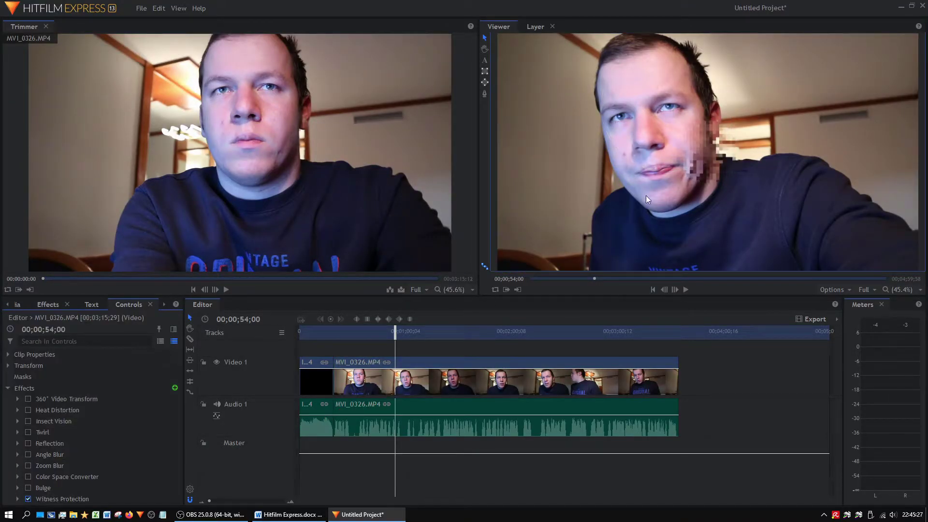
# - Try a Witness Protection Size of 1.0 px and of 280.7 px, with Edge Softness at 0.02
pyautogui.click(17, 499)
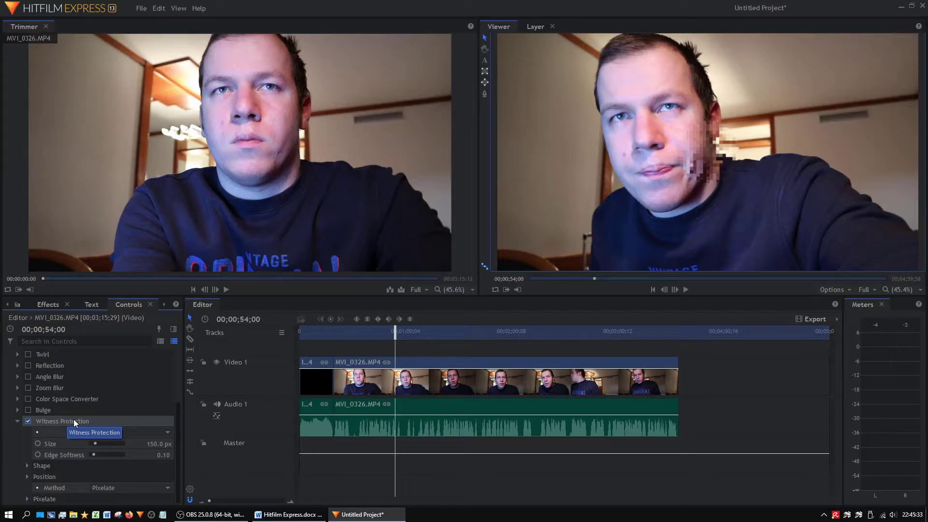
pyautogui.click(74, 420)
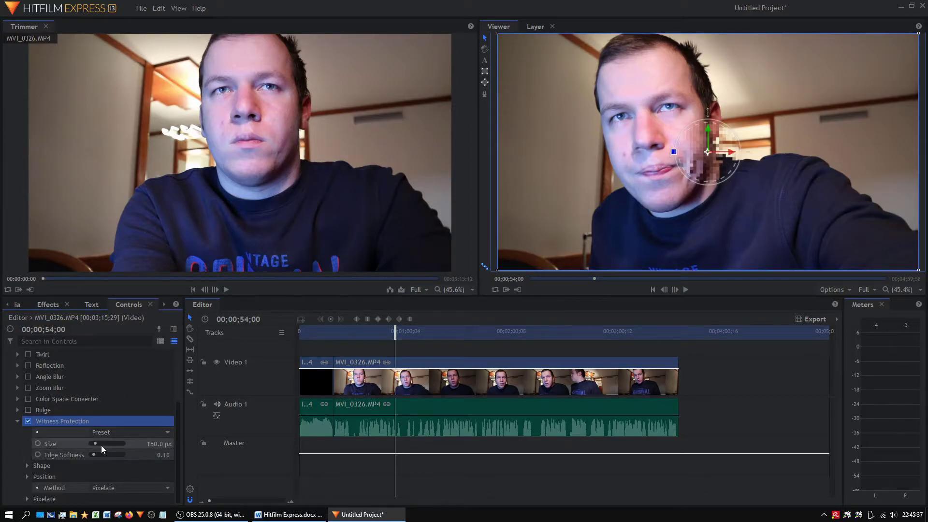
pyautogui.moveTo(92, 443); pyautogui.dragTo(74, 442)
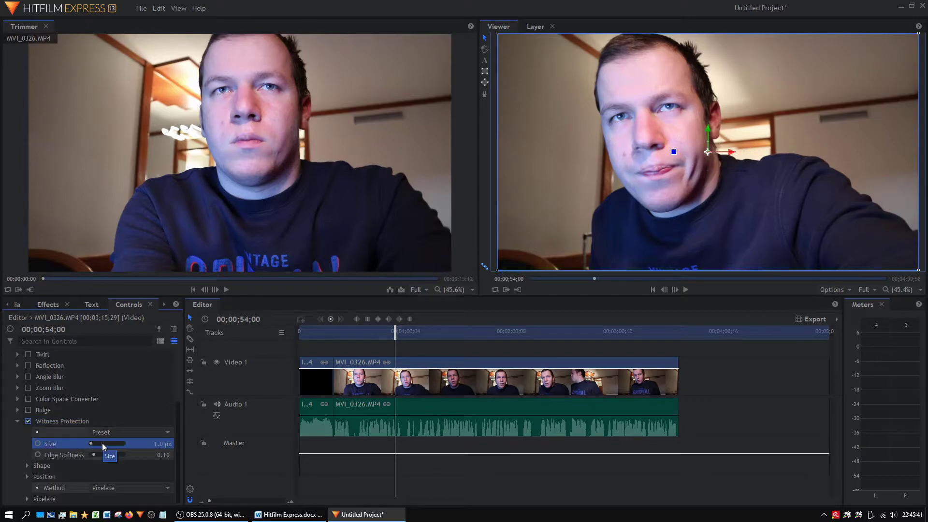
pyautogui.click(84, 421)
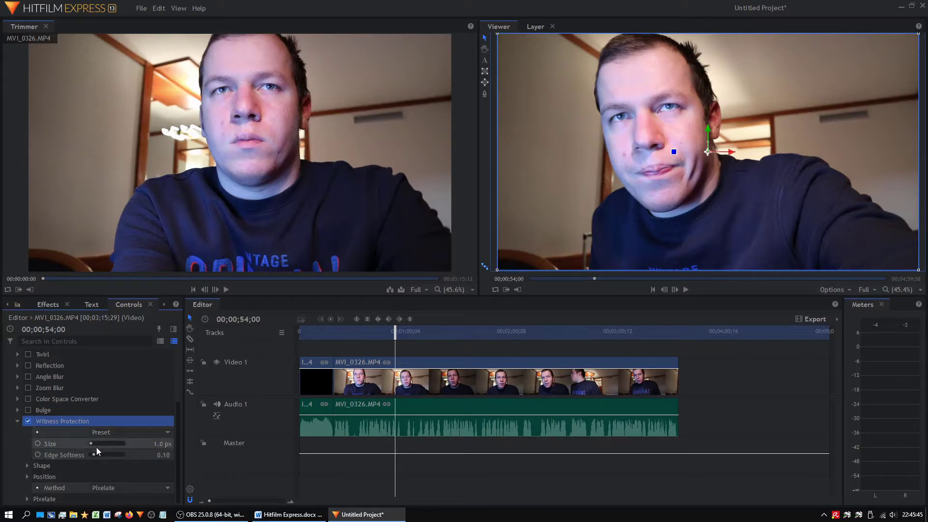
pyautogui.moveTo(91, 446)
pyautogui.mouseDown()
pyautogui.moveTo(100, 444)
pyautogui.moveTo(91, 456)
pyautogui.mouseUp()
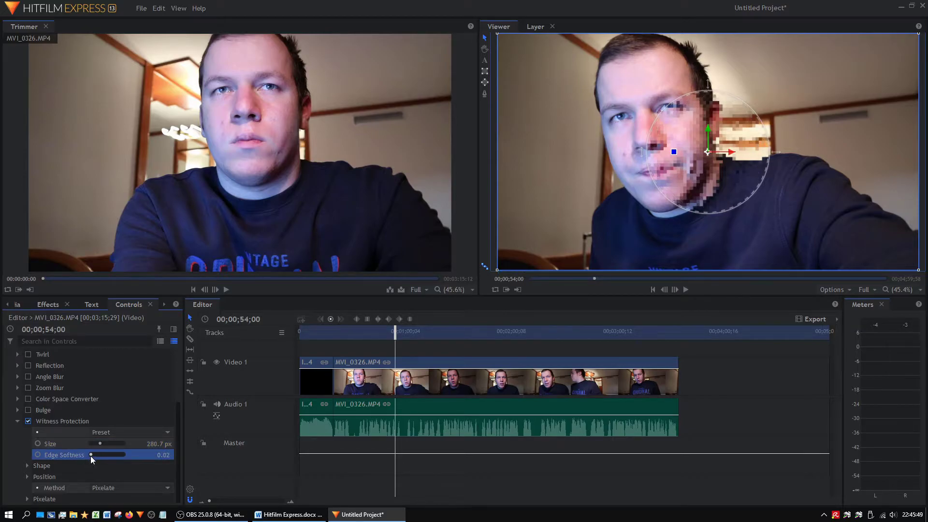
# - Apply the Blur Extreme preset to Witness Protection and reduce its Edge Softness to 0.01
pyautogui.click(99, 431)
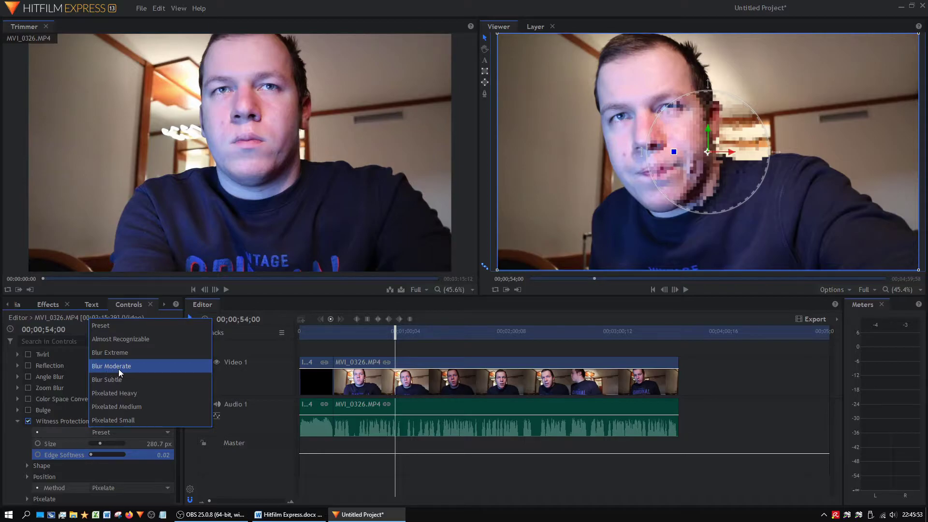
pyautogui.click(127, 349)
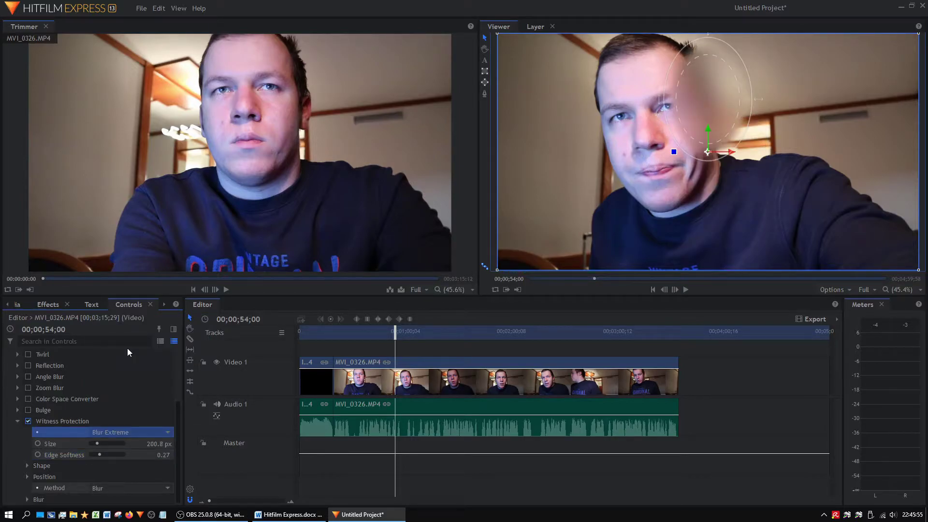
pyautogui.moveTo(93, 454); pyautogui.dragTo(66, 453)
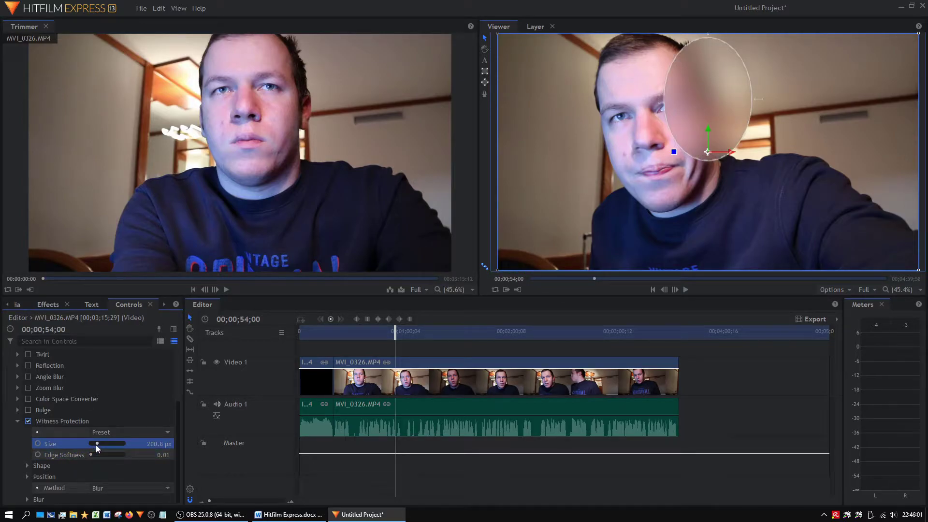
# - Enlarge the Witness Protection shape to Scale X 2.17 and Scale Y 1.88
pyautogui.click(27, 466)
pyautogui.moveTo(94, 477)
pyautogui.mouseDown()
pyautogui.moveTo(100, 486)
pyautogui.moveTo(89, 486)
pyautogui.moveTo(106, 477)
pyautogui.moveTo(98, 478)
pyautogui.mouseUp()
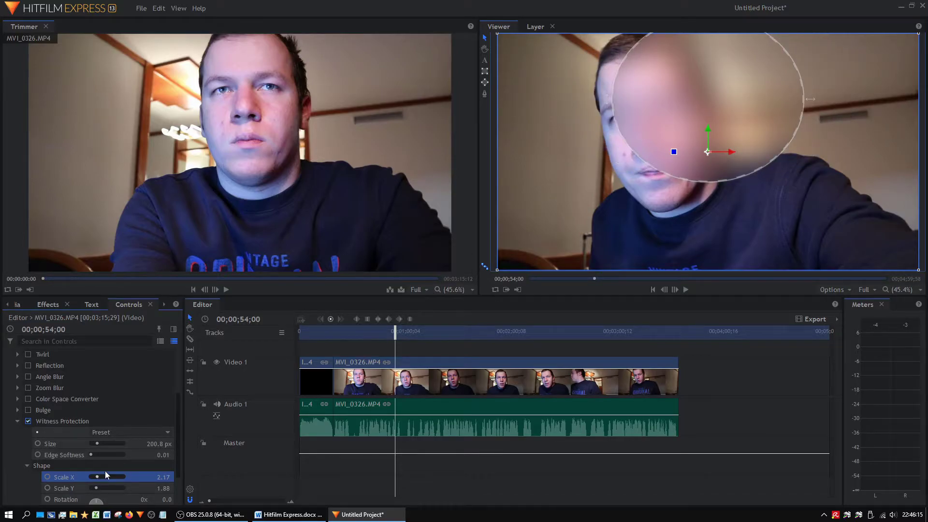
pyautogui.click(83, 421)
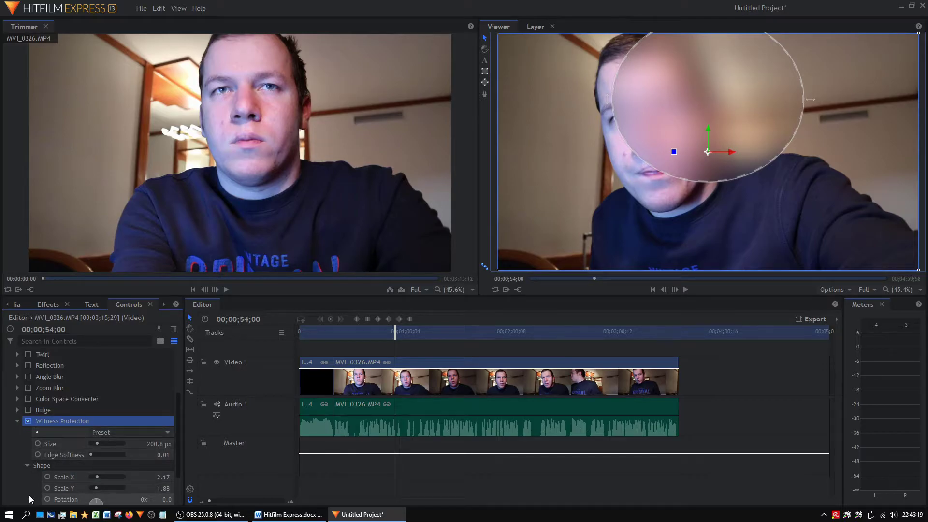
# - Set the Witness Protection center to -254.0, 140.0 so it covers the face, and review the blur at other points of the clip
pyautogui.scroll(-2, 29, 495)
pyautogui.click(26, 476)
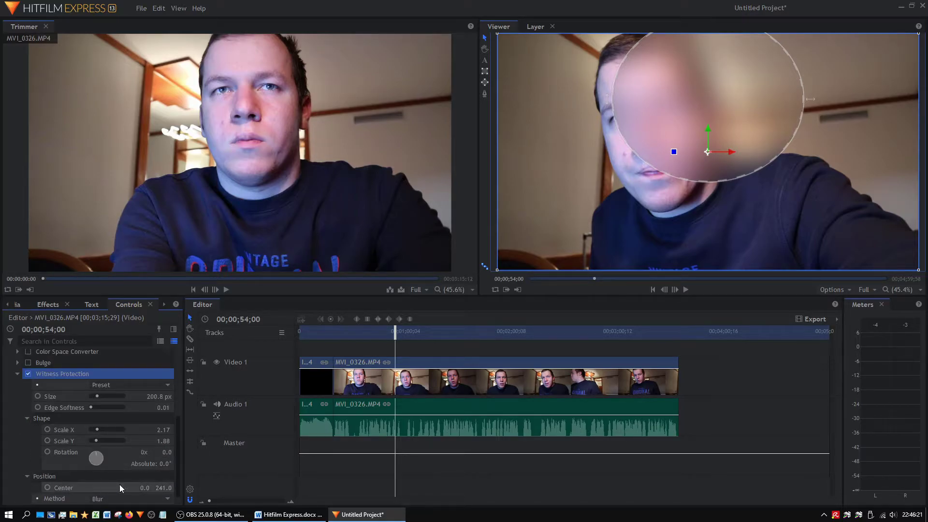
pyautogui.moveTo(145, 487); pyautogui.dragTo(22, 488)
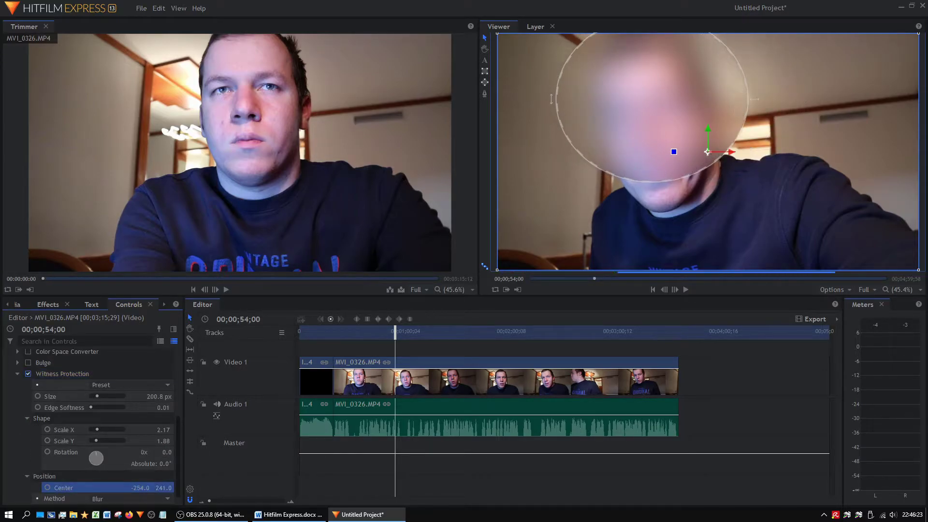
pyautogui.moveTo(159, 487); pyautogui.dragTo(102, 487)
pyautogui.moveTo(159, 487); pyautogui.dragTo(163, 487)
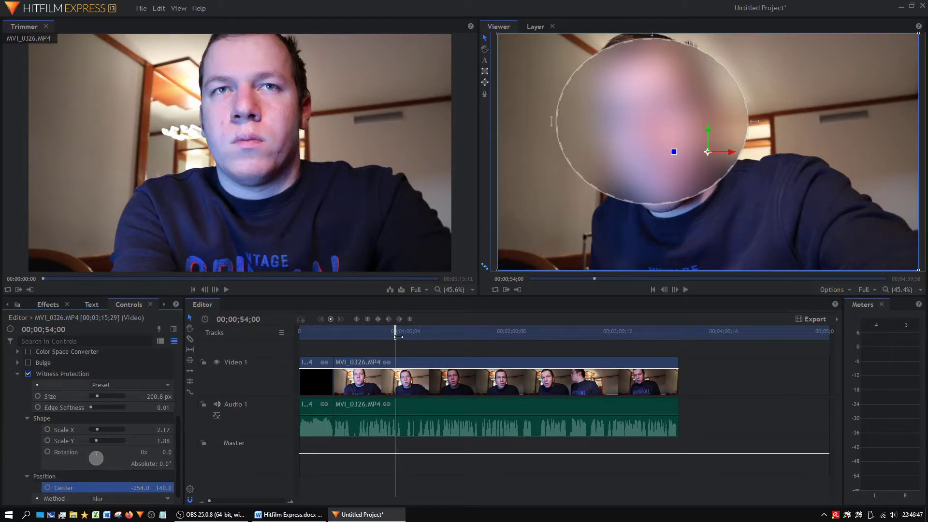
pyautogui.moveTo(386, 332); pyautogui.dragTo(593, 332)
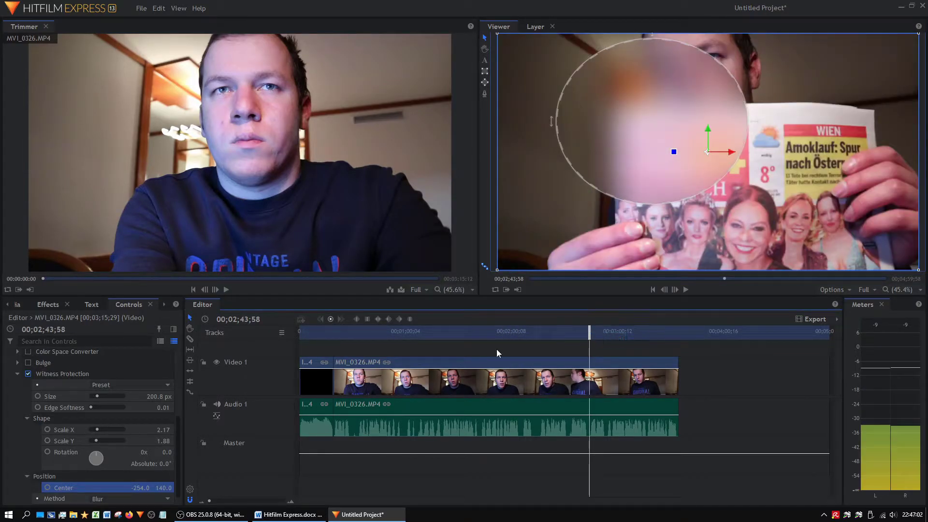
pyautogui.click(392, 338)
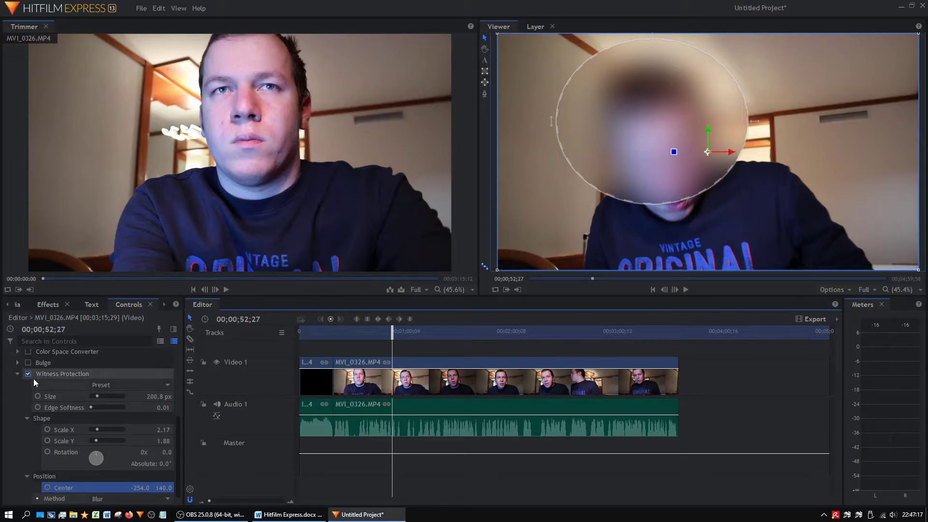
# - Place a second copy of MVI_0326.MP4 from the project media on Video 1, with a gap after the existing clip
pyautogui.scroll(3, 48, 377)
pyautogui.click(44, 306)
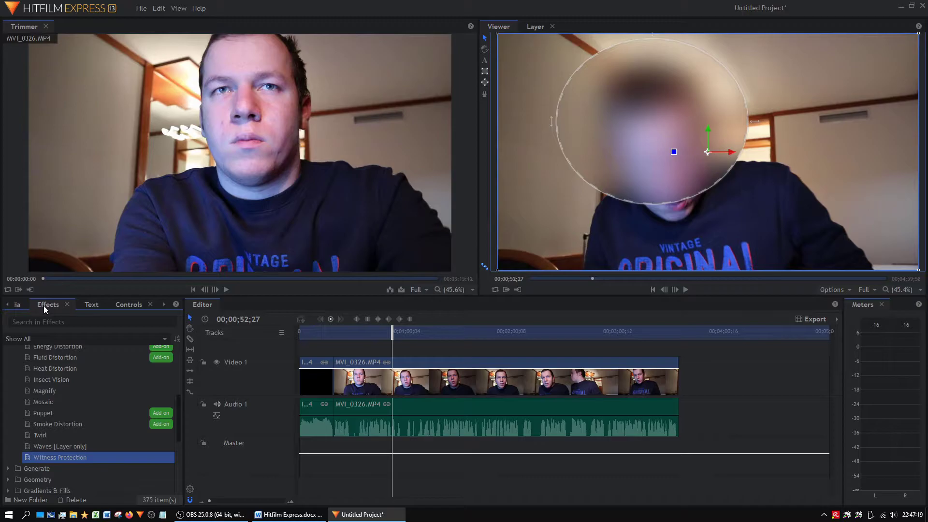
pyautogui.click(21, 305)
pyautogui.moveTo(78, 439); pyautogui.dragTo(728, 373)
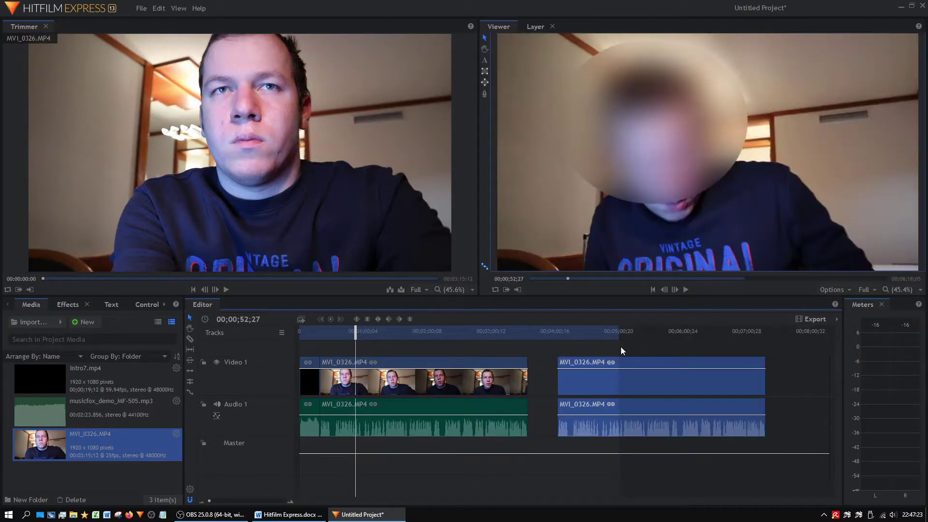
# - Slice a short segment out of the second MVI_0326.MP4 clip, starting at 00;04;26;23
pyautogui.click(595, 335)
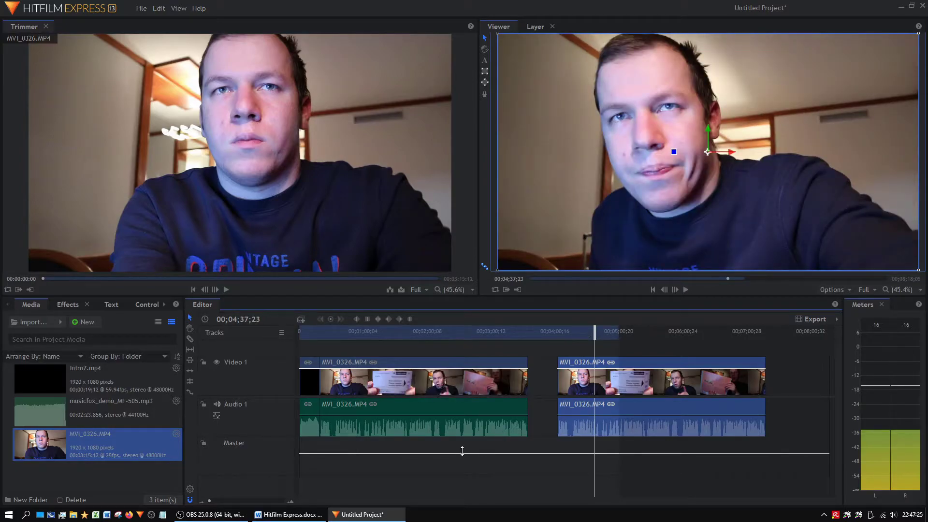
pyautogui.moveTo(209, 500); pyautogui.dragTo(213, 501)
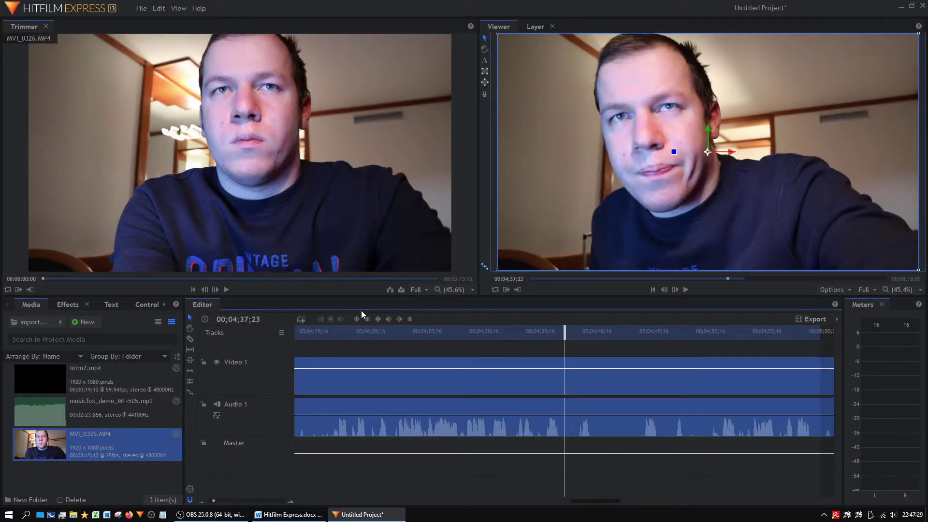
pyautogui.click(440, 331)
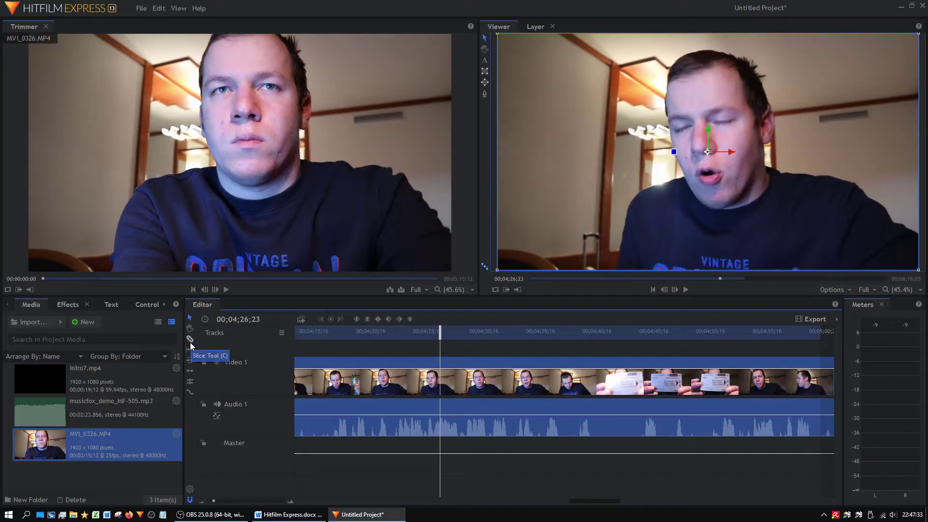
pyautogui.click(190, 342)
pyautogui.click(443, 375)
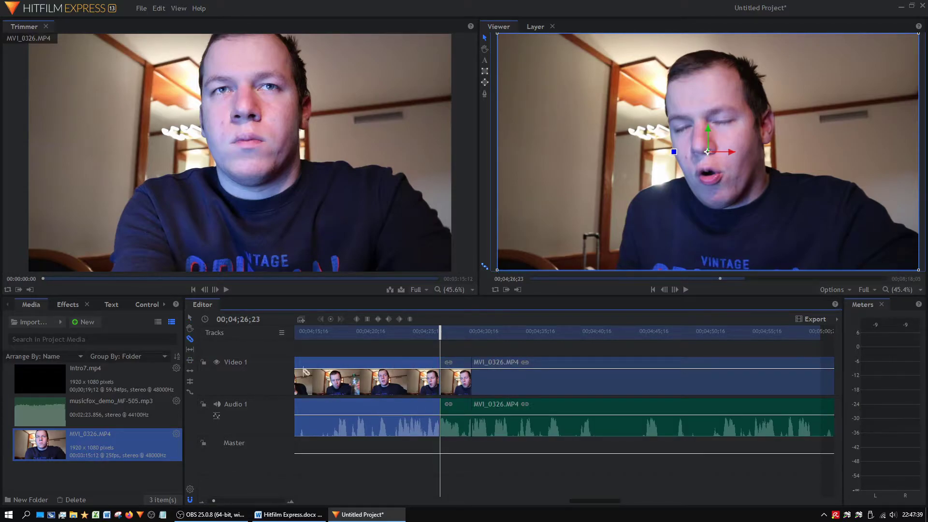
# - Apply the Witness Protection effect to the short segment of the second MVI_0326.MP4 clip and choose the Blur Extreme preset
pyautogui.click(450, 386)
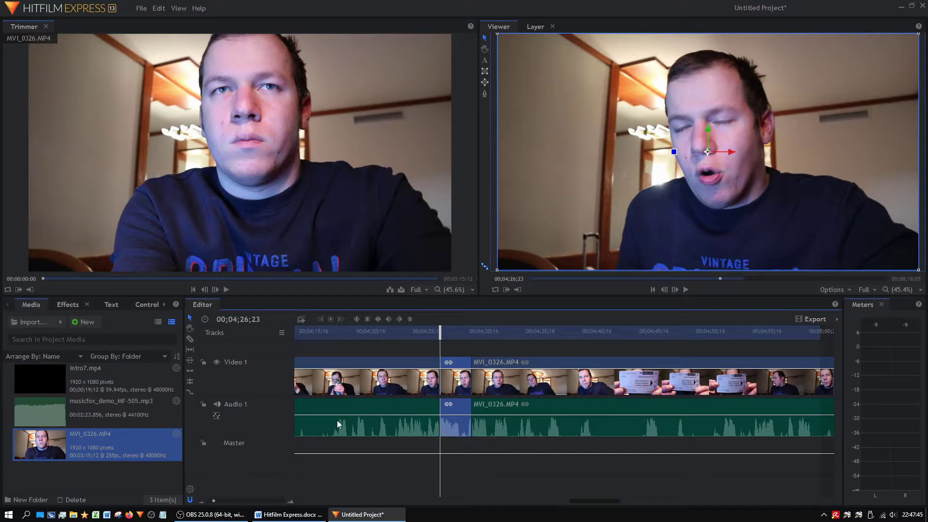
pyautogui.click(57, 306)
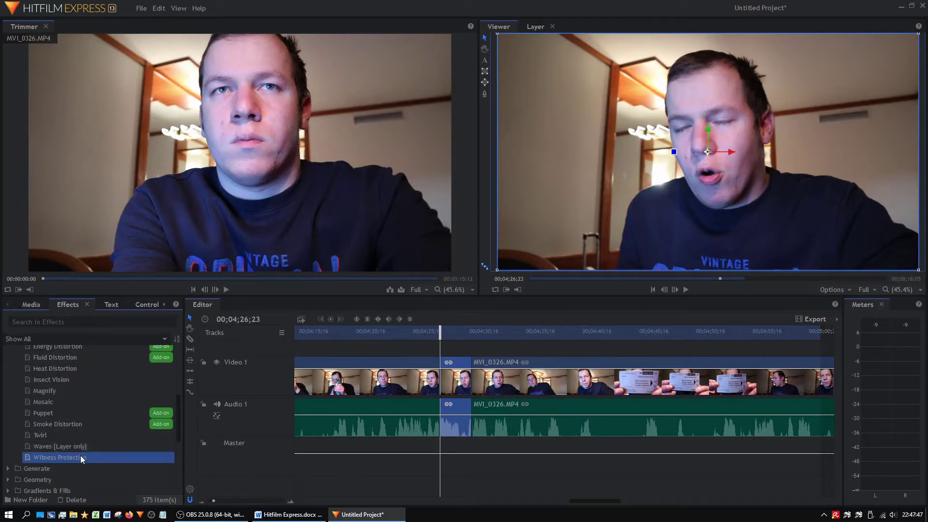
pyautogui.moveTo(269, 429); pyautogui.dragTo(448, 384)
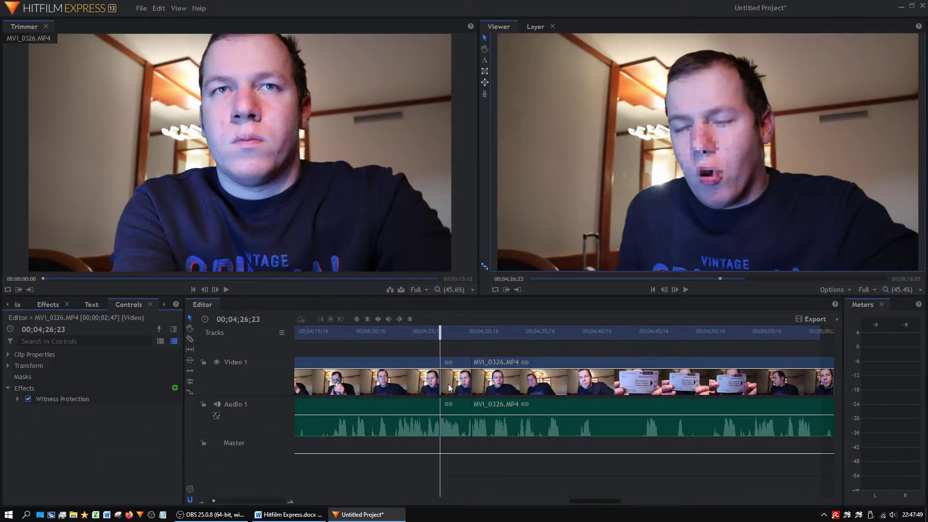
pyautogui.click(18, 399)
pyautogui.click(106, 409)
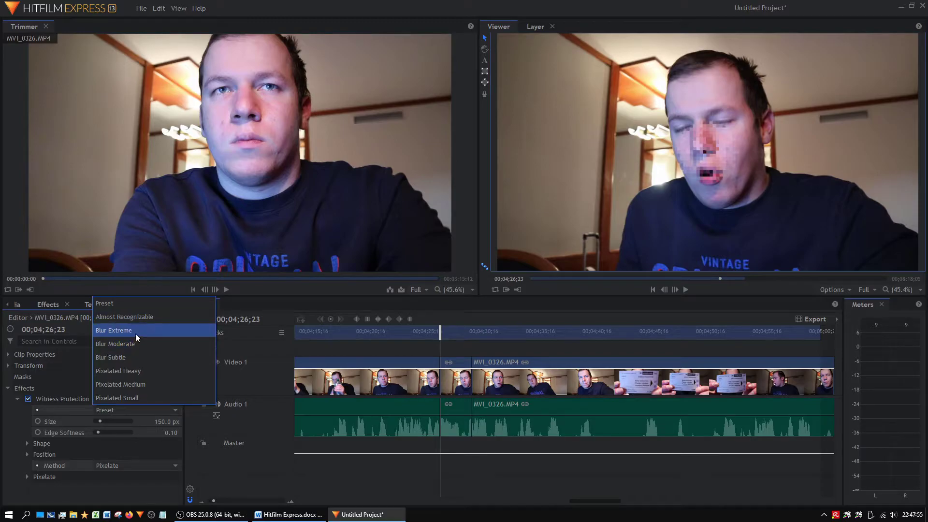
pyautogui.click(134, 331)
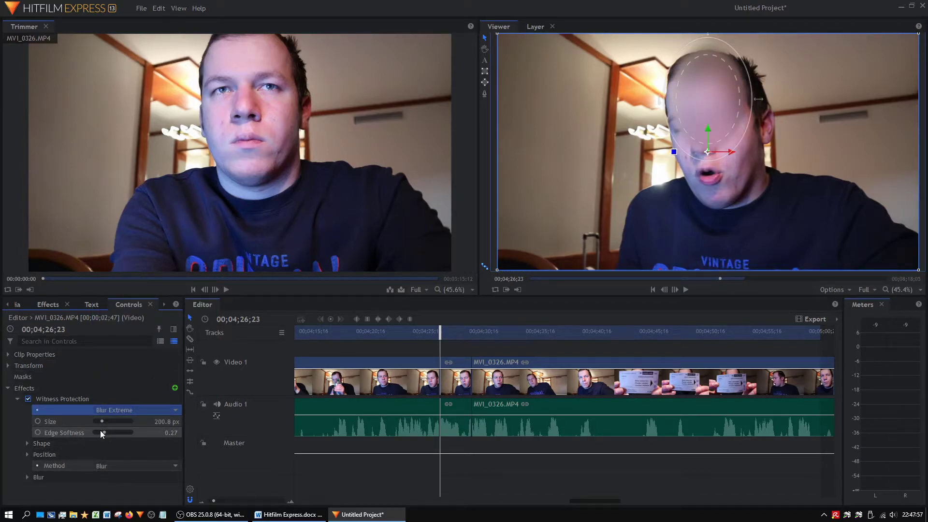
# - Set the Witness Protection Edge Softness to 0.01 and its center to 0.0, 102.0 so it covers the face
pyautogui.moveTo(100, 431); pyautogui.dragTo(75, 431)
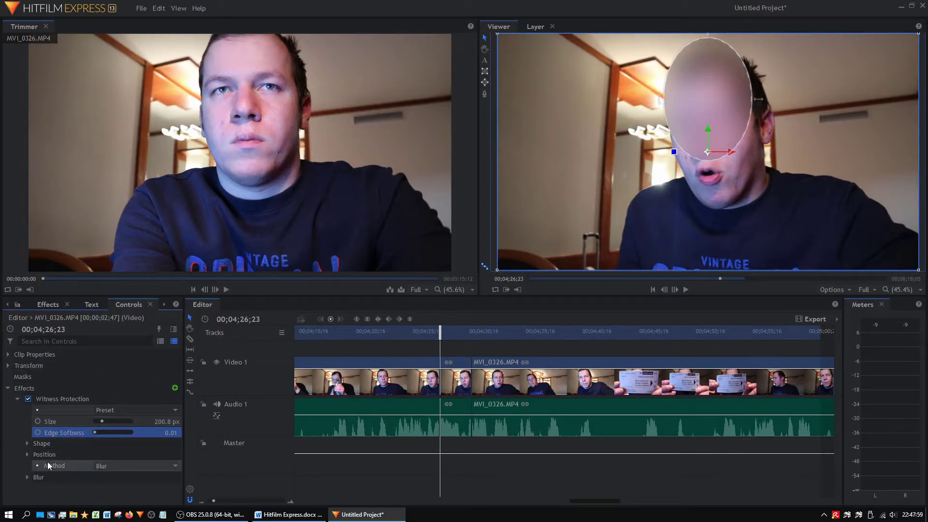
pyautogui.click(25, 446)
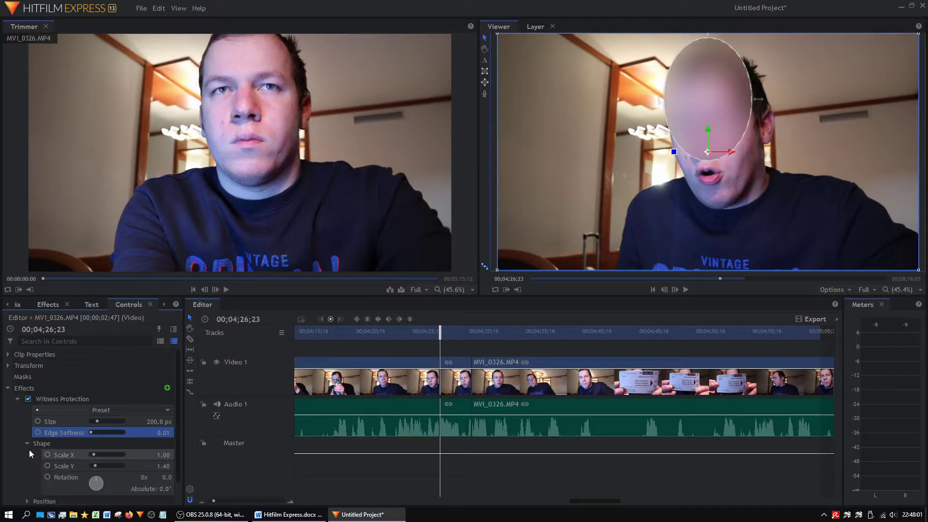
pyautogui.click(24, 448)
pyautogui.click(26, 452)
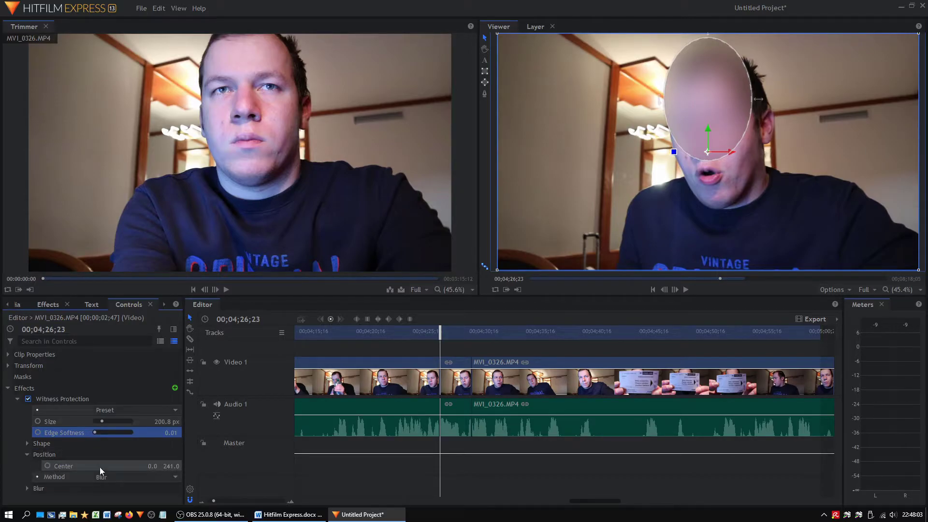
pyautogui.moveTo(171, 466); pyautogui.dragTo(137, 467)
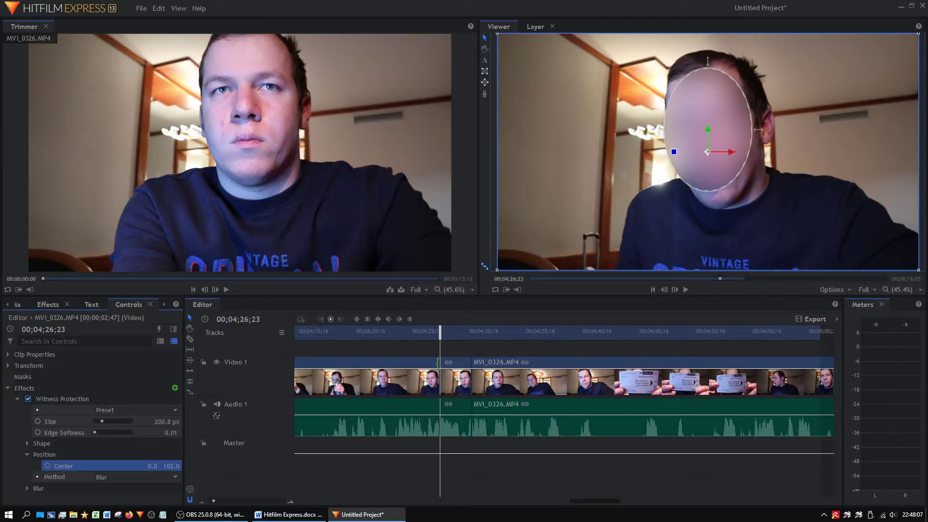
# - Turn on keyframing for the Witness Protection center at 00;04;26;26
pyautogui.click(461, 332)
pyautogui.click(441, 332)
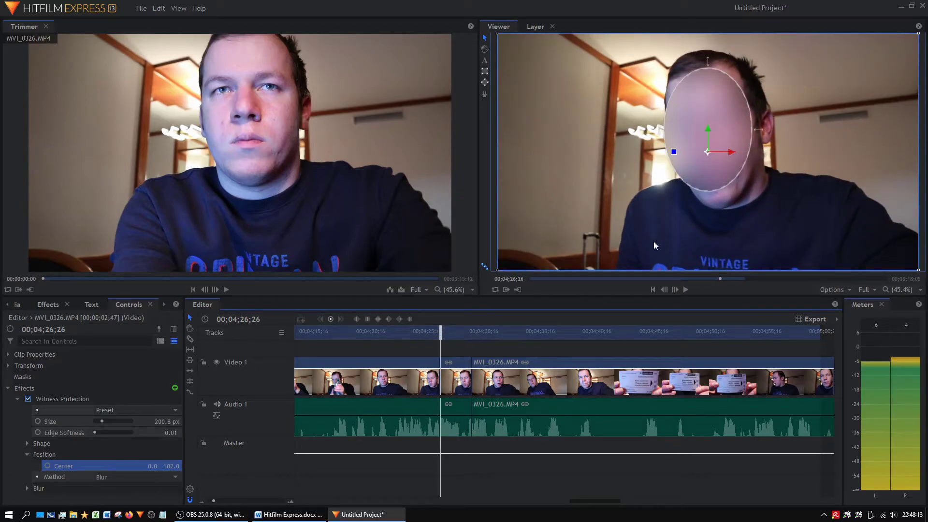
pyautogui.click(455, 387)
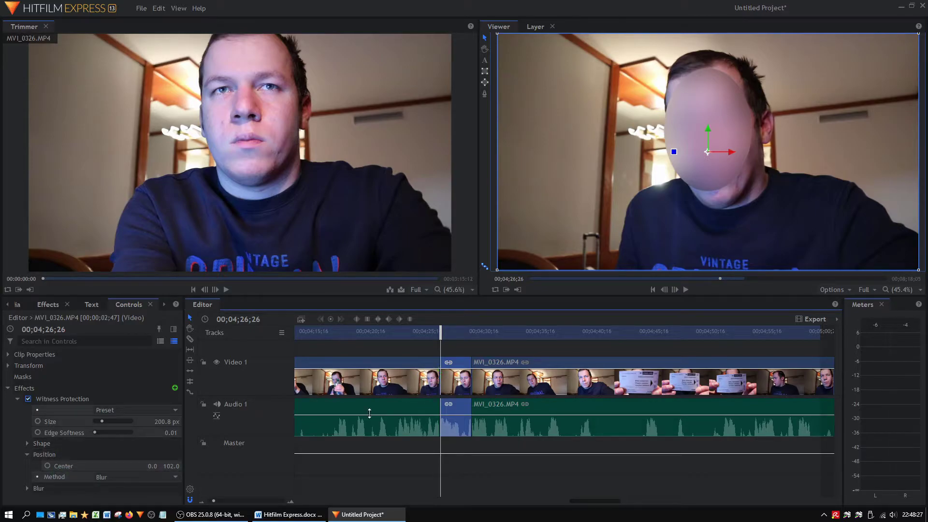
pyautogui.click(23, 445)
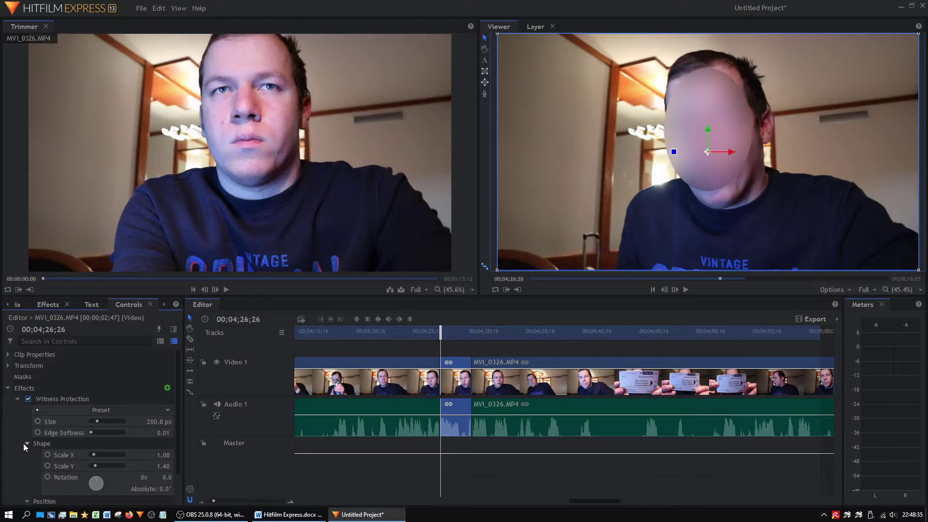
pyautogui.click(25, 443)
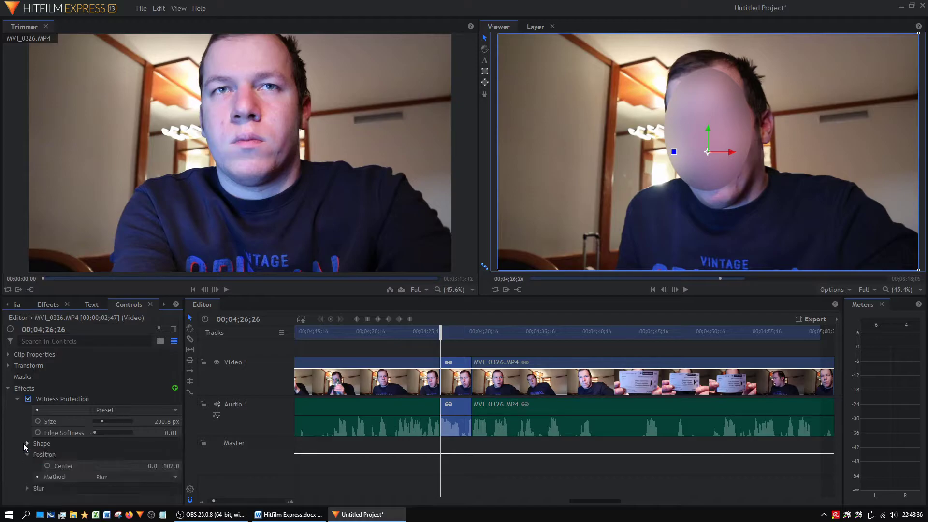
pyautogui.click(47, 467)
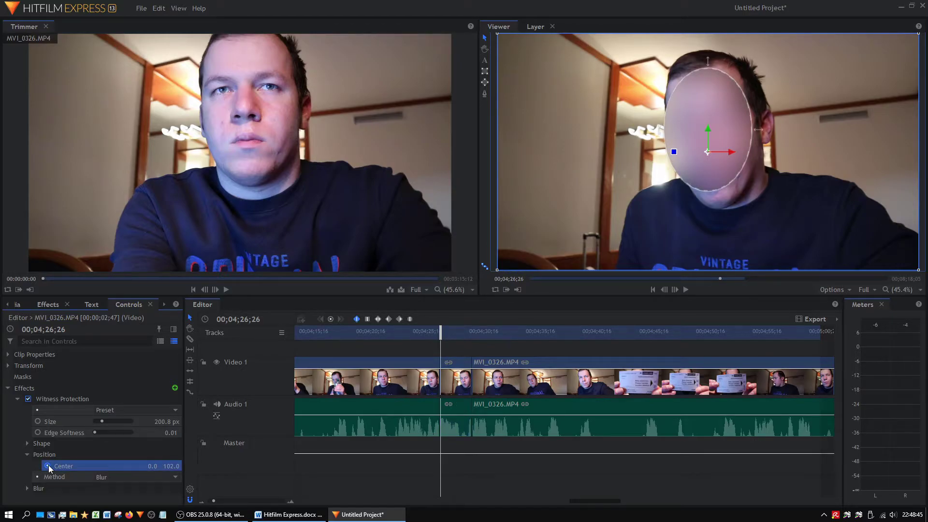
pyautogui.click(27, 455)
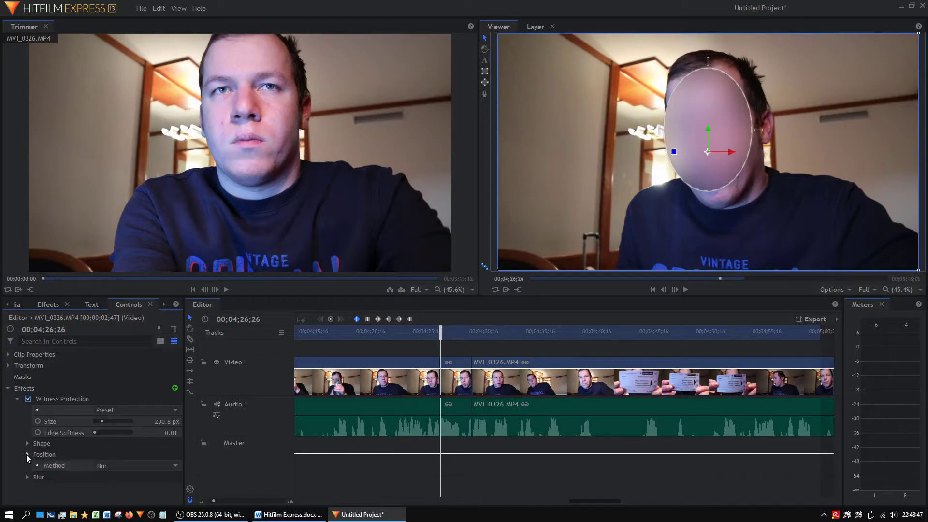
pyautogui.click(27, 445)
pyautogui.click(27, 445)
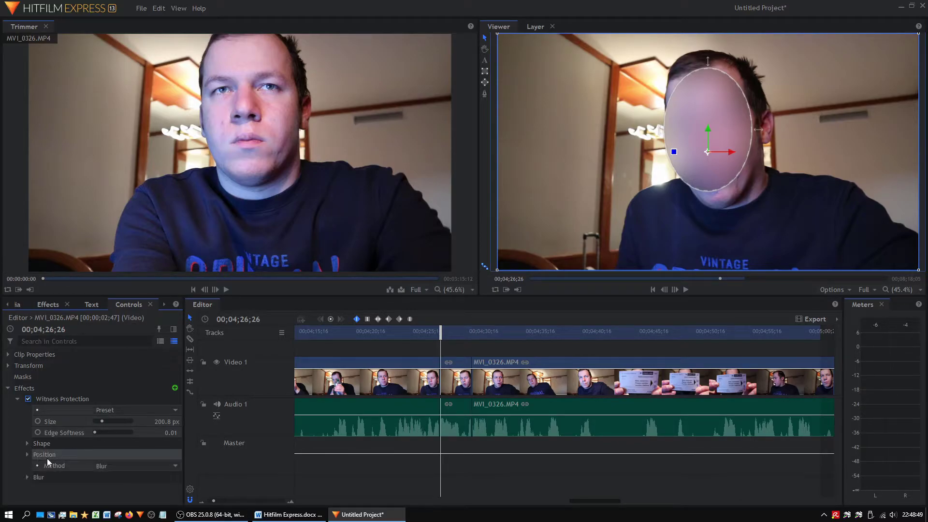
pyautogui.click(28, 451)
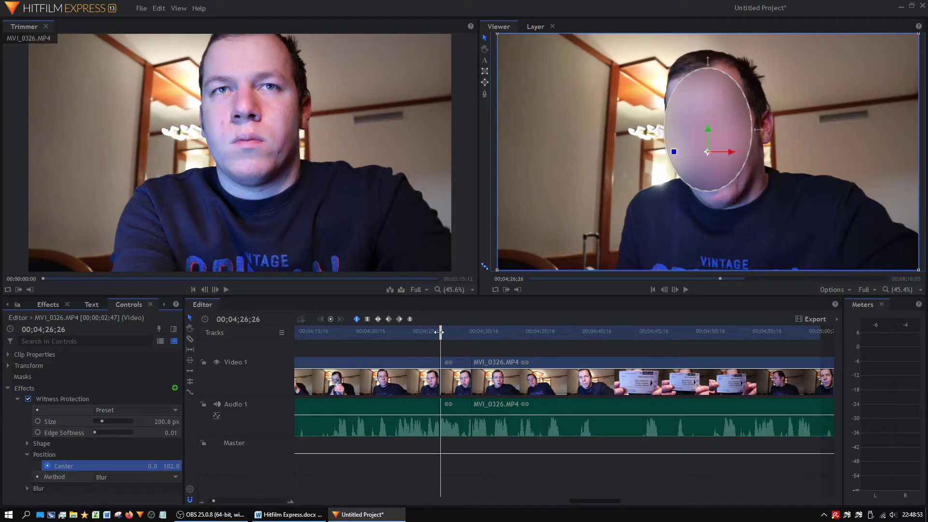
# - Move the blur's center to 579.0, 102.0 at 00;04;28;11, and switch center keyframing off and on again at 00;04;29;10
pyautogui.moveTo(440, 332); pyautogui.dragTo(460, 327)
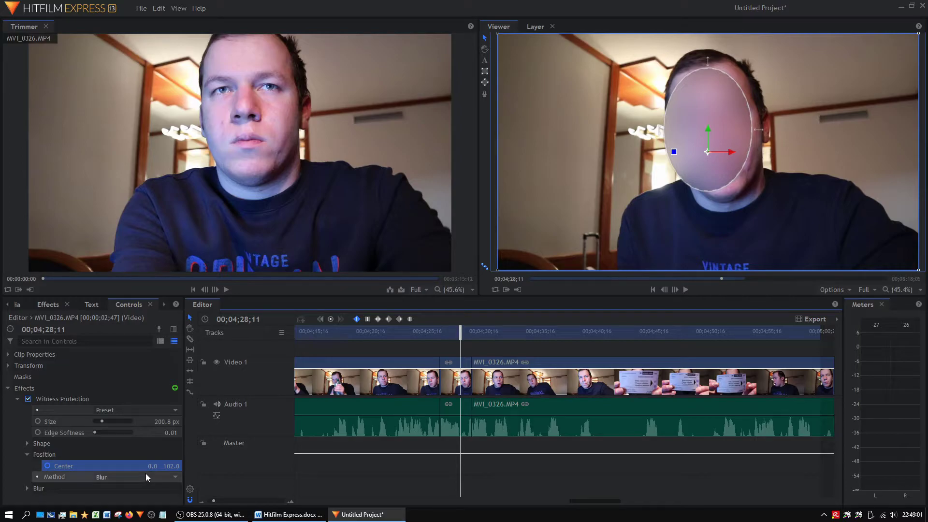
pyautogui.moveTo(153, 467); pyautogui.dragTo(225, 466)
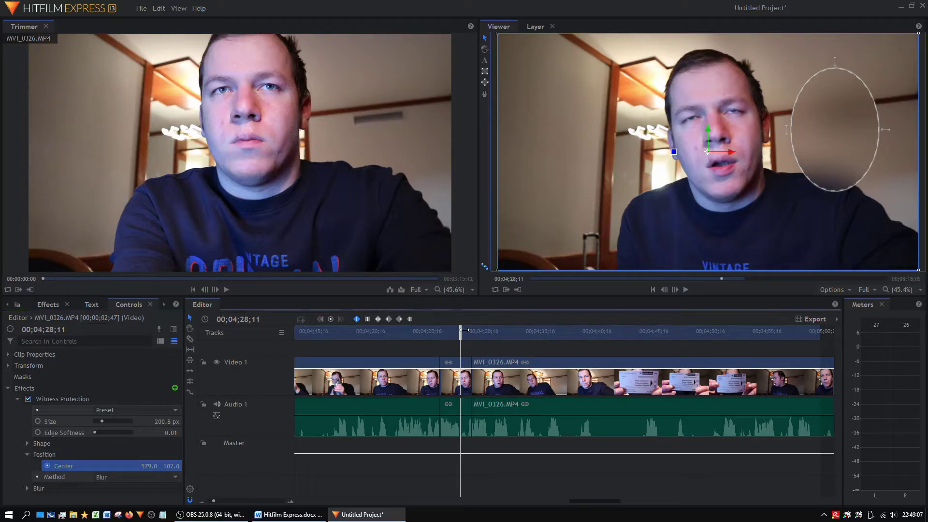
pyautogui.moveTo(463, 329); pyautogui.dragTo(476, 330)
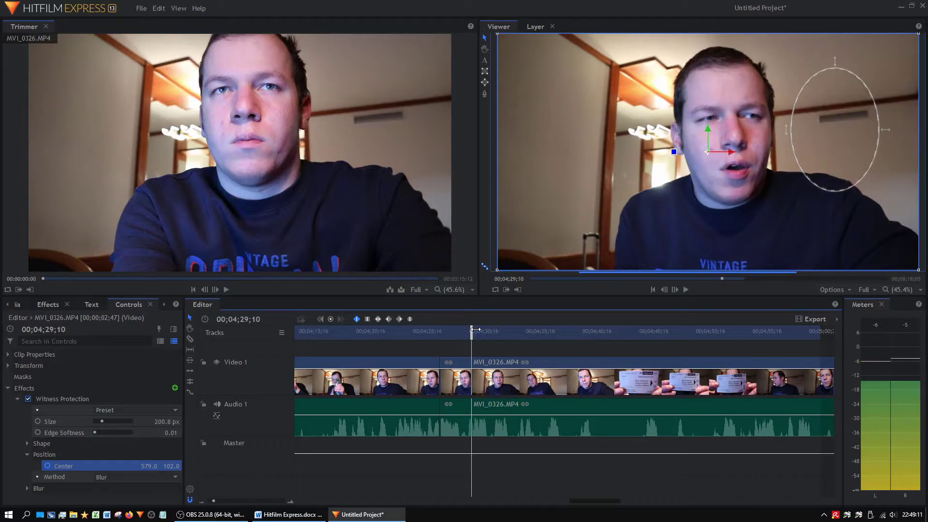
pyautogui.click(48, 468)
pyautogui.click(49, 468)
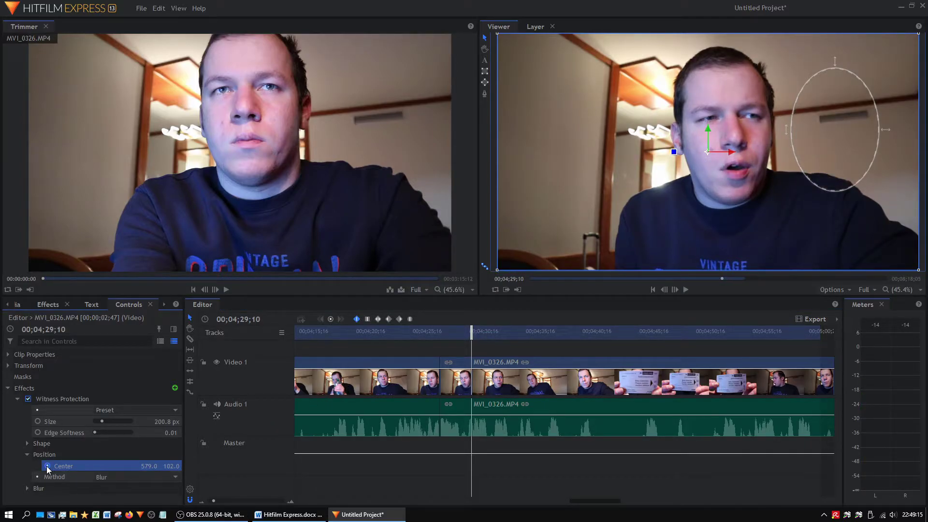
# - At 00;04;26;23, move the blur onto the face with its center at about 24.0, 89.0
pyautogui.moveTo(435, 333)
pyautogui.mouseDown()
pyautogui.moveTo(452, 333)
pyautogui.moveTo(439, 332)
pyautogui.mouseUp()
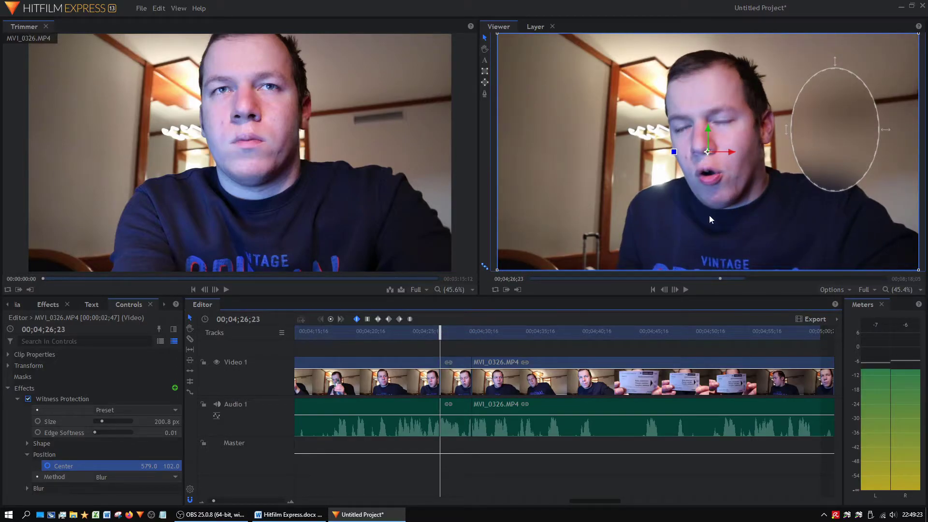
pyautogui.moveTo(830, 156); pyautogui.dragTo(710, 158)
pyautogui.click(454, 387)
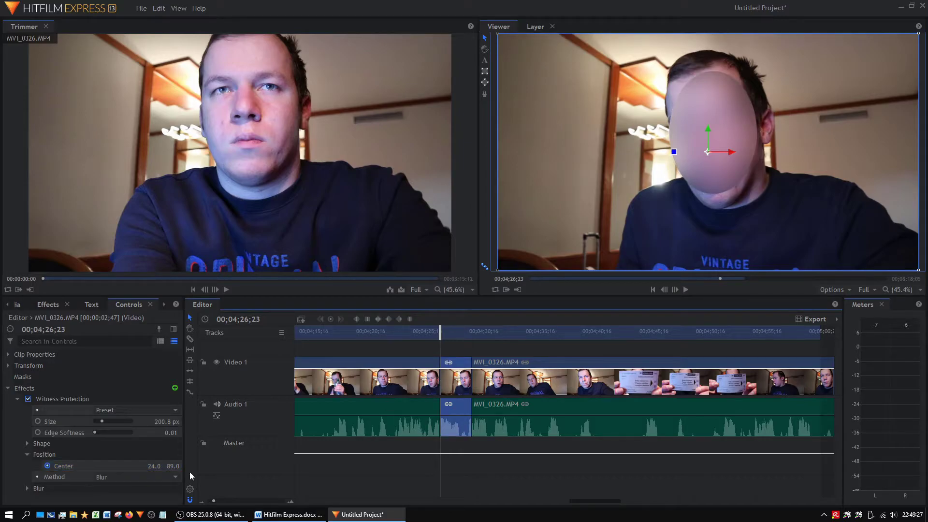
pyautogui.click(47, 467)
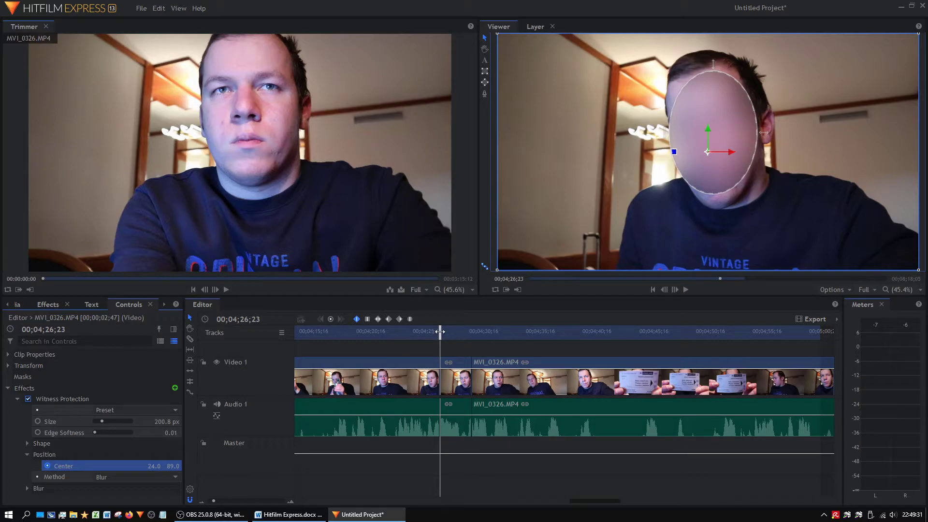
# - Animate the blur's center to about 324.0, 92.0 at 00;04;27;32 and 747.0, 147.0 at 00;04;28;46, and play back the motion
pyautogui.press('space')
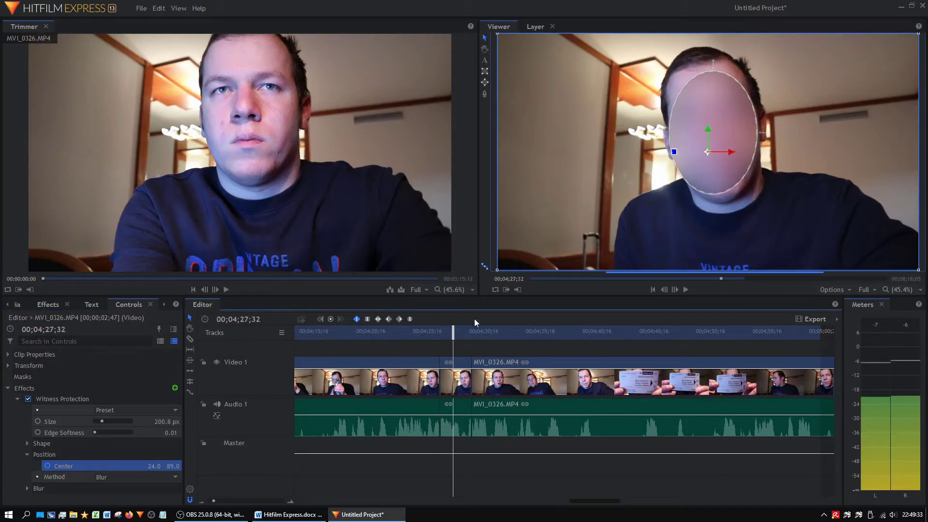
pyautogui.moveTo(706, 180); pyautogui.dragTo(777, 180)
pyautogui.moveTo(454, 330); pyautogui.dragTo(467, 330)
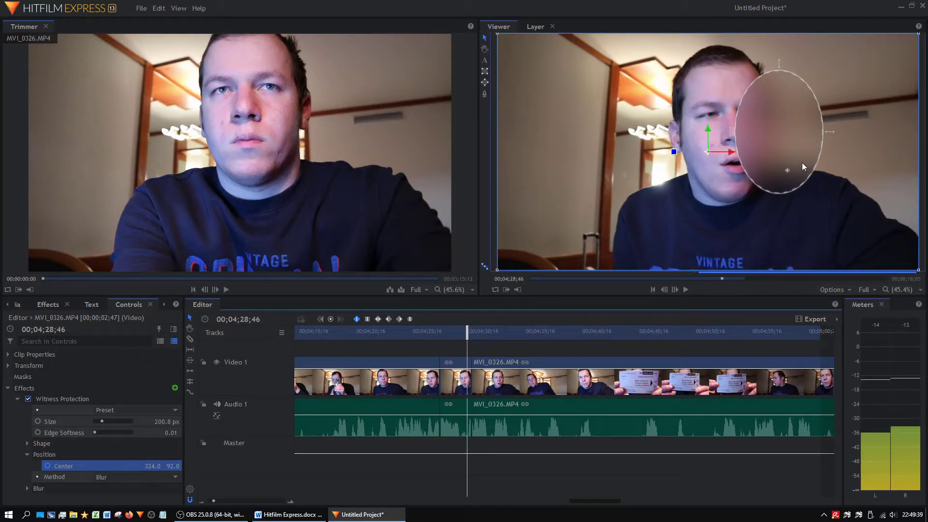
pyautogui.moveTo(787, 157); pyautogui.dragTo(879, 144)
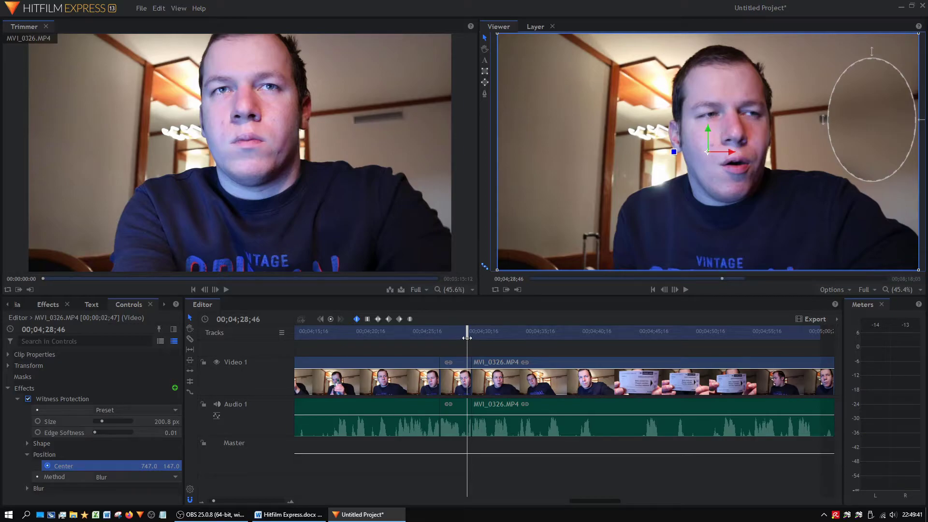
pyautogui.press('space')
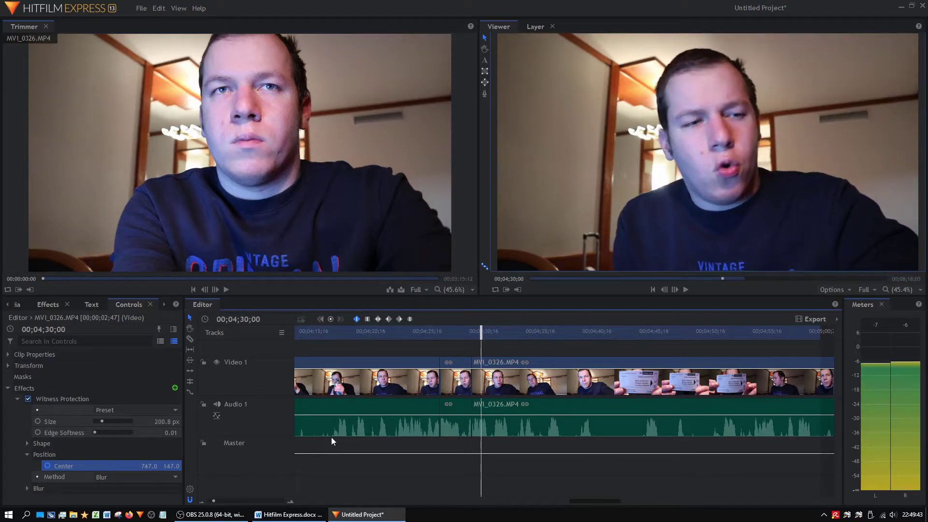
pyautogui.click(435, 332)
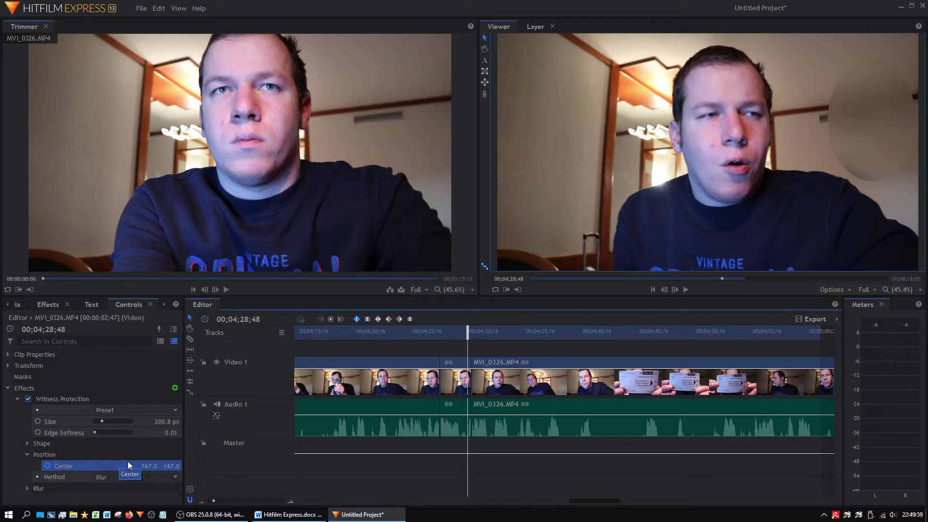
# - Delete all pieces of the second MVI_0326.MP4 clip, including their audio, from the timeline
pyautogui.click(19, 305)
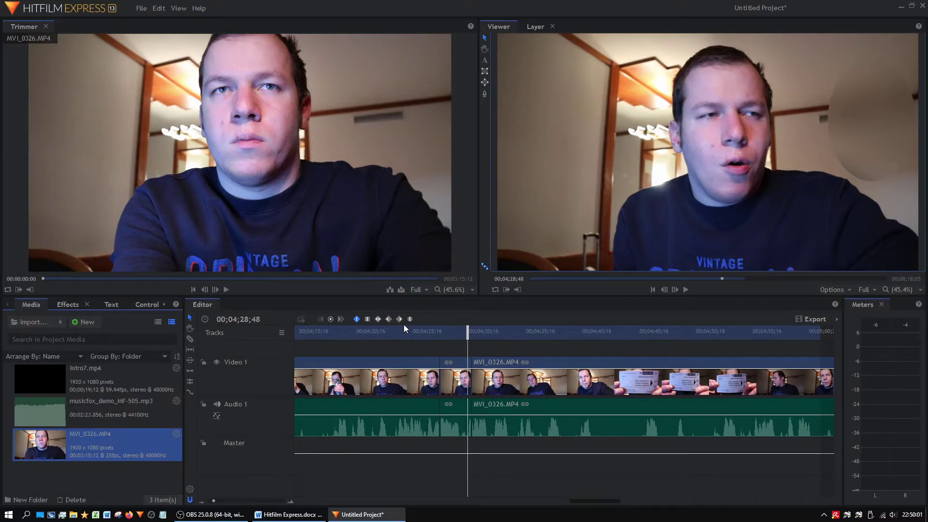
pyautogui.moveTo(433, 345); pyautogui.dragTo(540, 443)
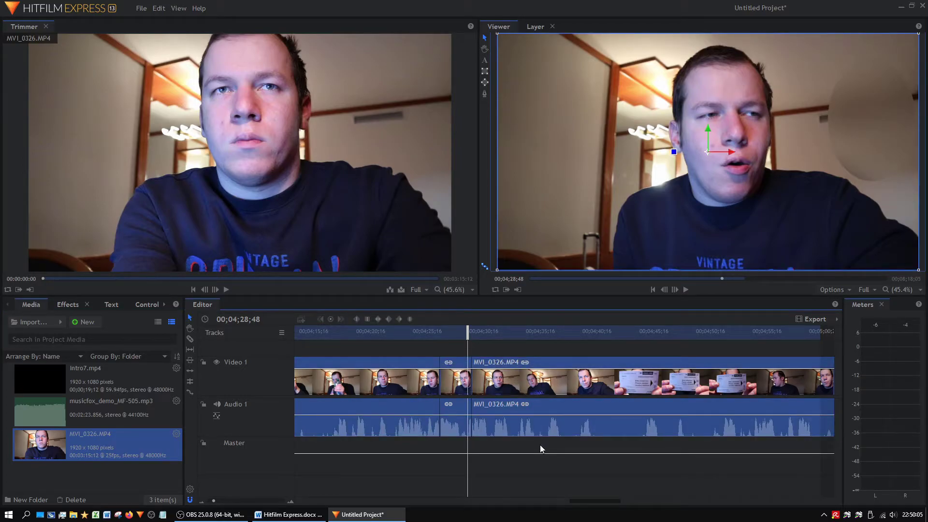
pyautogui.press('Delete')
# - Return to the first clip near the timeline's start and switch to Hitfilm Express.docx in Word to consult the effects table
pyautogui.moveTo(616, 502); pyautogui.dragTo(504, 492)
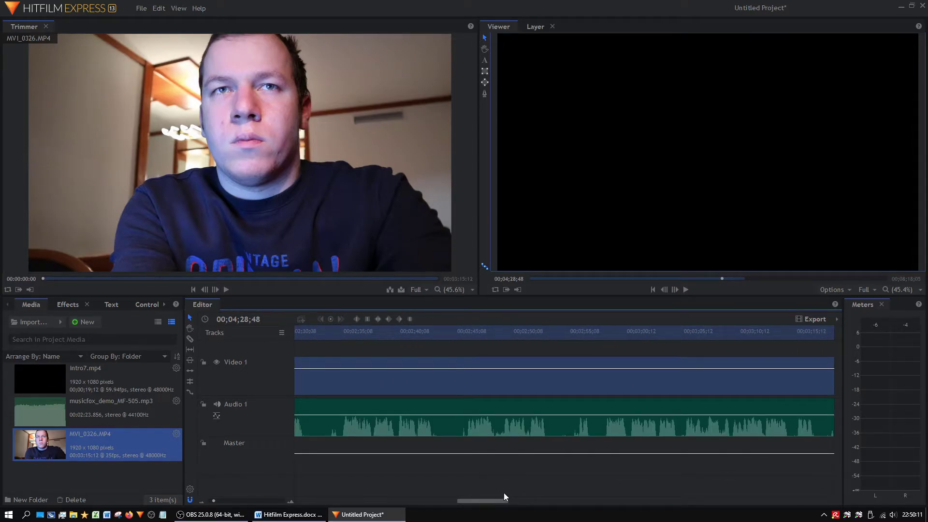
pyautogui.moveTo(504, 492); pyautogui.dragTo(503, 492)
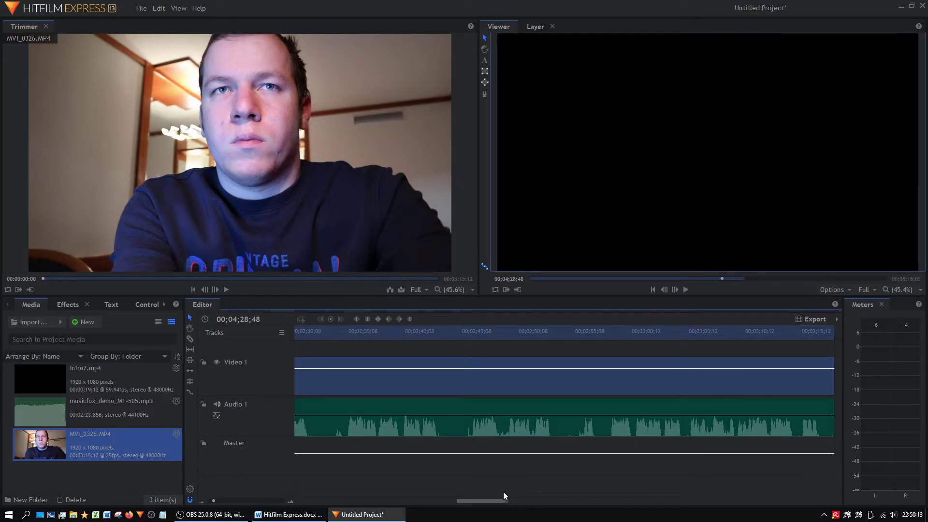
pyautogui.moveTo(503, 492); pyautogui.dragTo(353, 494)
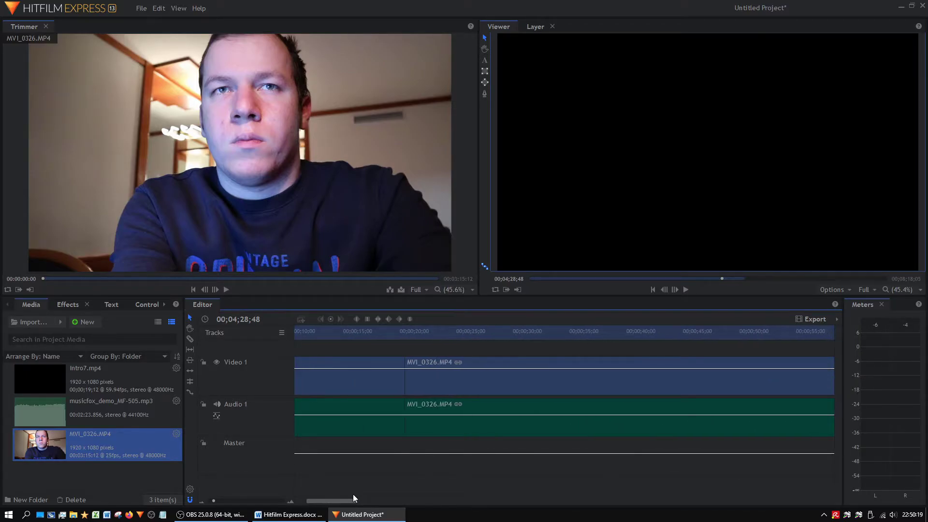
pyautogui.click(68, 304)
pyautogui.click(271, 516)
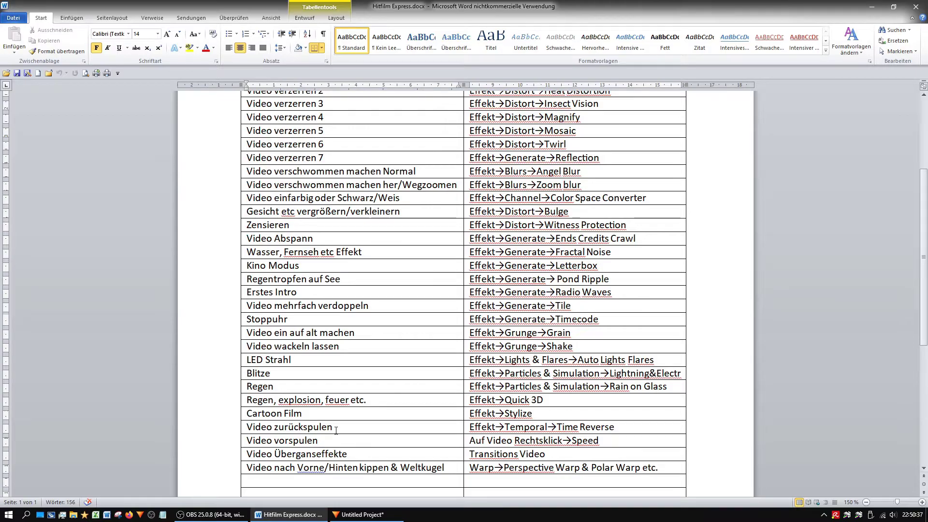
# - Switch back to HitFilm Express, apply the Generate effect Fractal Noise to the MVI_0326.MP4 clip, and view it at 00;00;21;12
pyautogui.click(373, 517)
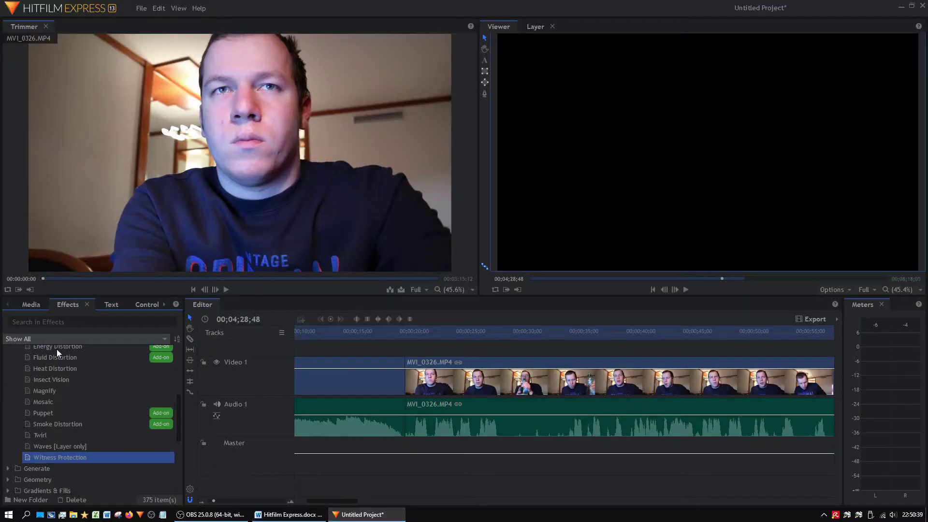
pyautogui.scroll(5, 29, 396)
pyautogui.click(7, 429)
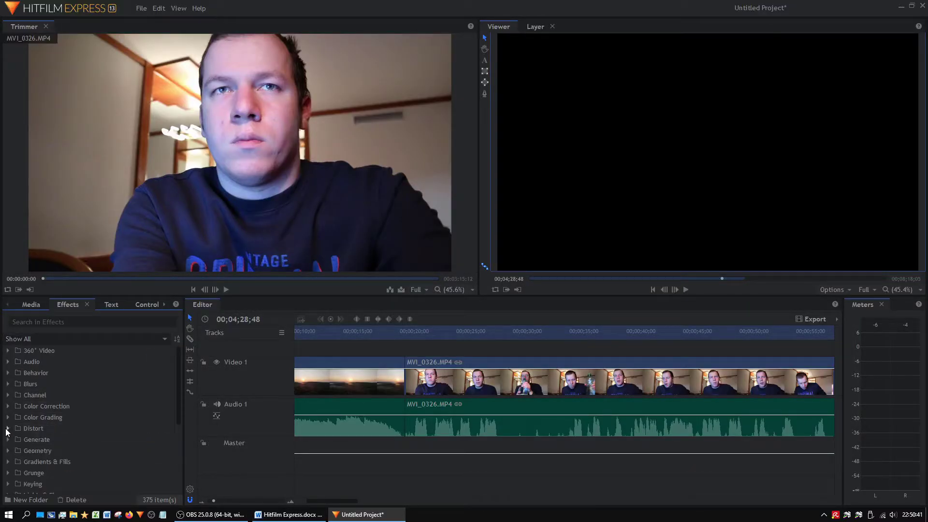
pyautogui.click(9, 438)
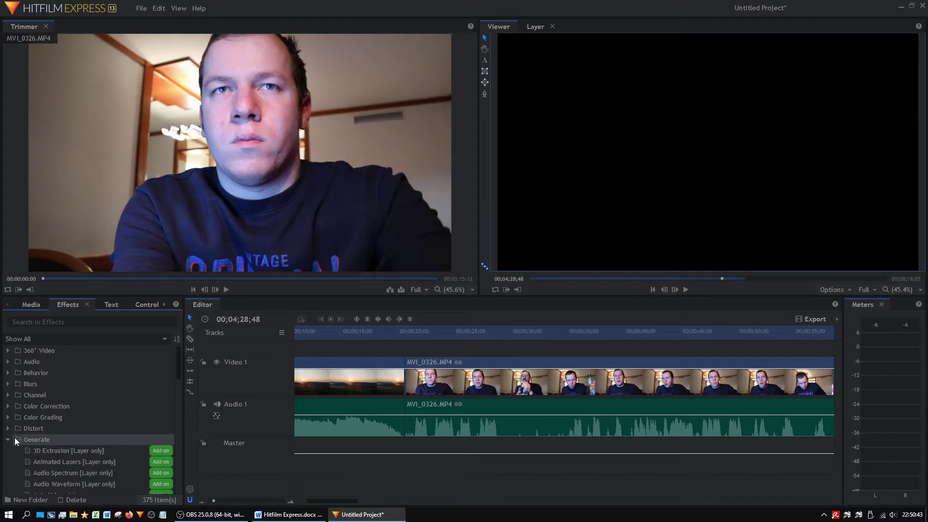
pyautogui.scroll(-3, 14, 437)
pyautogui.click(79, 427)
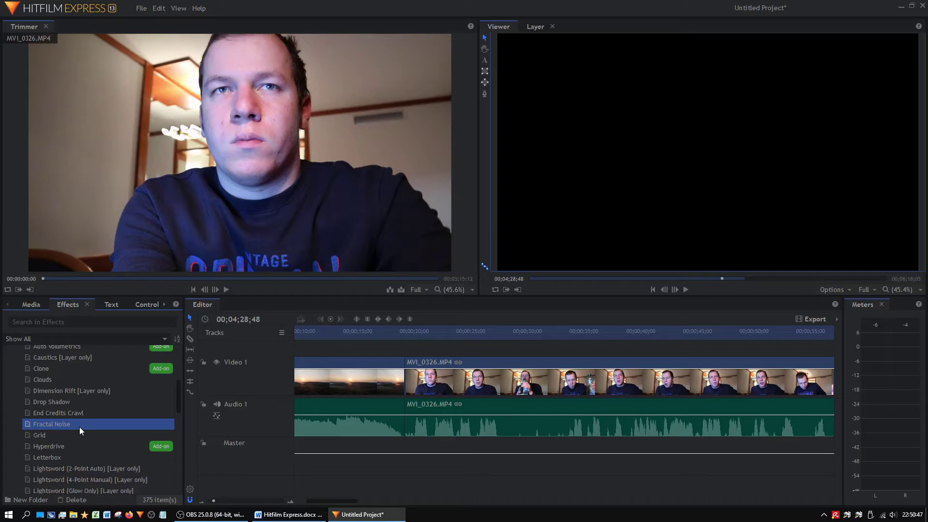
pyautogui.click(288, 515)
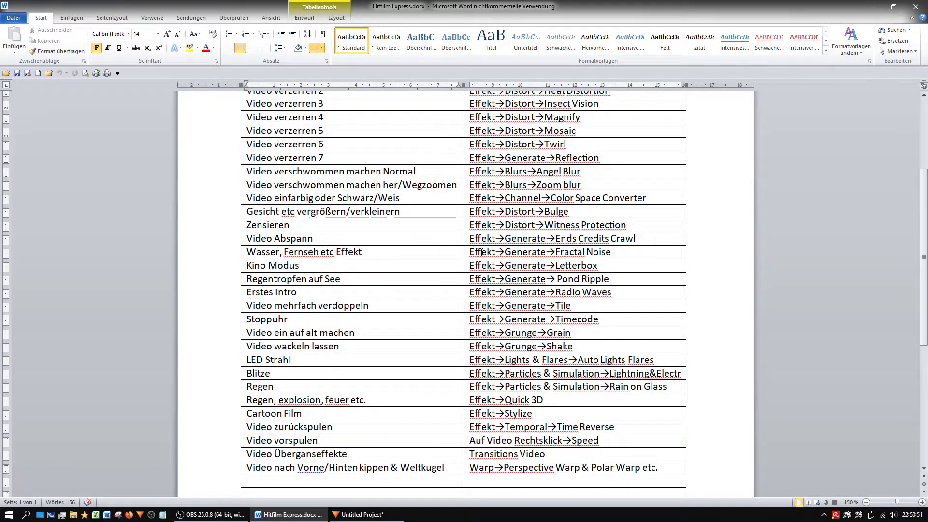
pyautogui.click(362, 515)
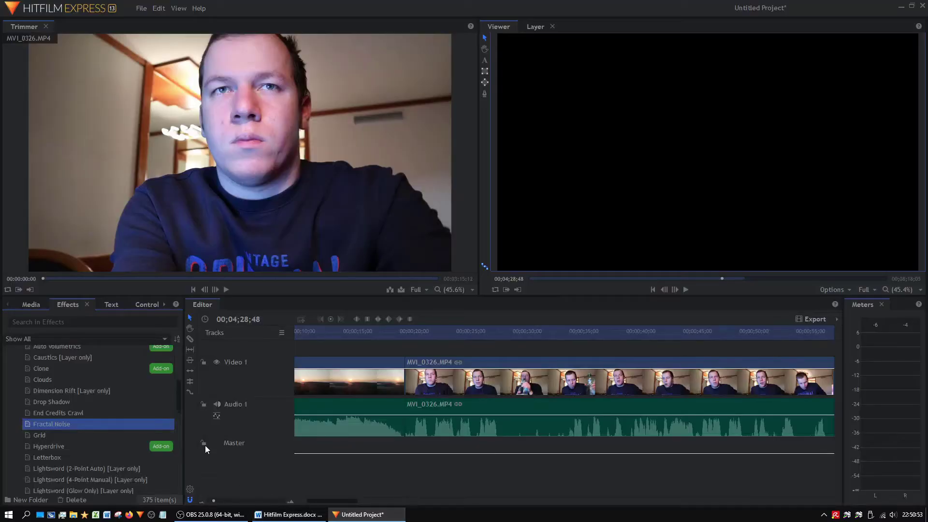
pyautogui.moveTo(159, 422); pyautogui.dragTo(423, 371)
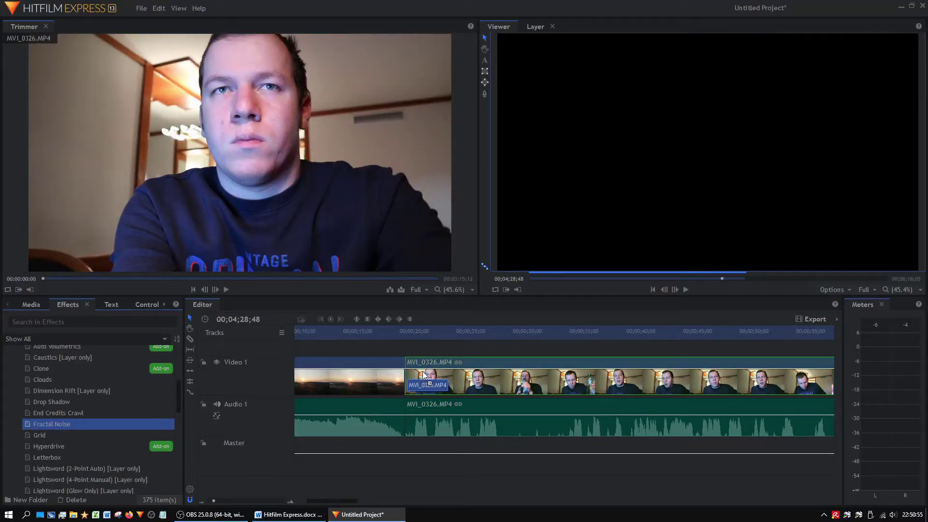
pyautogui.click(428, 335)
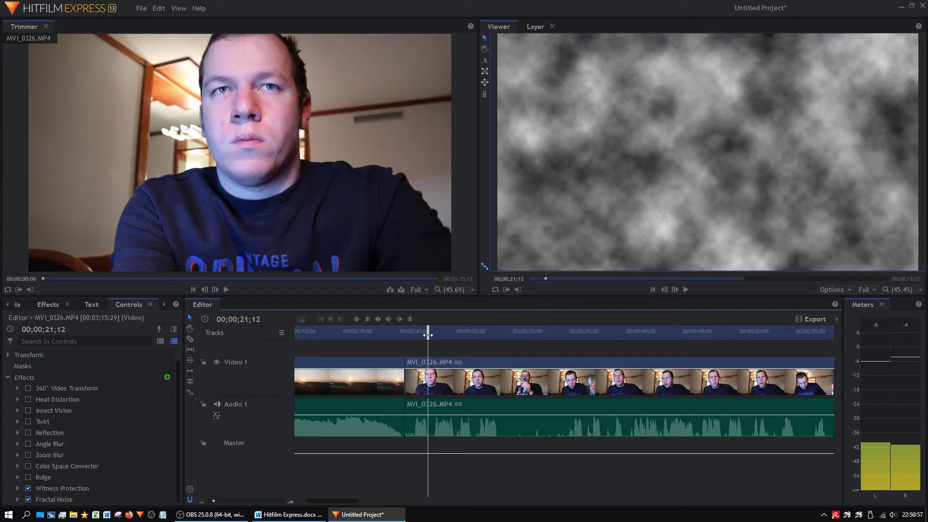
# - Disable Witness Protection, set the Fractal Noise preset to TV Static (Animated), and preview the clip up to 00;00;23;10
pyautogui.click(28, 488)
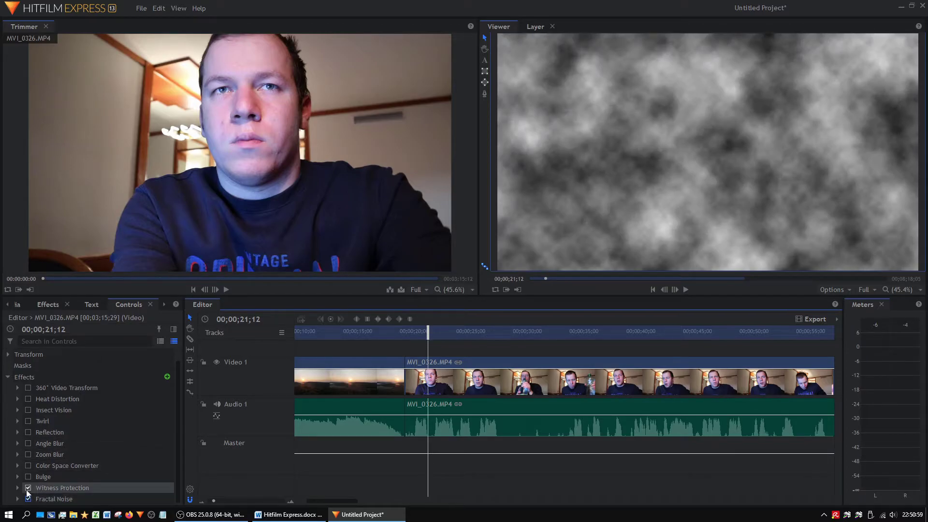
pyautogui.click(17, 499)
pyautogui.scroll(-3, 18, 496)
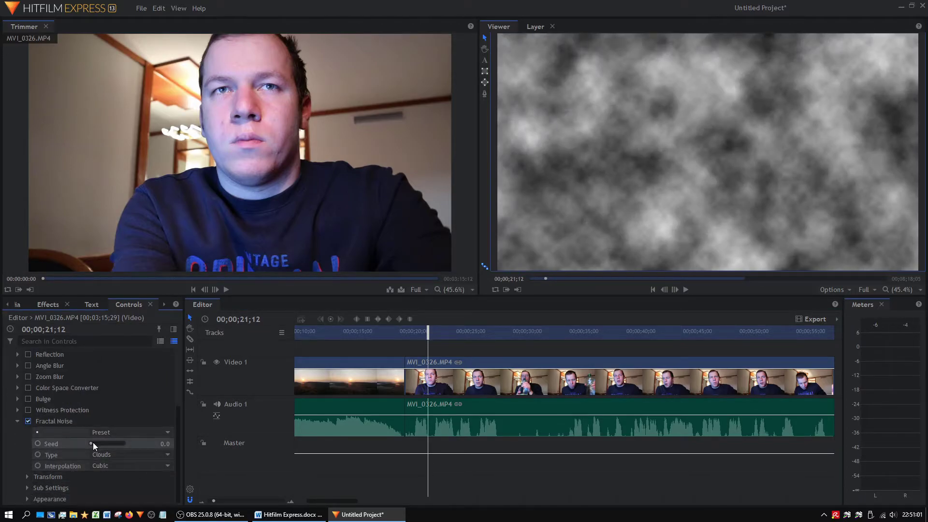
pyautogui.click(114, 431)
pyautogui.click(120, 407)
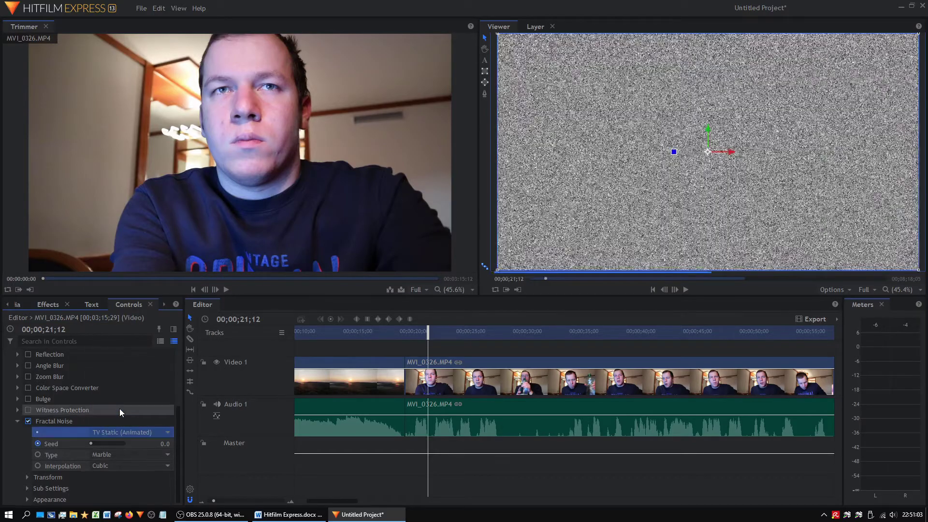
pyautogui.moveTo(430, 339); pyautogui.dragTo(452, 336)
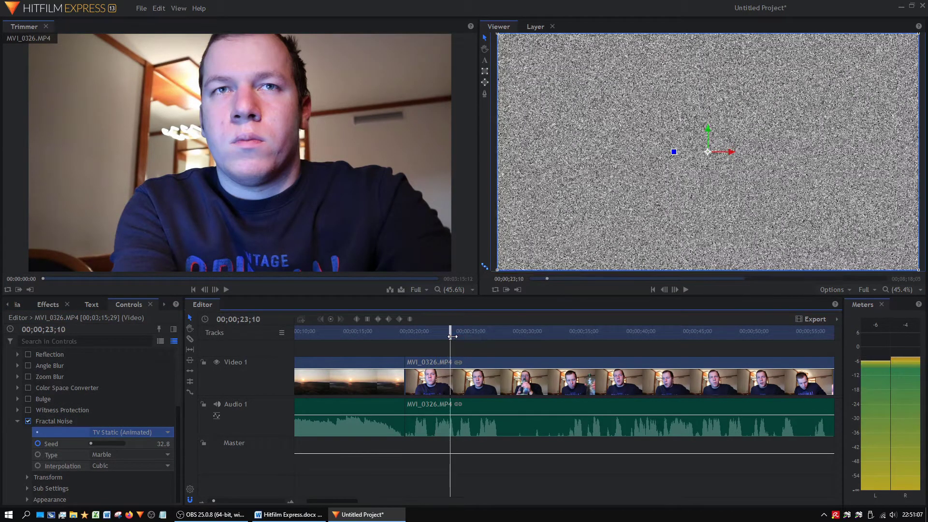
# - Try the Fractal Noise presets Jade and Drifting Clouds, ending with Atmosphere Fog
pyautogui.click(143, 433)
pyautogui.click(120, 338)
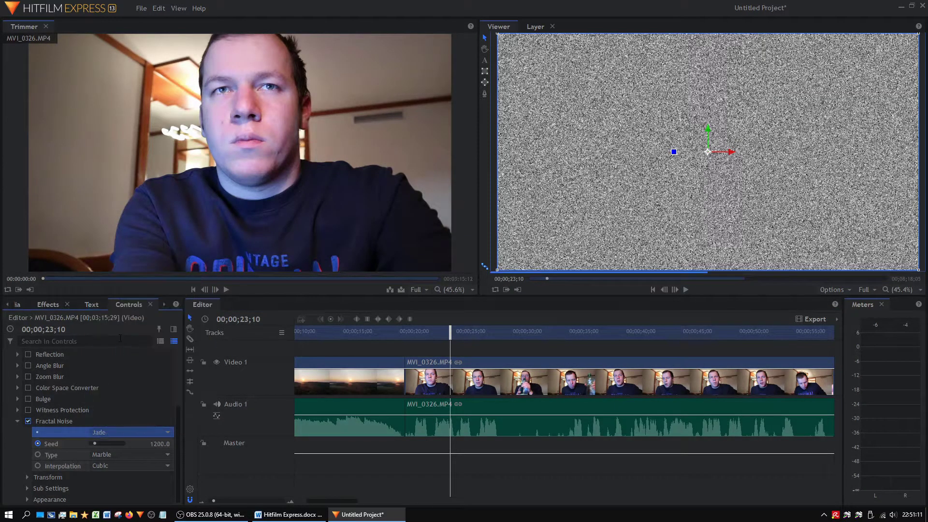
pyautogui.click(122, 432)
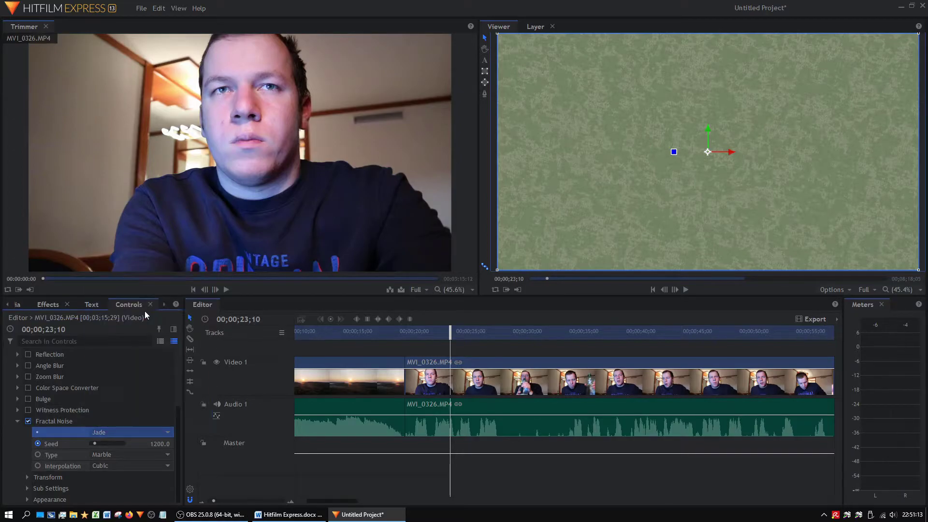
pyautogui.click(144, 312)
pyautogui.click(112, 430)
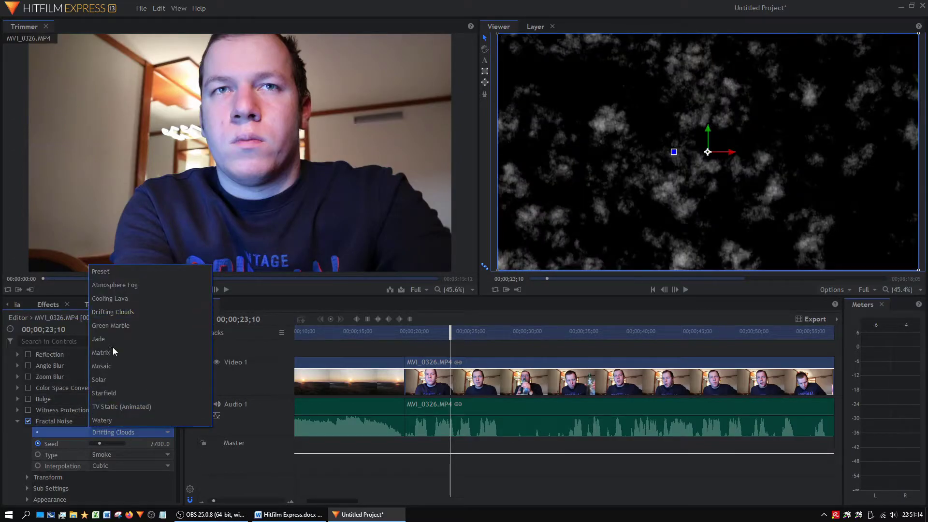
pyautogui.click(114, 281)
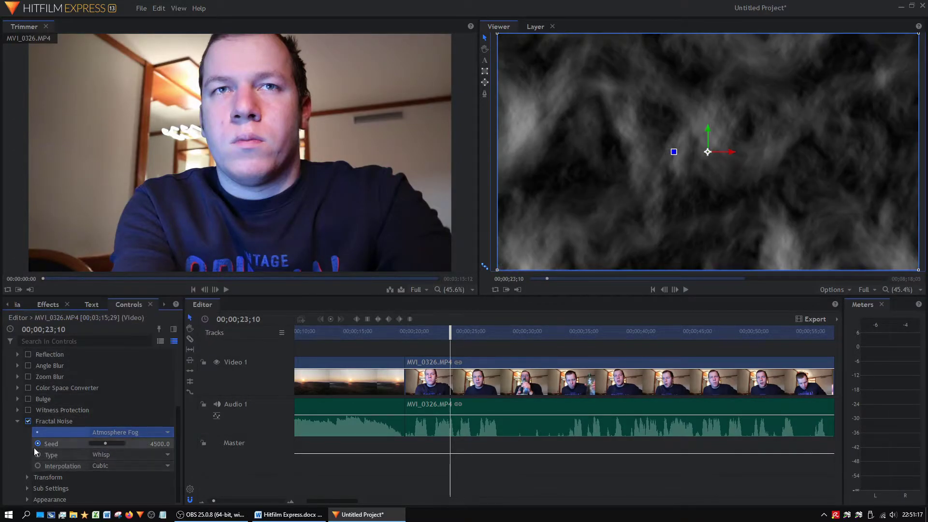
# - Disable Fractal Noise on the clip and switch to Hitfilm Express.docx in Word to consult the effects table
pyautogui.click(27, 420)
pyautogui.click(14, 422)
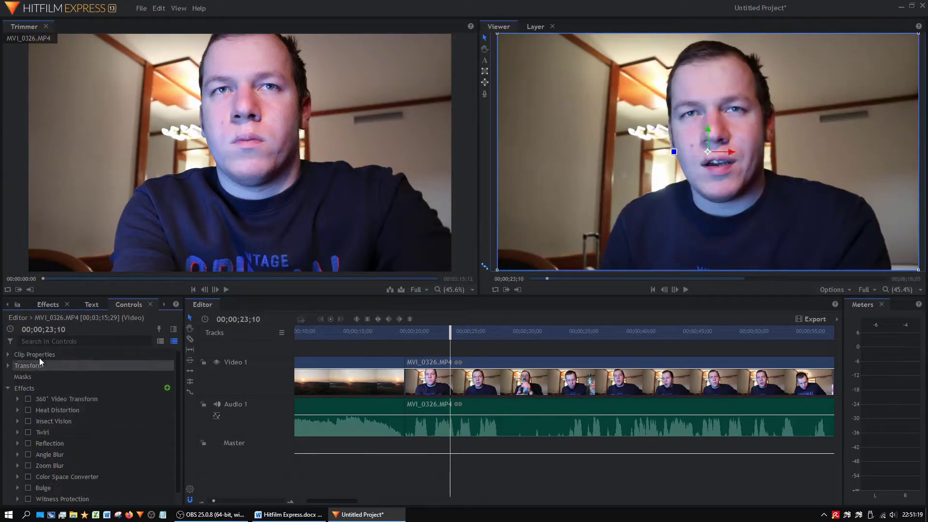
pyautogui.click(45, 308)
pyautogui.click(288, 514)
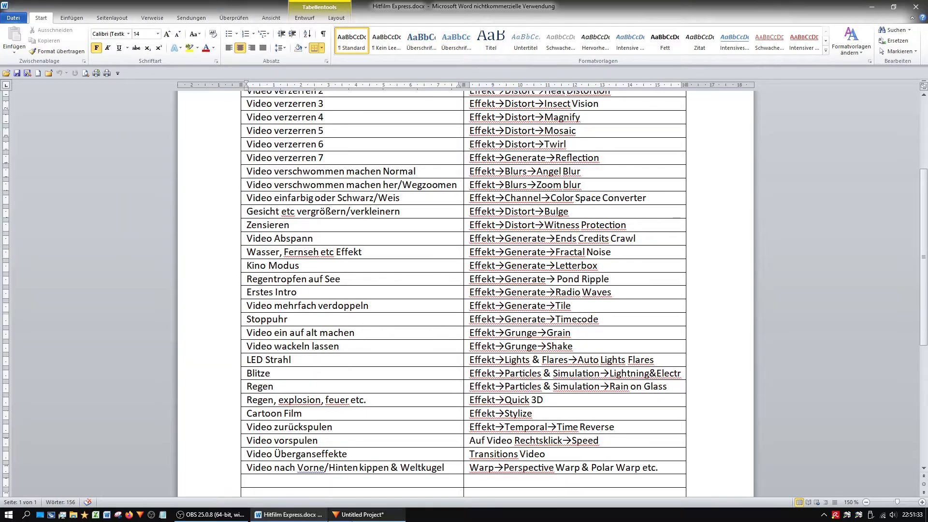
# - Return to HitFilm Express and apply the Generate effect Letterbox to the MVI_0326.MP4 clip
pyautogui.click(357, 515)
pyautogui.click(32, 439)
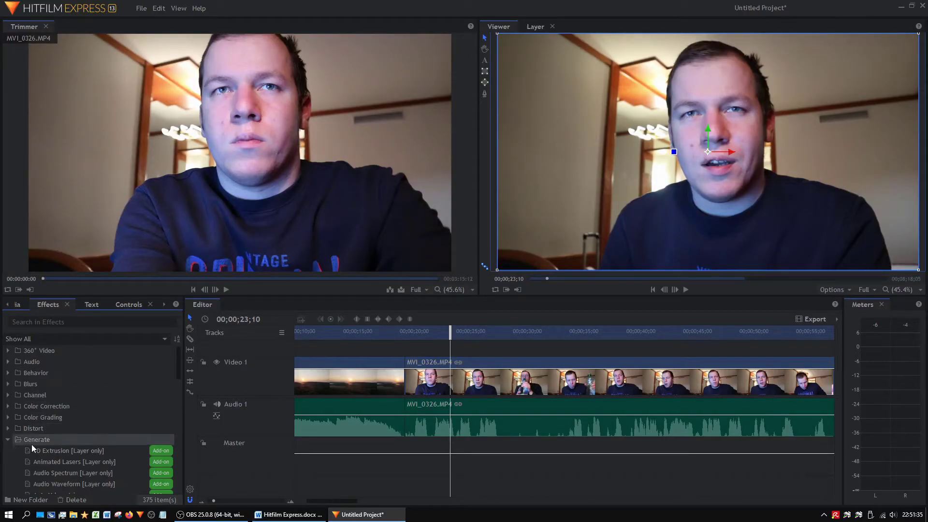
pyautogui.scroll(-5, 28, 449)
pyautogui.click(50, 425)
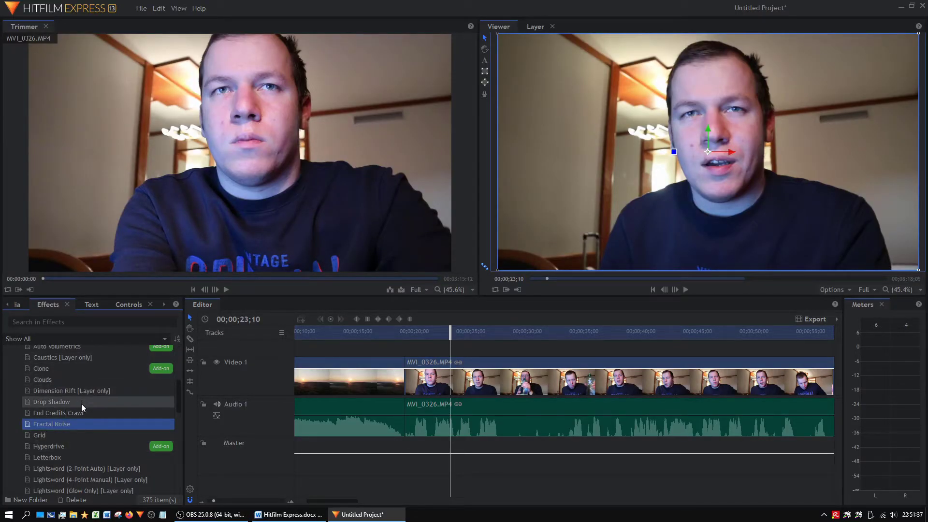
pyautogui.click(79, 456)
pyautogui.moveTo(80, 456); pyautogui.dragTo(433, 385)
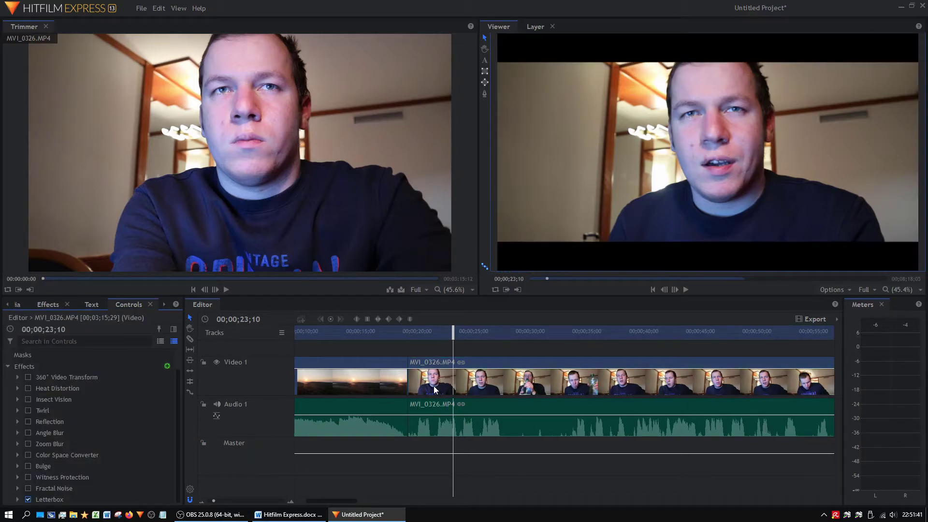
# - Set the Letterbox preset to 6:5: (Movietone) Film and reopen the choice of presets
pyautogui.click(21, 501)
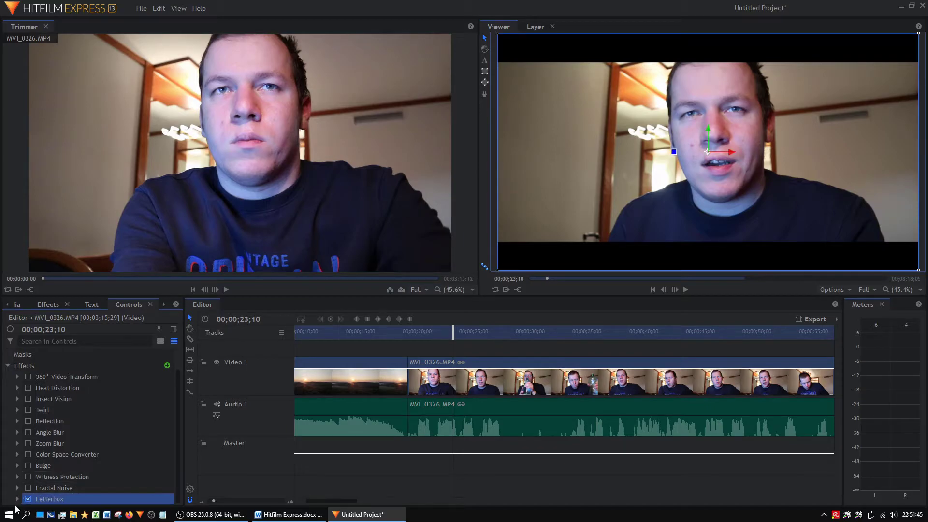
pyautogui.click(17, 498)
pyautogui.scroll(-1, 37, 471)
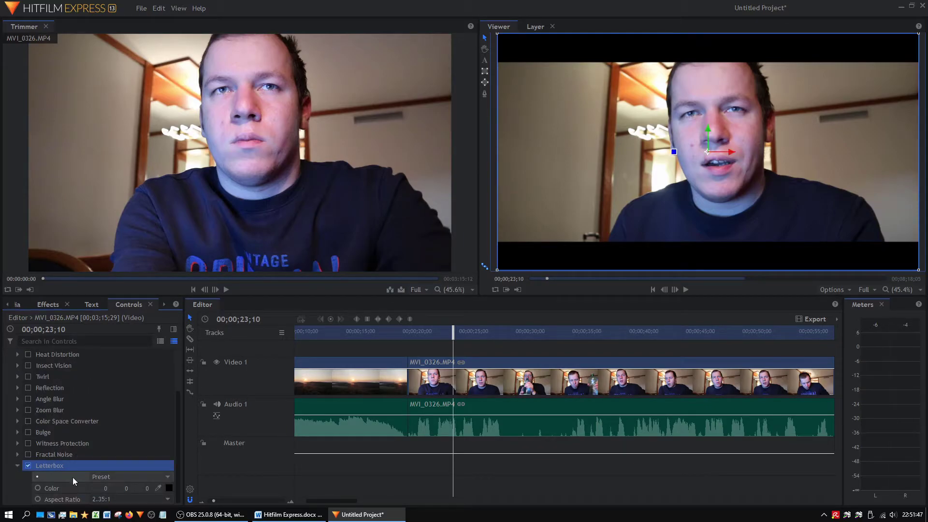
pyautogui.click(103, 476)
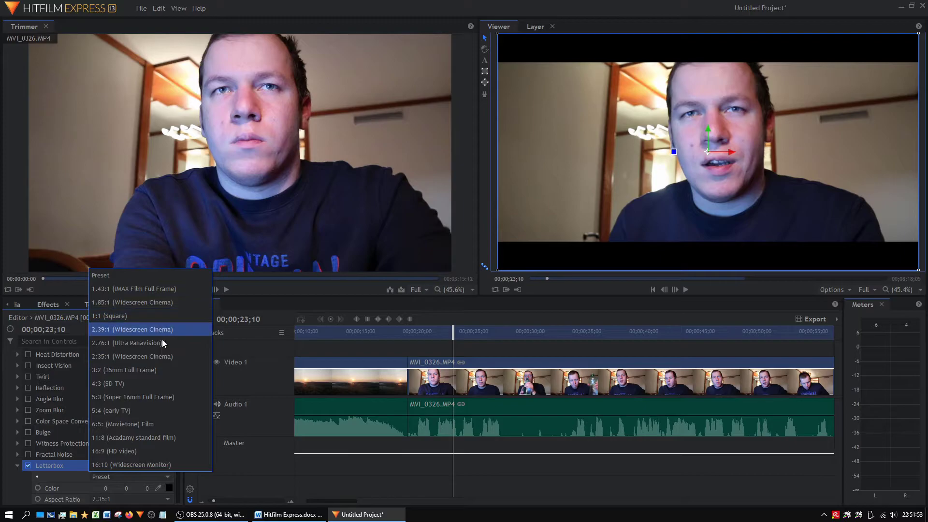
pyautogui.click(149, 424)
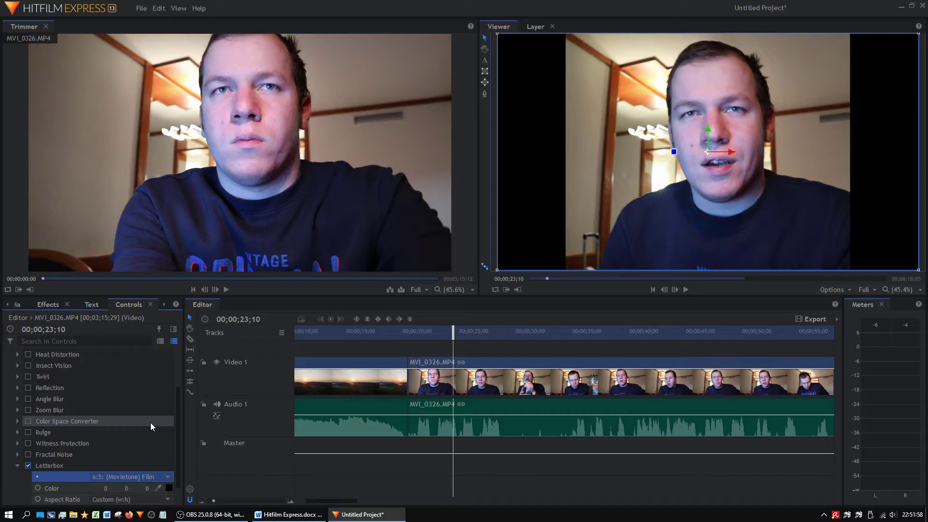
pyautogui.click(133, 476)
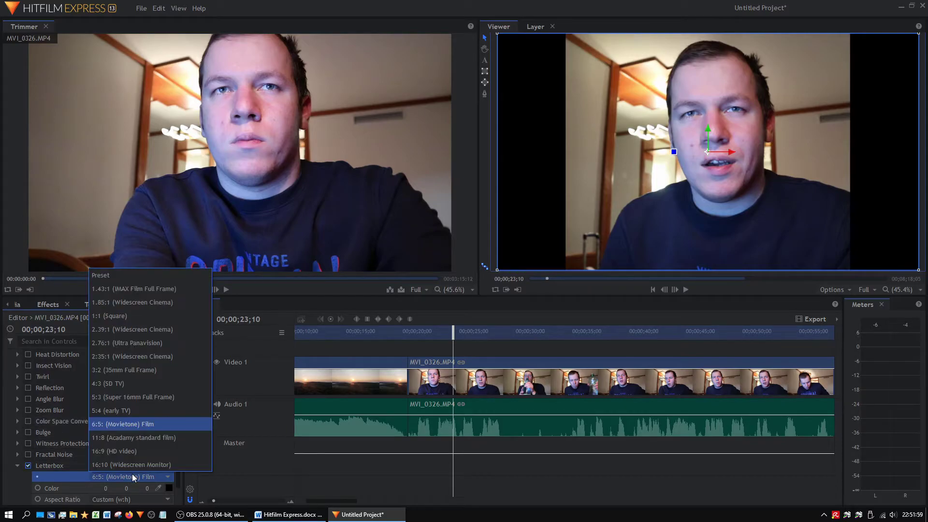
# - Set the Letterbox effect's preset to 2.76:1 (Ultra Panavision), and turn the effect off on the clip
pyautogui.click(165, 344)
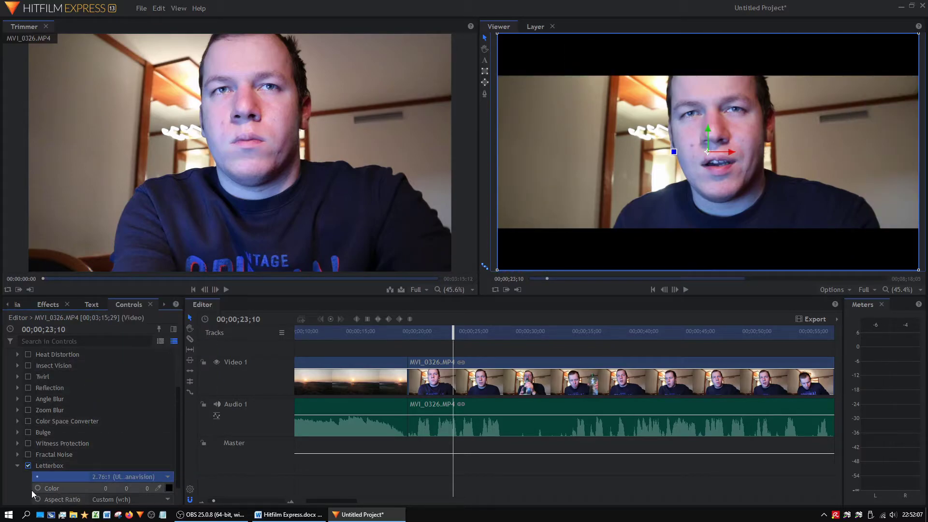
pyautogui.click(28, 466)
pyautogui.click(18, 466)
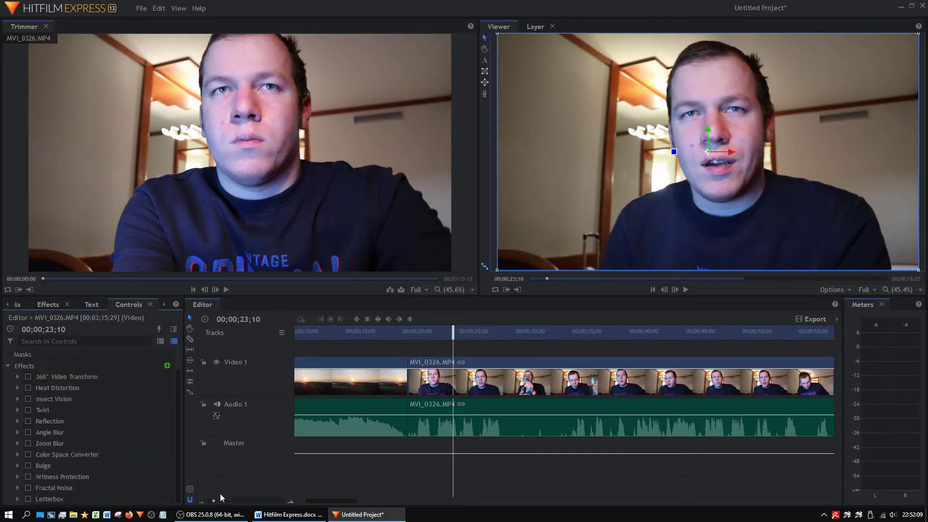
# - Consult the effects list in Hitfilm Express.docx in Word, return to HitFilm Express, and apply Pond Ripple to the second clip on Video 1
pyautogui.click(270, 514)
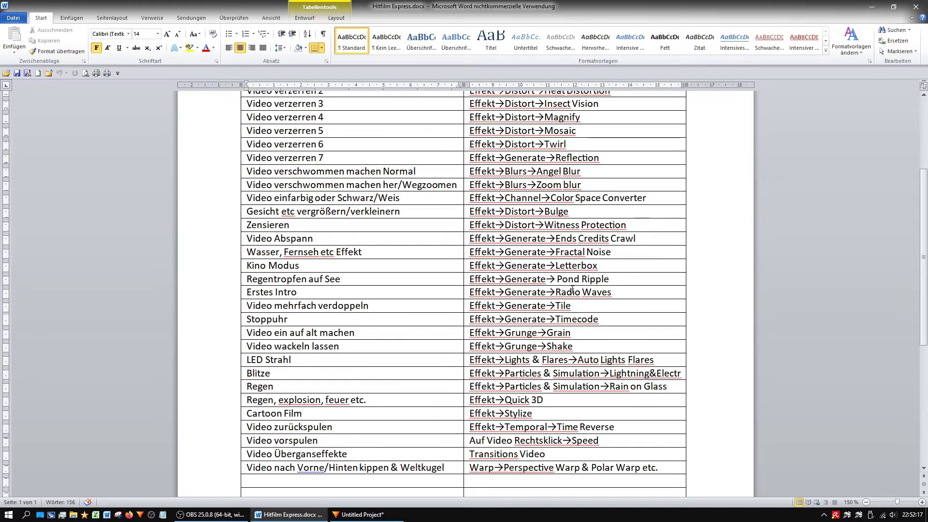
pyautogui.click(367, 515)
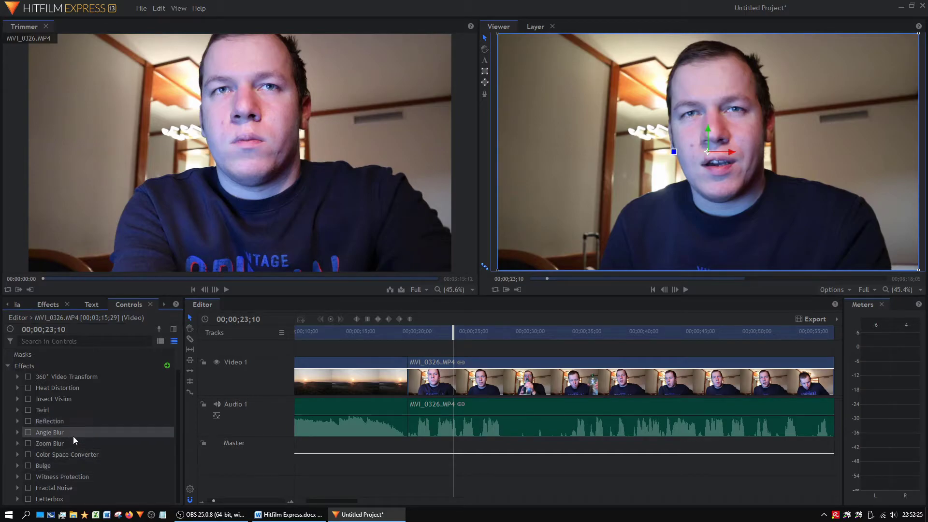
pyautogui.scroll(2, 73, 437)
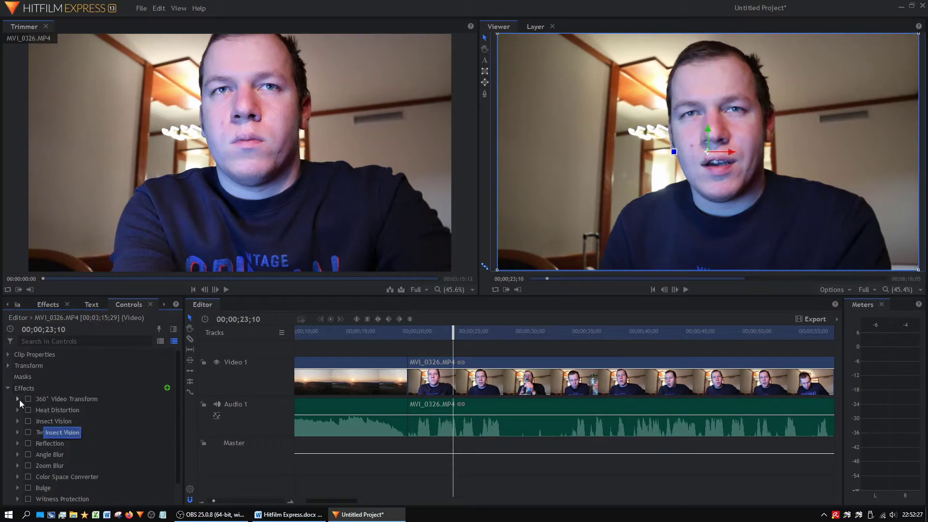
pyautogui.click(8, 388)
pyautogui.click(48, 305)
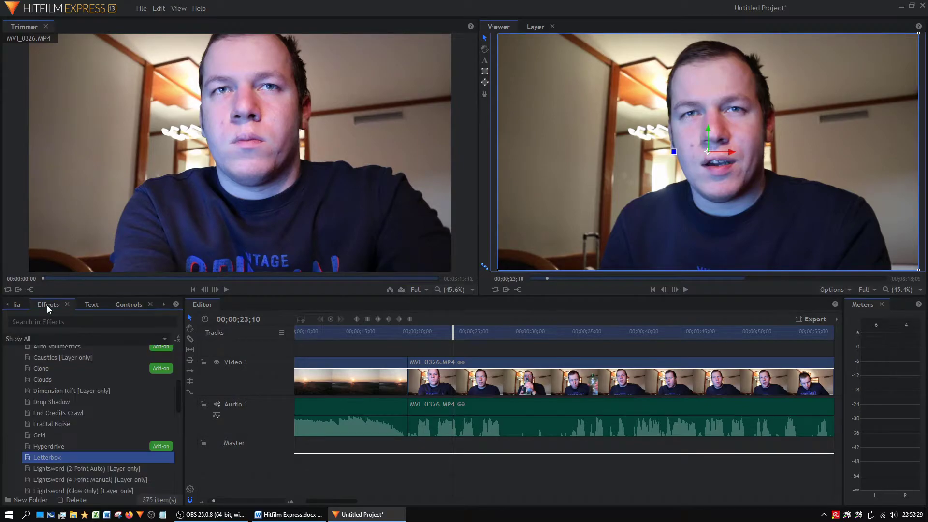
pyautogui.scroll(-5, 66, 440)
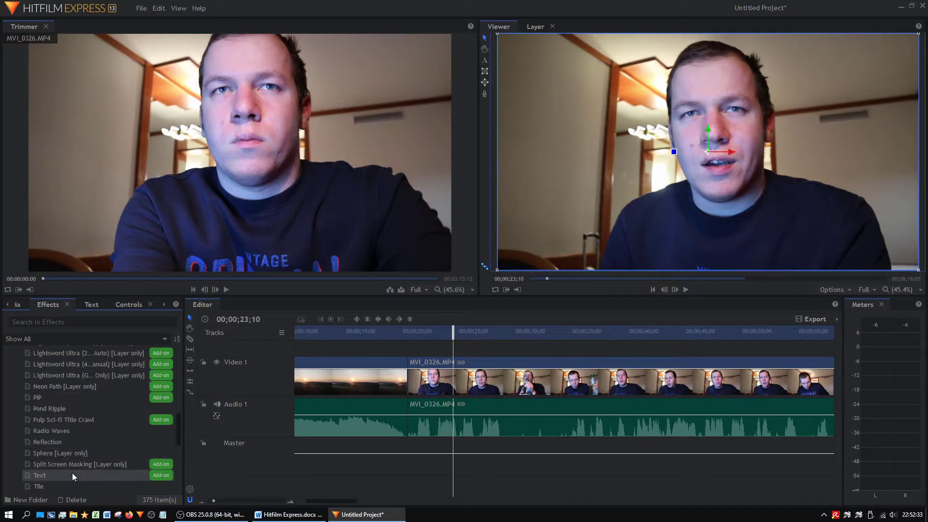
pyautogui.click(97, 408)
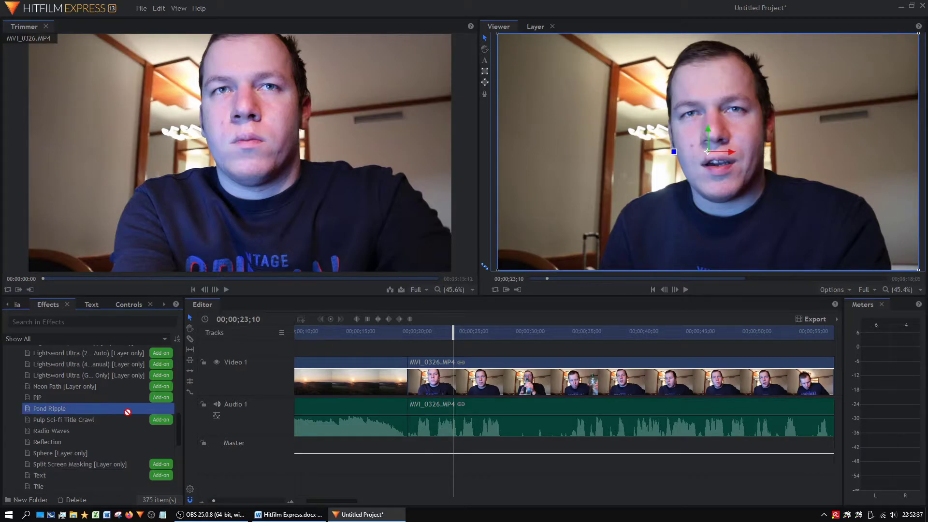
pyautogui.moveTo(441, 404); pyautogui.dragTo(459, 387)
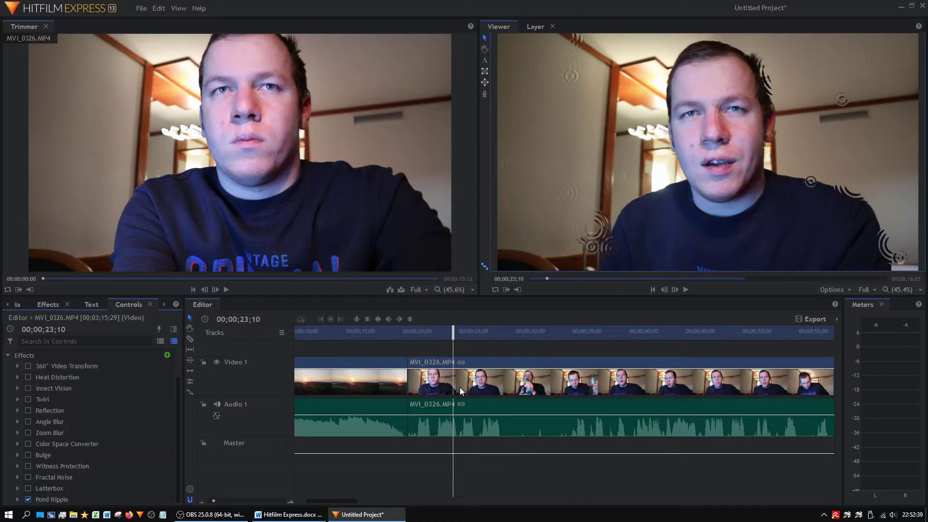
# - Preview the Pond Ripple effect by playing the timeline from the current position, and turn the effect off on the clip
pyautogui.click(39, 503)
pyautogui.scroll(-3, 49, 465)
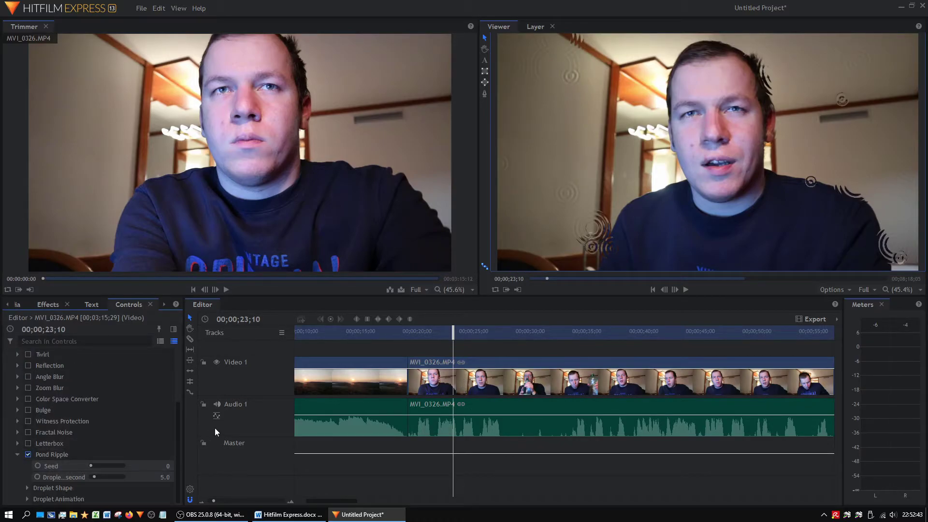
pyautogui.press('space')
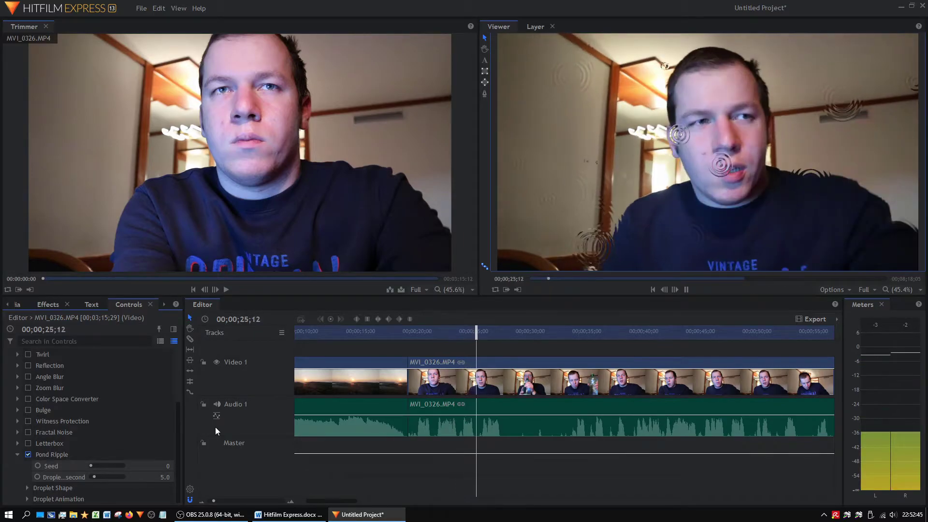
pyautogui.press('space')
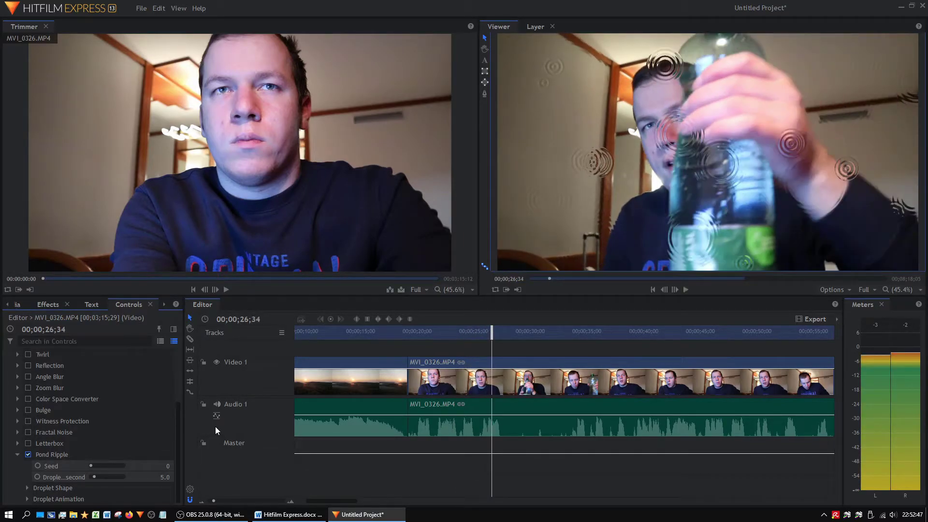
pyautogui.click(28, 455)
pyautogui.click(18, 455)
pyautogui.scroll(3, 45, 347)
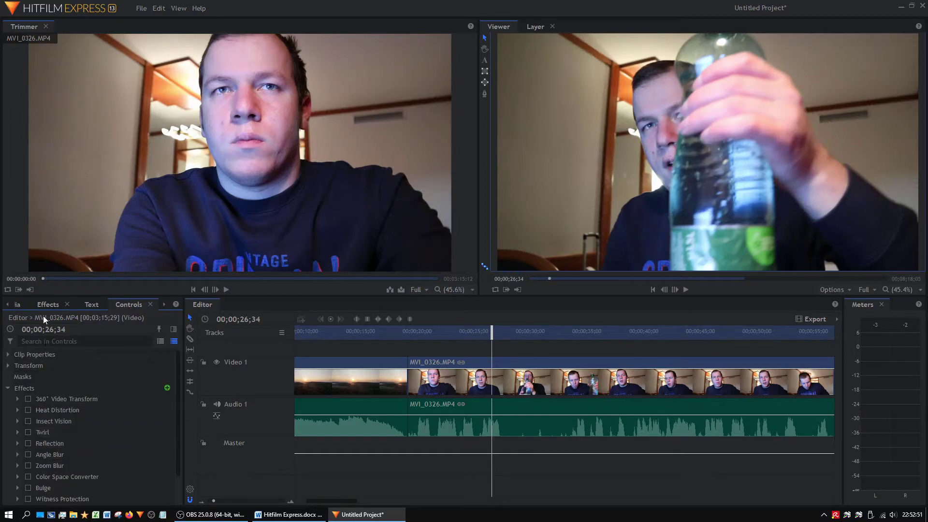
# - Check the effects list in the Word document, return to HitFilm Express, and apply the Tile effect to the second clip on Video 1
pyautogui.click(48, 304)
pyautogui.click(289, 514)
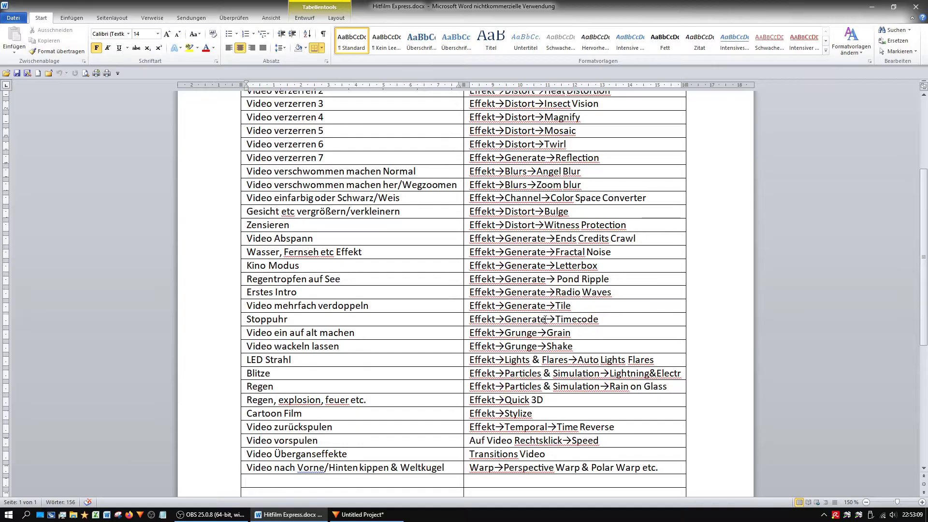
pyautogui.click(363, 514)
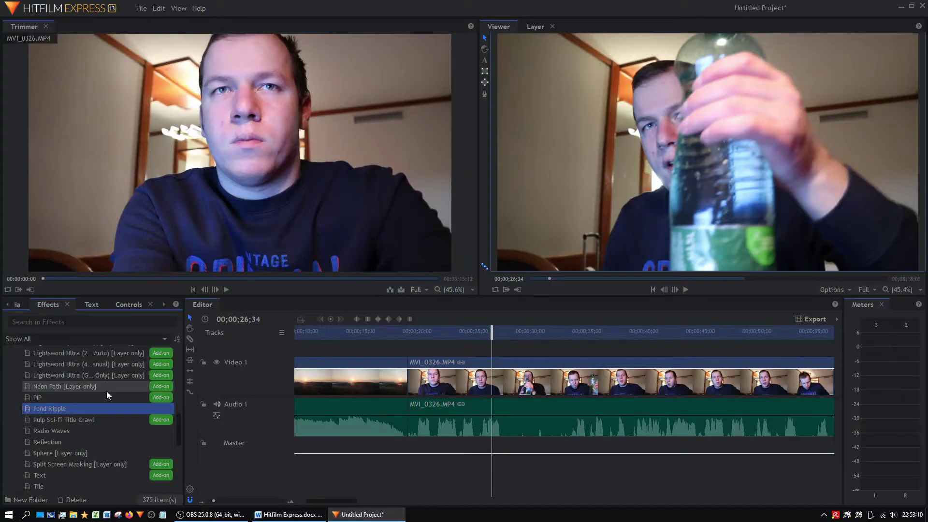
pyautogui.click(53, 482)
pyautogui.moveTo(371, 423); pyautogui.dragTo(444, 389)
# - Expand the Tile effect's settings and choose the 10x10 preset
pyautogui.click(18, 499)
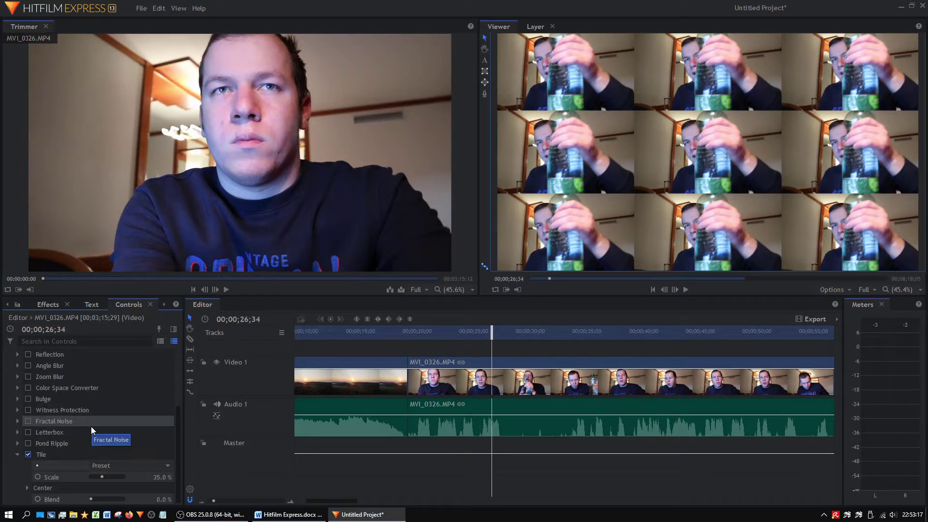
pyautogui.click(114, 465)
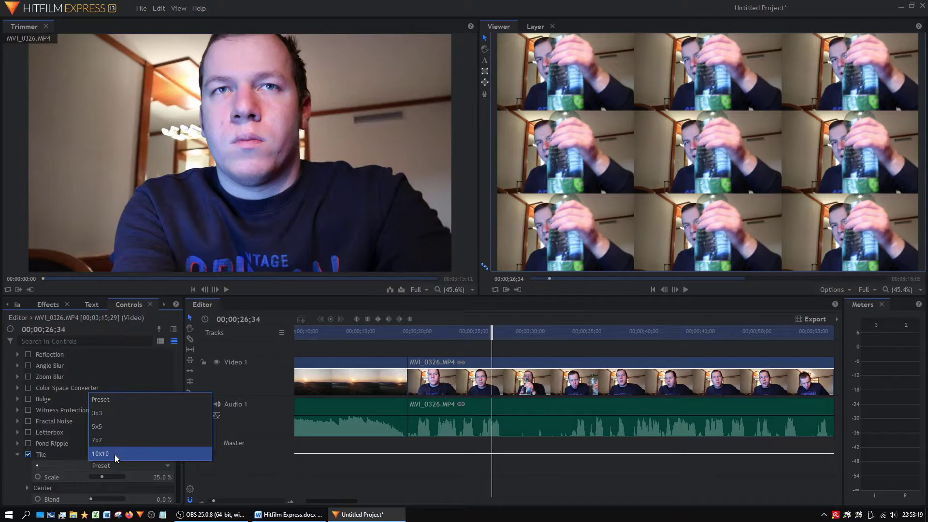
pyautogui.click(114, 454)
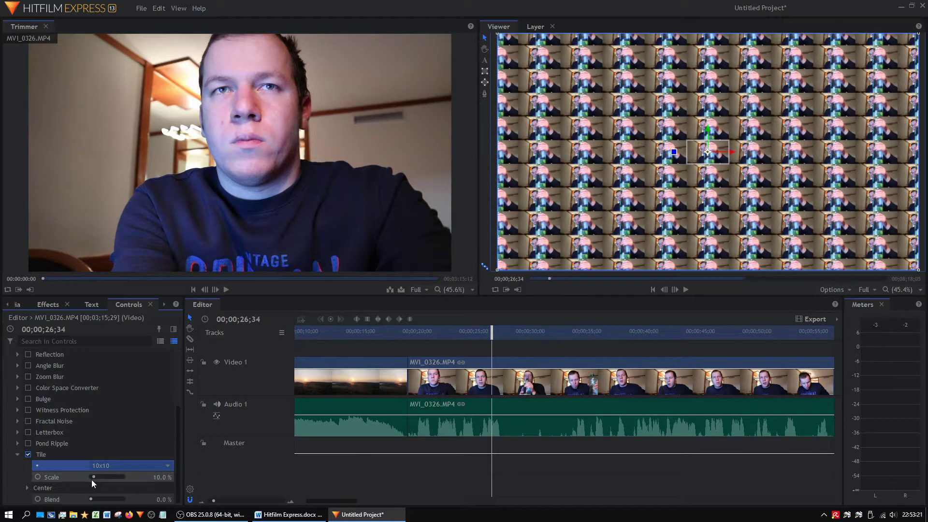
# - Try the Tile effect's Scale at 1.0 % and at 100.0 %, and turn the effect off
pyautogui.moveTo(93, 477); pyautogui.dragTo(87, 478)
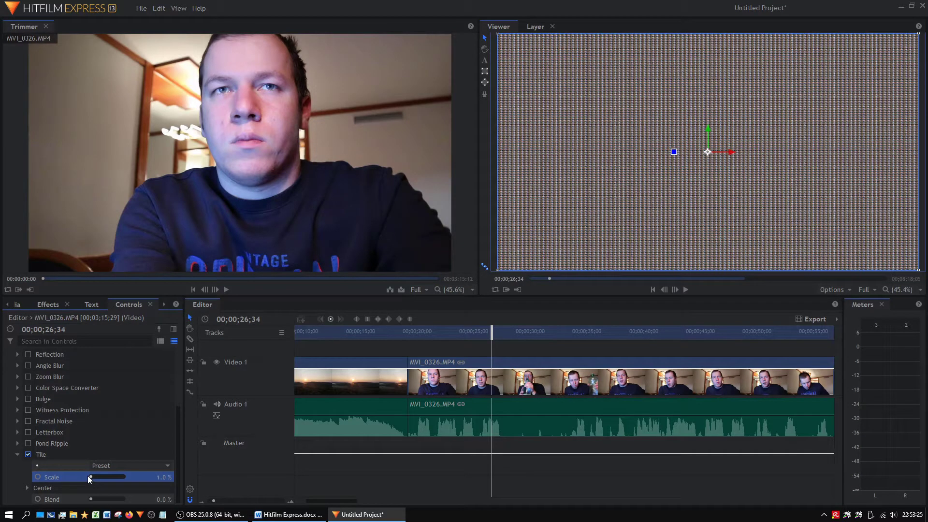
pyautogui.moveTo(87, 476); pyautogui.dragTo(158, 479)
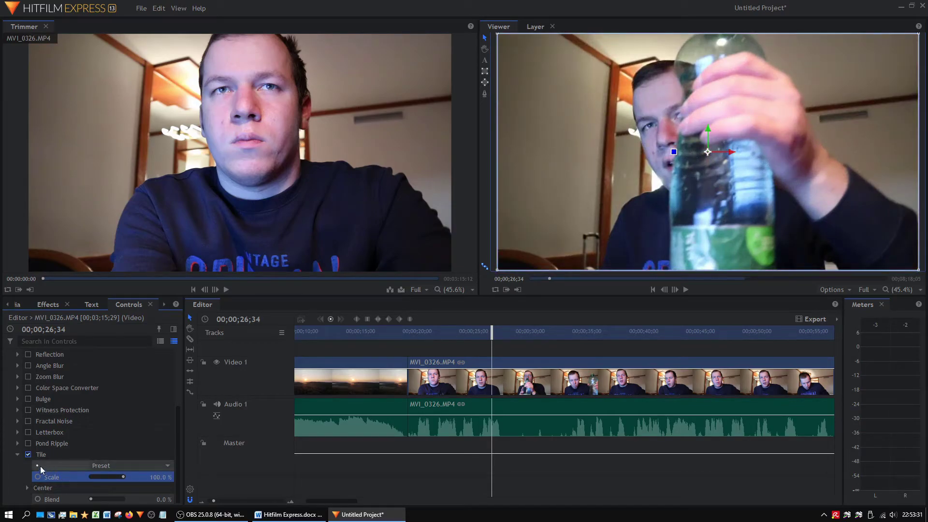
pyautogui.click(17, 456)
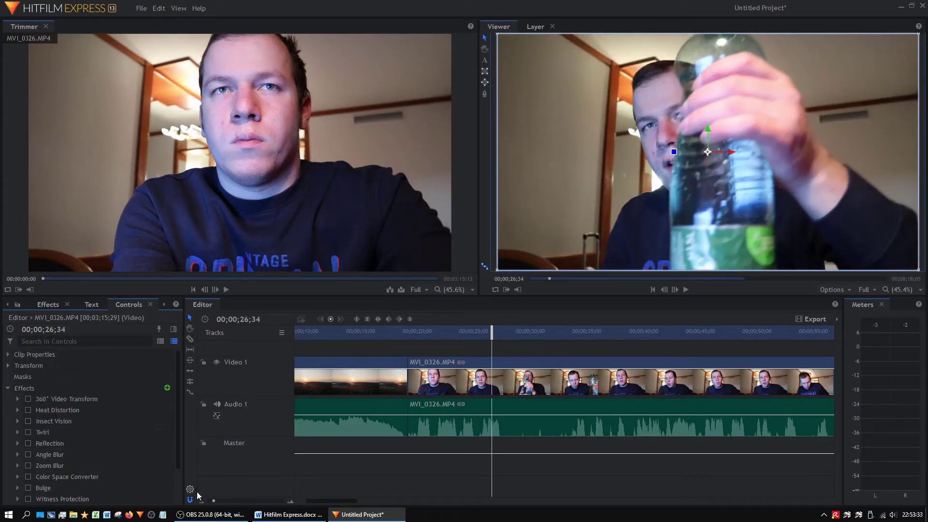
# - Look up the upcoming effects in the Word list, return to HitFilm Express, and apply Grain from the Grunge category to the second clip
pyautogui.click(48, 300)
pyautogui.click(288, 514)
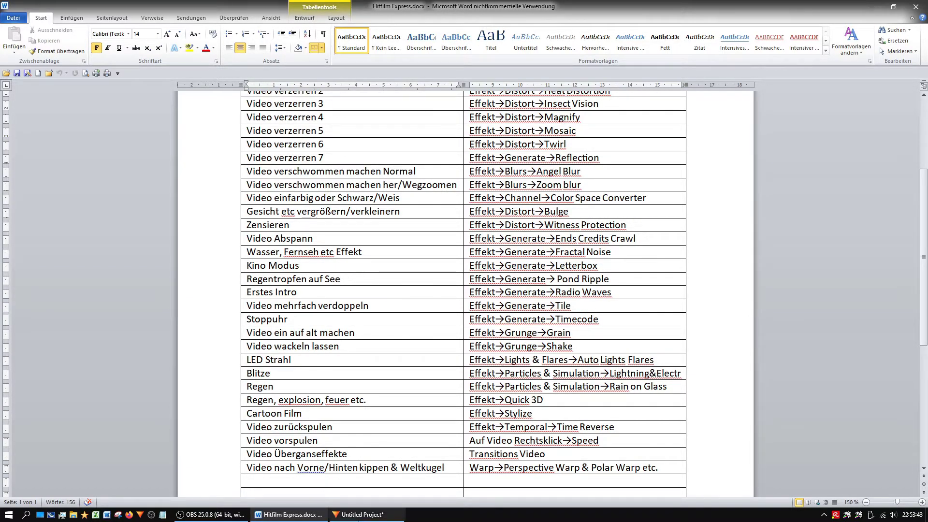
pyautogui.click(359, 514)
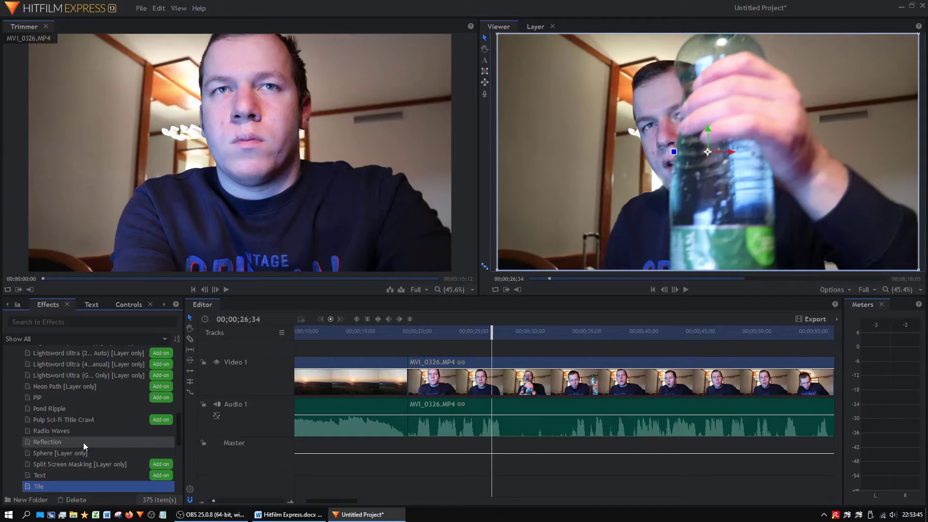
pyautogui.click(290, 514)
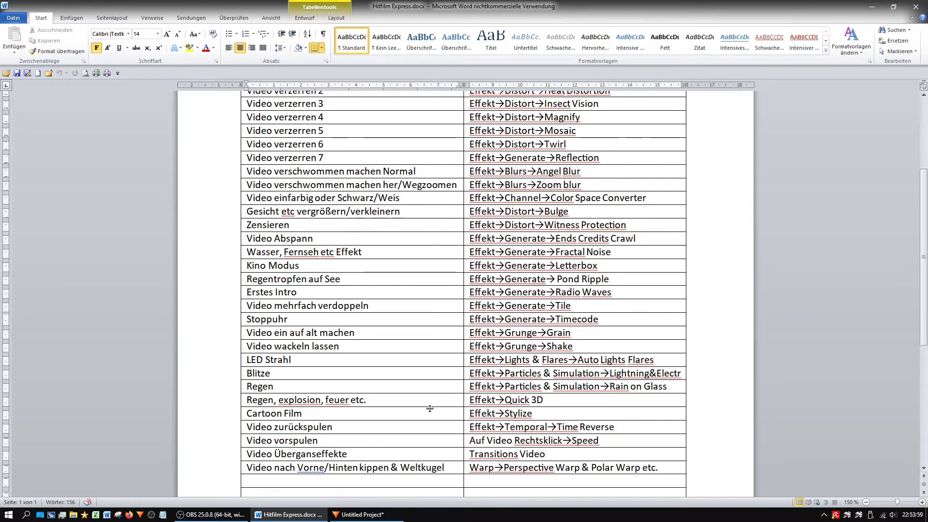
pyautogui.click(360, 514)
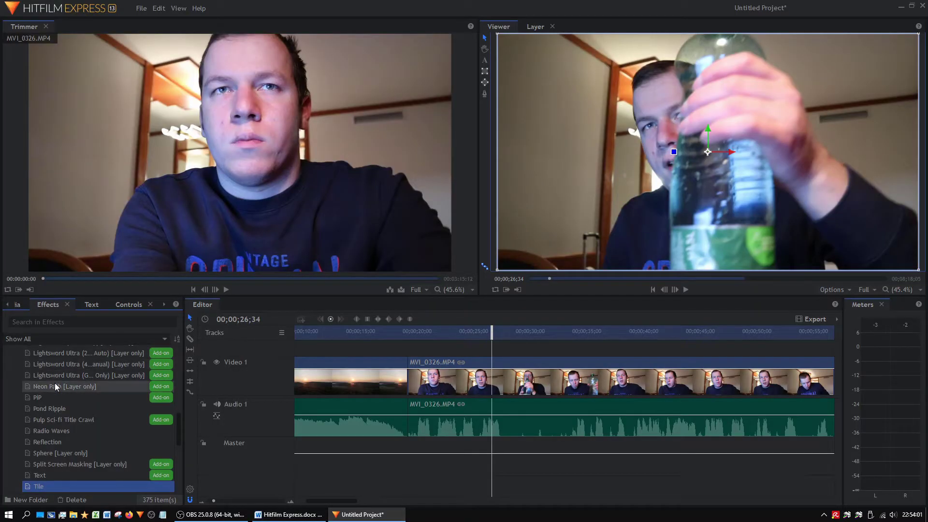
pyautogui.scroll(10, 51, 385)
pyautogui.click(7, 439)
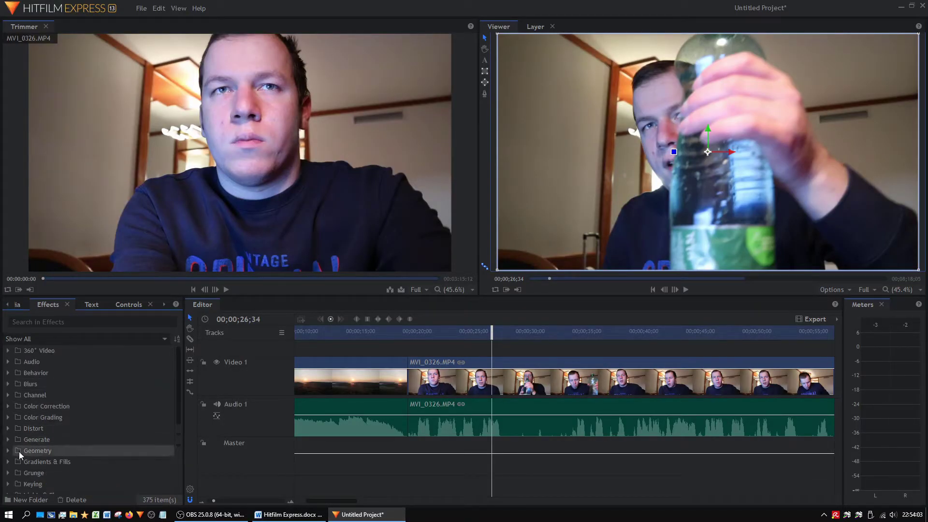
pyautogui.click(8, 472)
pyautogui.scroll(-3, 8, 473)
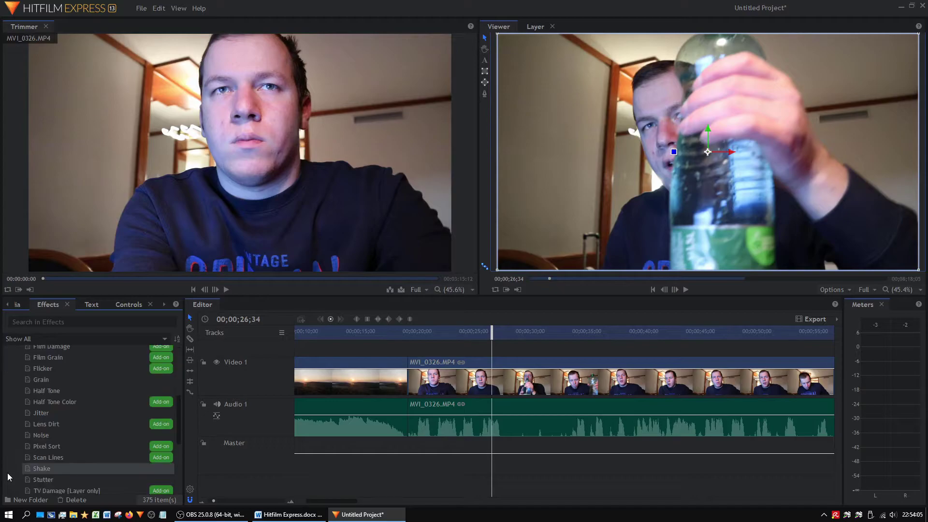
pyautogui.scroll(-3, 60, 483)
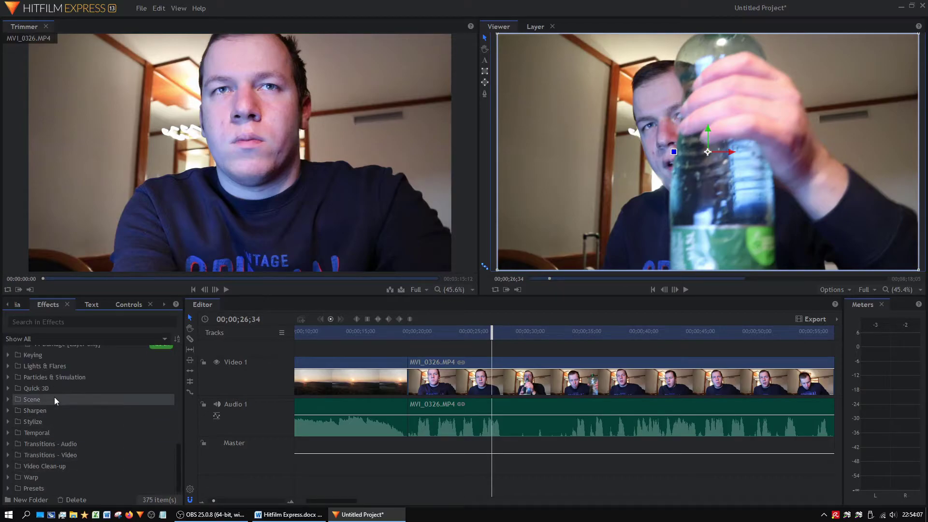
pyautogui.scroll(4, 66, 438)
pyautogui.moveTo(75, 382); pyautogui.dragTo(475, 369)
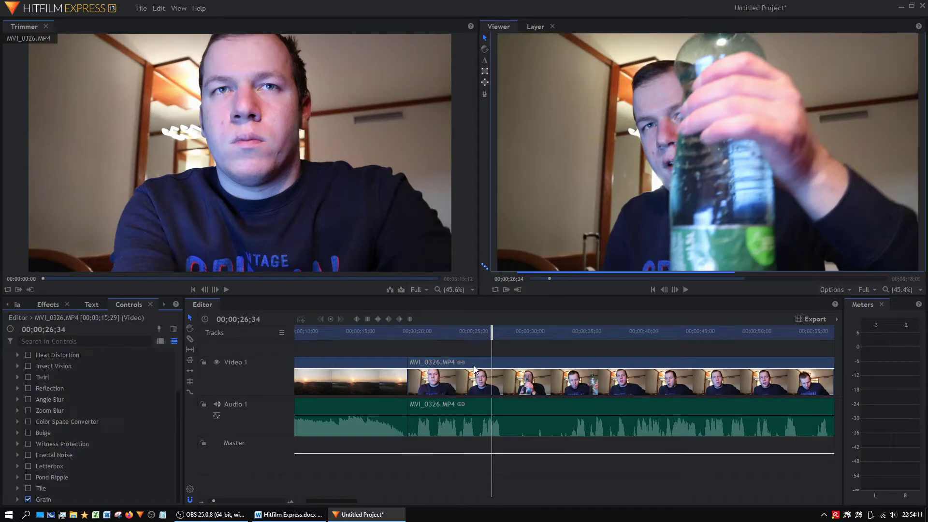
# - Set the Grain effect's Amount to 230.0 for a playback preview, and turn the effect off
pyautogui.click(17, 499)
pyautogui.moveTo(92, 465); pyautogui.dragTo(97, 465)
pyautogui.press('space')
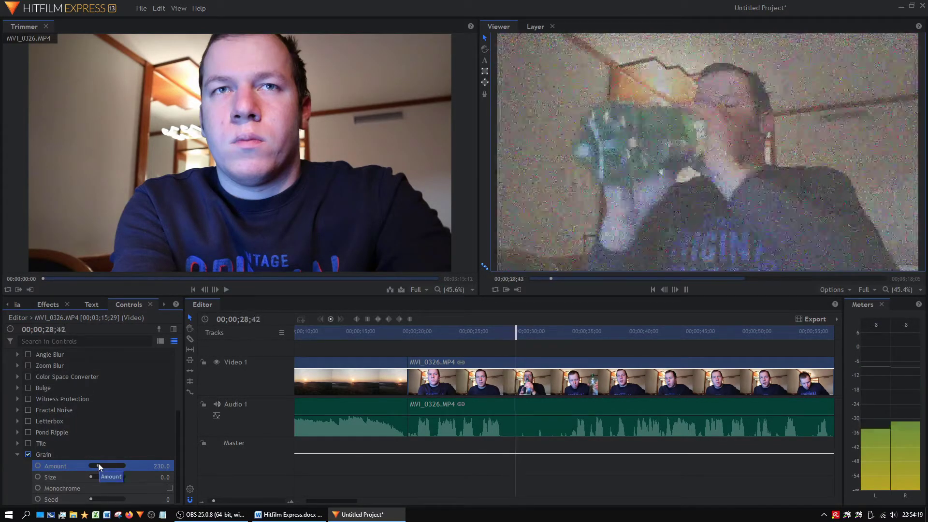
pyautogui.press('space')
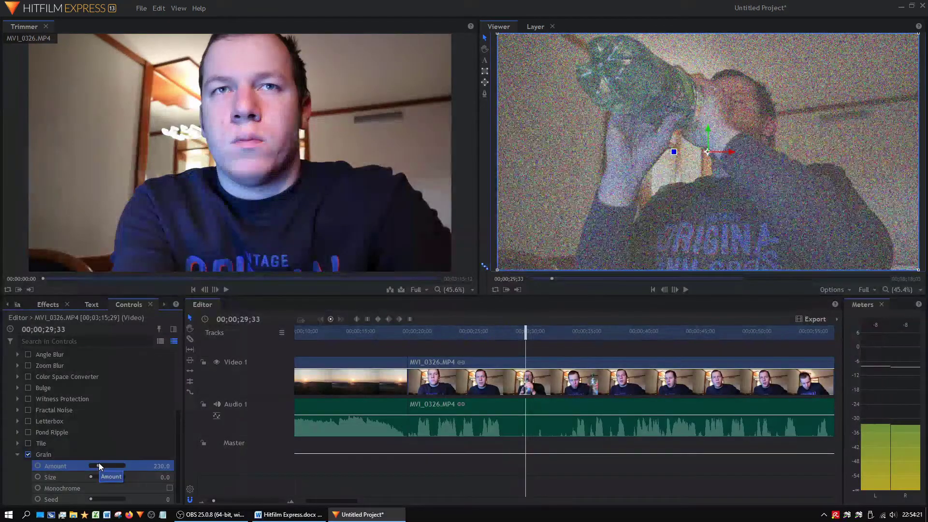
pyautogui.click(28, 454)
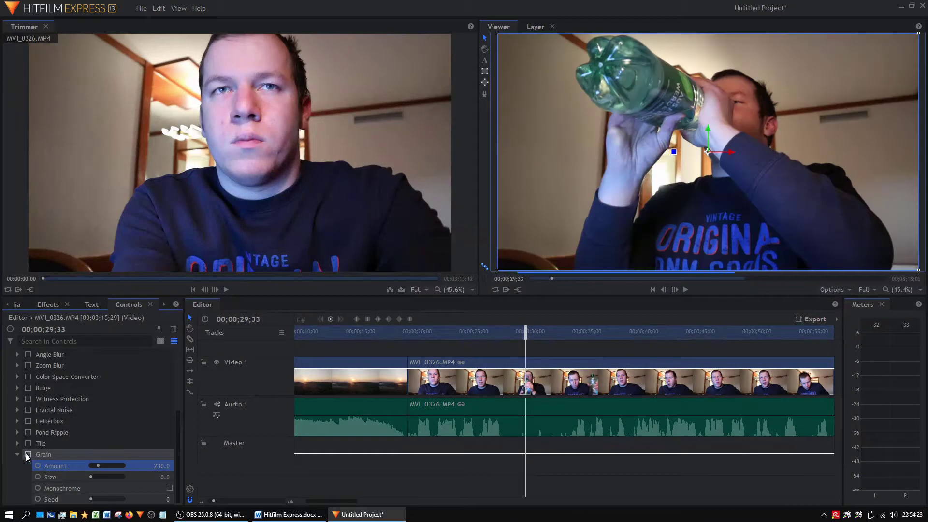
pyautogui.scroll(3, 23, 454)
# - Play the second clip again from near its start, and switch to Word to consult the effects list in Hitfilm Express.docx
pyautogui.click(48, 304)
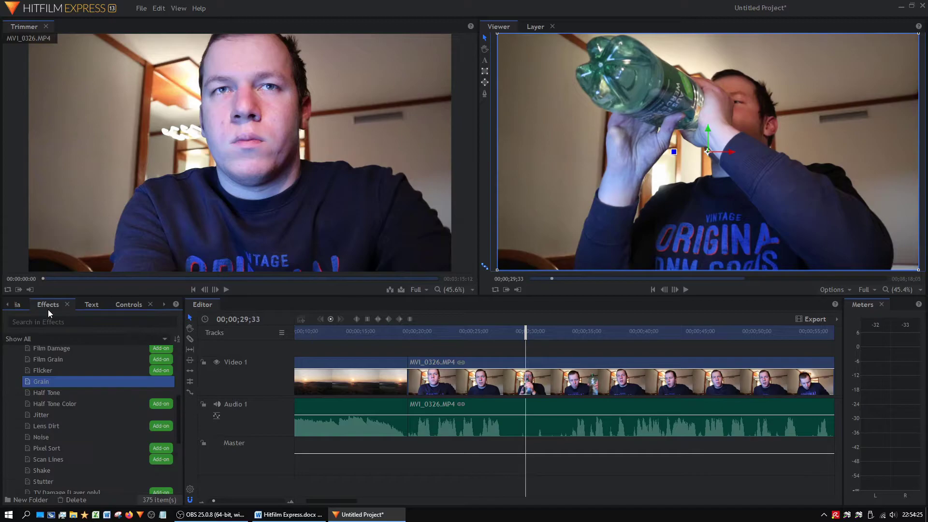
pyautogui.click(436, 335)
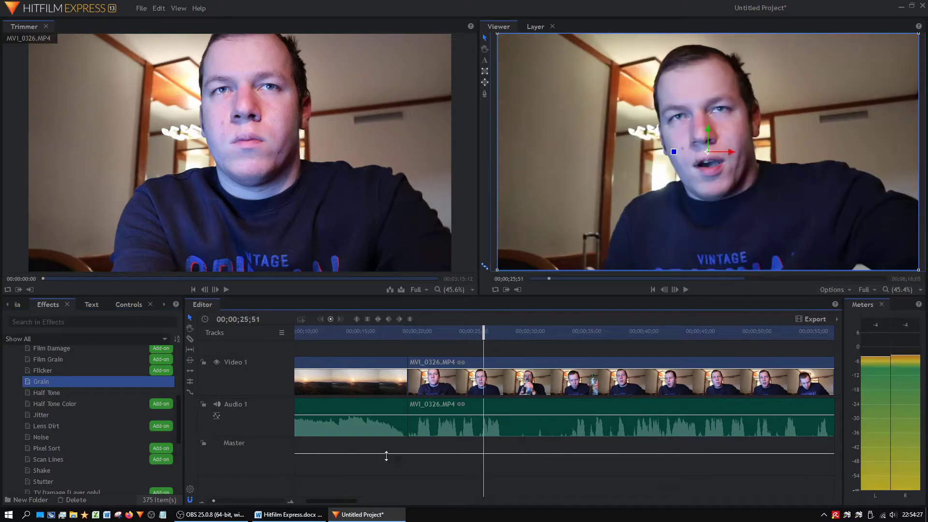
pyautogui.click(288, 515)
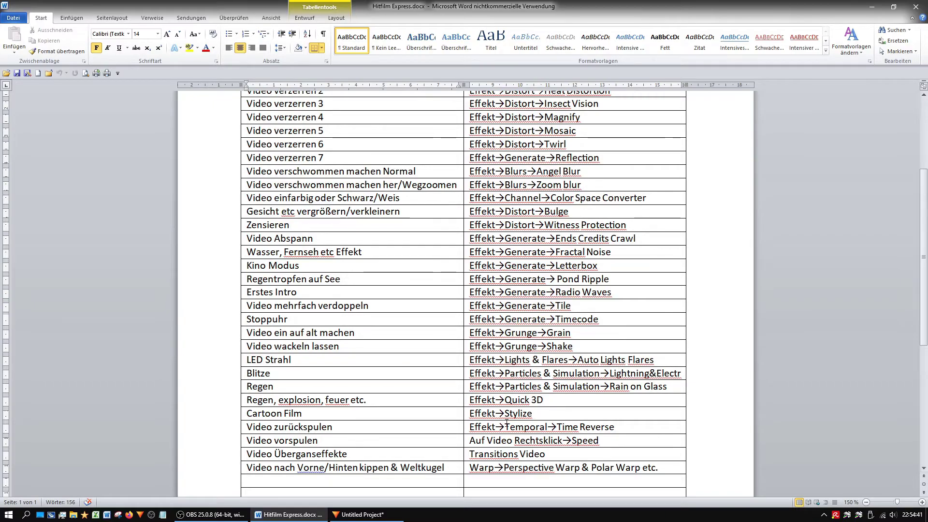
# - Return to HitFilm Express and apply the Cartoon effect from the Stylize category to the second clip
pyautogui.hotkey('alt', 'Tab')
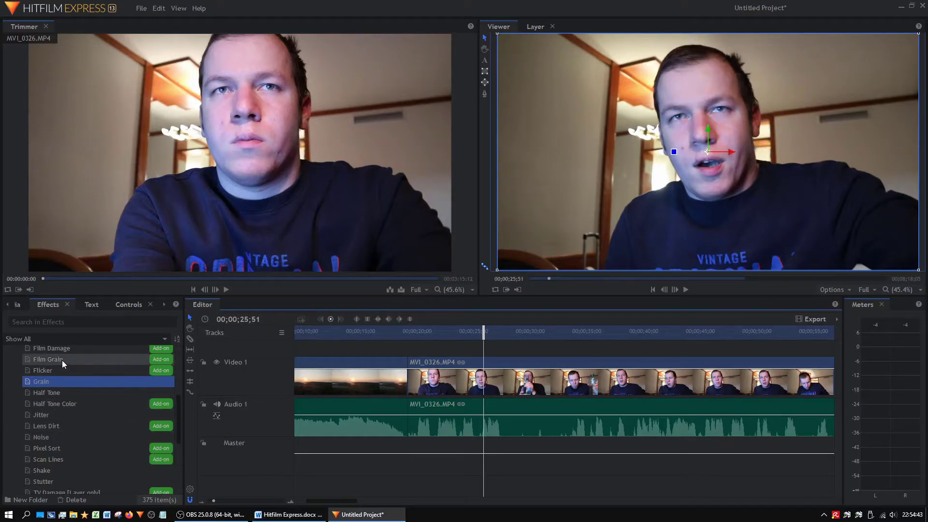
pyautogui.scroll(5, 68, 422)
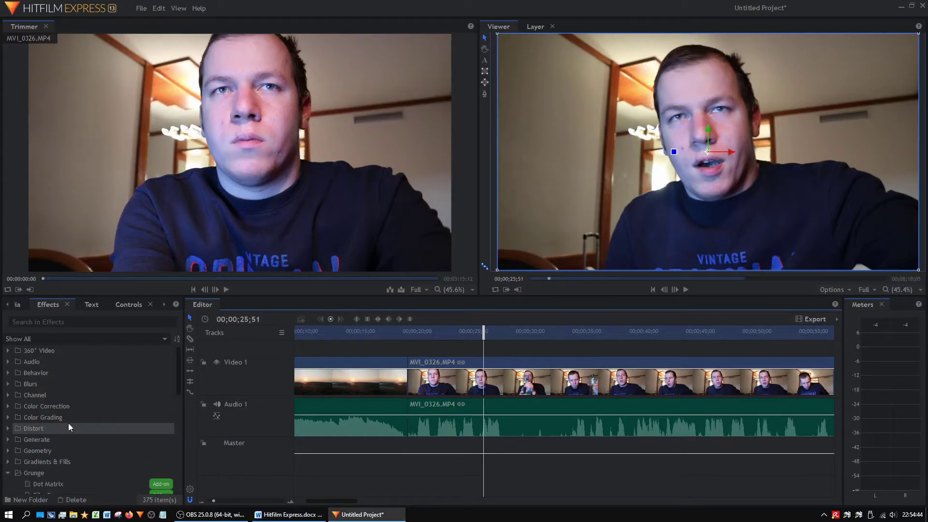
pyautogui.click(8, 474)
pyautogui.scroll(-5, 9, 473)
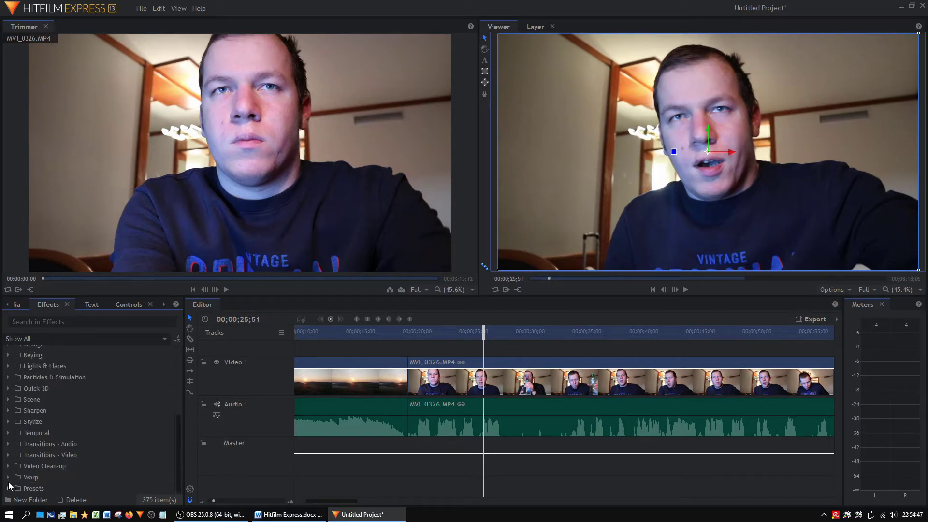
pyautogui.click(8, 422)
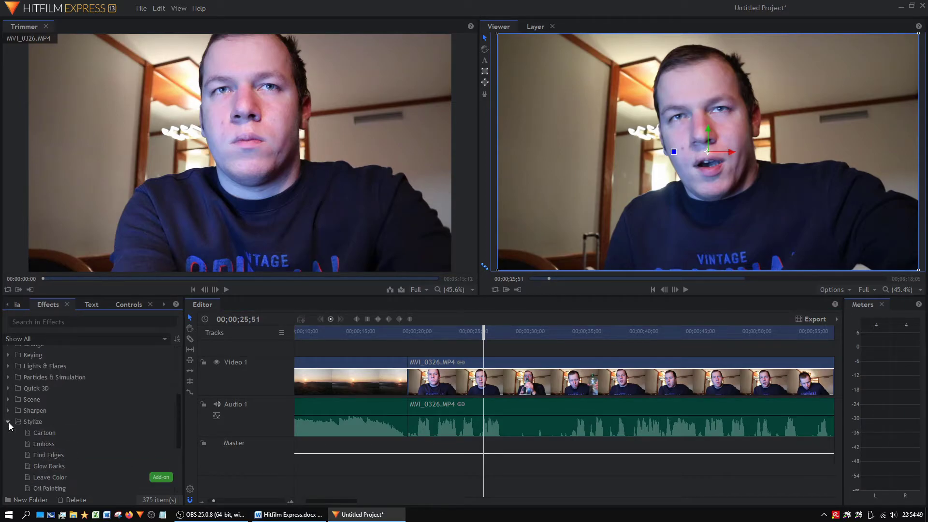
pyautogui.moveTo(45, 434); pyautogui.dragTo(460, 392)
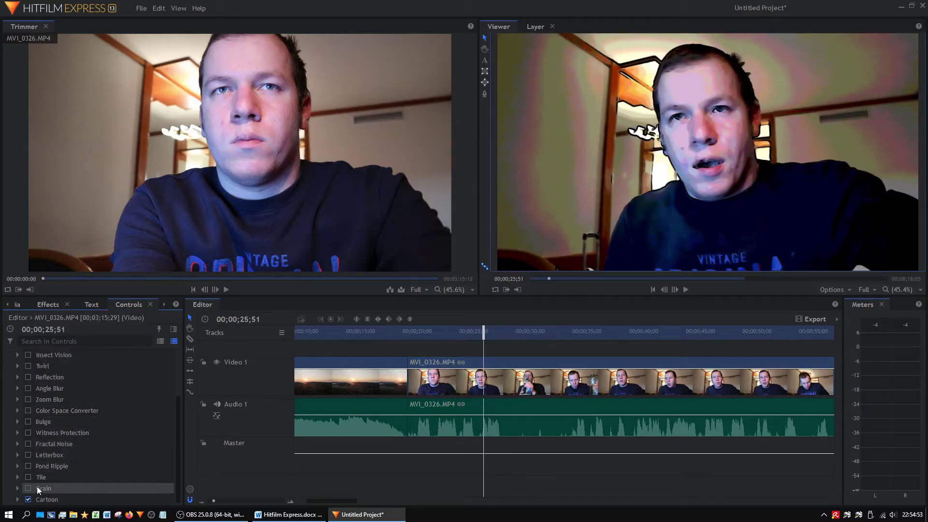
# - Try the Cartoon effect's White Lines, Neon and Line Art presets, and turn the effect off
pyautogui.click(34, 499)
pyautogui.scroll(-2, 36, 485)
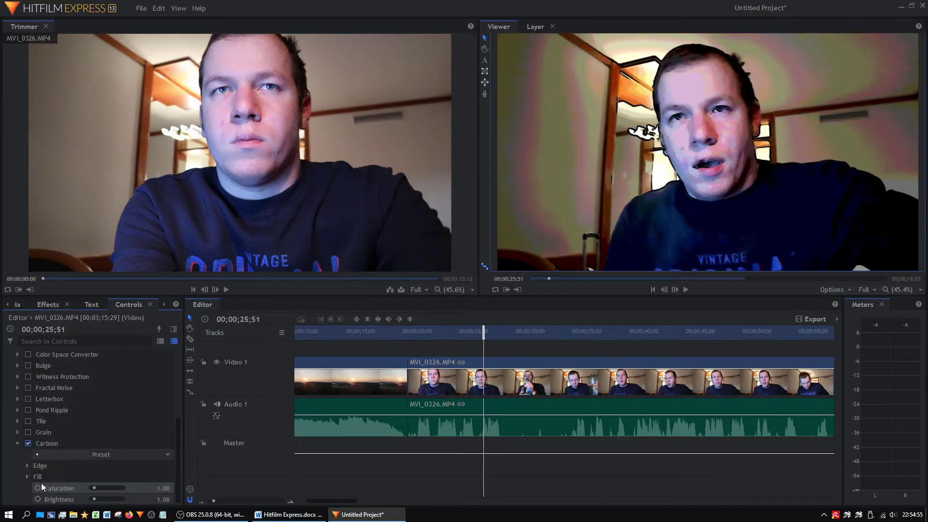
pyautogui.click(103, 453)
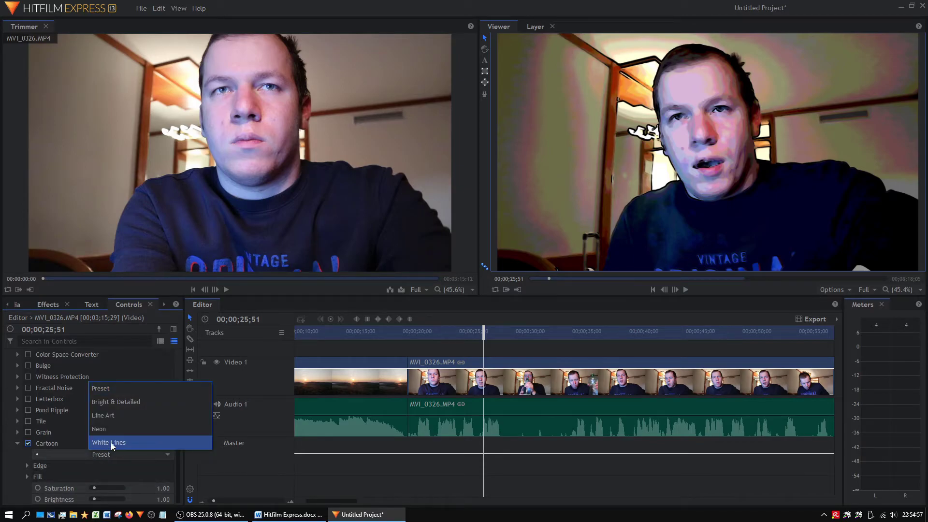
pyautogui.click(111, 443)
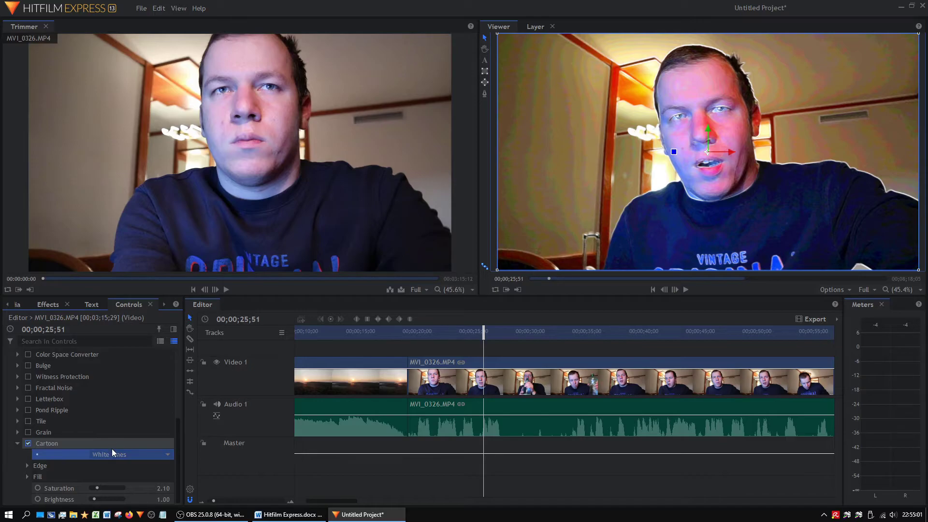
pyautogui.click(112, 449)
pyautogui.click(115, 431)
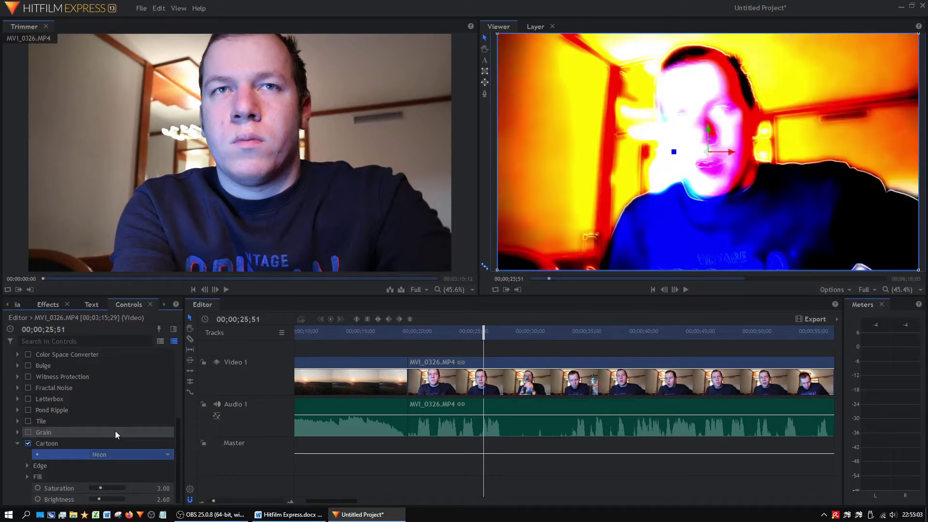
pyautogui.click(114, 455)
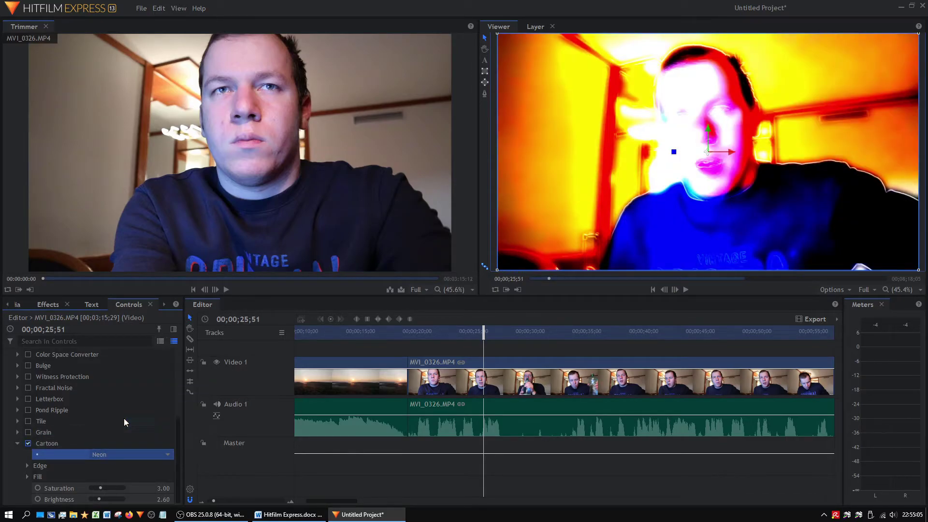
pyautogui.click(124, 415)
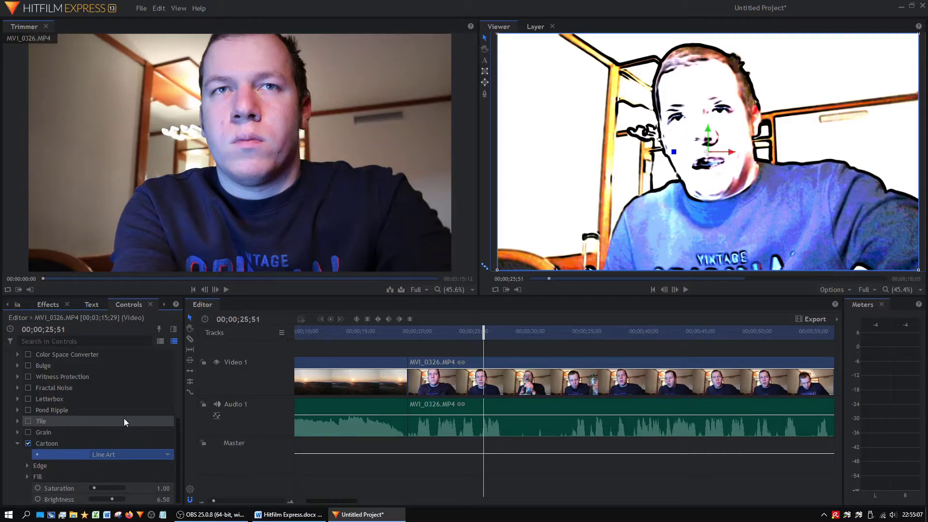
pyautogui.click(28, 443)
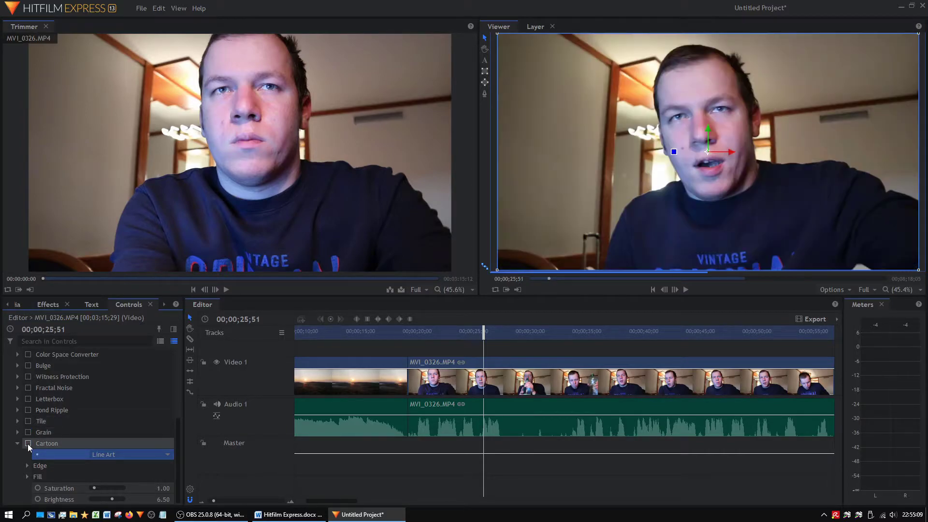
pyautogui.click(19, 443)
# - Look up the next effects in the Word document's list and return to HitFilm Express
pyautogui.click(47, 305)
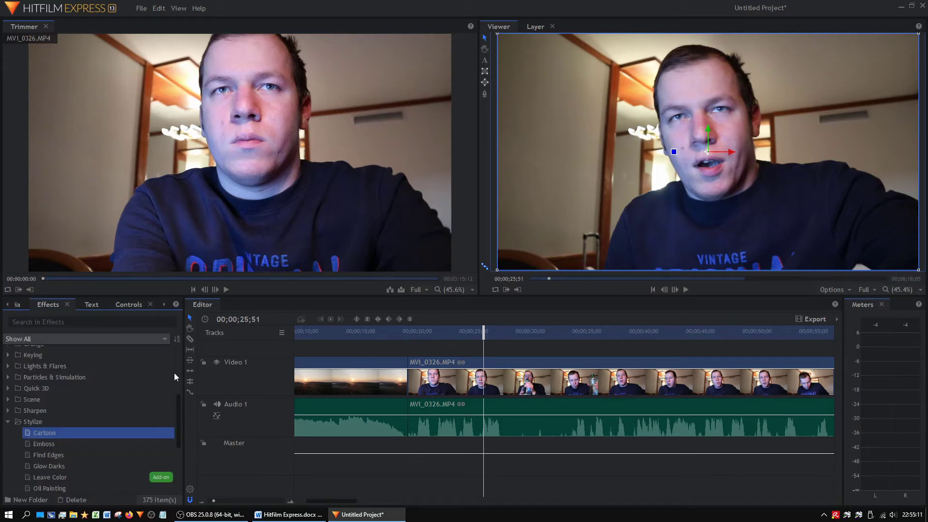
pyautogui.click(288, 515)
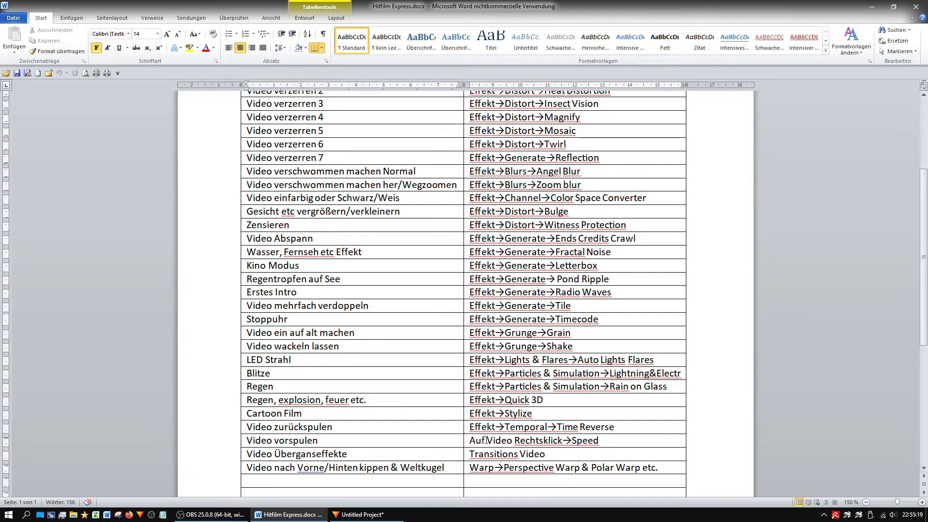
pyautogui.click(361, 515)
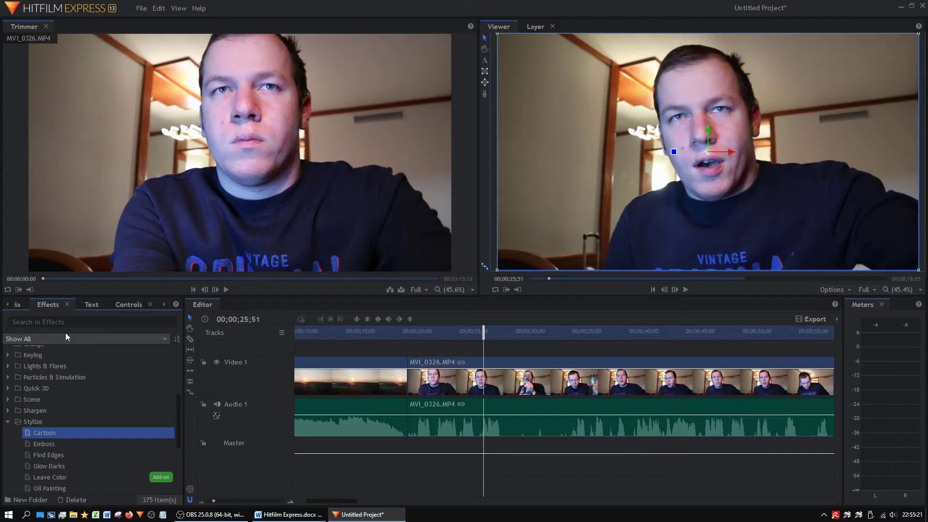
# - Apply the Speed effect from the Temporal category to the second clip
pyautogui.click(8, 420)
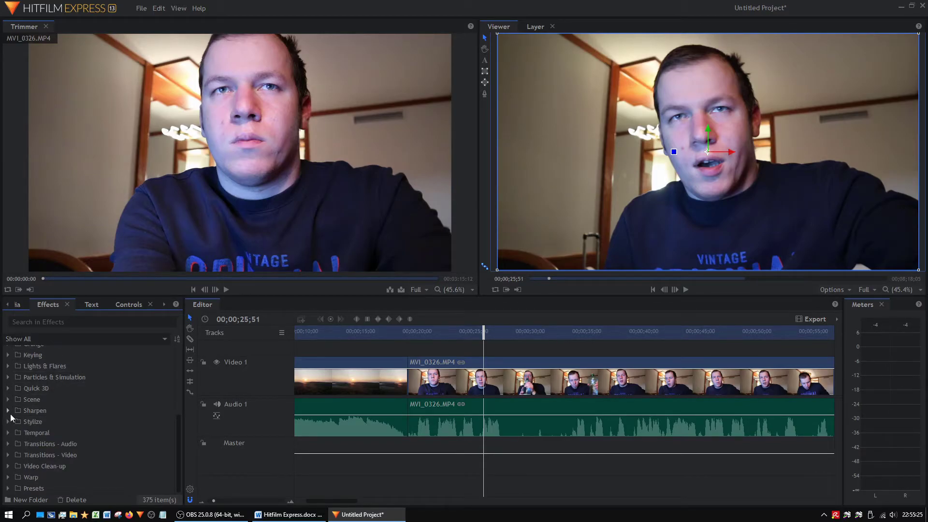
pyautogui.scroll(5, 10, 414)
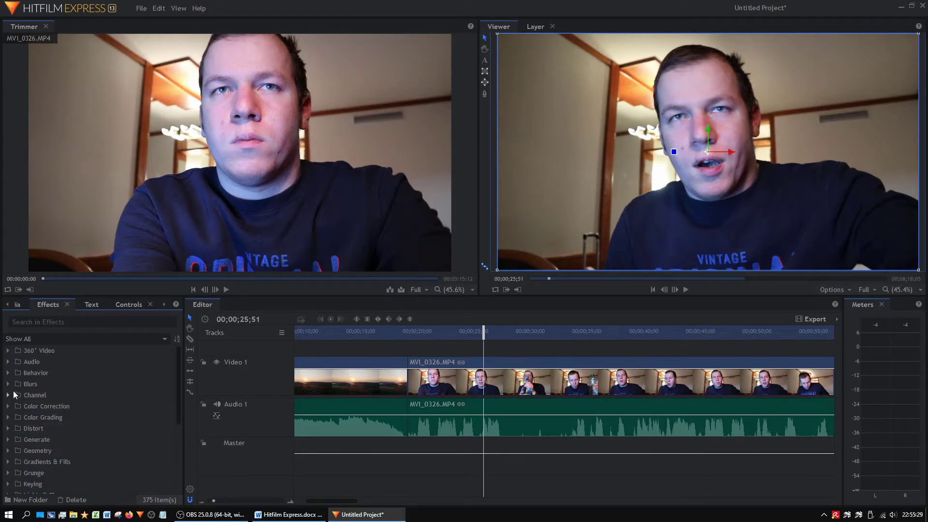
pyautogui.scroll(-4, 25, 428)
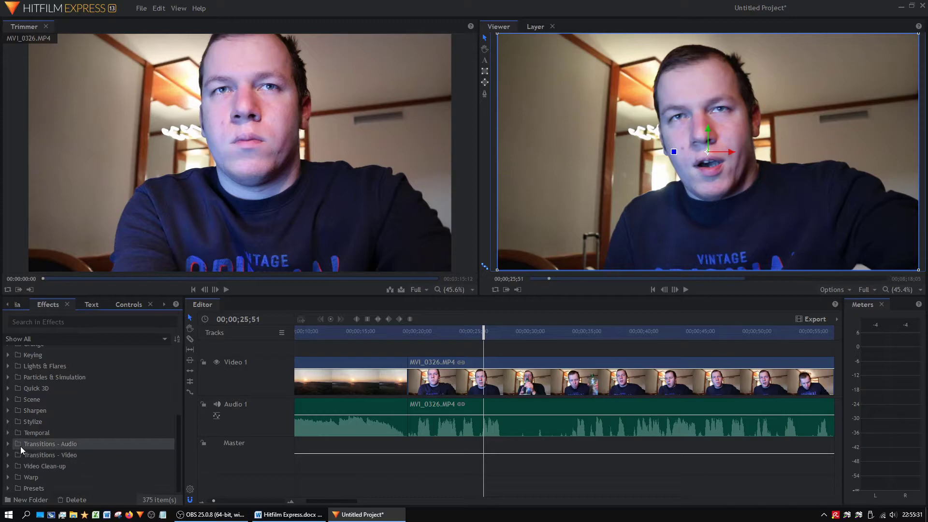
pyautogui.click(7, 433)
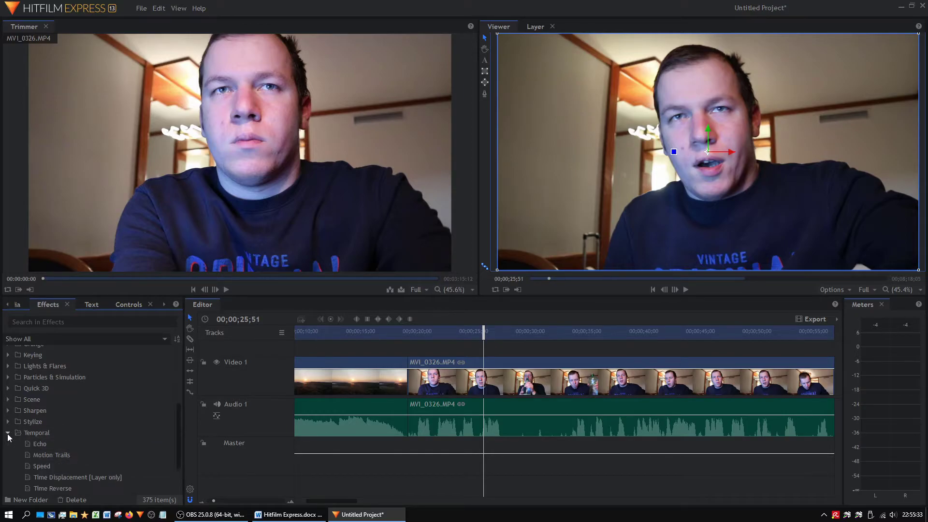
pyautogui.click(44, 465)
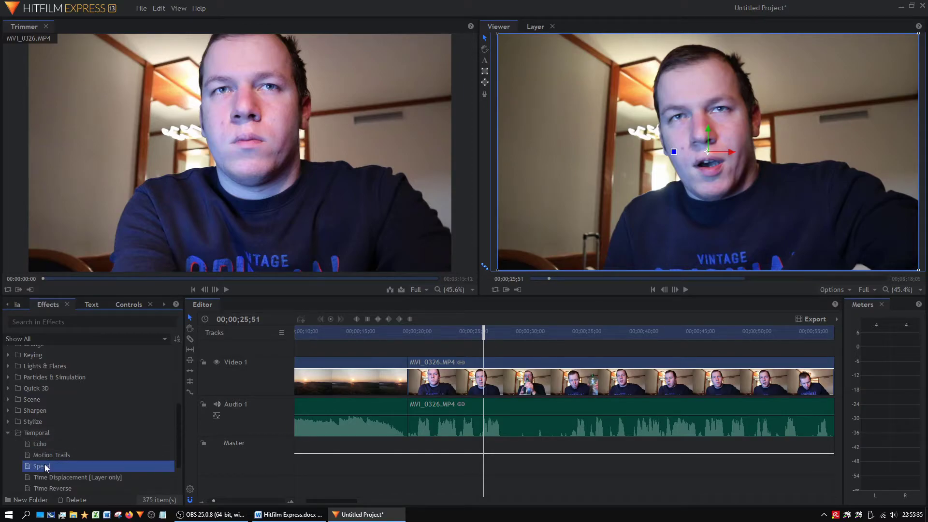
pyautogui.moveTo(45, 464); pyautogui.dragTo(444, 379)
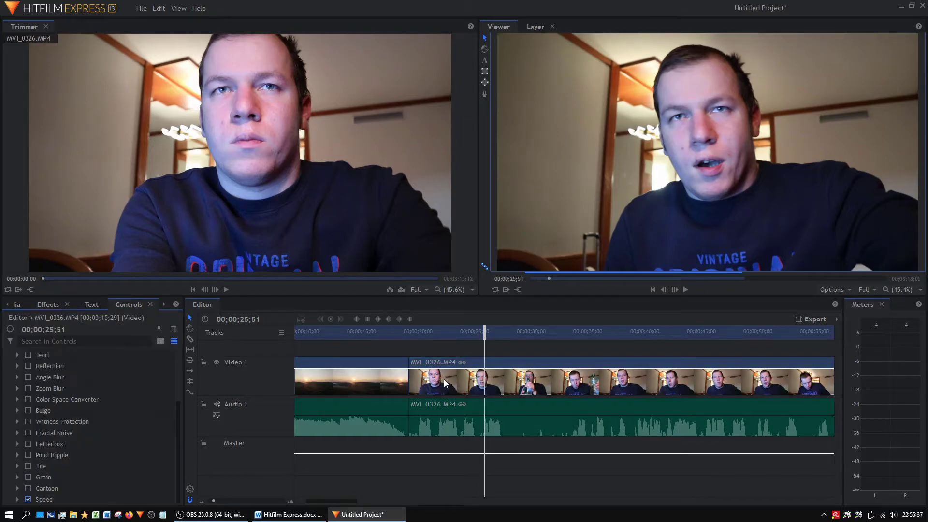
# - Set the Speed effect's Speed to 6.40 and preview the second clip in playback
pyautogui.click(18, 500)
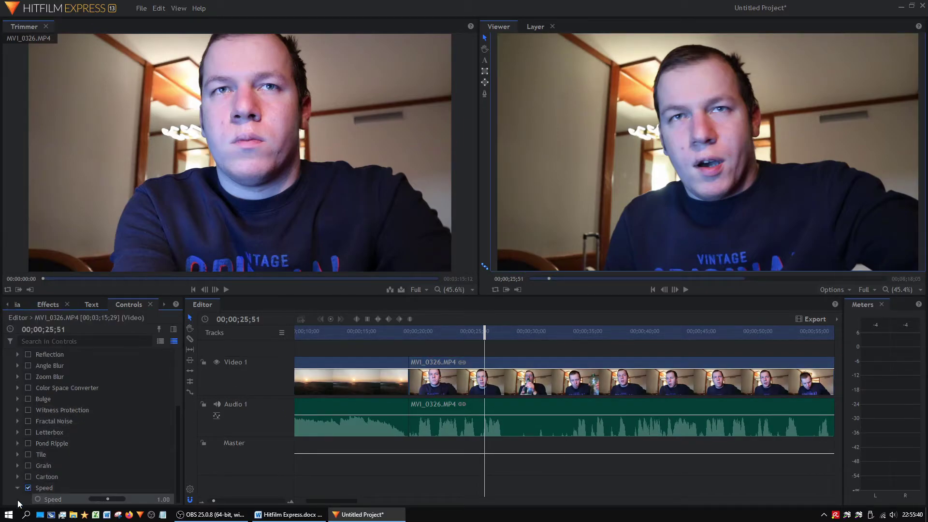
pyautogui.click(112, 500)
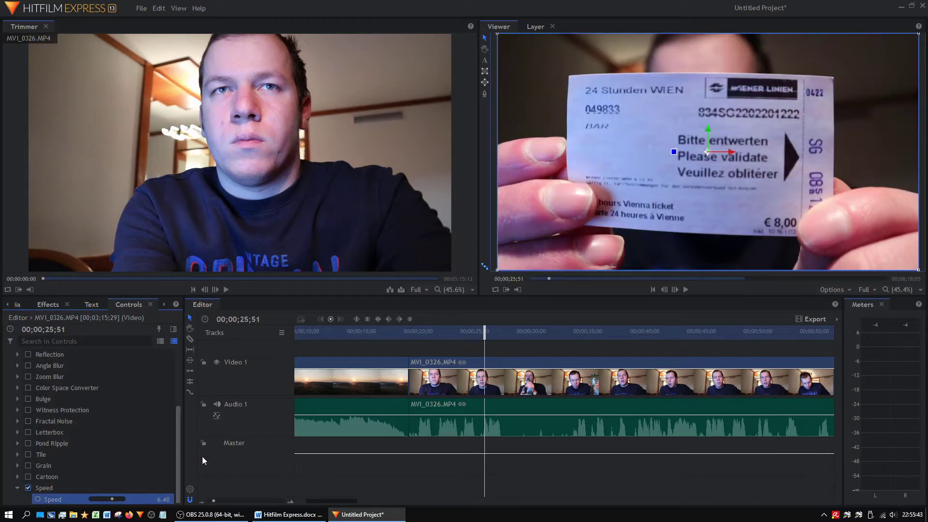
pyautogui.press('space')
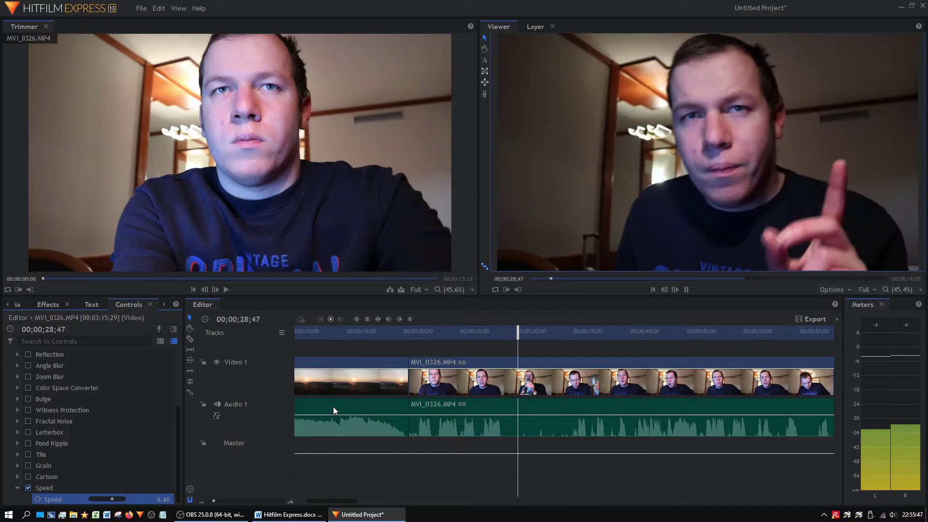
pyautogui.press('space')
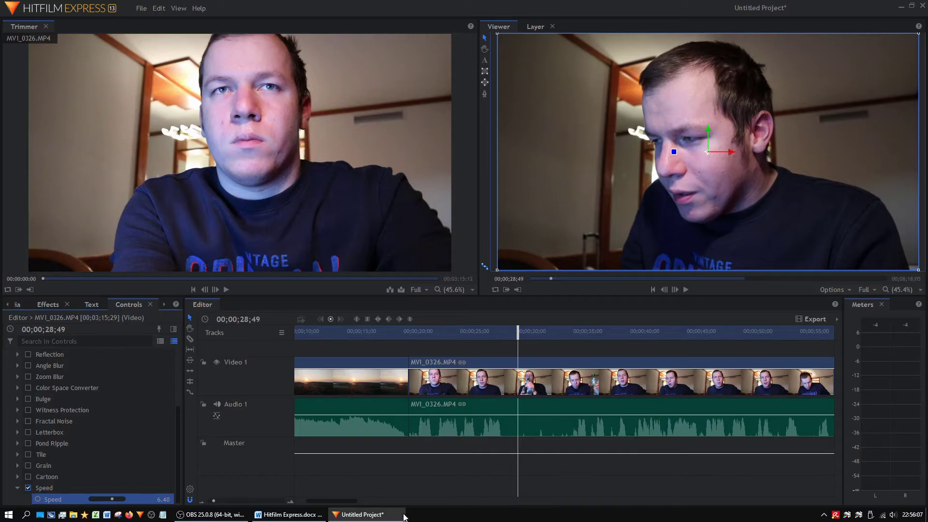
# - Check where the second clip ends on the timeline, and turn the Speed effect off
pyautogui.moveTo(338, 502); pyautogui.dragTo(555, 463)
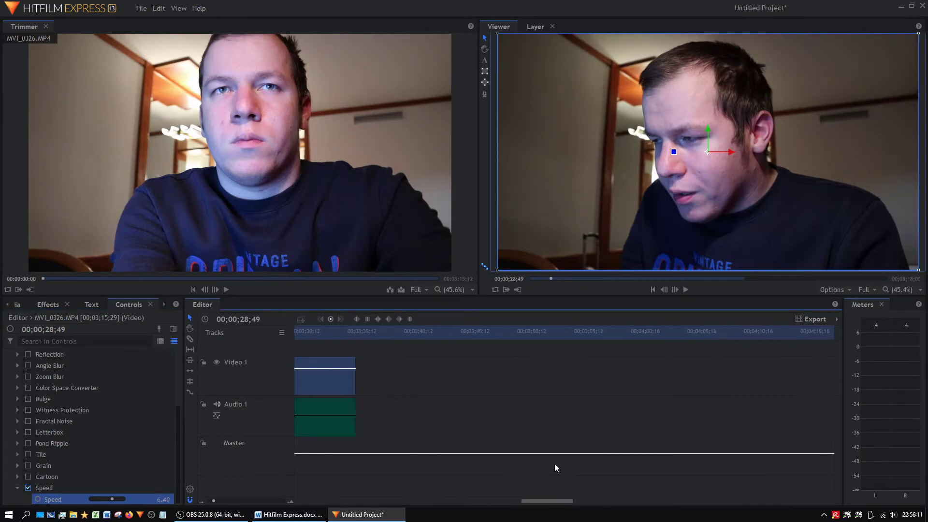
pyautogui.moveTo(513, 462); pyautogui.dragTo(308, 471)
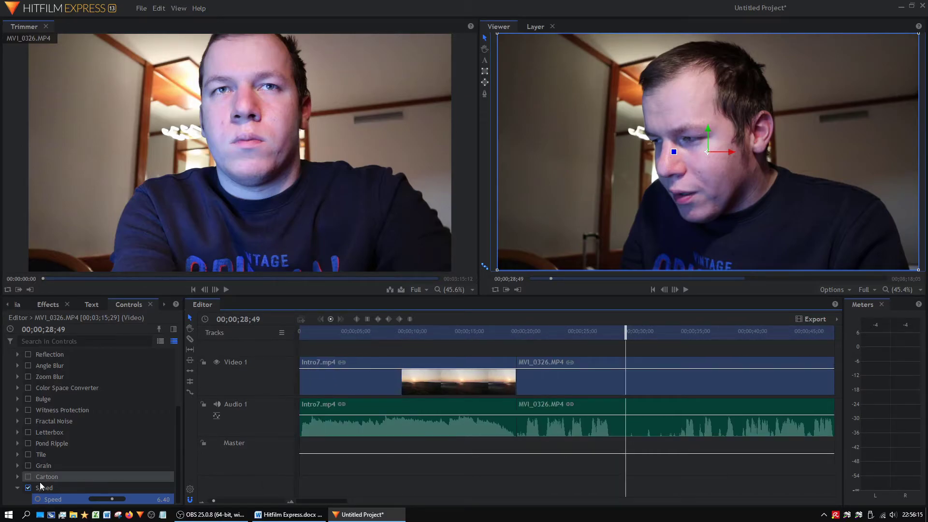
pyautogui.click(27, 488)
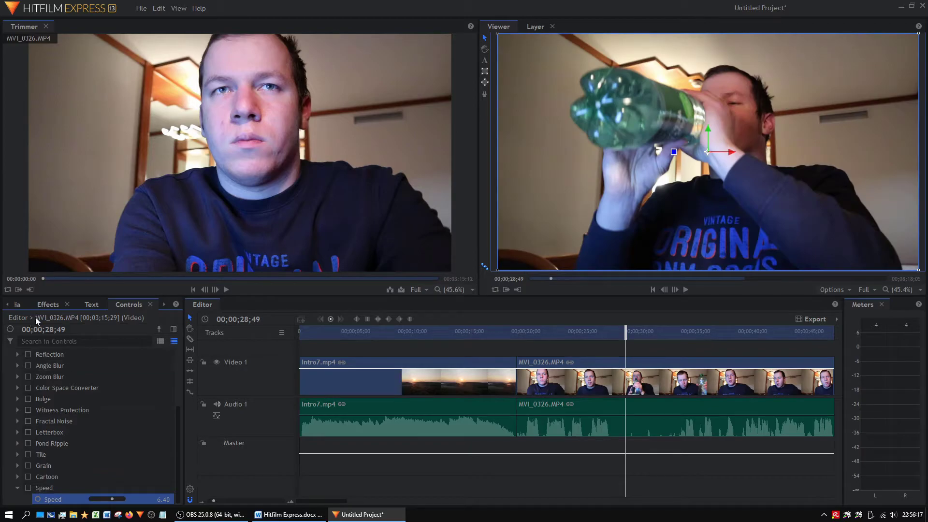
pyautogui.click(41, 304)
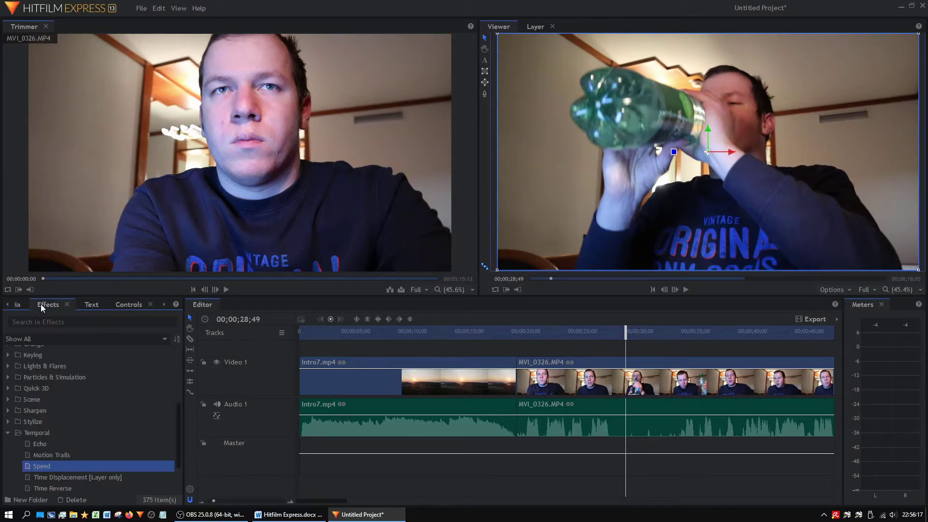
# - Set the second clip's playback speed to 200.00 % in its Speed/Duration settings and play it back
pyautogui.click(611, 383)
pyautogui.rightClick(611, 382)
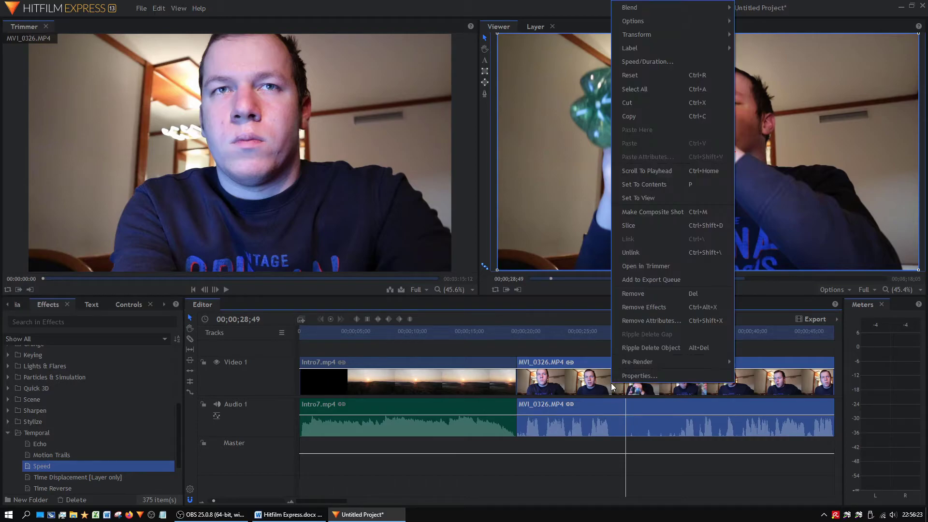
pyautogui.click(651, 58)
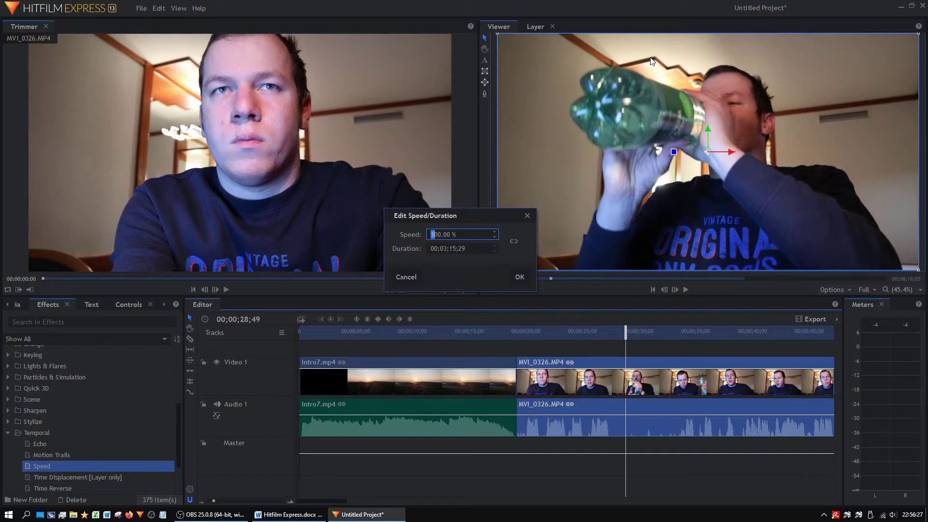
pyautogui.press('Return')
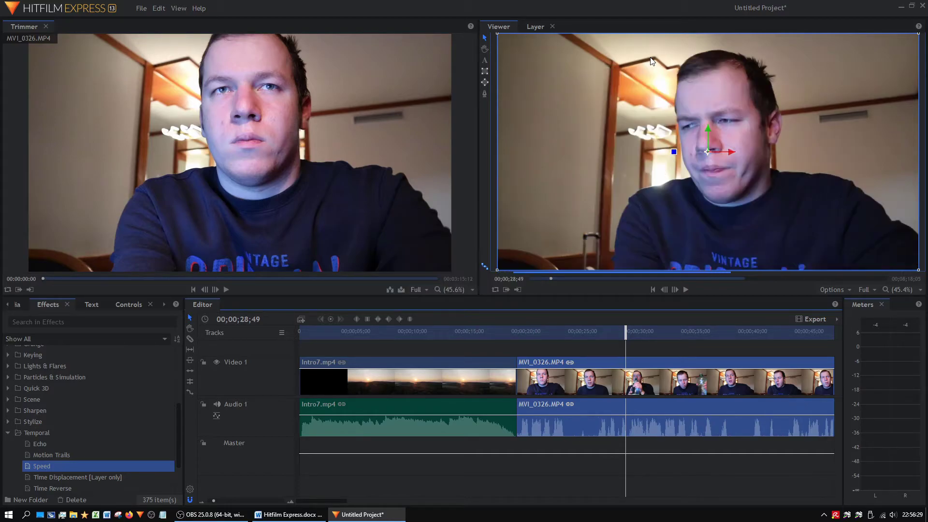
pyautogui.press('space')
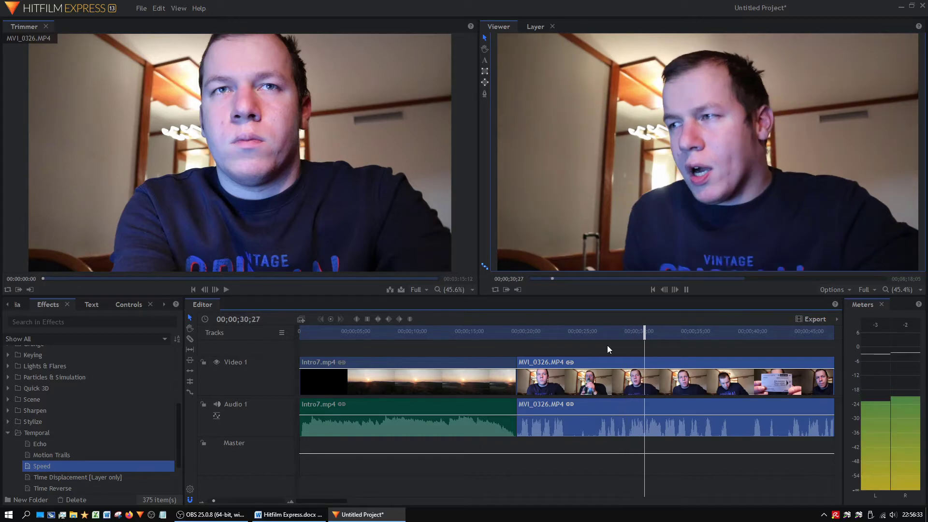
# - Return the second clip to its normal playback speed in its Speed/Duration settings and place the playhead at 00;00;22;52
pyautogui.click(593, 360)
pyautogui.rightClick(566, 379)
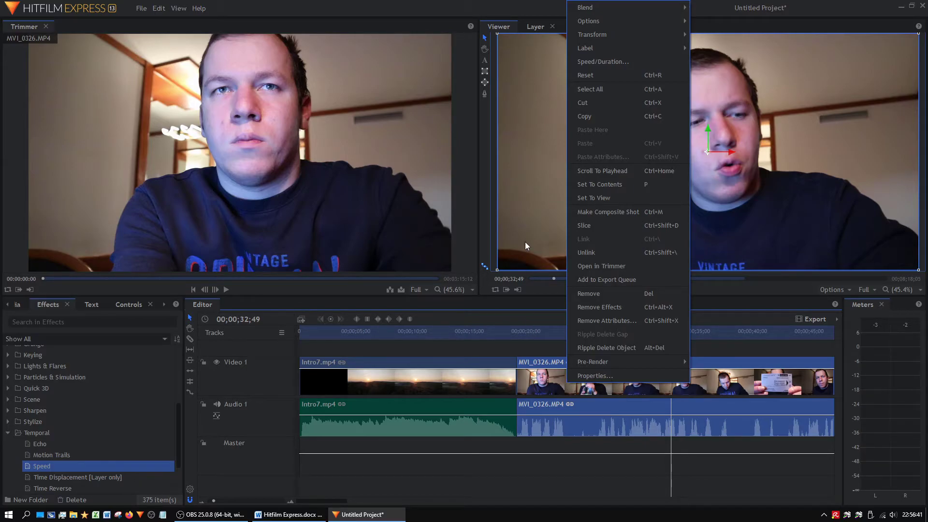
pyautogui.click(587, 62)
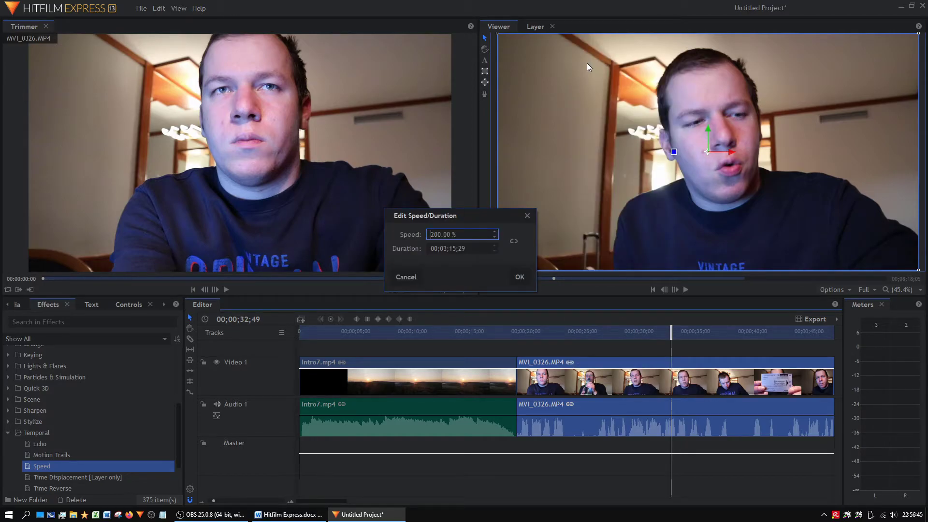
pyautogui.press('Return')
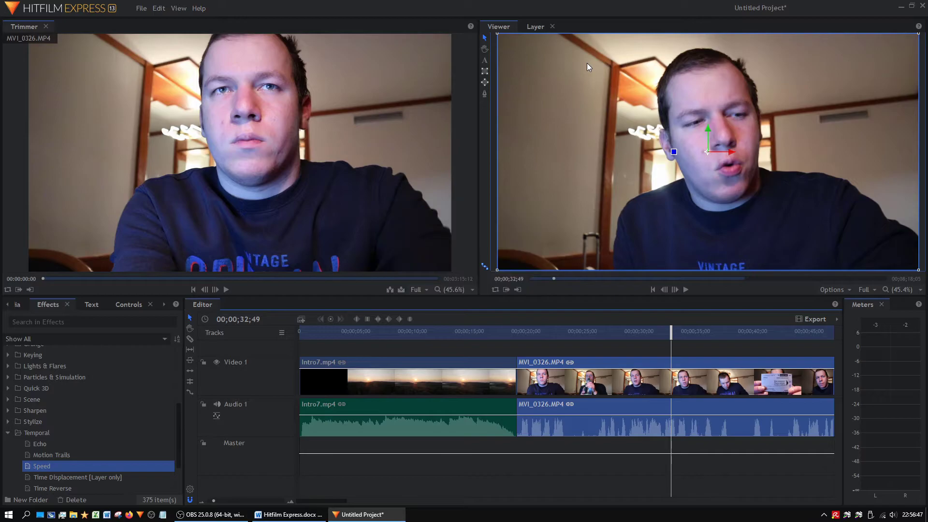
pyautogui.click(559, 335)
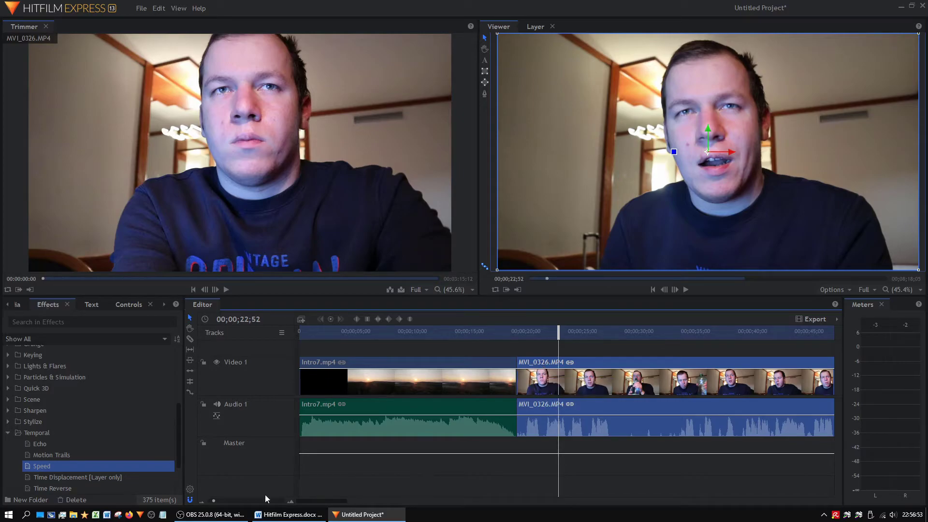
# - Check the effects list in the Word document and look through the Transitions - Video category in HitFilm Express
pyautogui.click(290, 514)
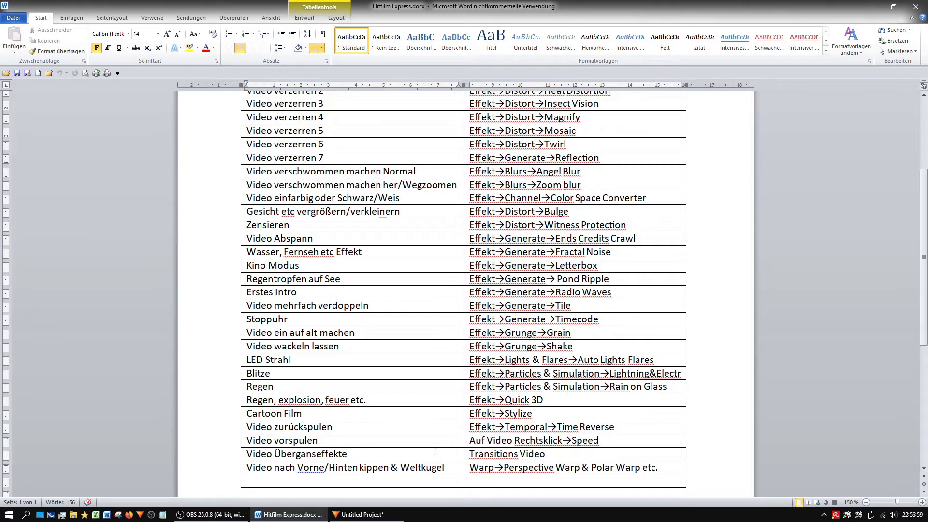
pyautogui.click(360, 514)
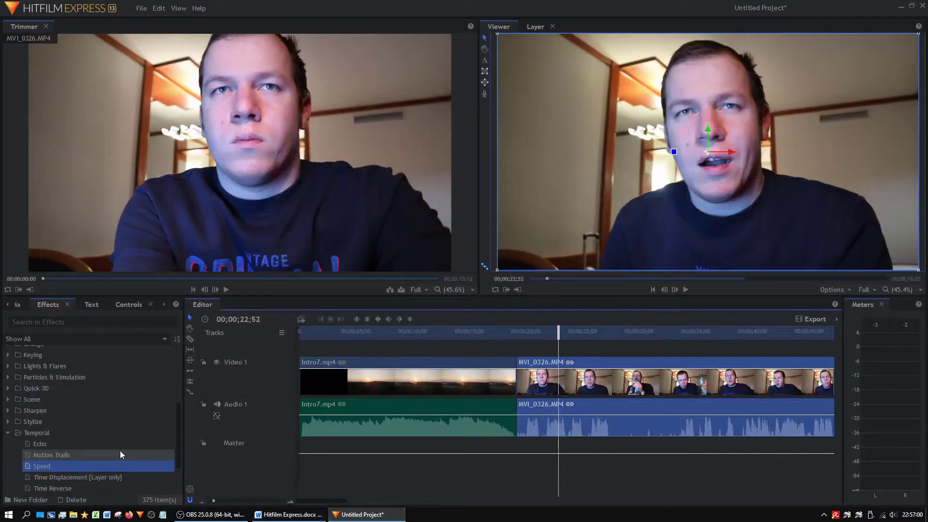
pyautogui.click(8, 433)
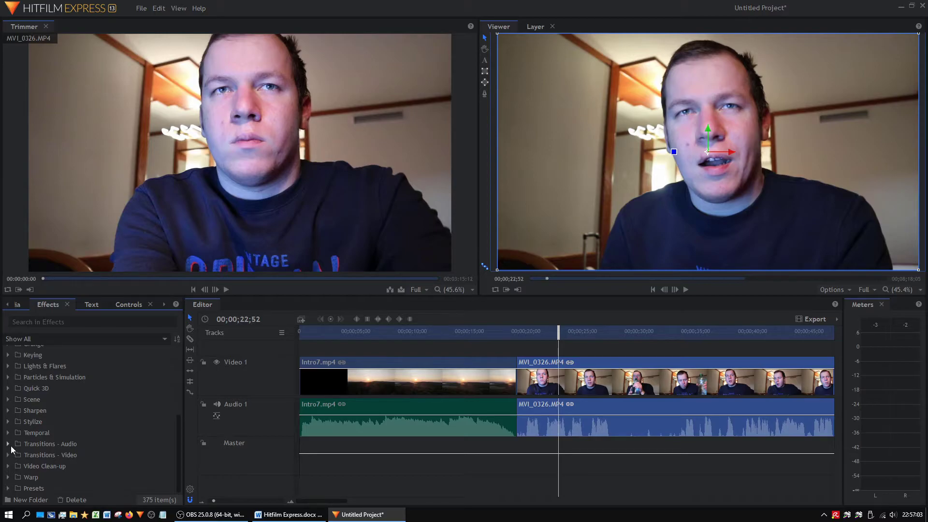
pyautogui.click(10, 453)
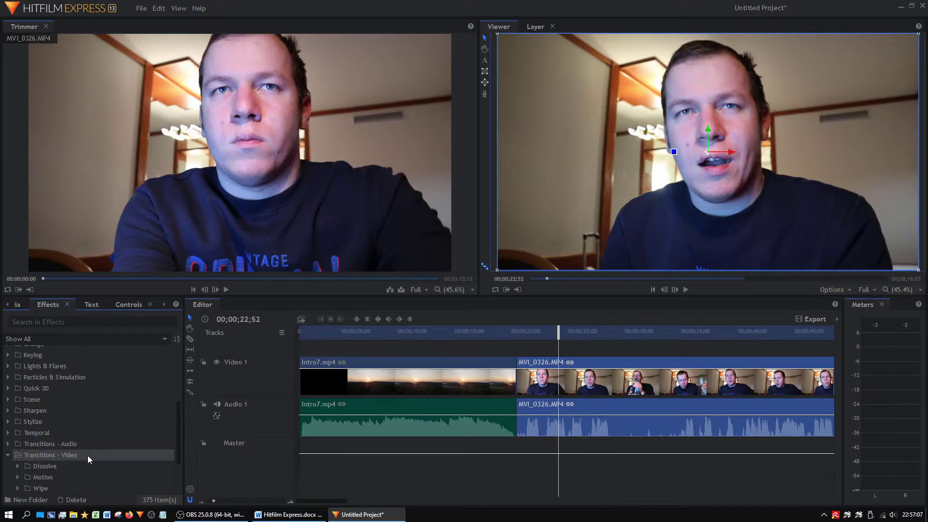
pyautogui.scroll(-3, 73, 456)
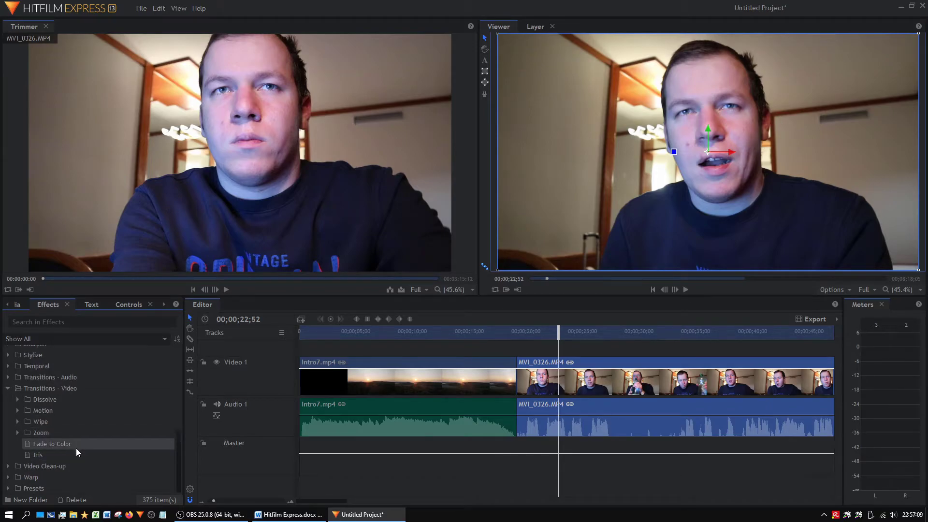
pyautogui.click(9, 388)
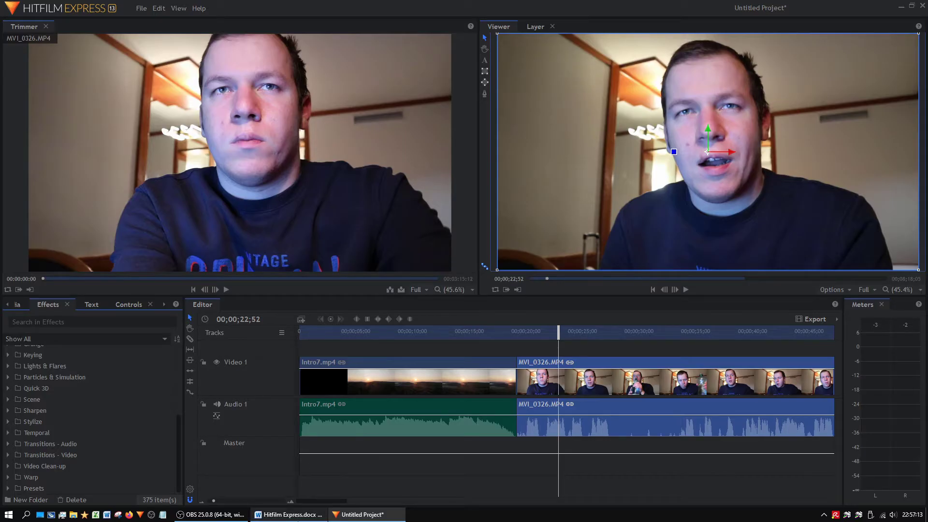
# - Recheck the Word effects list, and apply the Time Reverse effect from the Temporal category to the second clip in HitFilm Express
pyautogui.click(293, 514)
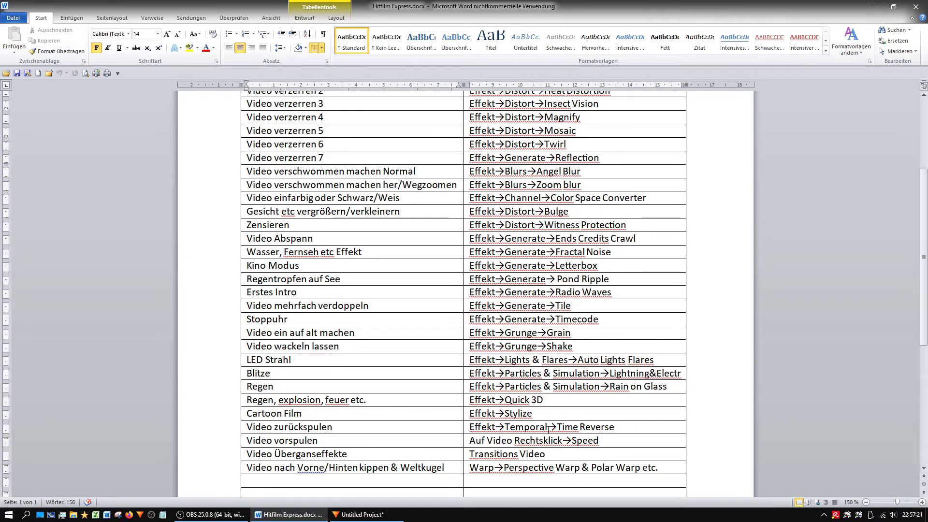
pyautogui.click(391, 516)
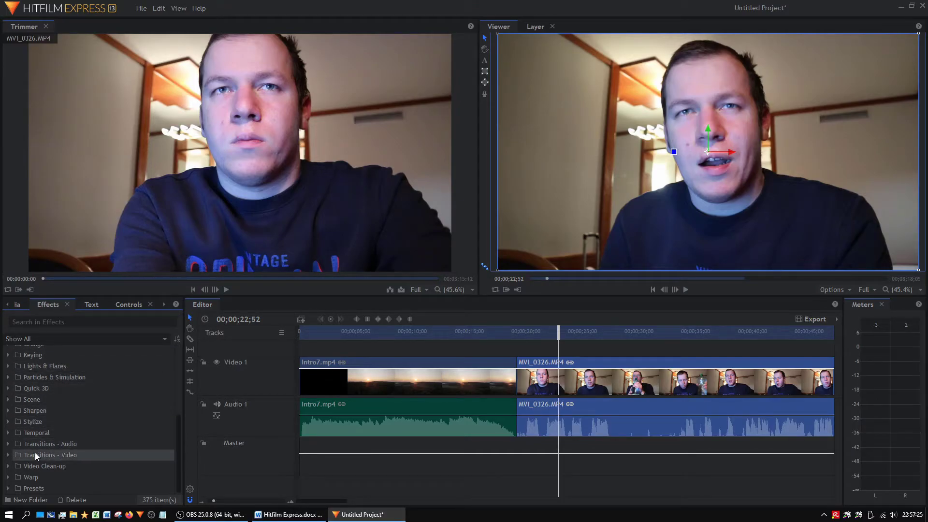
pyautogui.click(7, 433)
pyautogui.scroll(-2, 25, 450)
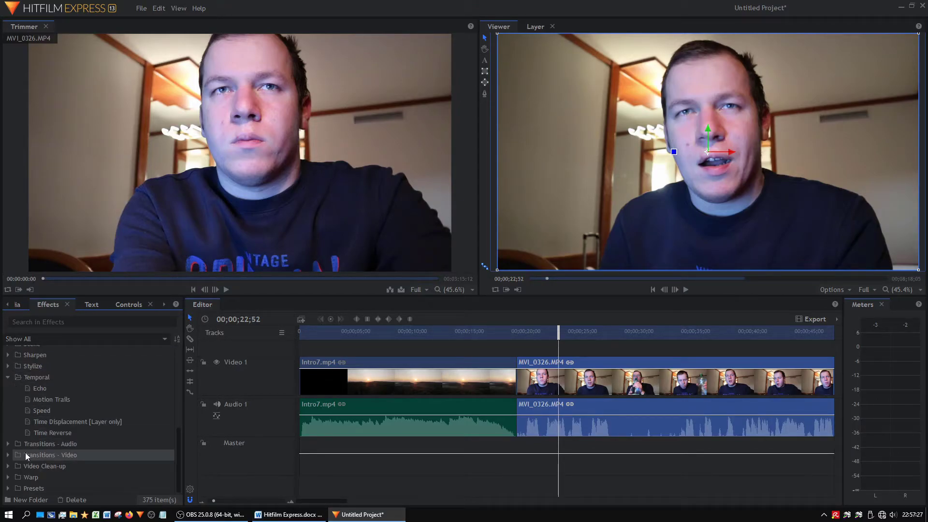
pyautogui.click(110, 432)
pyautogui.moveTo(113, 433); pyautogui.dragTo(558, 375)
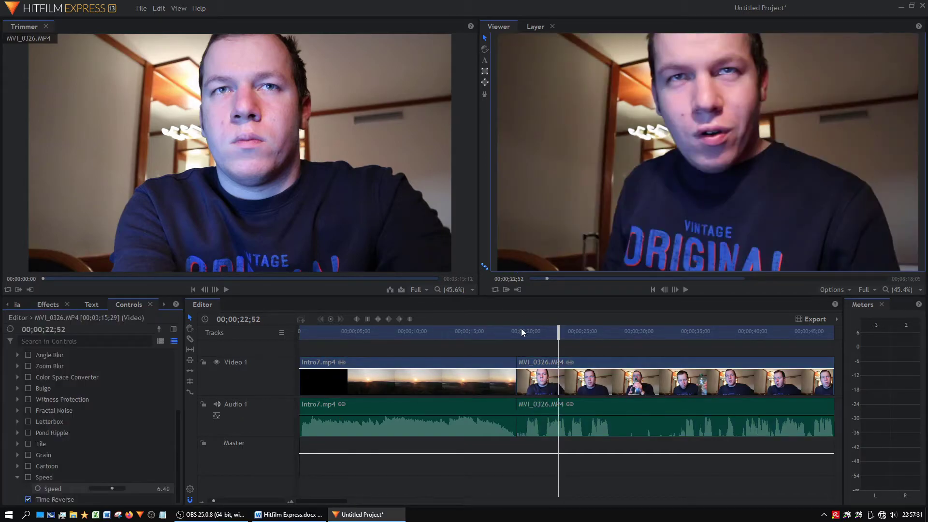
# - Play the second clip from near its start to preview Time Reverse, and turn the effect off
pyautogui.click(521, 329)
pyautogui.press('space')
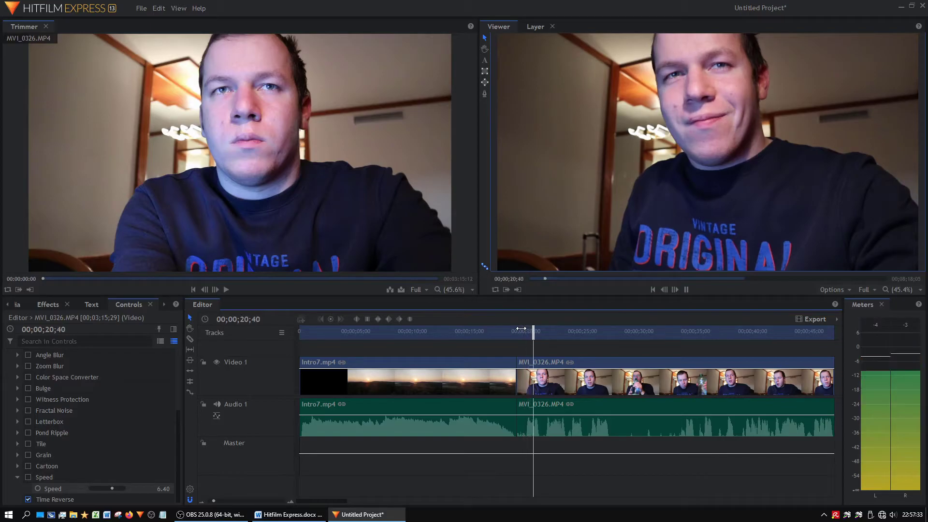
pyautogui.press('space')
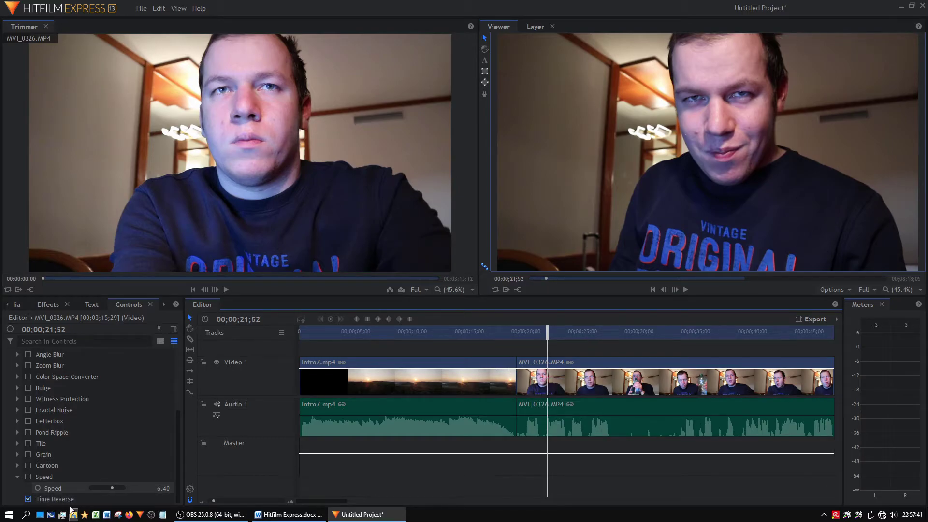
pyautogui.click(26, 498)
pyautogui.click(50, 306)
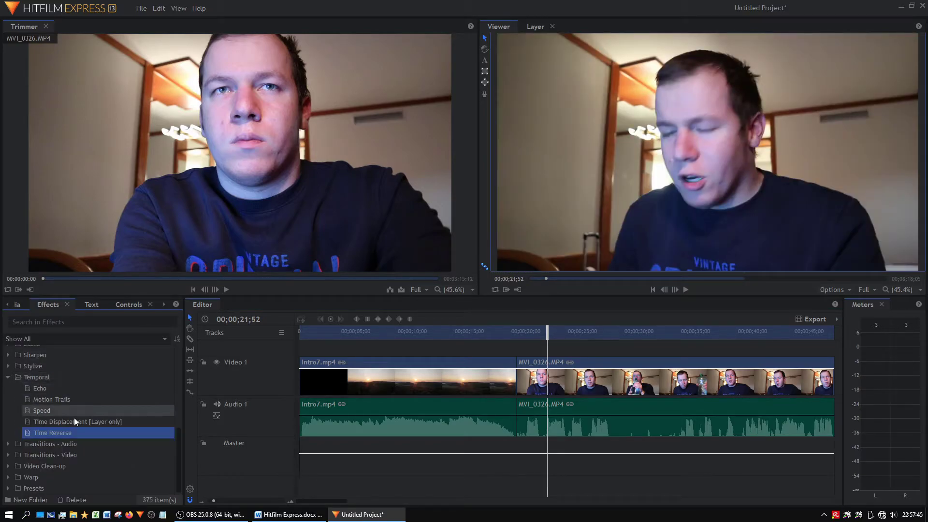
# - Add another Time Reverse effect to the second clip's video
pyautogui.click(558, 374)
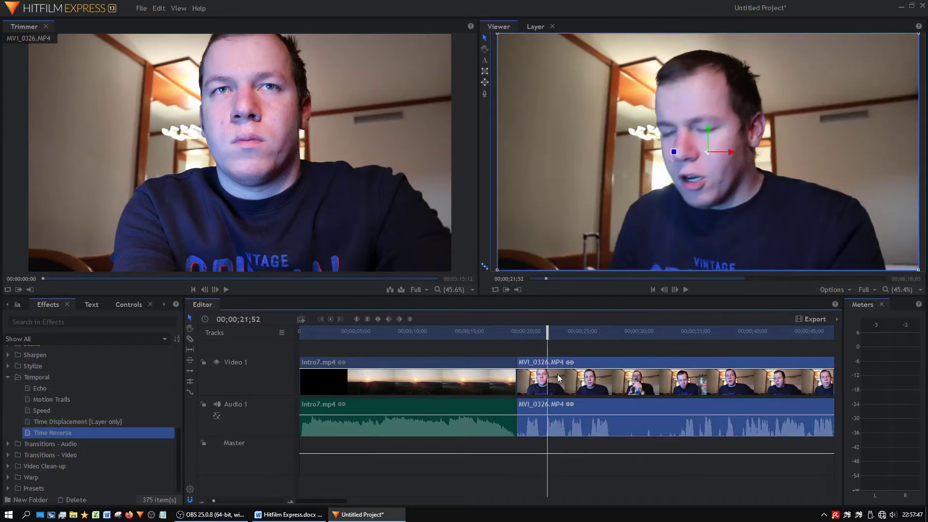
pyautogui.moveTo(53, 432); pyautogui.dragTo(298, 426)
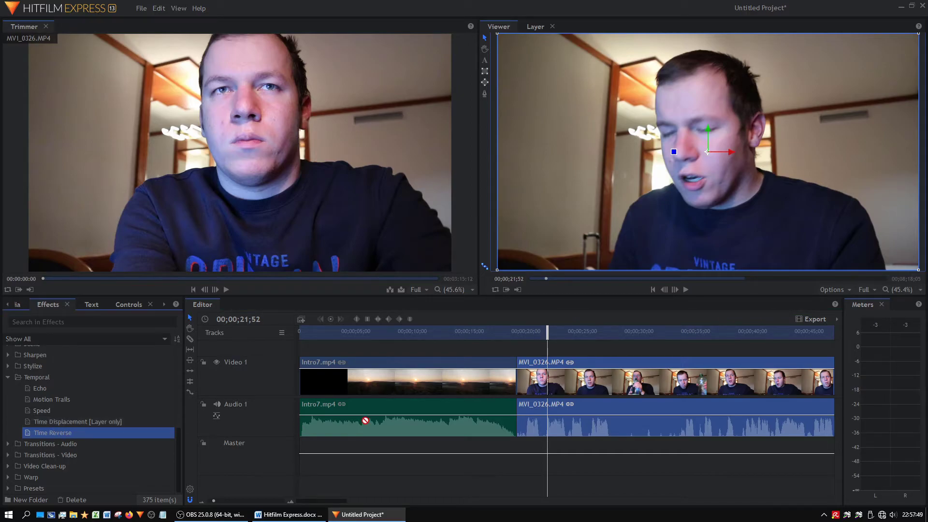
pyautogui.moveTo(566, 405); pyautogui.dragTo(559, 384)
# - Preview the newly added Time Reverse effect in playback, and turn it off
pyautogui.press('space')
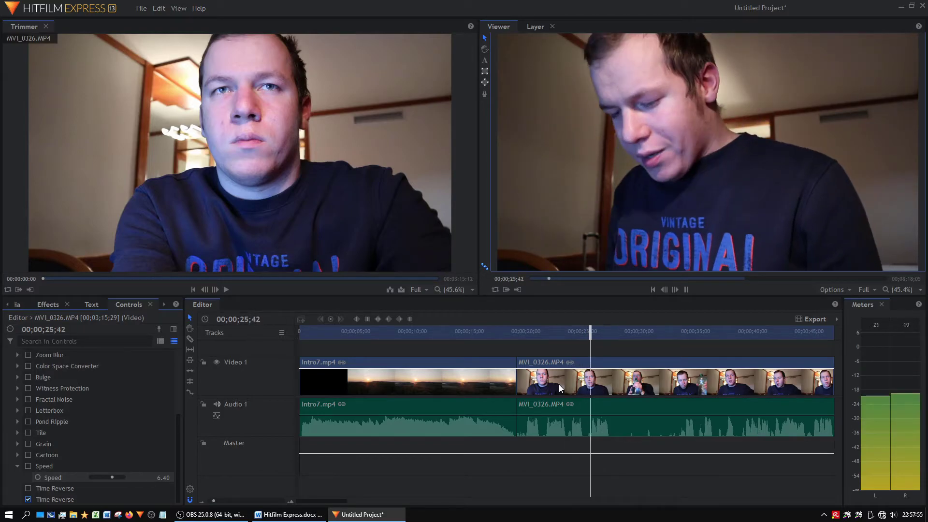
pyautogui.press('space')
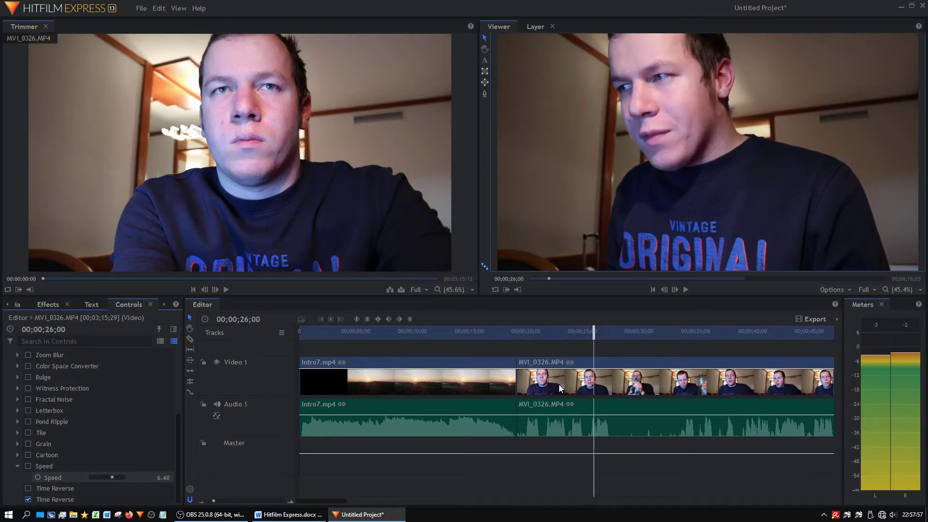
pyautogui.click(25, 502)
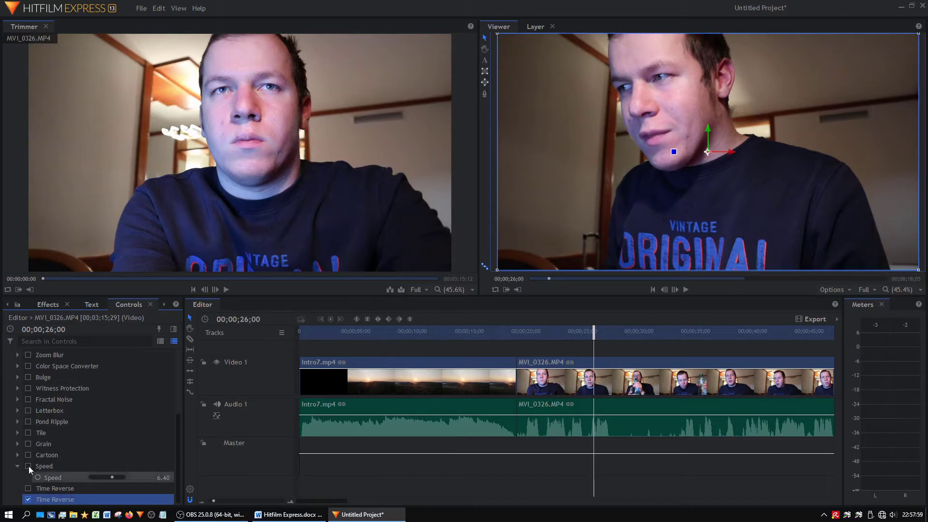
pyautogui.click(29, 501)
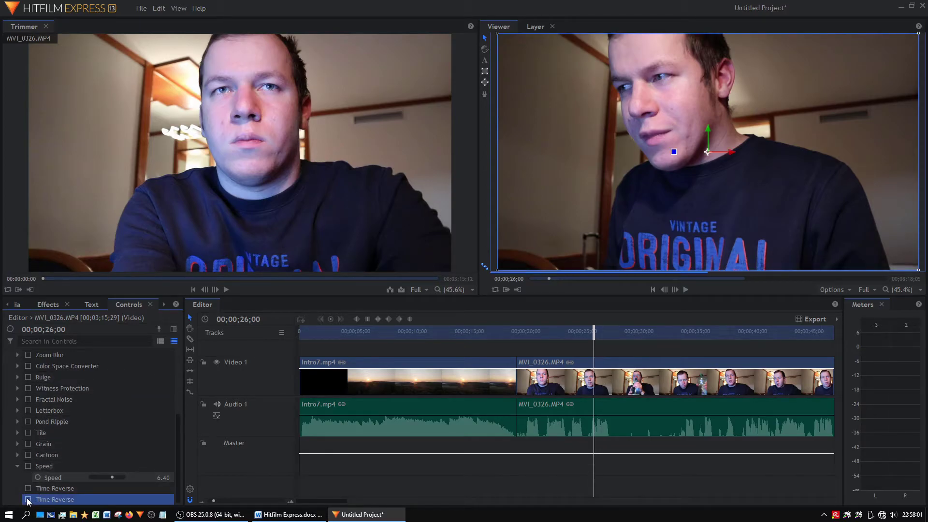
# - Search the effects for "rev", try to apply Audio Reverse to the audio track, and clear the search
pyautogui.click(51, 306)
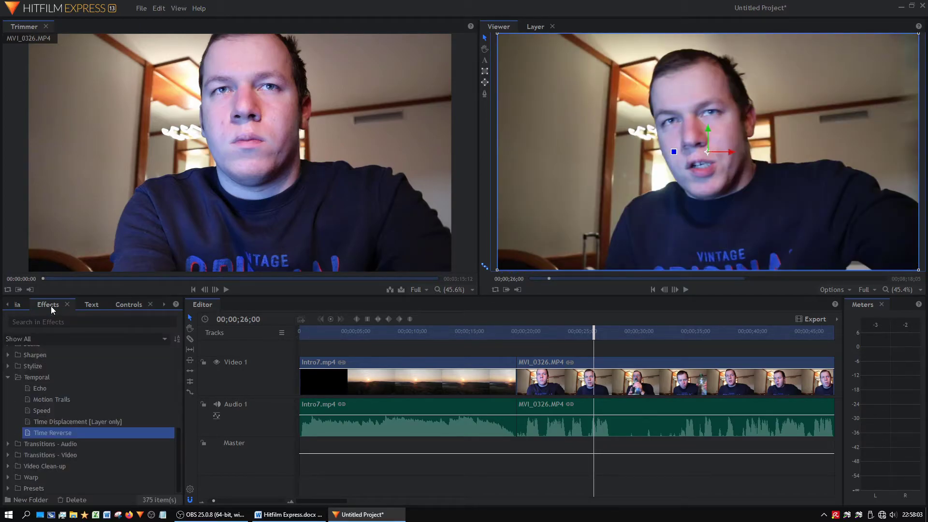
pyautogui.click(82, 323)
pyautogui.write('res')
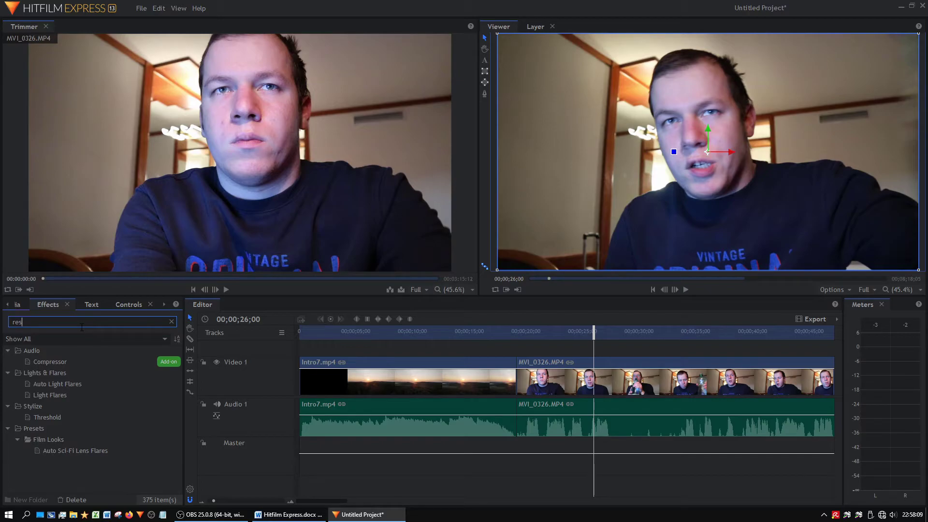
pyautogui.press('BackSpace')
pyautogui.write('v')
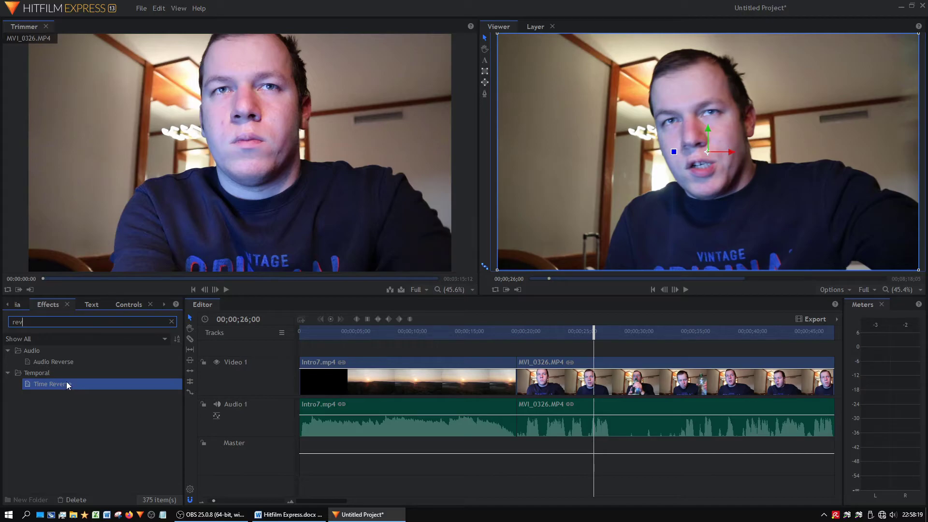
pyautogui.click(69, 362)
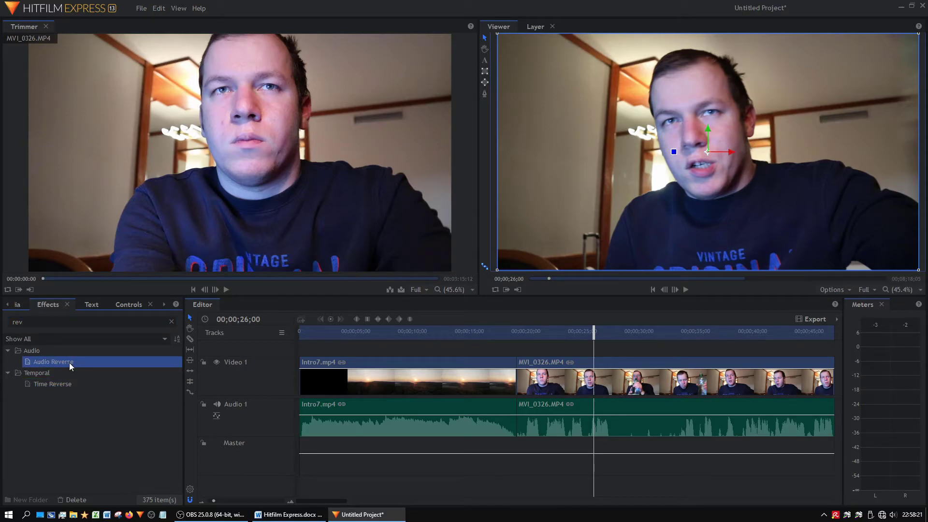
pyautogui.moveTo(70, 362); pyautogui.dragTo(263, 403)
pyautogui.click(172, 321)
# - Apply the Audio Reverse effect from the Audio category to the second clip's audio
pyautogui.scroll(-3, 33, 444)
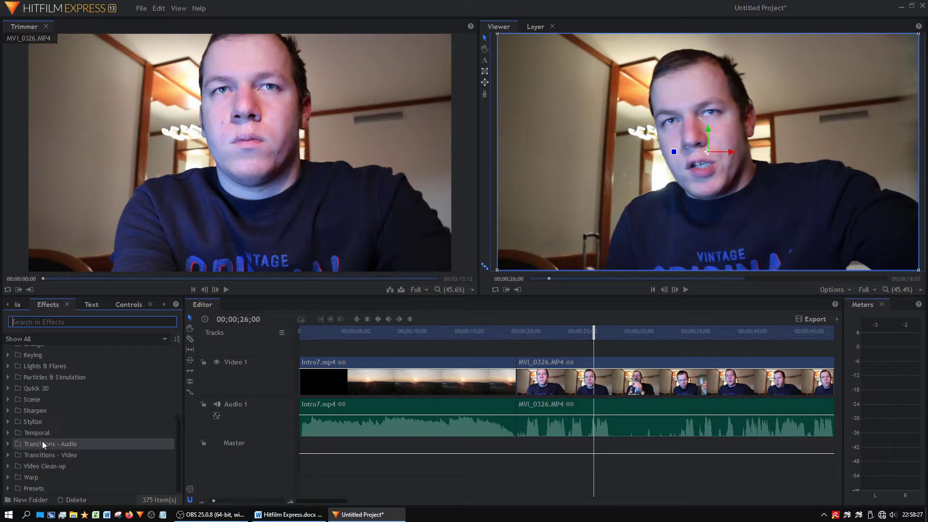
pyautogui.scroll(4, 20, 442)
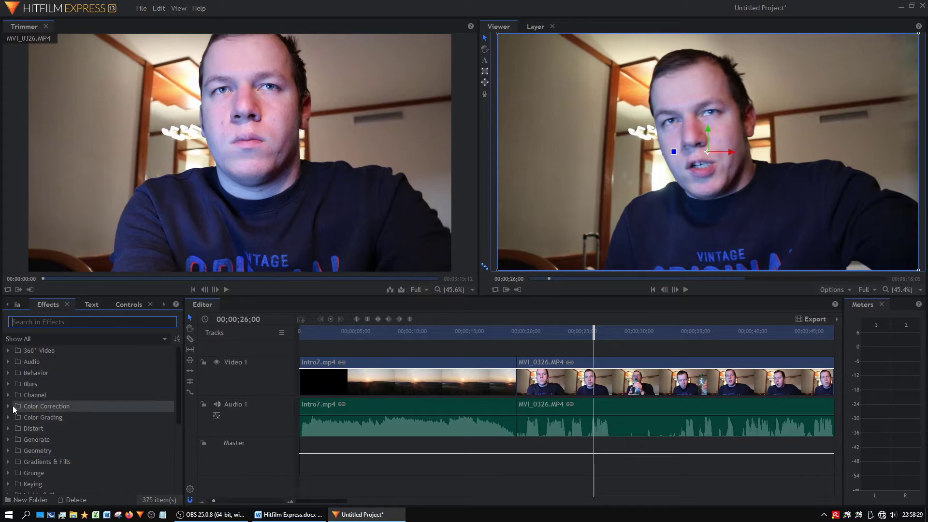
pyautogui.click(8, 362)
pyautogui.click(54, 377)
pyautogui.moveTo(292, 384); pyautogui.dragTo(541, 425)
# - Play the second clip from near its start to preview Audio Reverse, and turn the effect off
pyautogui.click(528, 332)
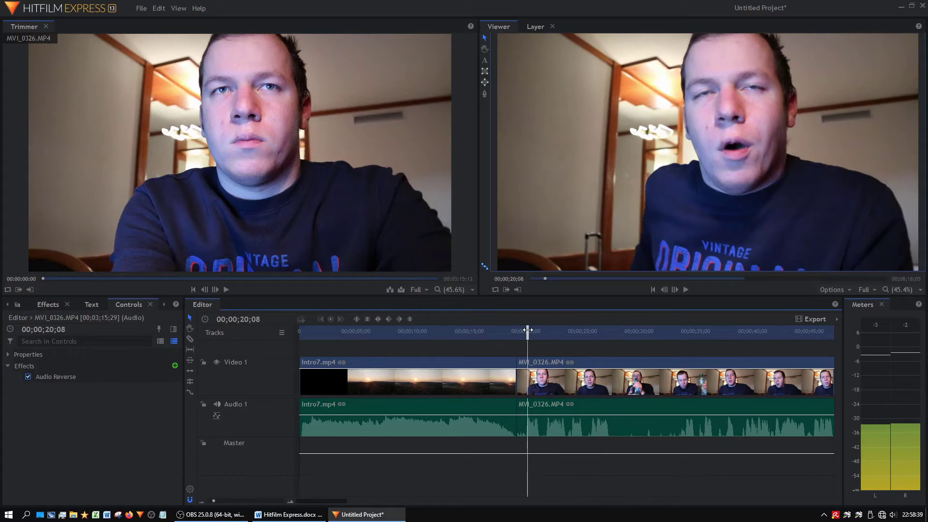
pyautogui.press('space')
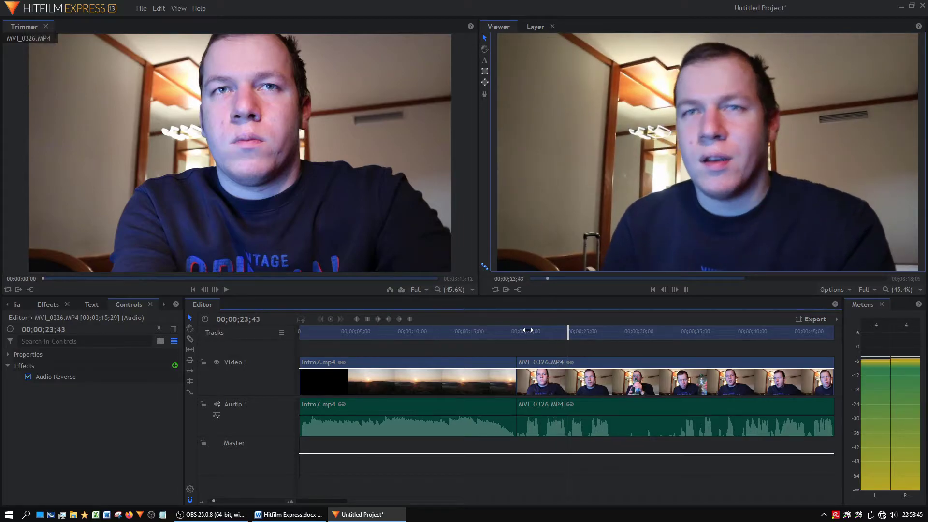
pyautogui.press('space')
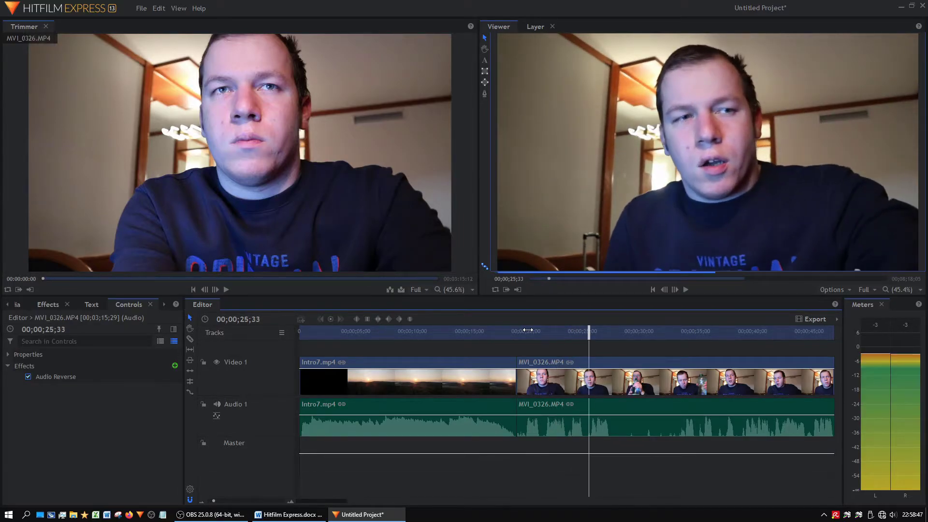
pyautogui.click(22, 378)
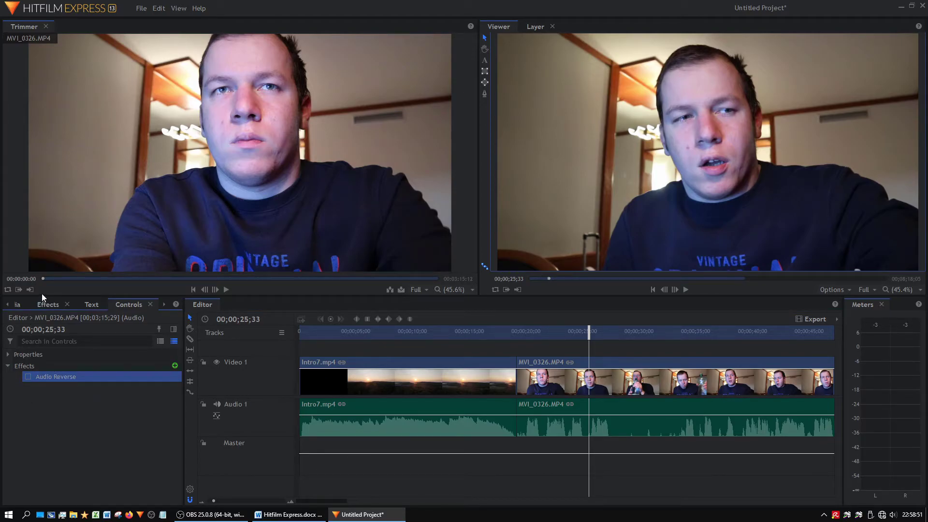
# - Return to the effects library and switch to the Word document to check the effects list
pyautogui.click(45, 307)
pyautogui.click(210, 514)
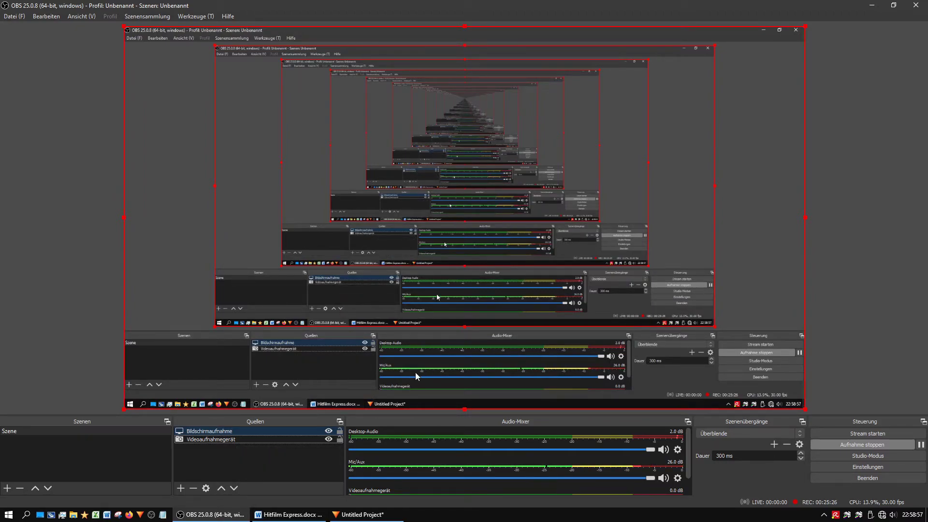
pyautogui.click(288, 514)
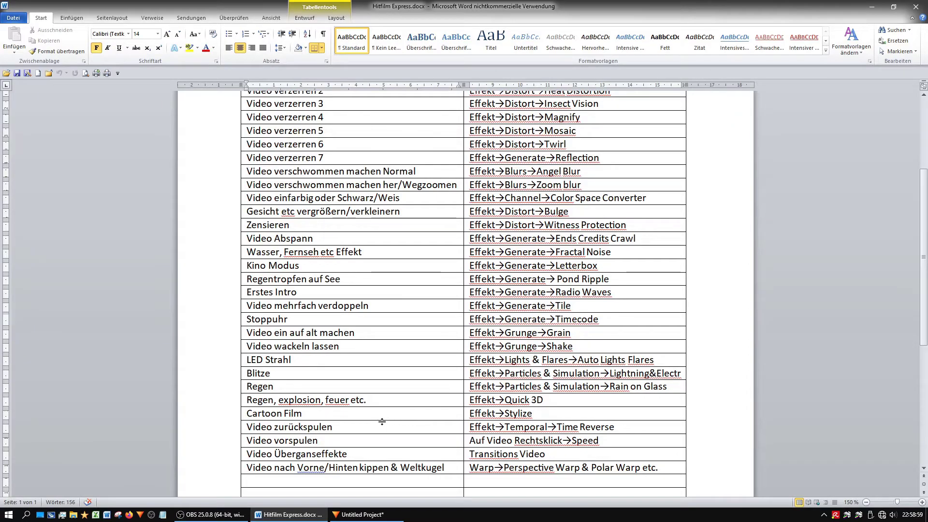
# - Check the running recording in OBS and return to the effects list in the Word document
pyautogui.click(210, 515)
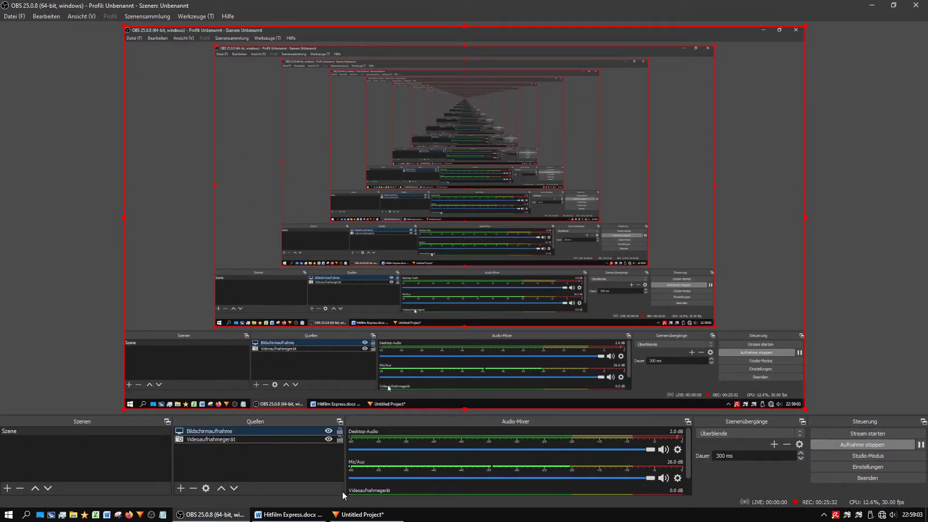
pyautogui.click(288, 514)
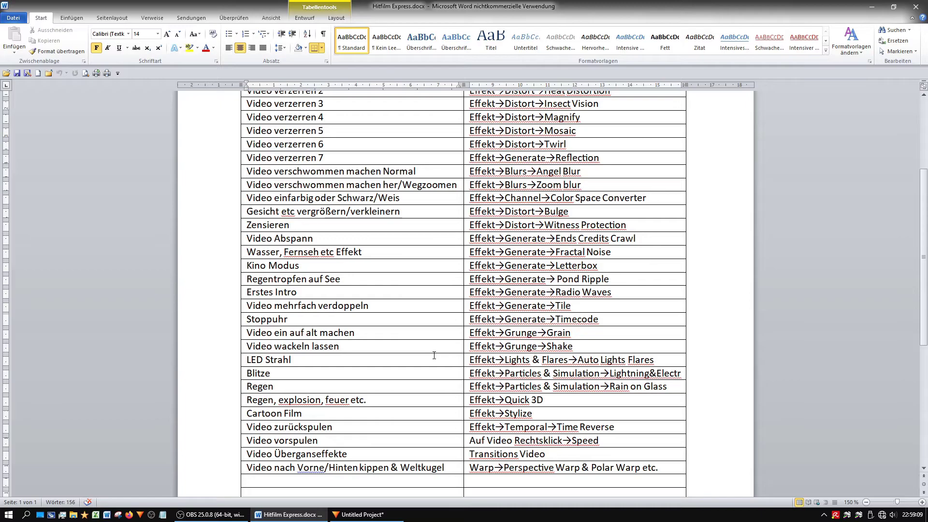
pyautogui.click(240, 515)
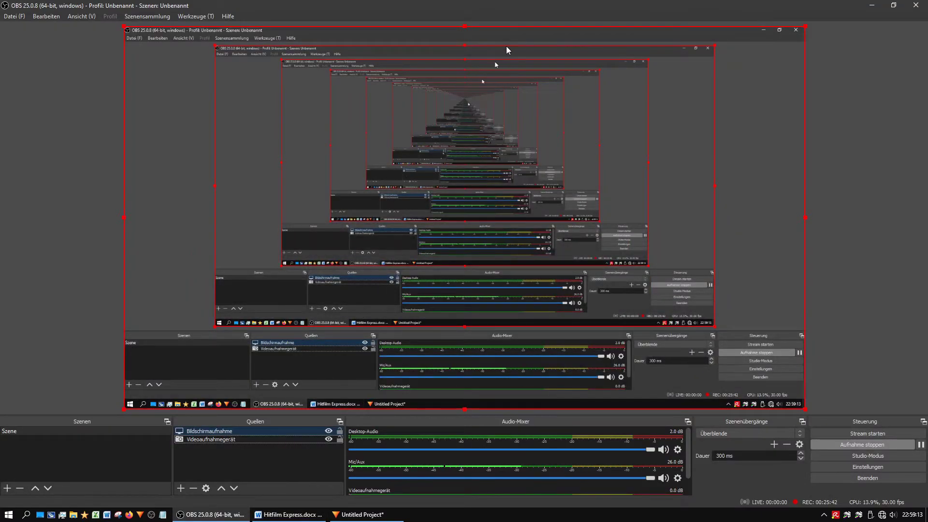
pyautogui.click(259, 513)
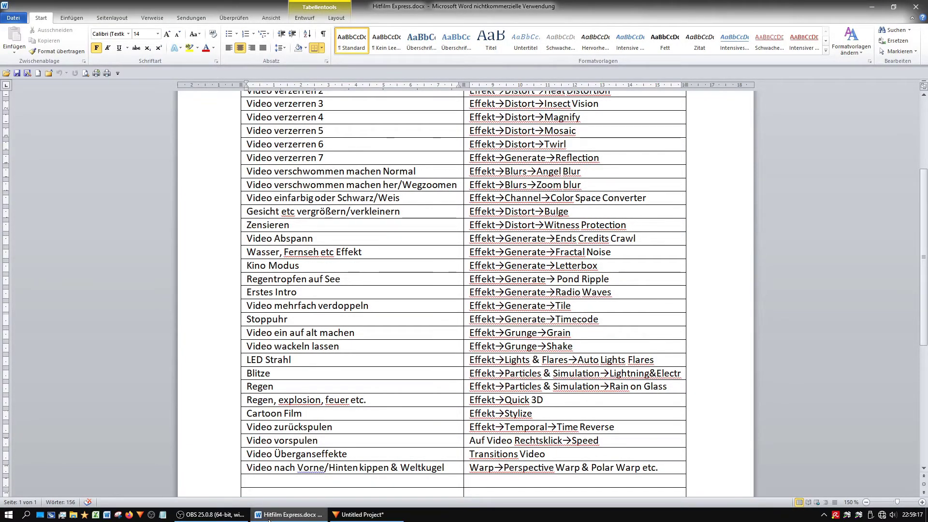
pyautogui.click(210, 515)
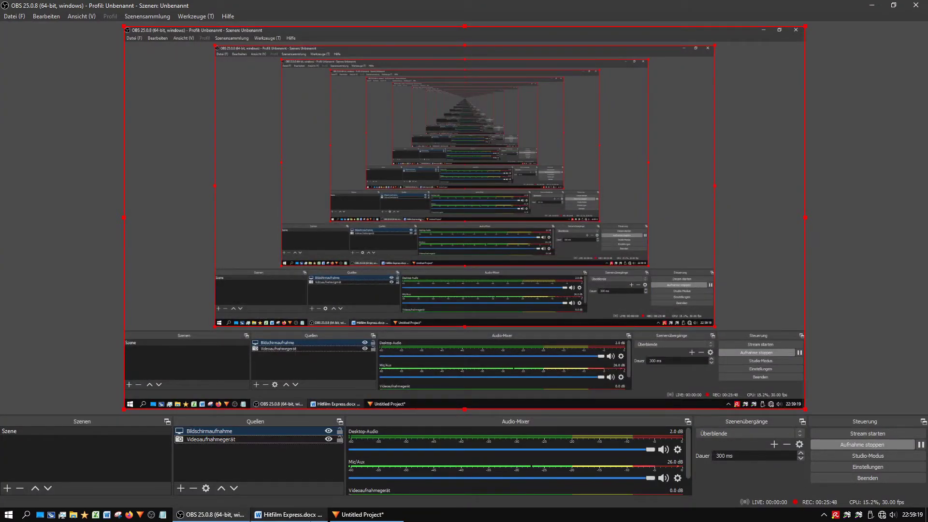
pyautogui.click(288, 514)
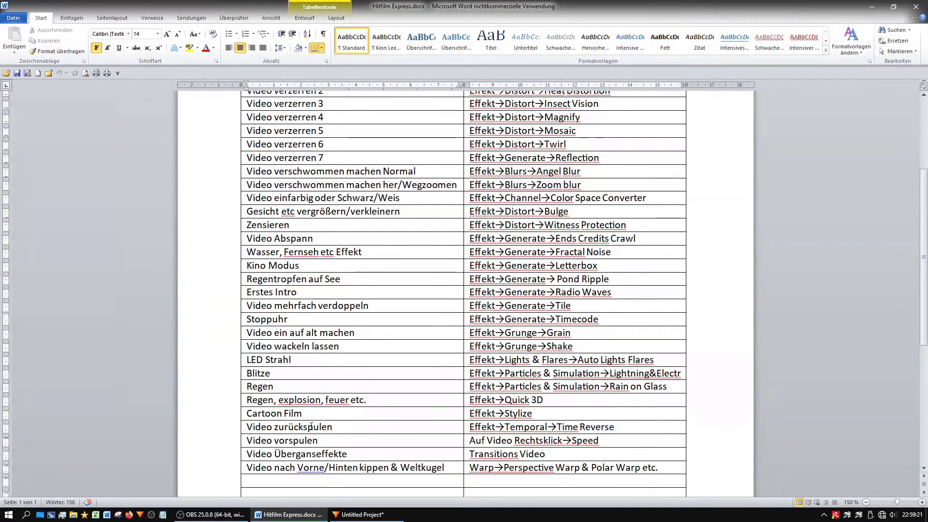
# - Switch to HitFilm Express and play across the cut between Intro7.mp4 and MVI_0326.MP4 without a transition
pyautogui.click(360, 514)
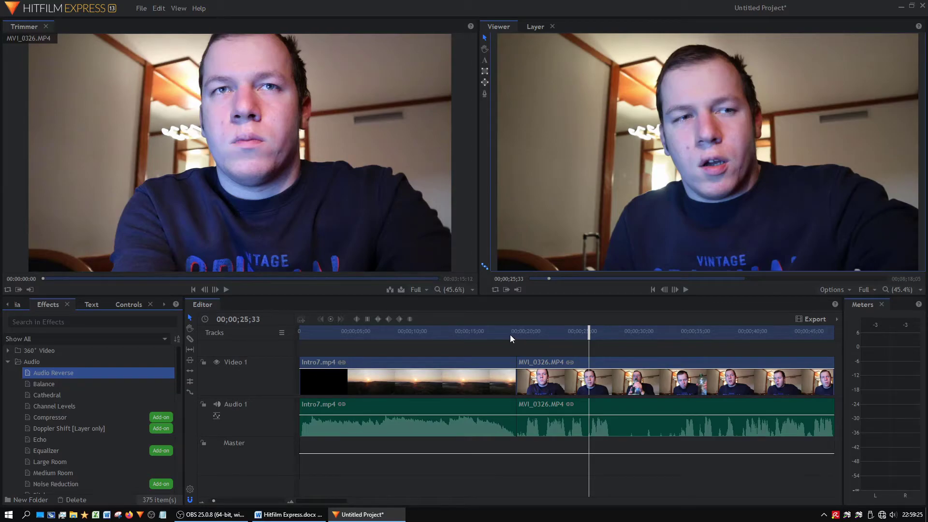
pyautogui.click(510, 335)
pyautogui.press('space')
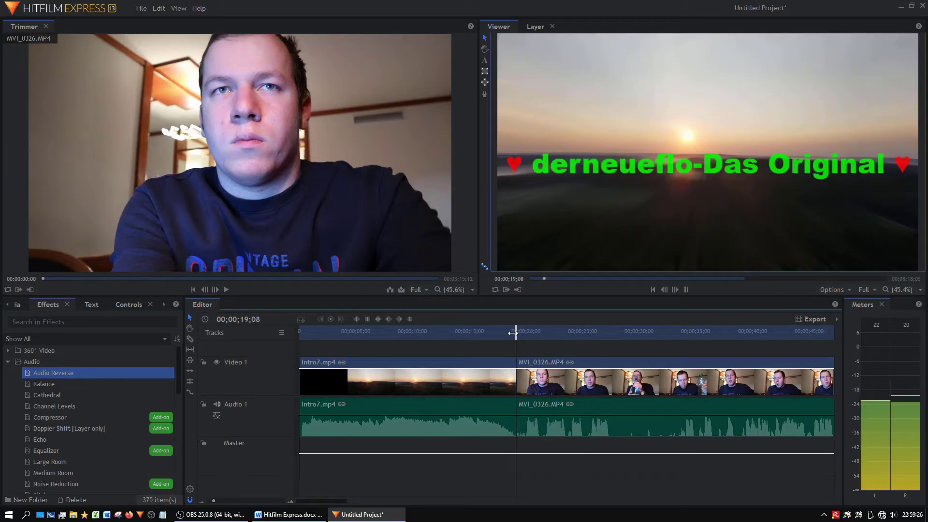
pyautogui.press('space')
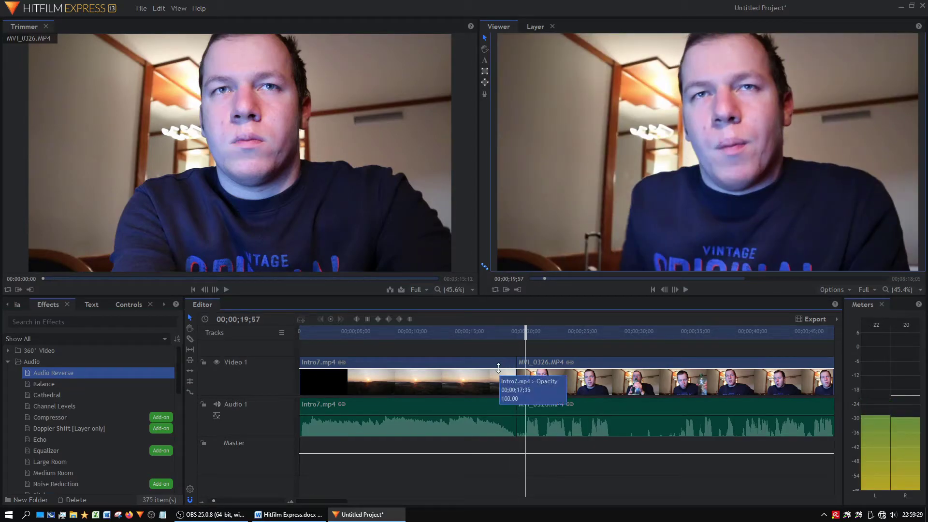
# - Apply the Zoom transition from the Transitions - Video category at the cut between the two video clips
pyautogui.click(8, 362)
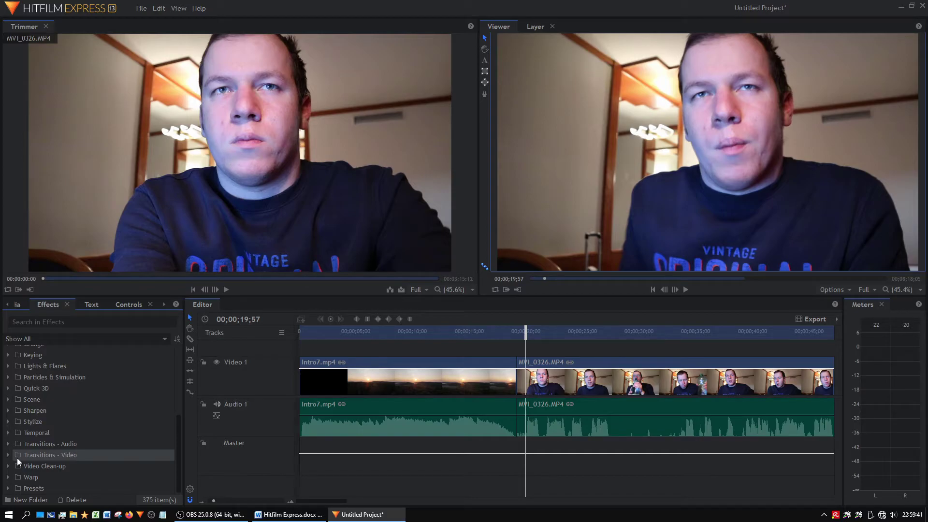
pyautogui.click(7, 455)
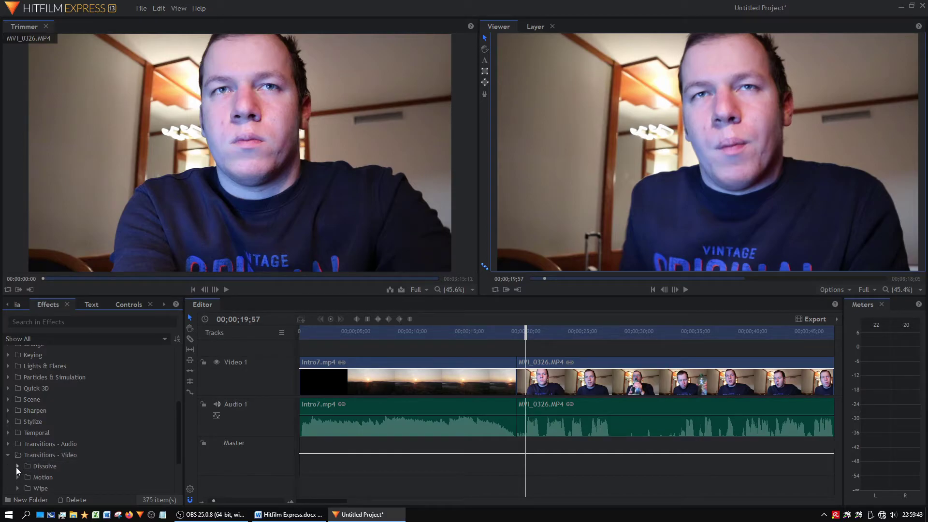
pyautogui.click(17, 466)
pyautogui.click(17, 468)
pyautogui.scroll(-2, 19, 474)
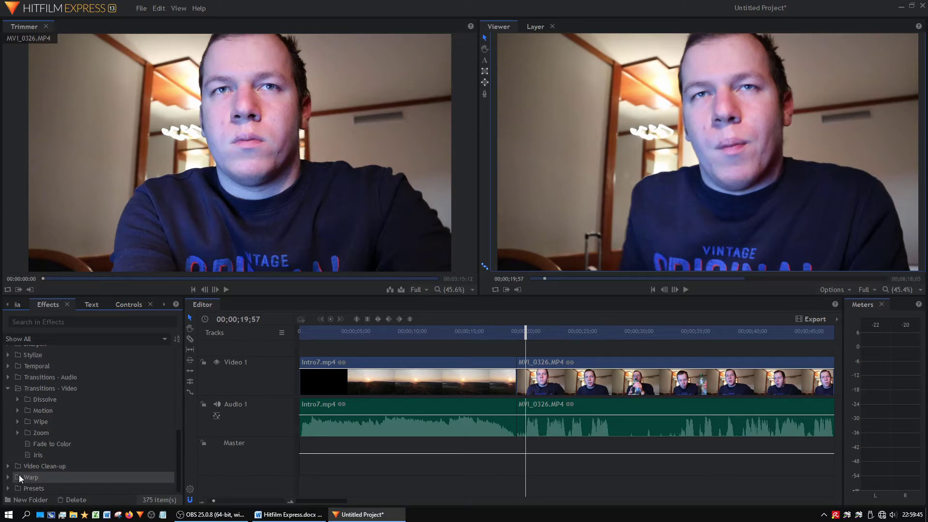
pyautogui.click(17, 432)
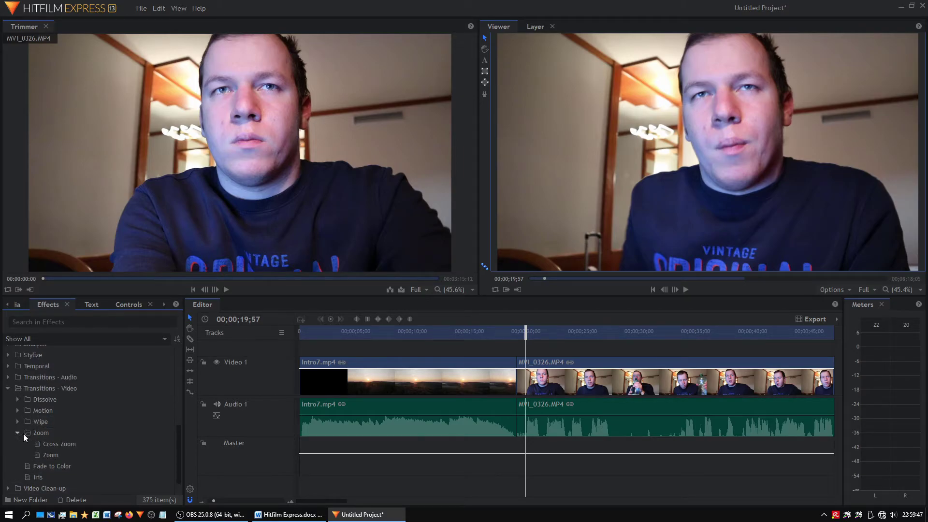
pyautogui.moveTo(45, 456); pyautogui.dragTo(517, 363)
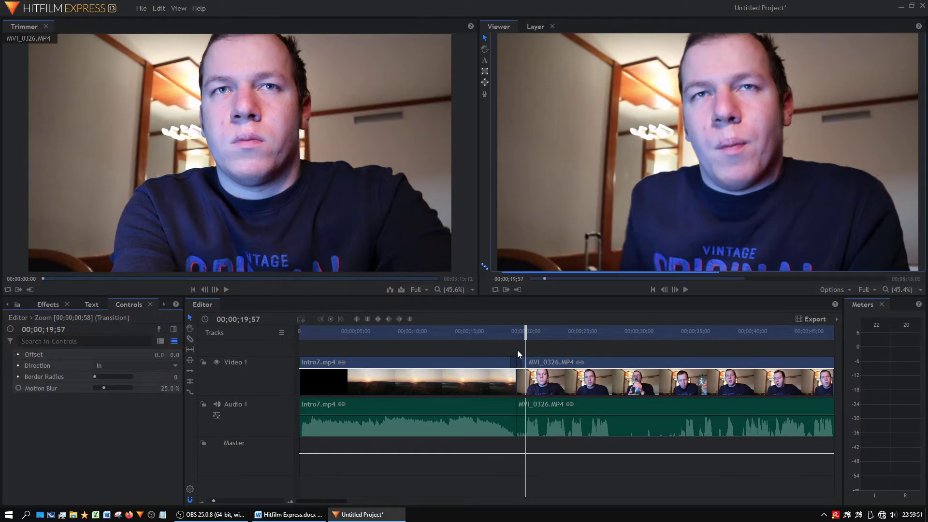
# - Preview the Zoom transition at the cut and lengthen it so it extends further over both clips
pyautogui.click(507, 332)
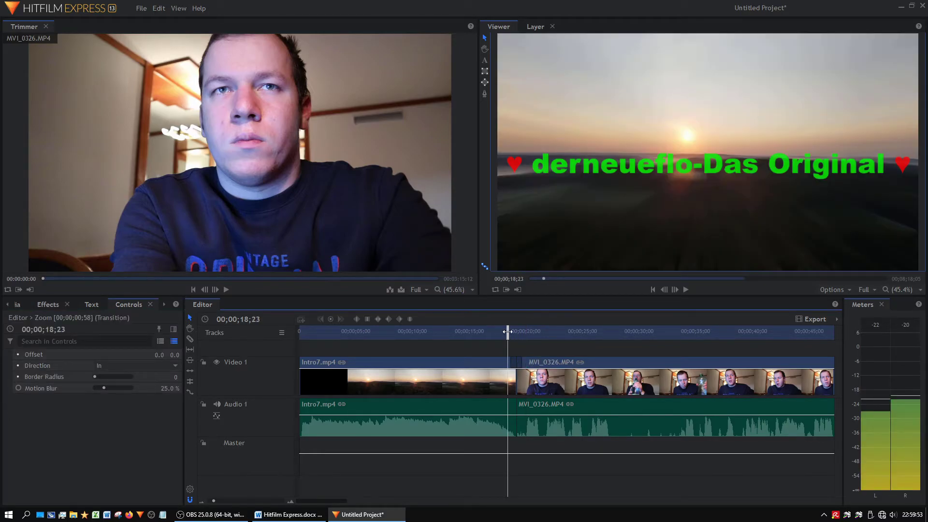
pyautogui.press('space')
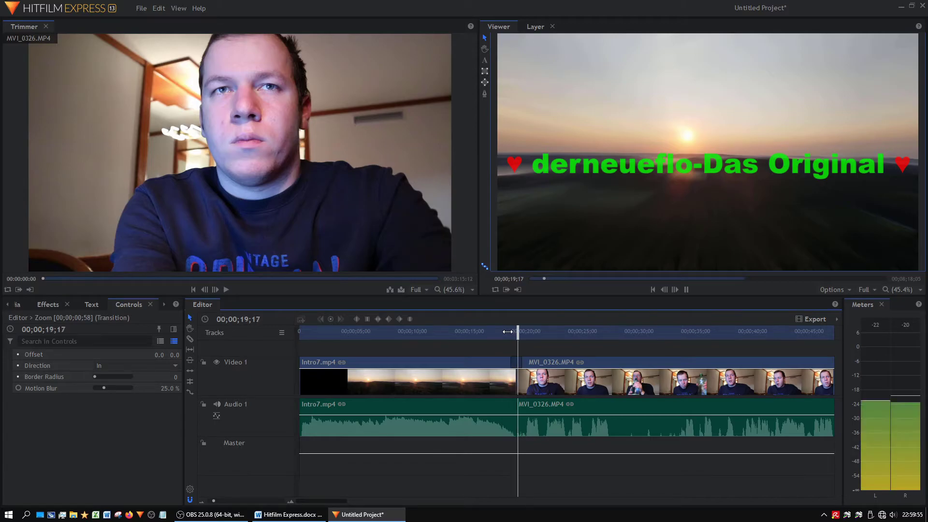
pyautogui.press('space')
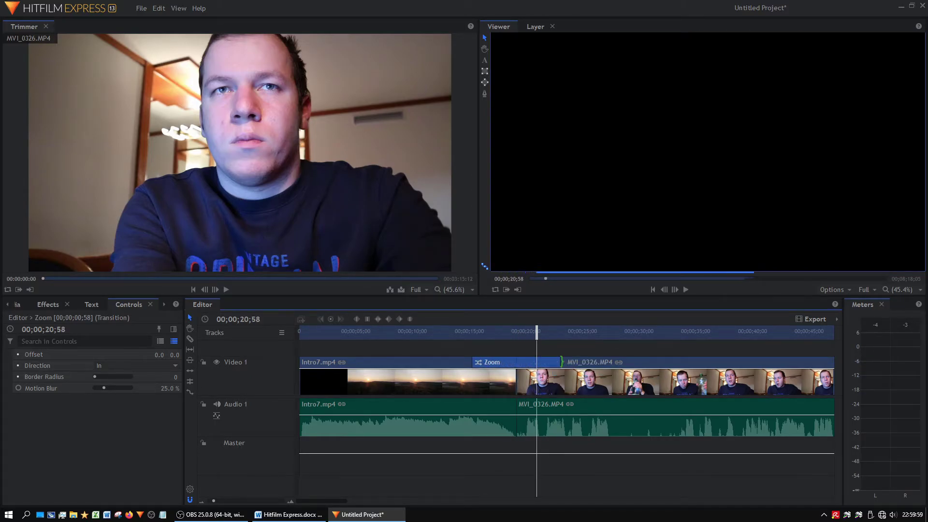
pyautogui.click(468, 332)
pyautogui.moveTo(468, 326); pyautogui.dragTo(498, 328)
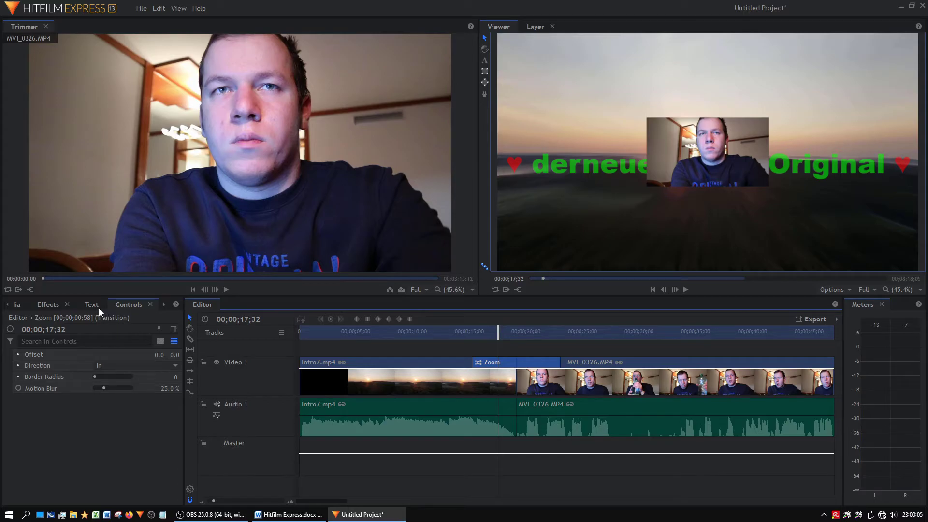
# - Replace the Zoom transition with Clock Wipe from the Wipe category and scrub to about 00;00;18;31 to preview it
pyautogui.click(50, 306)
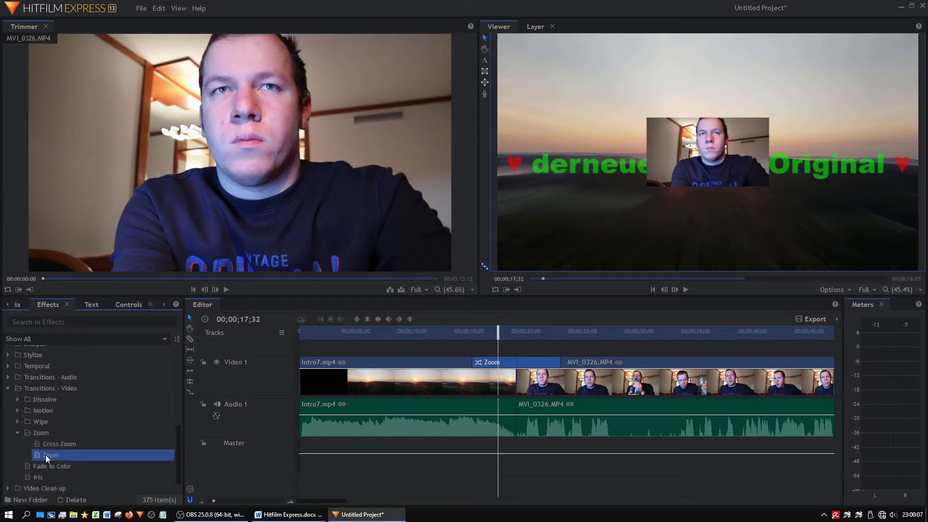
pyautogui.click(17, 432)
pyautogui.click(17, 422)
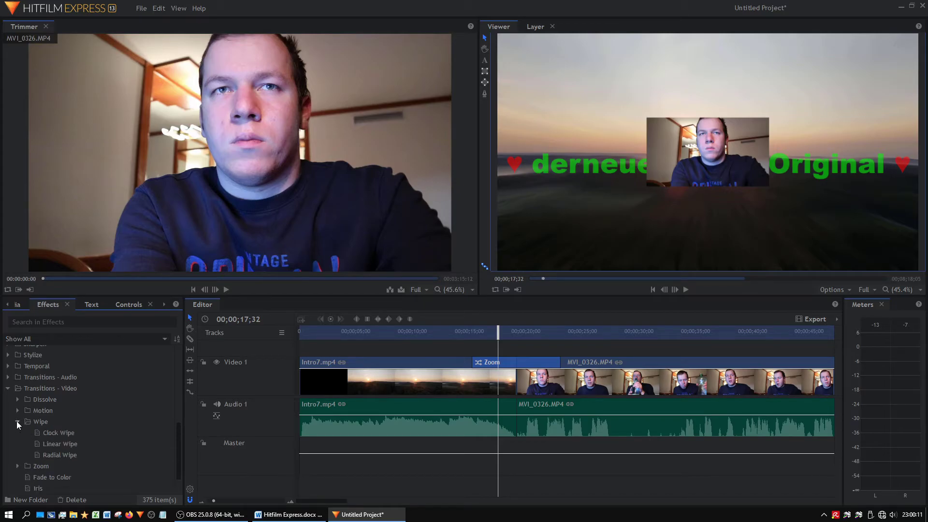
pyautogui.moveTo(50, 433); pyautogui.dragTo(508, 333)
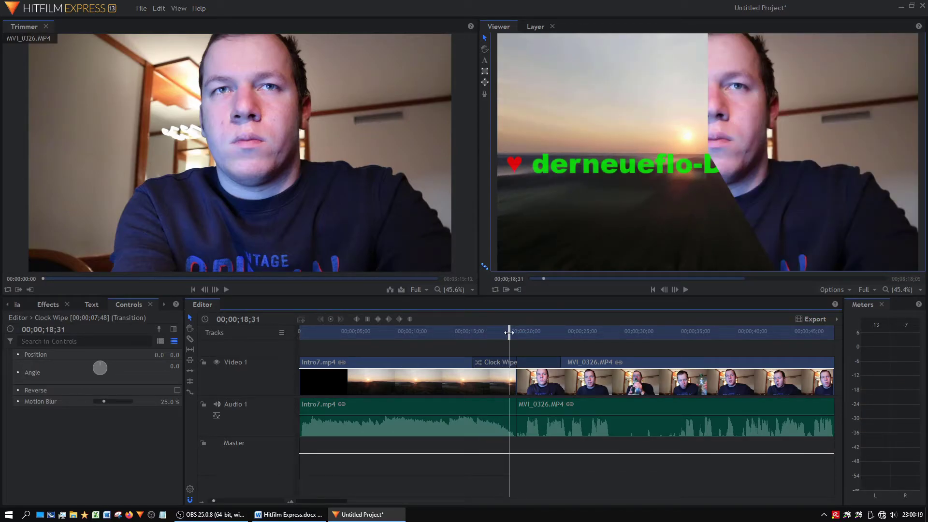
# - Select the Clock Wipe transition and toggle its Reverse option on and off
pyautogui.click(523, 363)
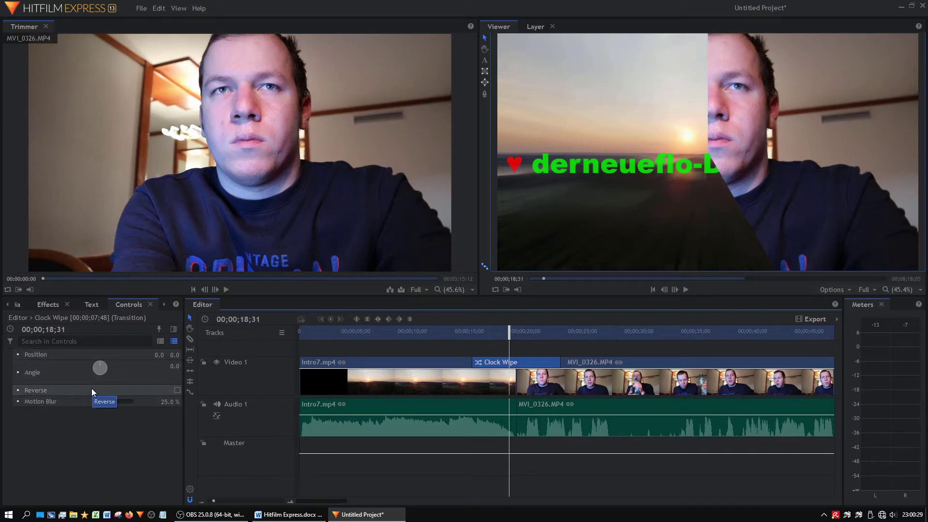
pyautogui.click(179, 390)
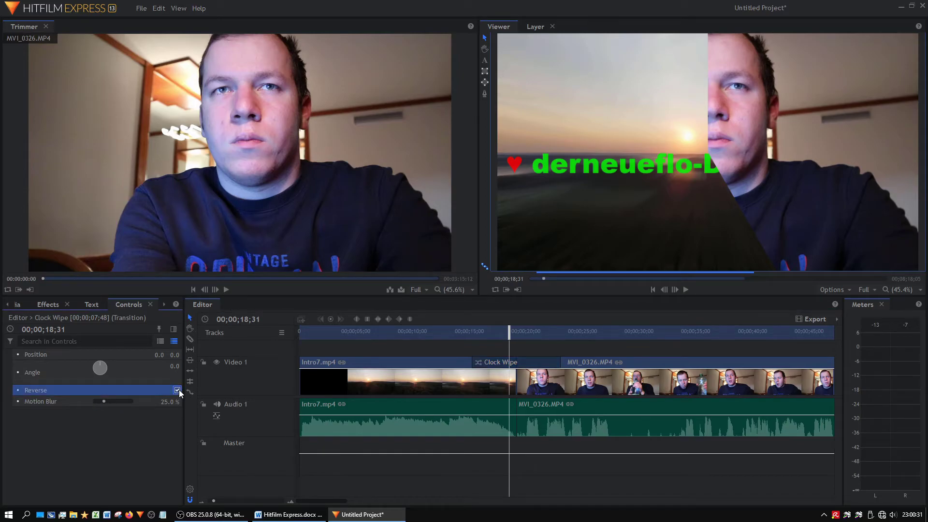
pyautogui.click(177, 390)
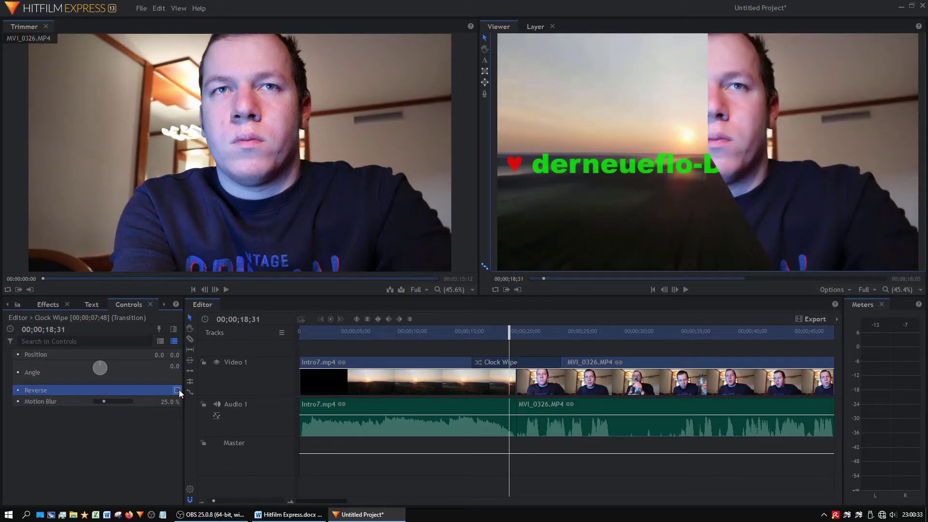
pyautogui.click(178, 389)
pyautogui.click(177, 390)
# - Shift the Clock Wipe's horizontal position to 19.0 and reset it to 0
pyautogui.moveTo(158, 354); pyautogui.dragTo(168, 355)
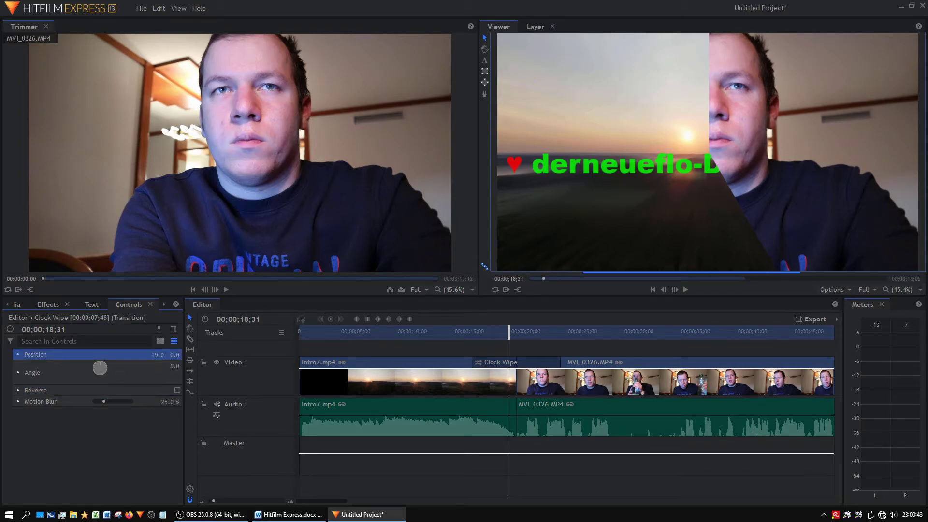
pyautogui.click(157, 354)
pyautogui.write('0')
pyautogui.press('Return')
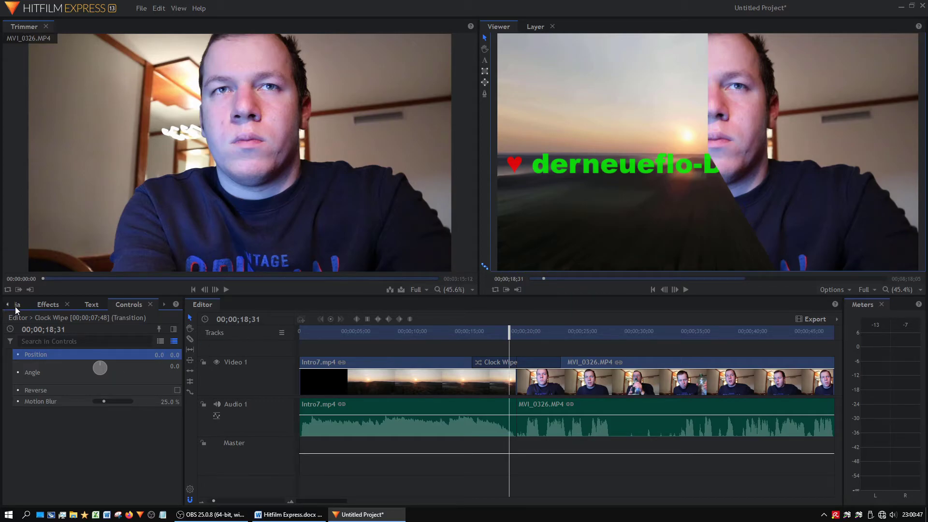
# - Delete the Clock Wipe transition between the two clips and move the playhead to about 00;00;16;54
pyautogui.click(48, 304)
pyautogui.click(483, 363)
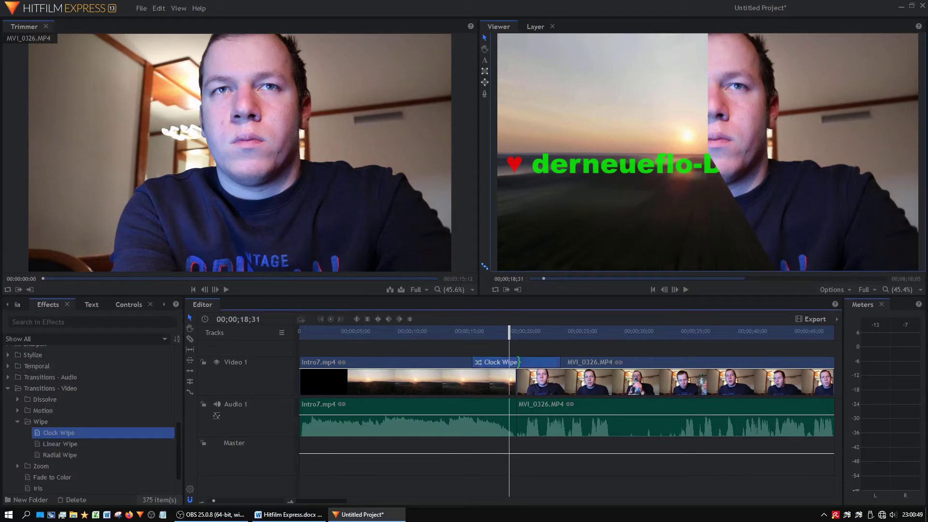
pyautogui.press('Delete')
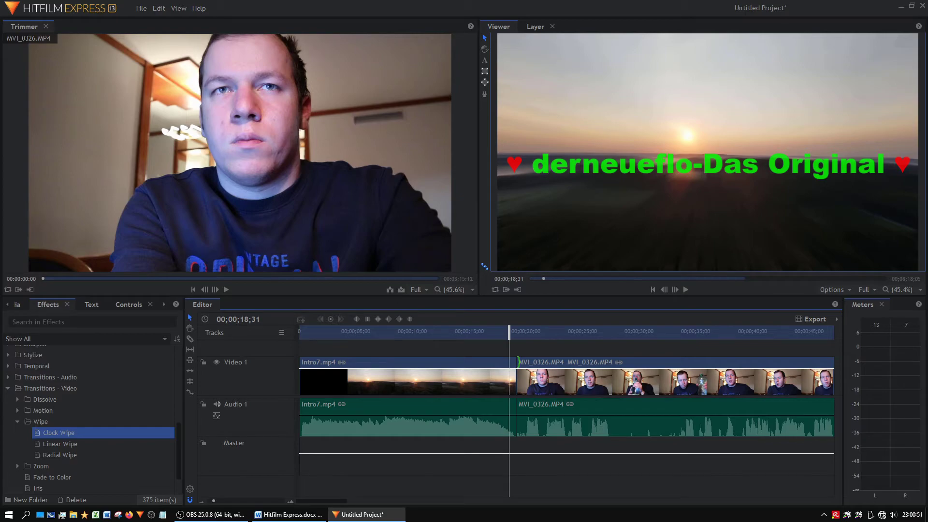
pyautogui.click(533, 330)
pyautogui.click(491, 331)
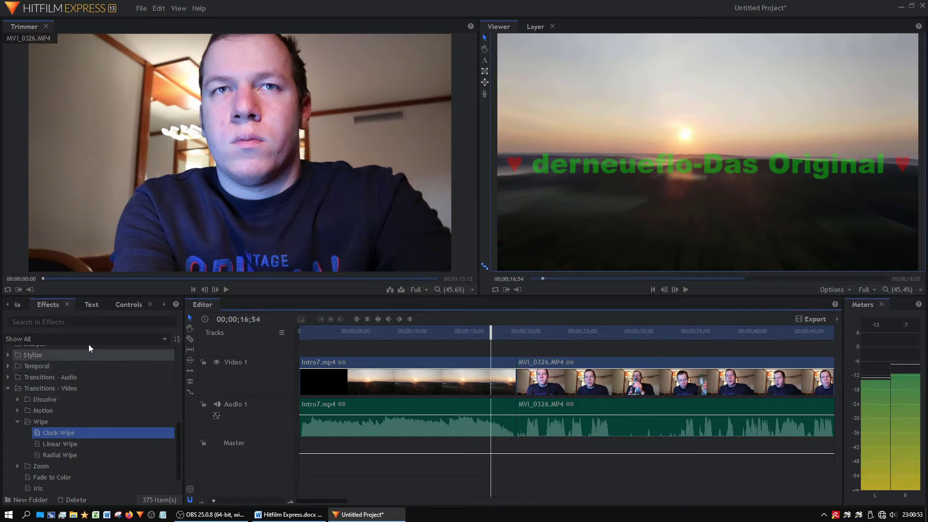
# - Check the Warp entry in the Word effects list, return to HitFilm and expand the Warp effects category
pyautogui.click(288, 515)
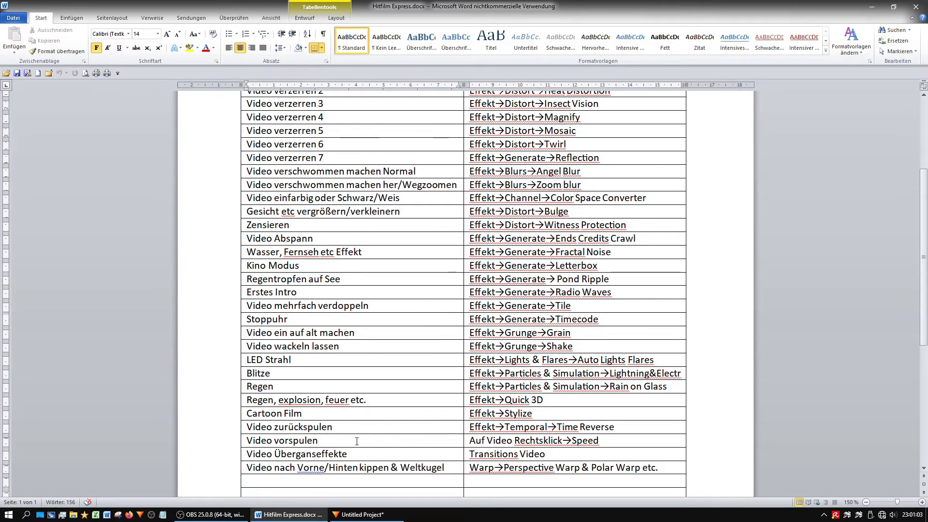
pyautogui.click(365, 514)
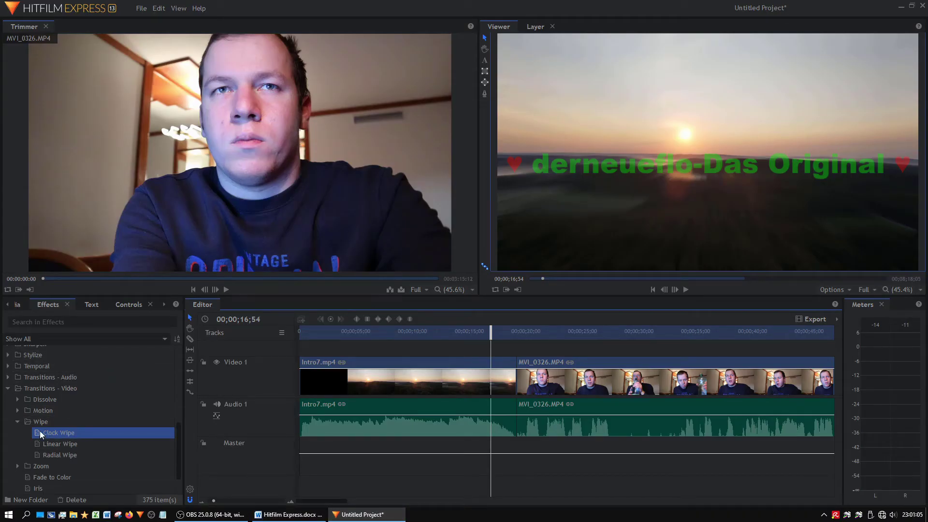
pyautogui.click(18, 421)
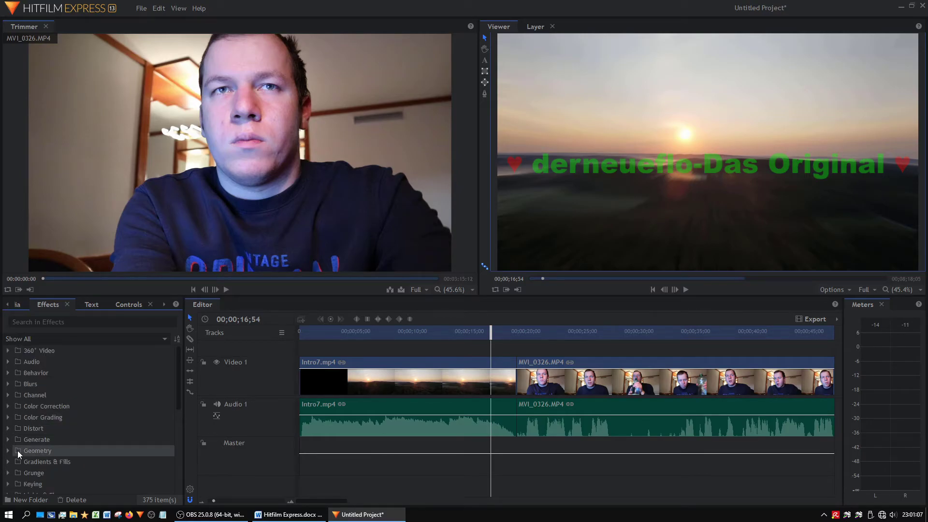
pyautogui.click(8, 388)
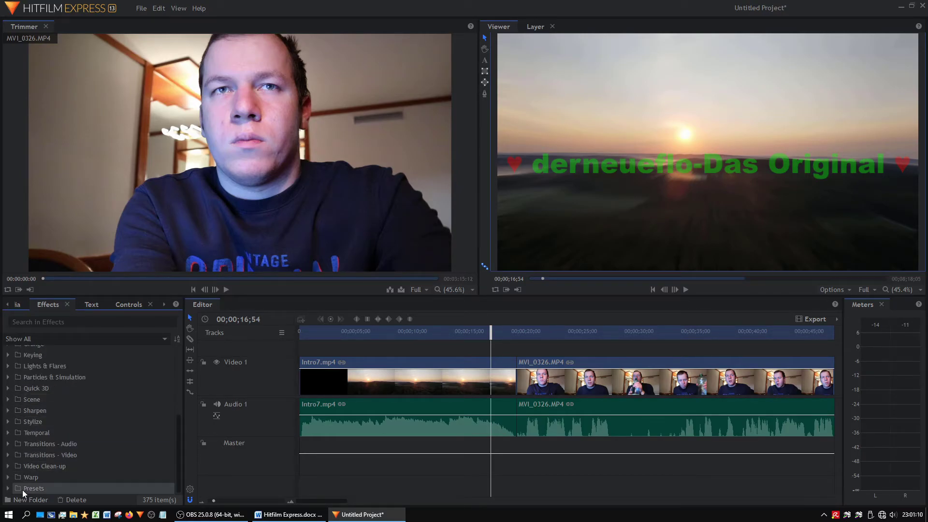
pyautogui.click(31, 477)
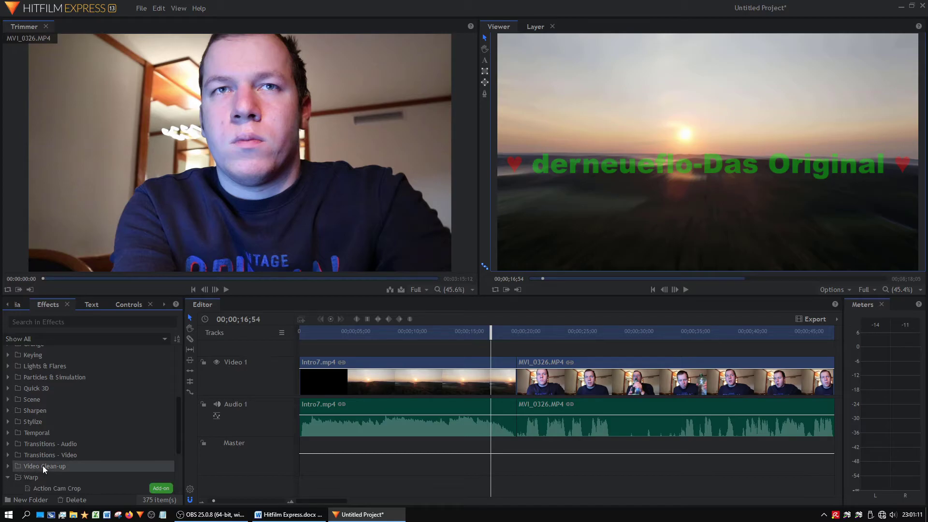
pyautogui.scroll(-3, 50, 466)
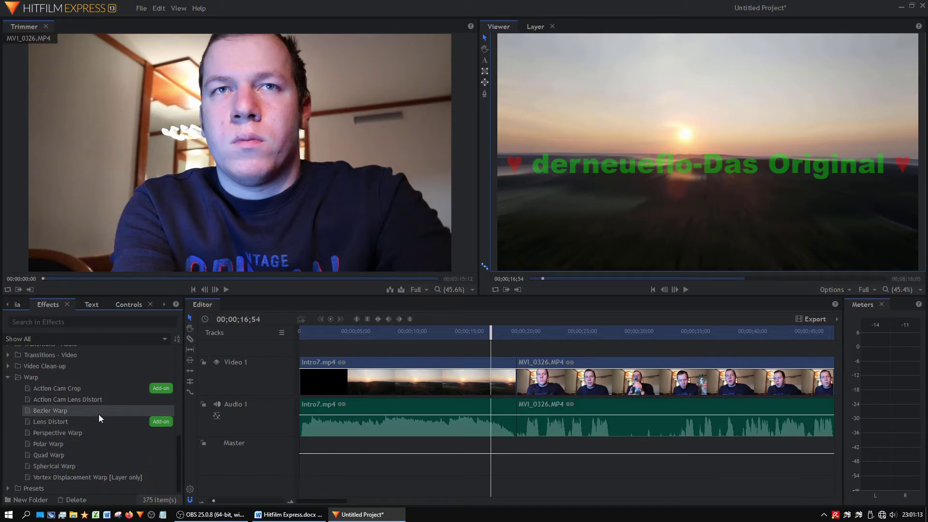
# - Apply Perspective Warp to the MVI_0326.MP4 clip and move the playhead to 00;00;20;34
pyautogui.click(94, 433)
pyautogui.moveTo(94, 430); pyautogui.dragTo(534, 381)
pyautogui.click(532, 333)
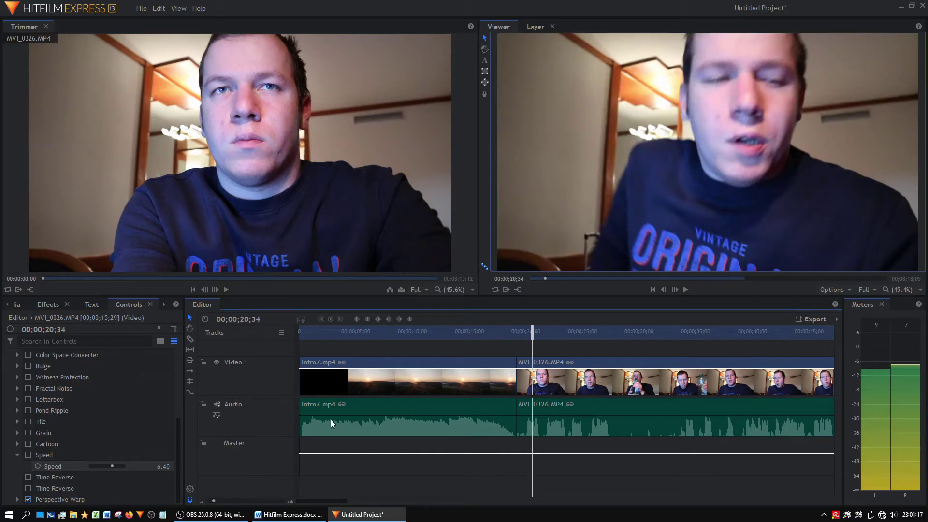
# - Set the Perspective Warp's Latitude to 40.94 and its Roll to -208.80
pyautogui.click(17, 499)
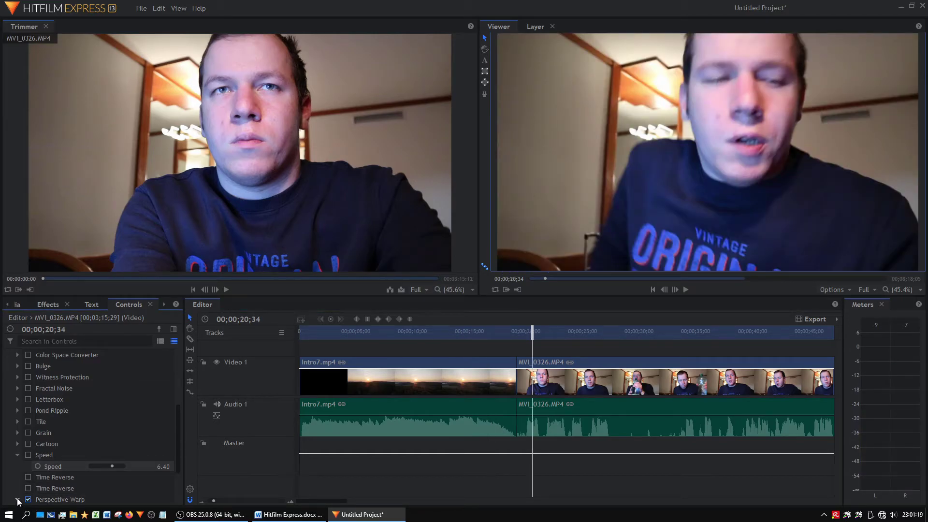
pyautogui.moveTo(106, 441)
pyautogui.mouseDown()
pyautogui.moveTo(126, 439)
pyautogui.moveTo(117, 433)
pyautogui.moveTo(112, 445)
pyautogui.mouseUp()
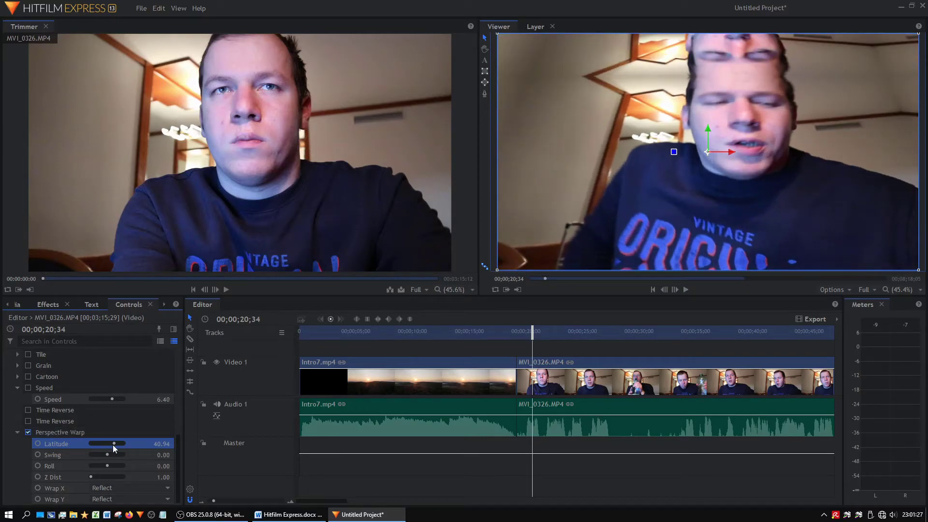
pyautogui.click(112, 451)
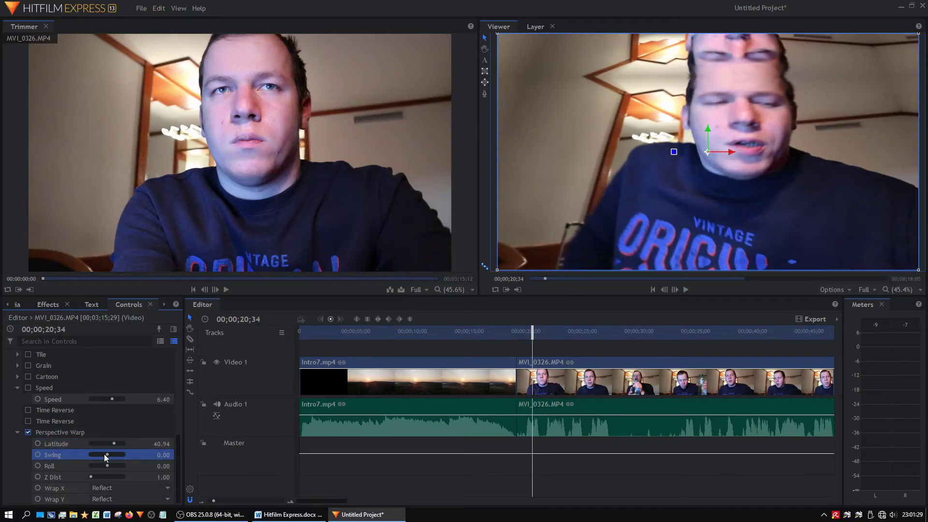
pyautogui.moveTo(107, 466); pyautogui.dragTo(97, 462)
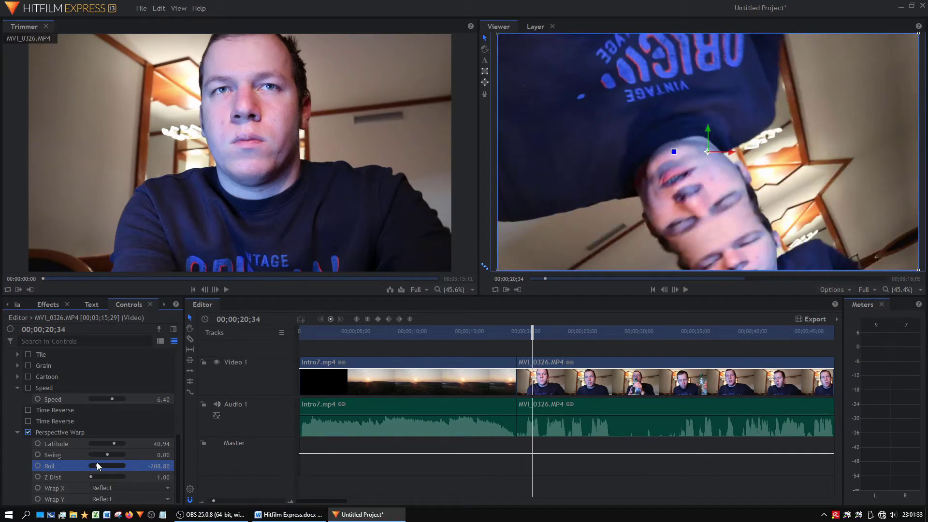
# - Disable the Perspective Warp effect, collapse the Speed settings and return to the start of the effects library
pyautogui.click(28, 432)
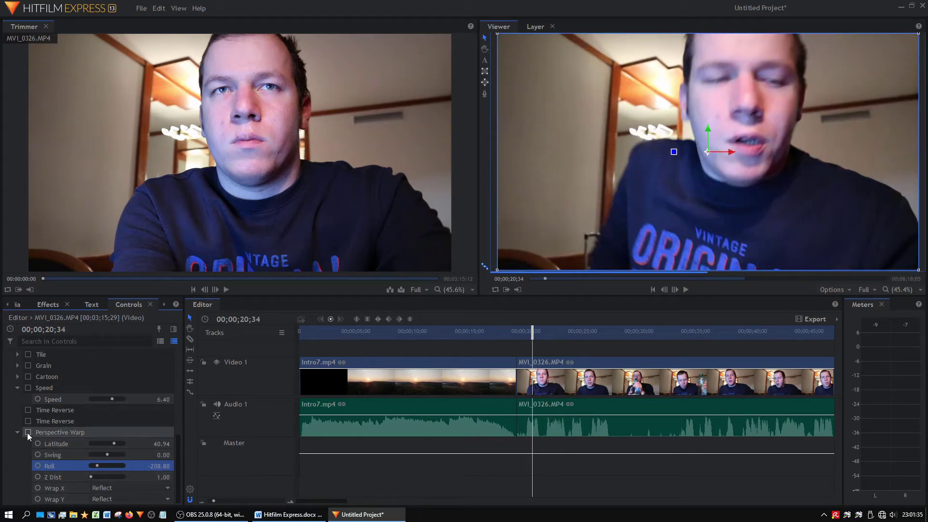
pyautogui.click(18, 387)
pyautogui.scroll(3, 22, 387)
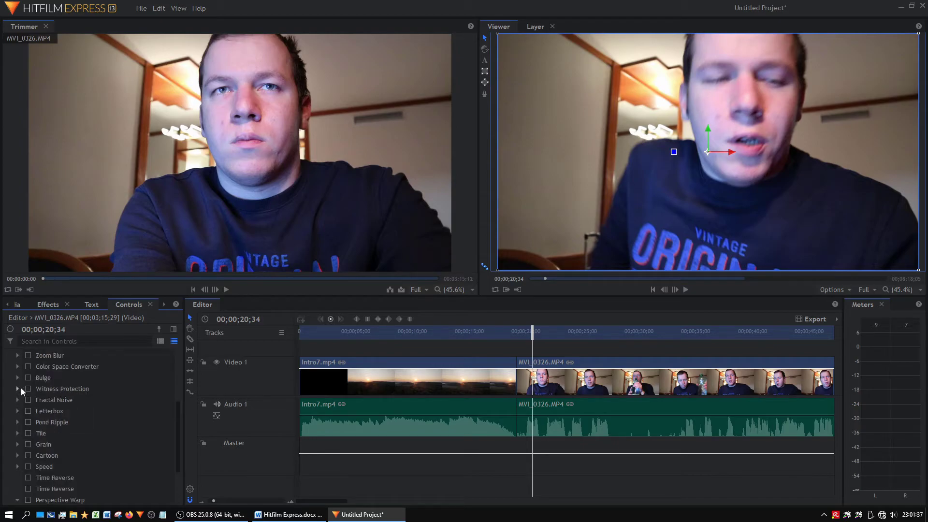
pyautogui.scroll(2, 21, 388)
pyautogui.scroll(4, 19, 431)
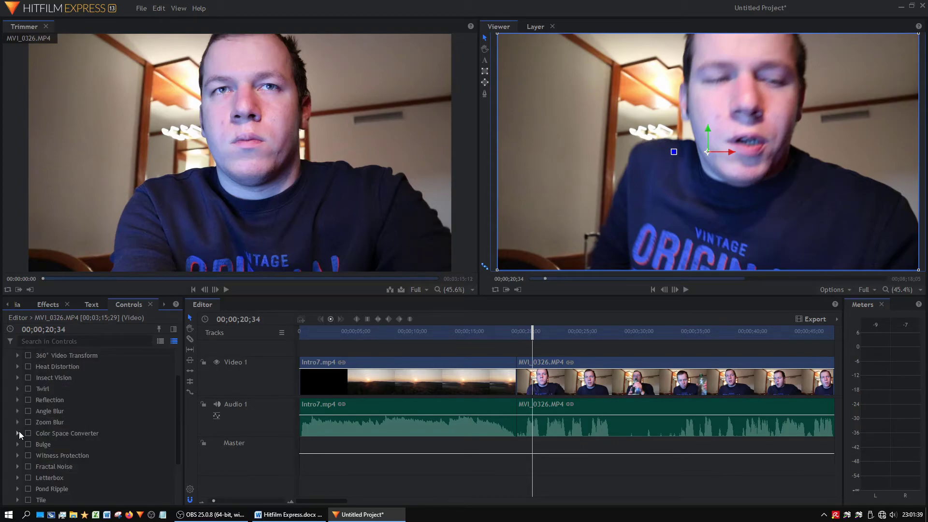
pyautogui.click(42, 305)
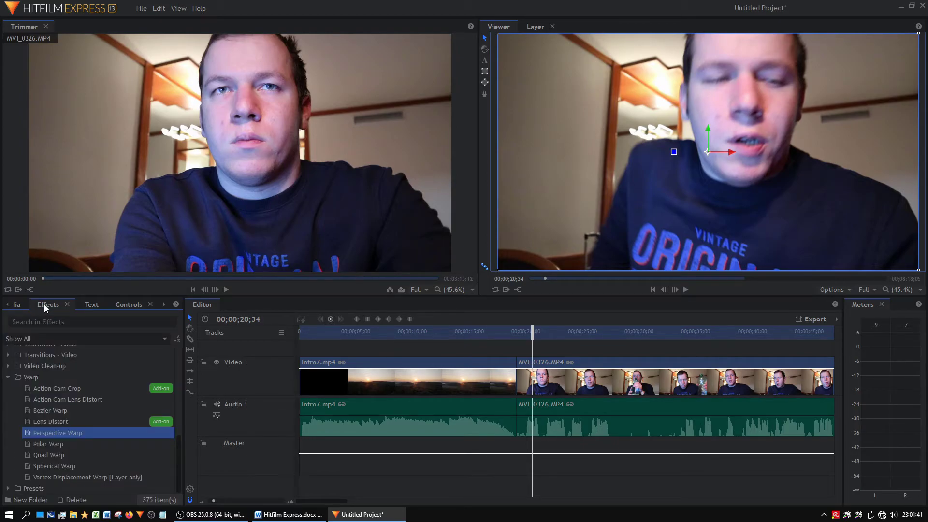
pyautogui.scroll(7, 97, 393)
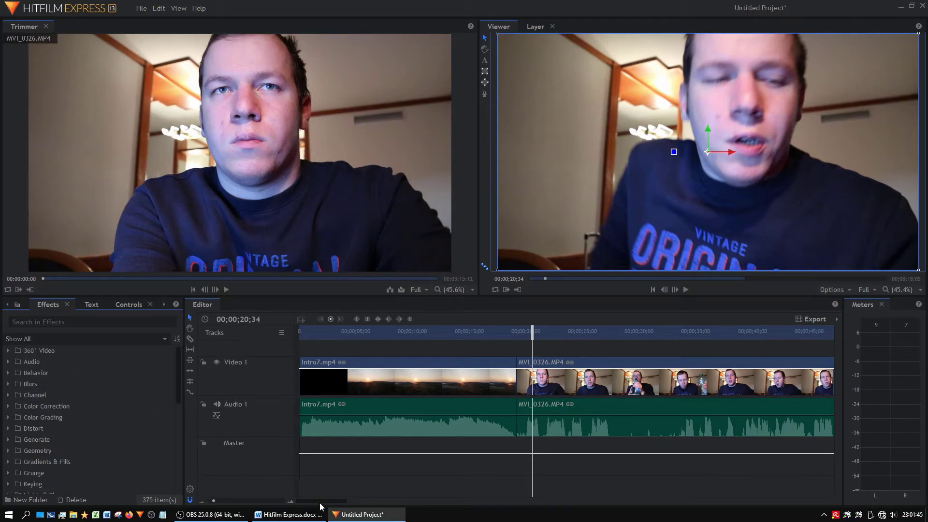
# - Slice the MVI_0326.MP4 clip at about 00;03;15 and 00;03;17 to isolate a short section
pyautogui.moveTo(316, 500)
pyautogui.mouseDown()
pyautogui.moveTo(518, 492)
pyautogui.moveTo(516, 452)
pyautogui.mouseUp()
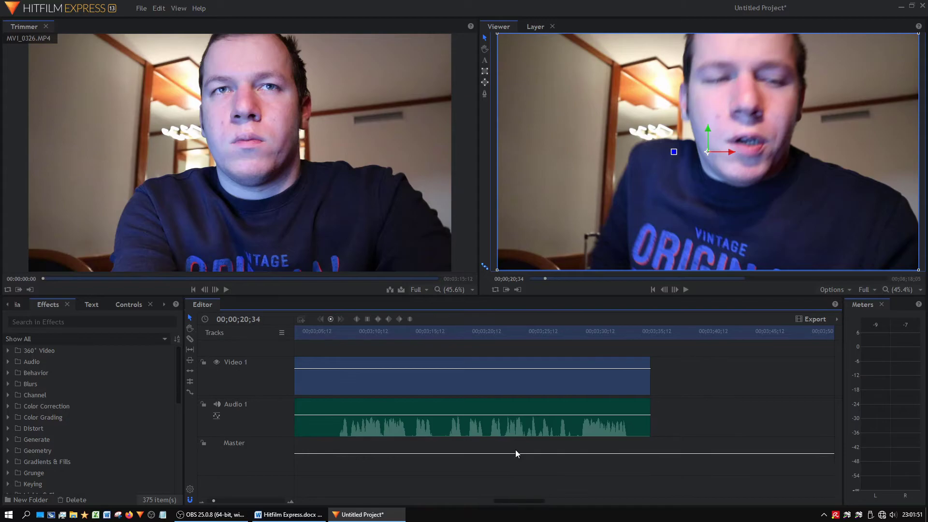
pyautogui.click(189, 339)
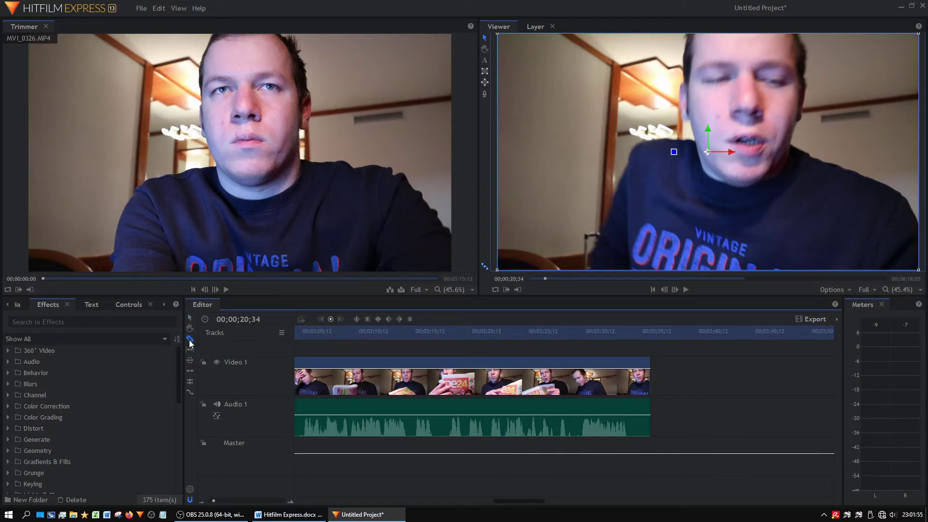
pyautogui.click(423, 383)
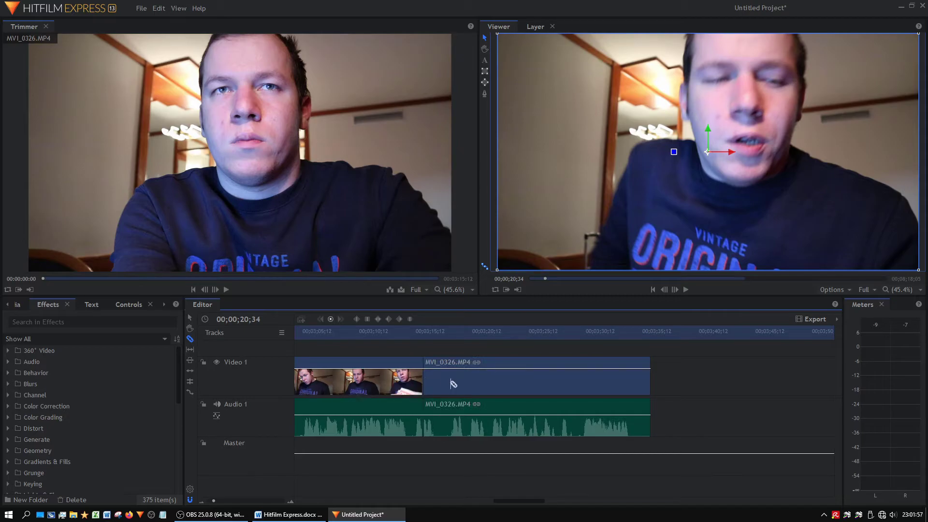
pyautogui.click(449, 383)
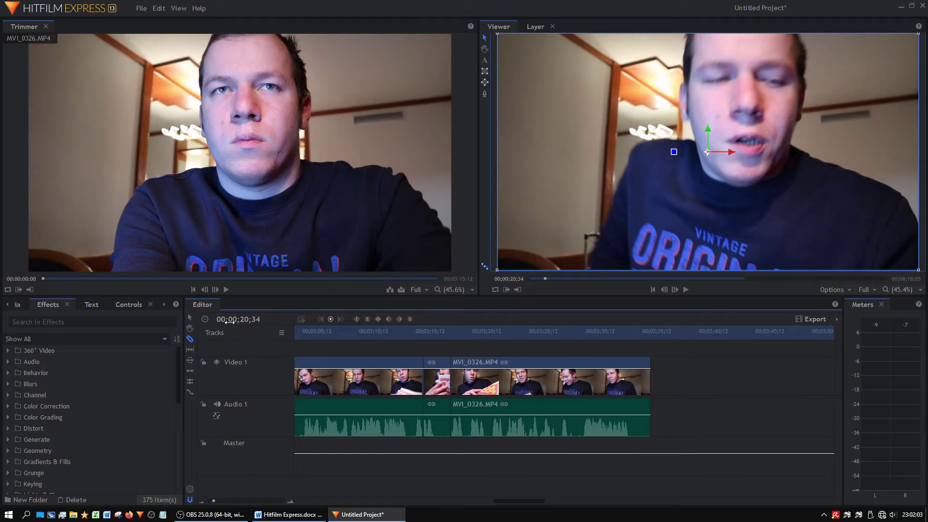
# - Delete the short section between the two cuts and move the remaining clip back to close the gap
pyautogui.click(191, 318)
pyautogui.click(436, 384)
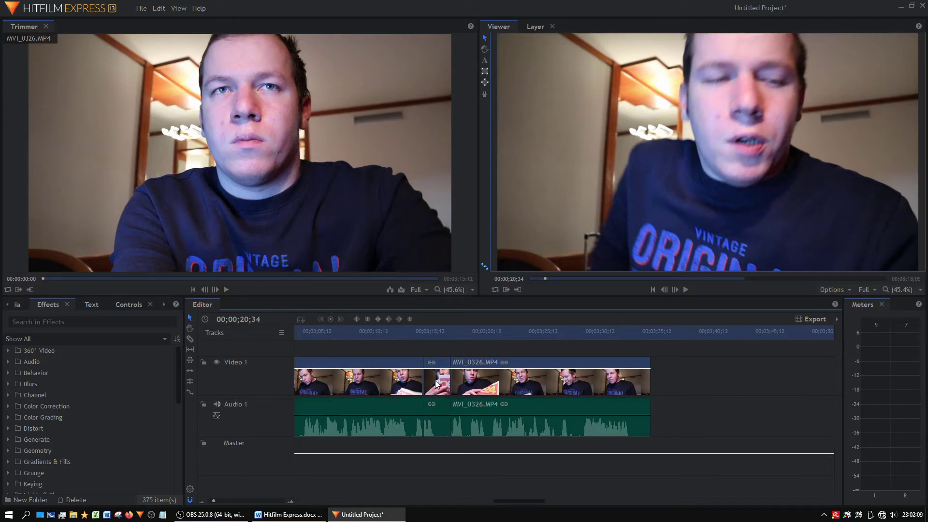
pyautogui.click(436, 384)
pyautogui.press('Delete')
pyautogui.moveTo(454, 387); pyautogui.dragTo(448, 384)
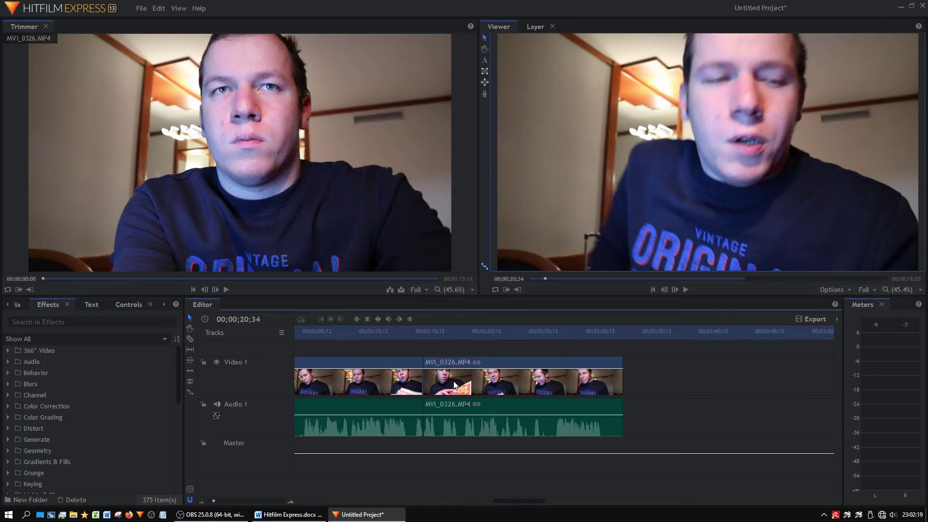
# - Undo the clip move and the section deletion, and redo both changes
pyautogui.click(178, 8)
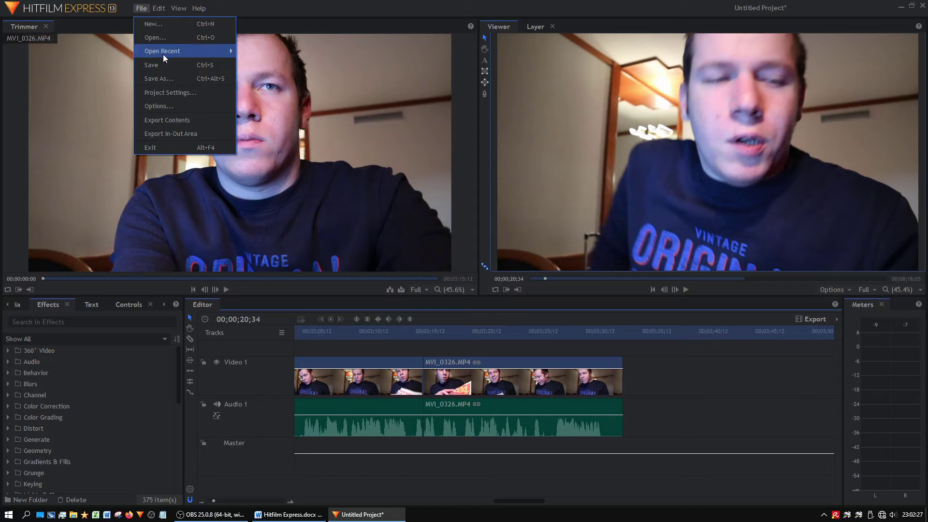
pyautogui.moveTo(170, 7)
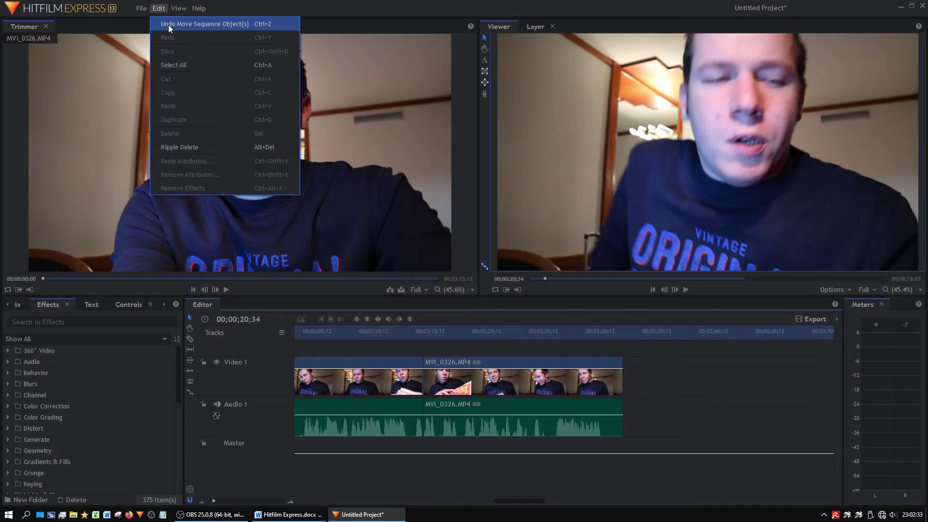
pyautogui.click(333, 5)
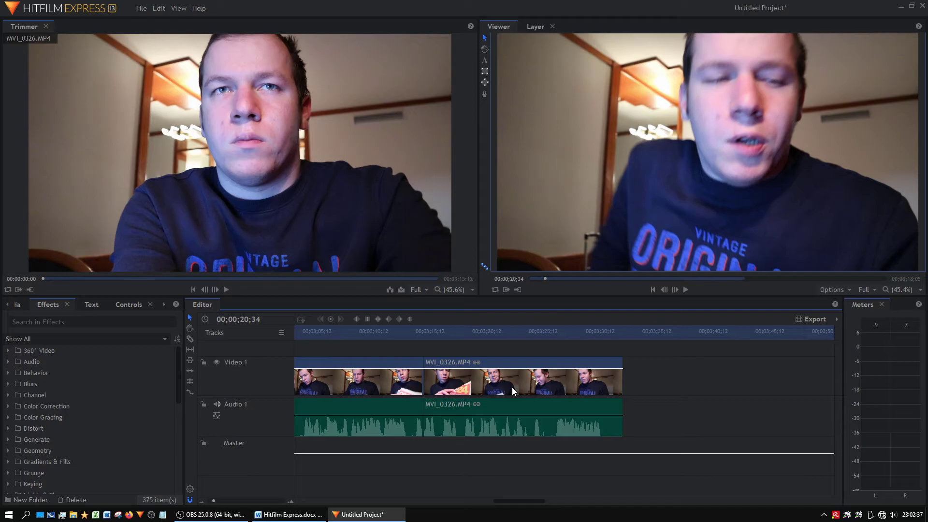
pyautogui.hotkey('ctrl', 'z')
pyautogui.hotkey('ctrl', 'z')
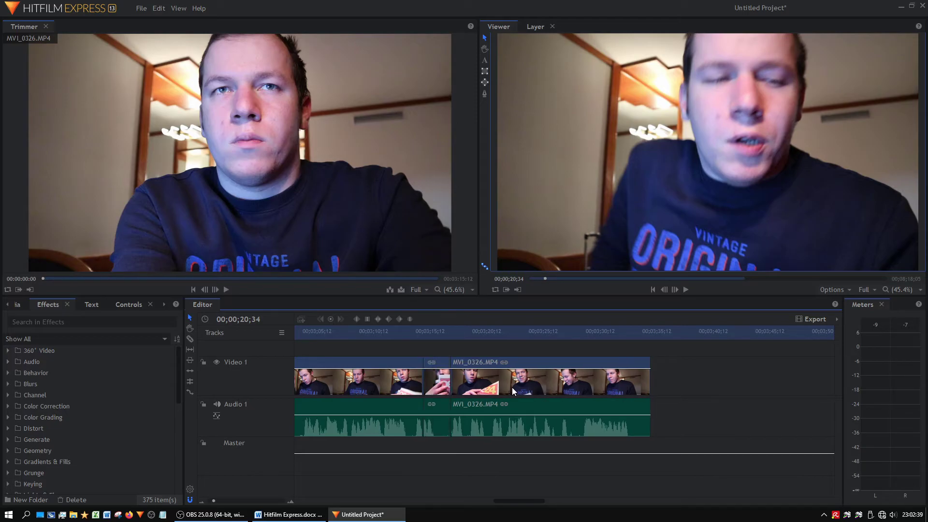
pyautogui.hotkey('ctrl', 'y')
pyautogui.hotkey('ctrl', 'y')
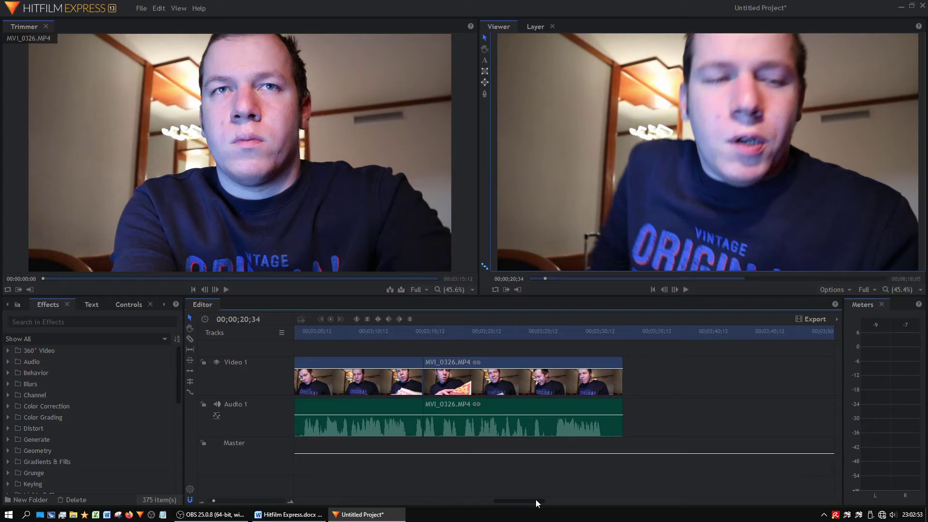
# - Shorten the timeline to the end of the last clip, for a duration of 00;03;32;16
pyautogui.moveTo(522, 503); pyautogui.dragTo(621, 509)
pyautogui.moveTo(559, 332); pyautogui.dragTo(831, 339)
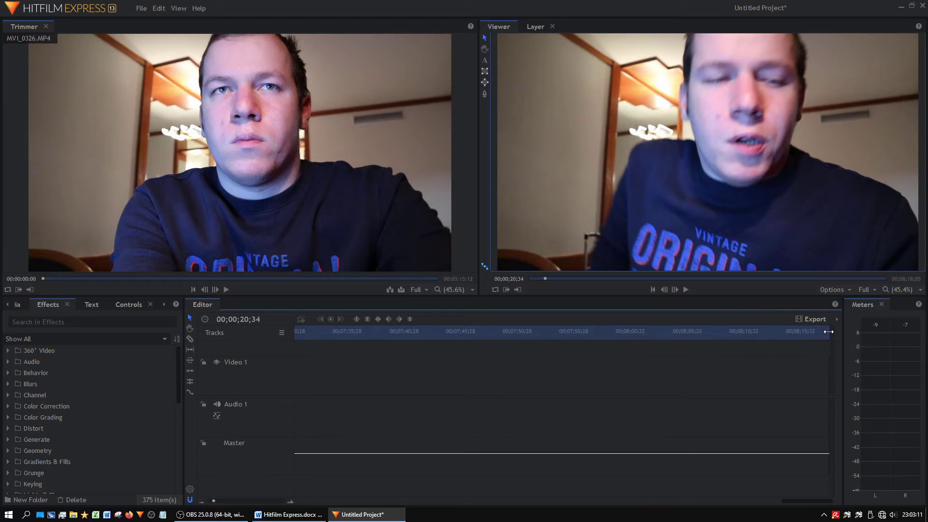
pyautogui.moveTo(828, 332); pyautogui.dragTo(463, 411)
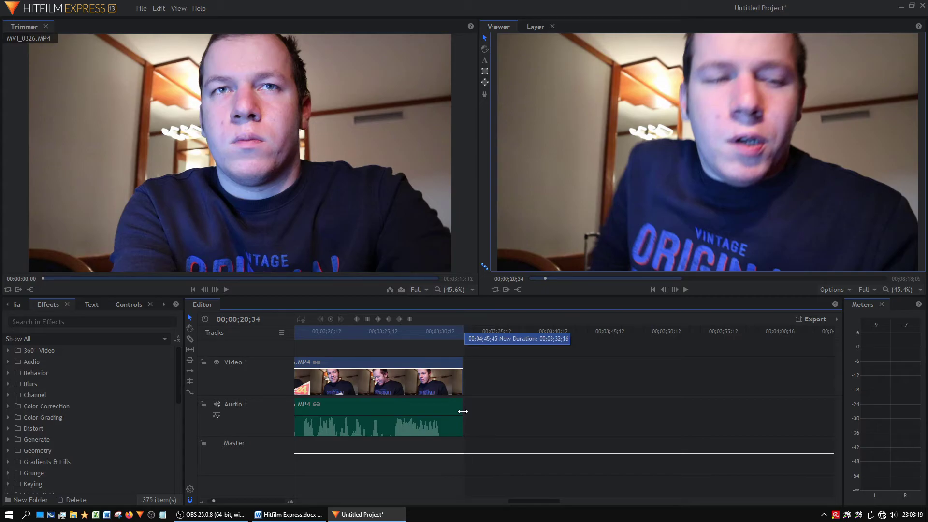
pyautogui.moveTo(462, 411); pyautogui.dragTo(463, 412)
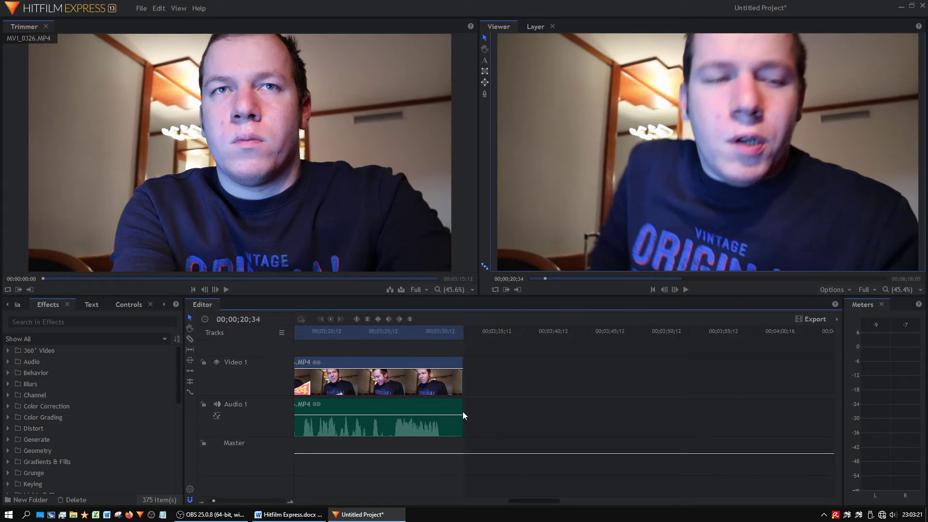
# - Add the In-Out Area to the export queue and open the Export workspace at the new task
pyautogui.click(814, 320)
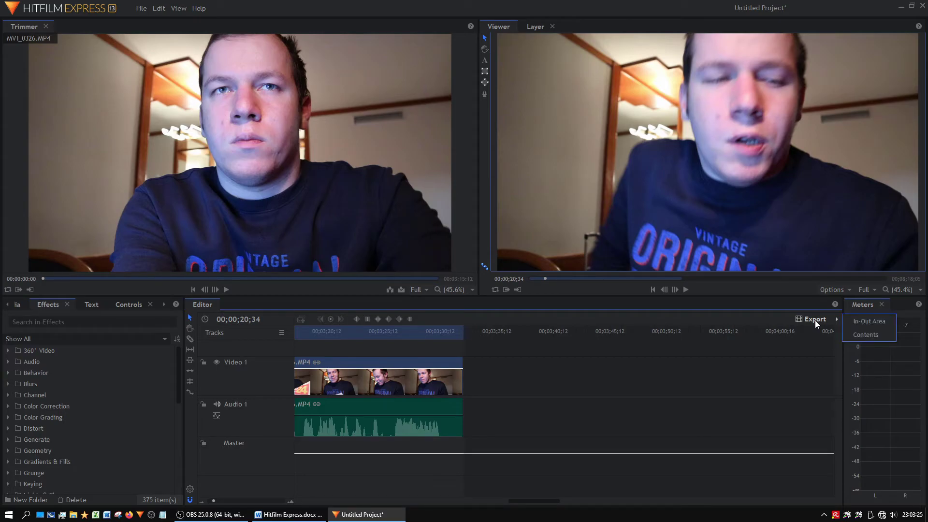
pyautogui.click(867, 324)
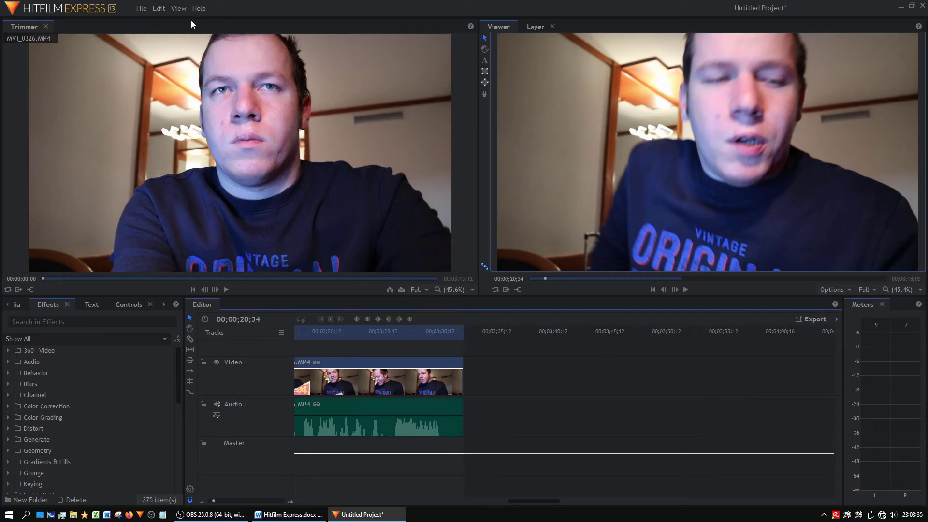
pyautogui.click(179, 9)
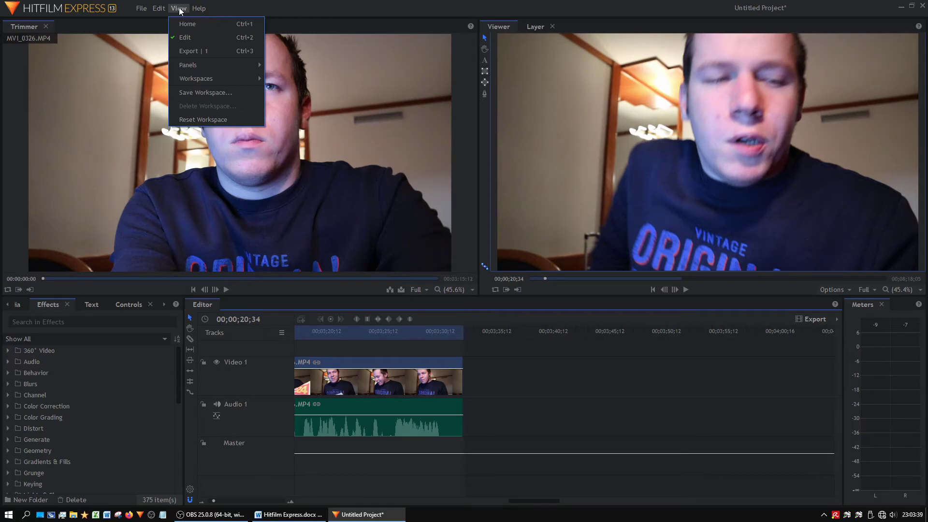
pyautogui.click(201, 56)
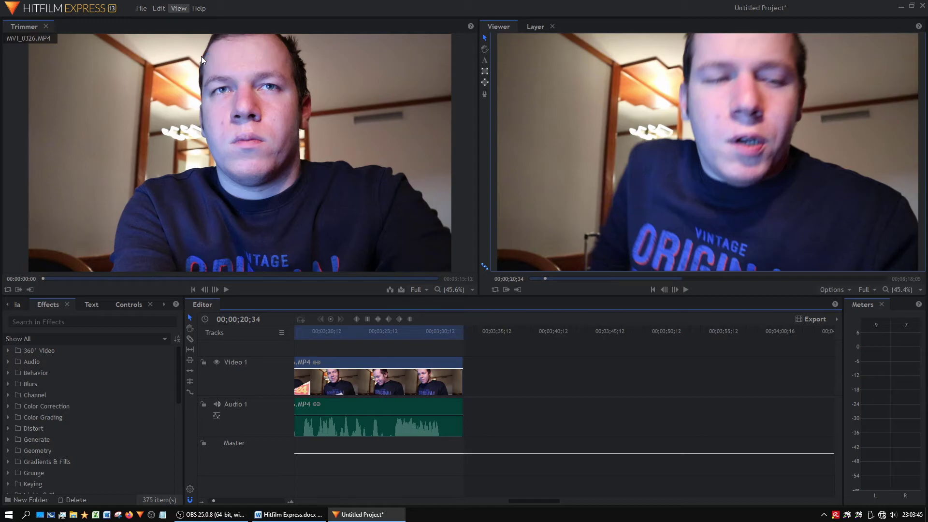
pyautogui.scroll(2, 425, 403)
pyautogui.scroll(-20, 425, 404)
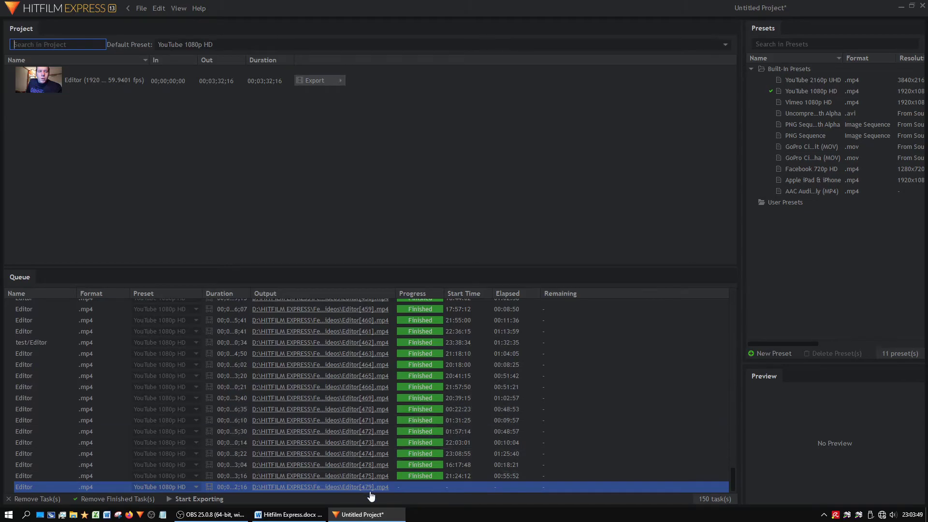
# - Look through the presets available for the newly queued export task
pyautogui.click(163, 487)
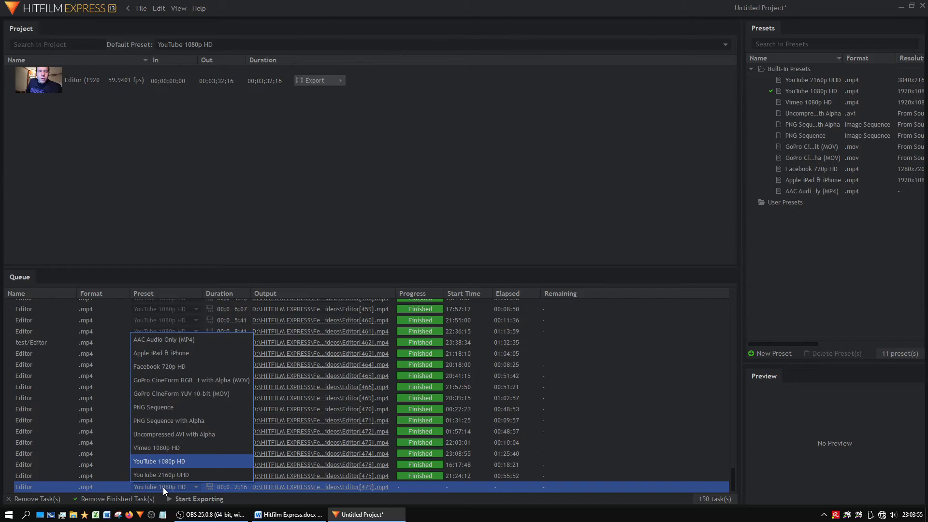
pyautogui.click(164, 487)
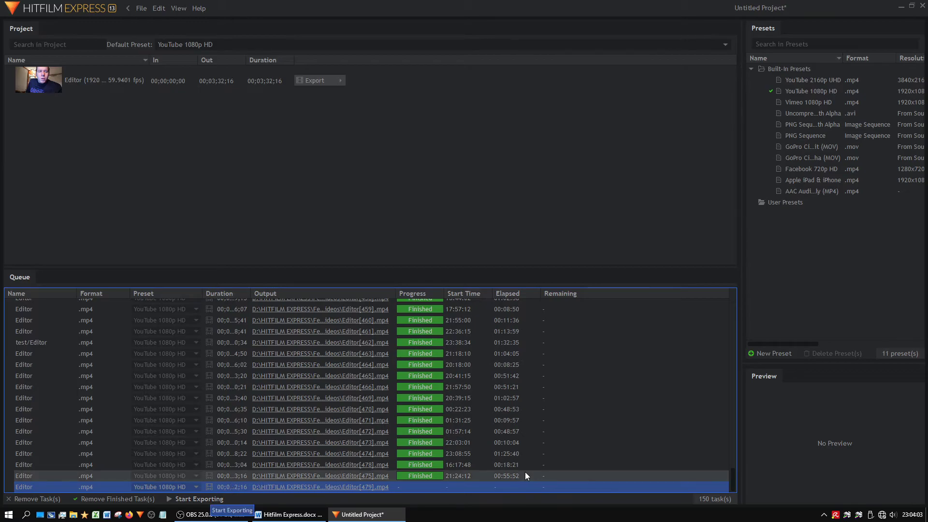
# - Return to the editor and extend the end of the timeline to 00;08;18;05
pyautogui.click(130, 10)
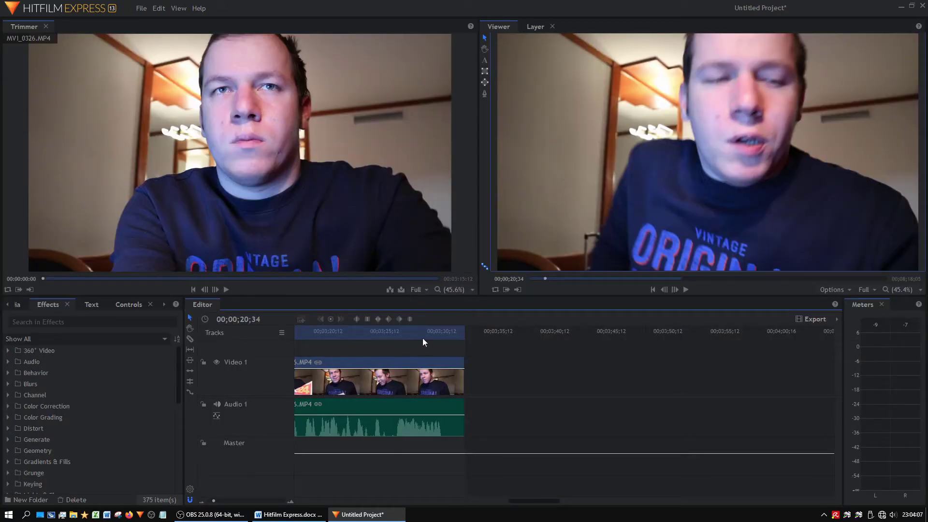
pyautogui.moveTo(464, 331); pyautogui.dragTo(873, 388)
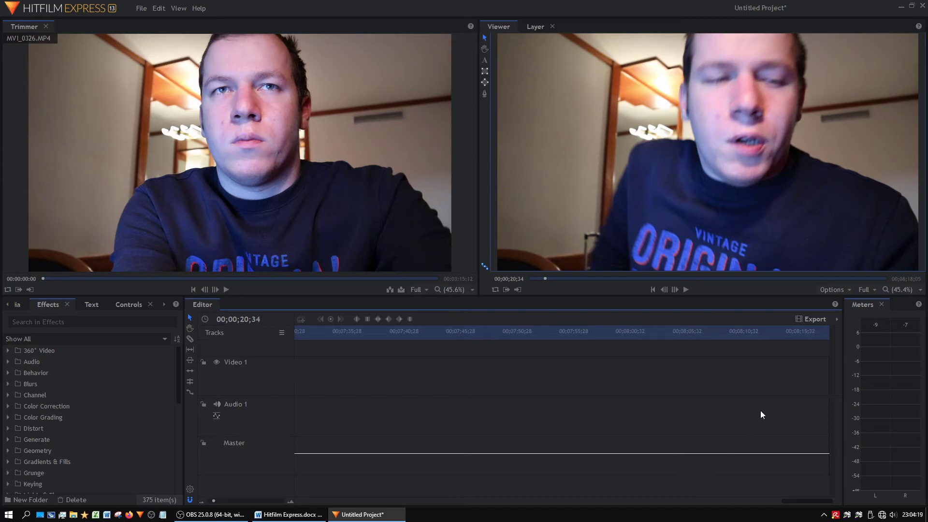
pyautogui.click(827, 292)
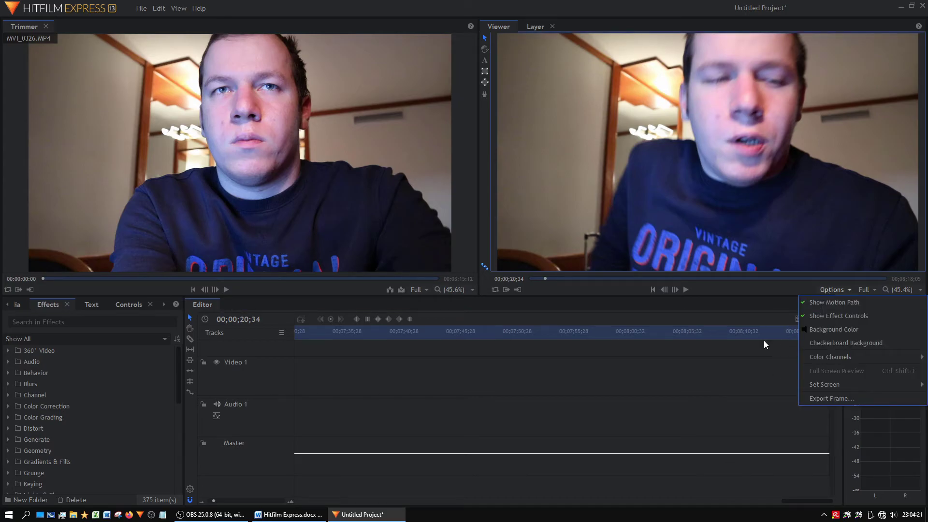
pyautogui.click(844, 399)
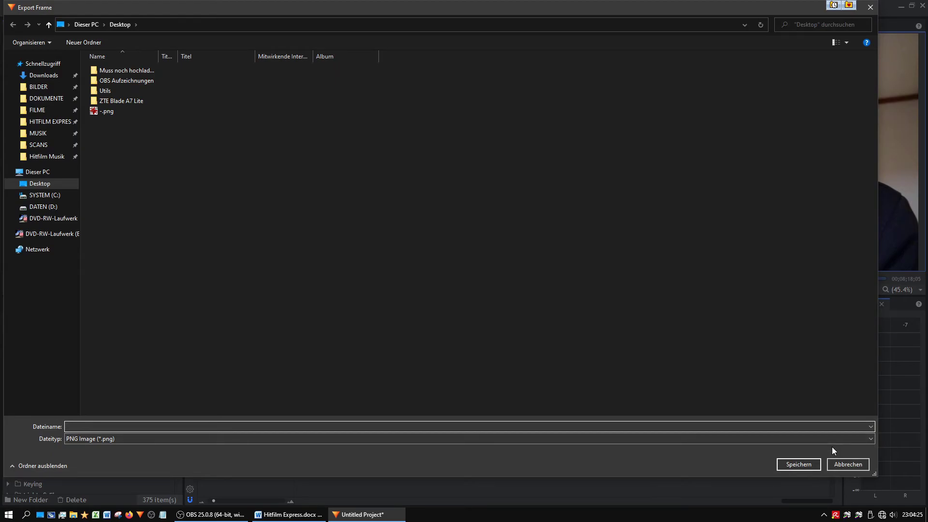
pyautogui.click(837, 464)
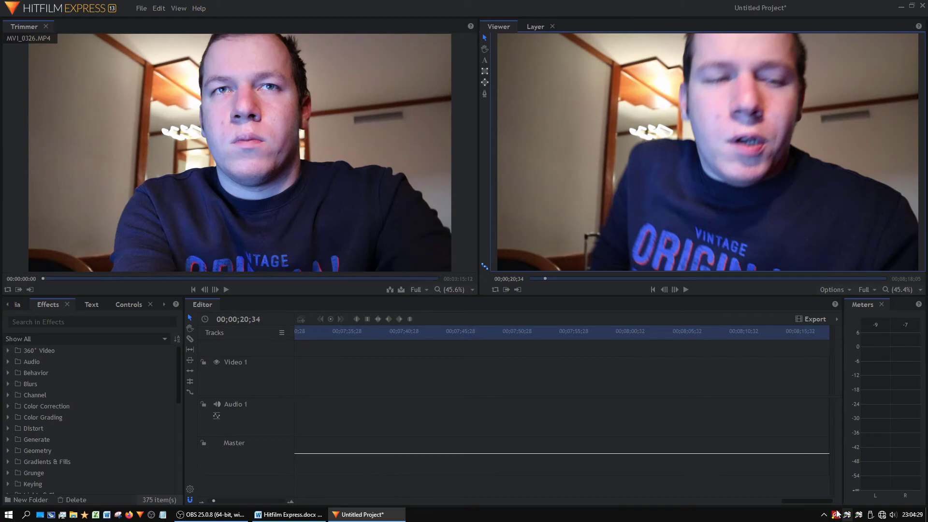
pyautogui.click(802, 507)
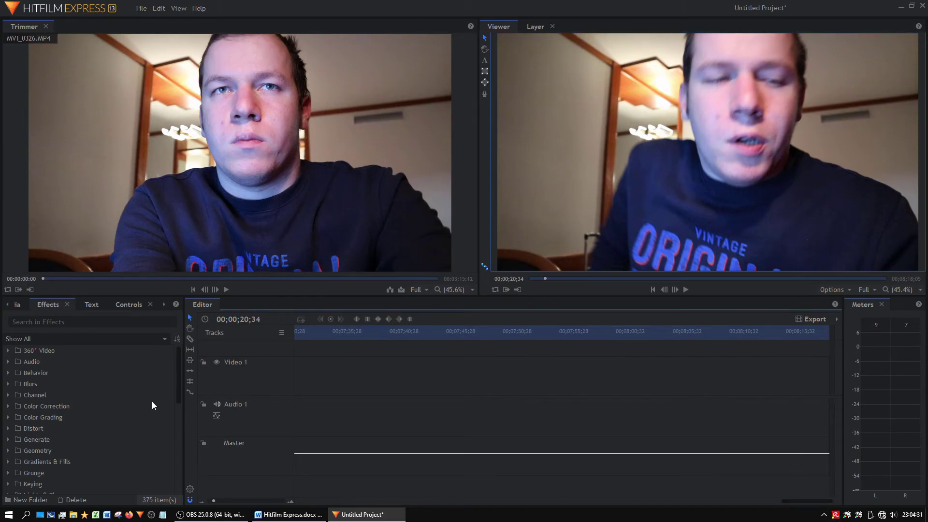
# - Place musicfox_demo_MF-505.mp3 on the Audio 1 track at about 00;03;40 and play it from about 00;03;55
pyautogui.click(17, 305)
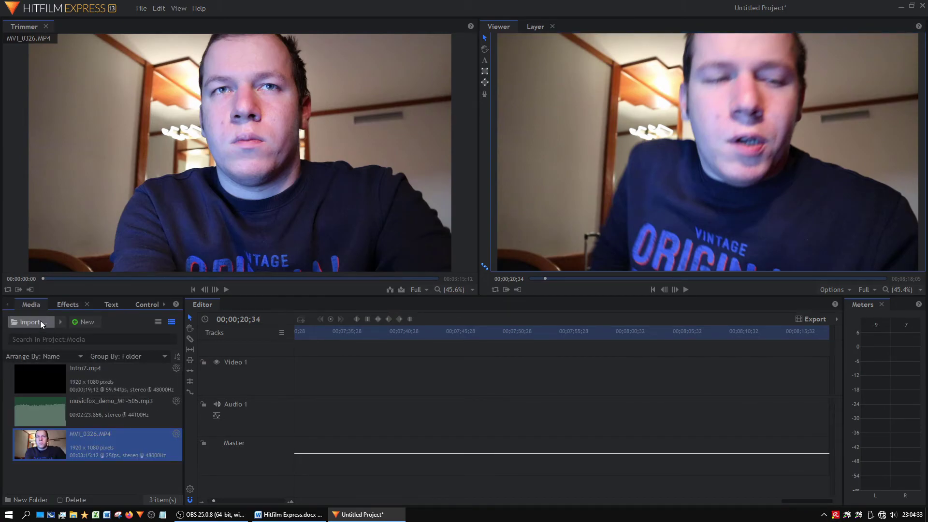
pyautogui.moveTo(807, 500); pyautogui.dragTo(321, 507)
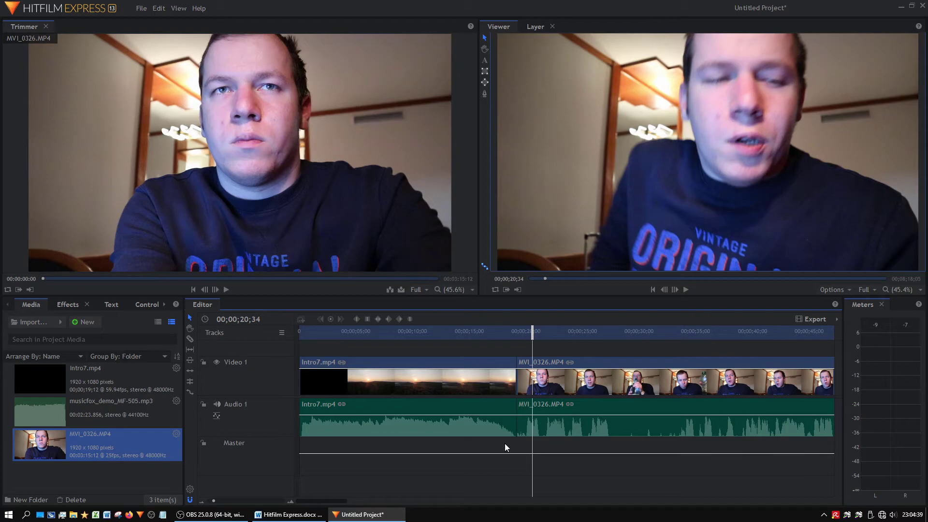
pyautogui.moveTo(340, 501); pyautogui.dragTo(567, 500)
pyautogui.moveTo(19, 413); pyautogui.dragTo(371, 411)
pyautogui.click(551, 331)
pyautogui.press('space')
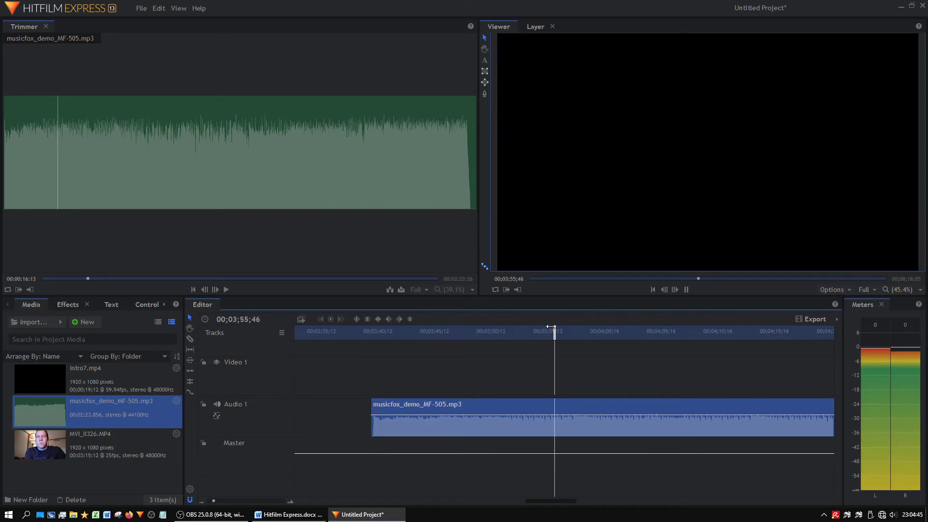
pyautogui.press('space')
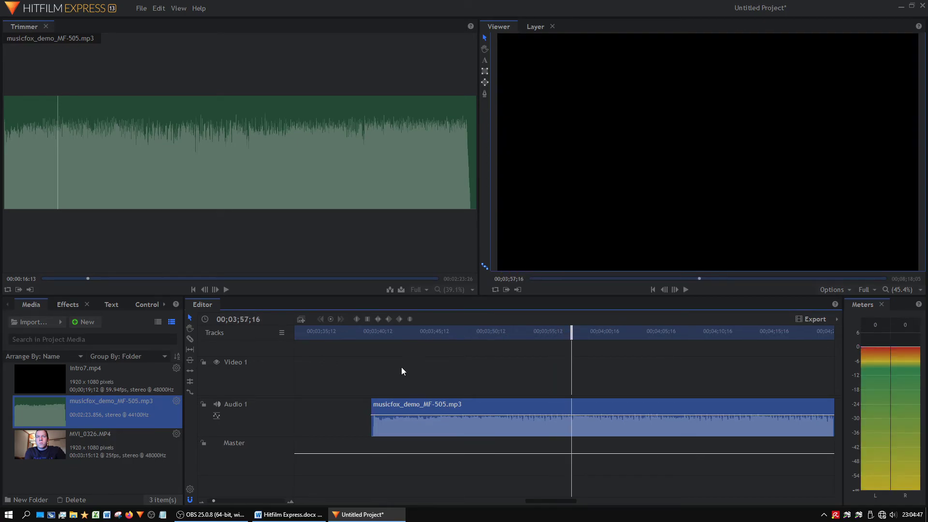
# - Apply the Audio Reverse effect to the music clip and play a short part of it
pyautogui.click(64, 304)
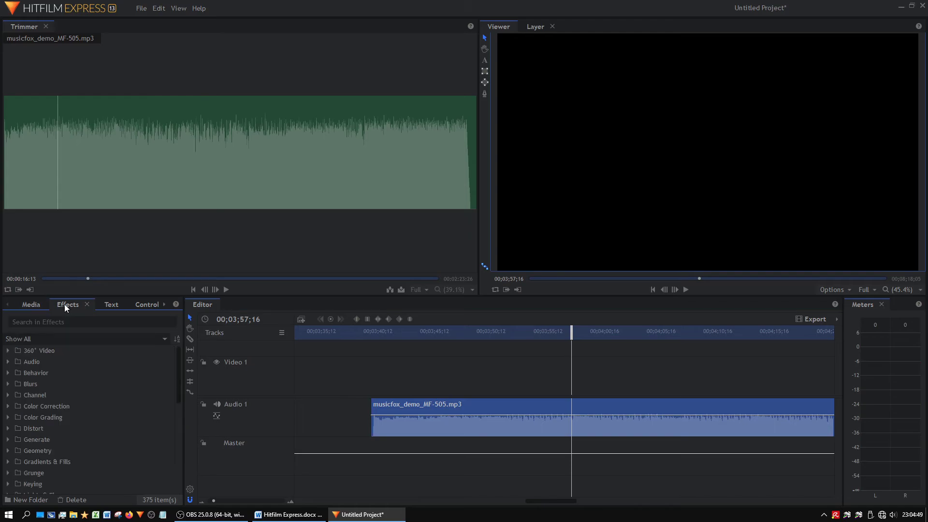
pyautogui.click(9, 364)
pyautogui.moveTo(53, 372); pyautogui.dragTo(391, 411)
pyautogui.press('space')
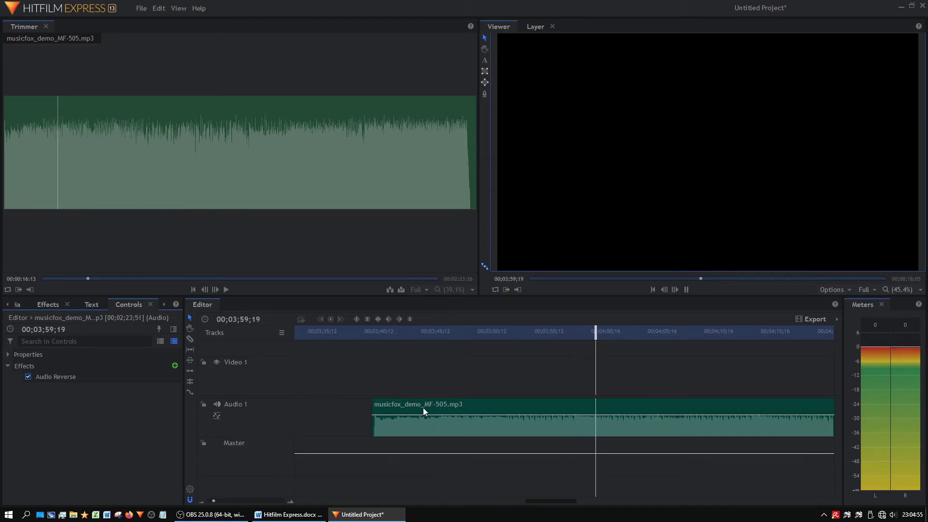
pyautogui.press('space')
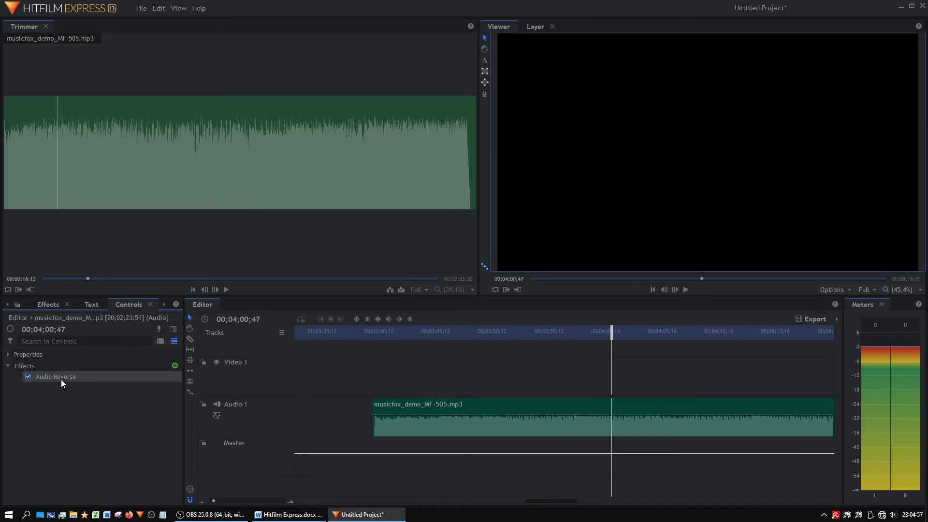
# - Disable Audio Reverse on the music clip and apply the Pitch audio effect to it
pyautogui.click(27, 377)
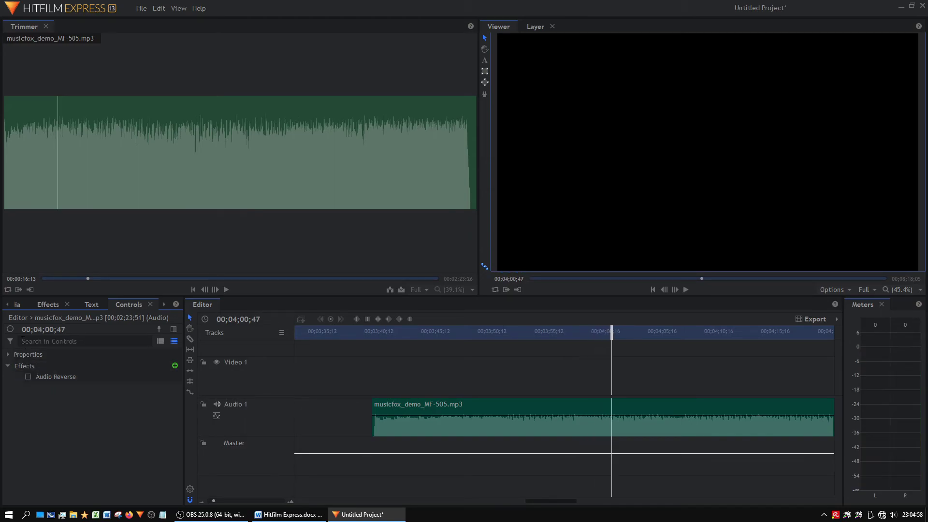
pyautogui.click(42, 305)
pyautogui.scroll(-5, 85, 415)
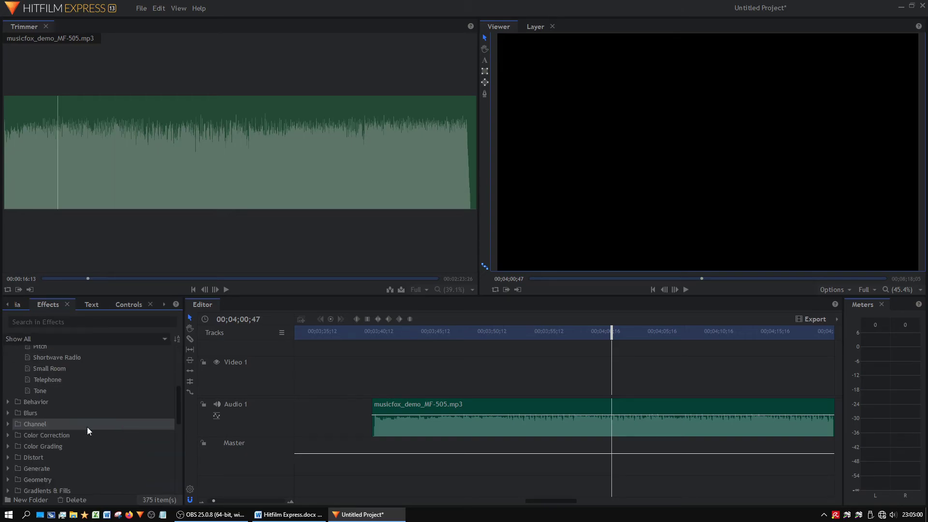
pyautogui.scroll(5, 97, 368)
pyautogui.doubleClick(95, 362)
pyautogui.click(96, 340)
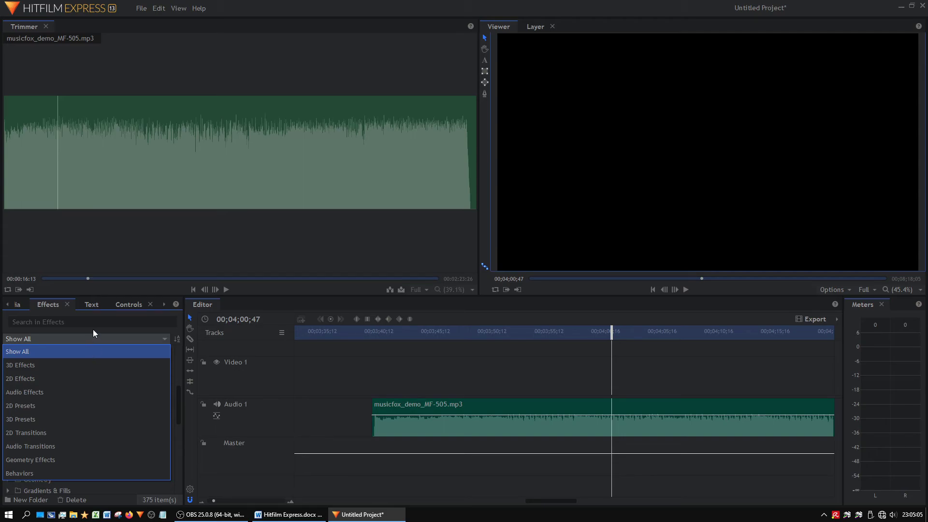
pyautogui.click(93, 329)
pyautogui.moveTo(89, 346); pyautogui.dragTo(411, 410)
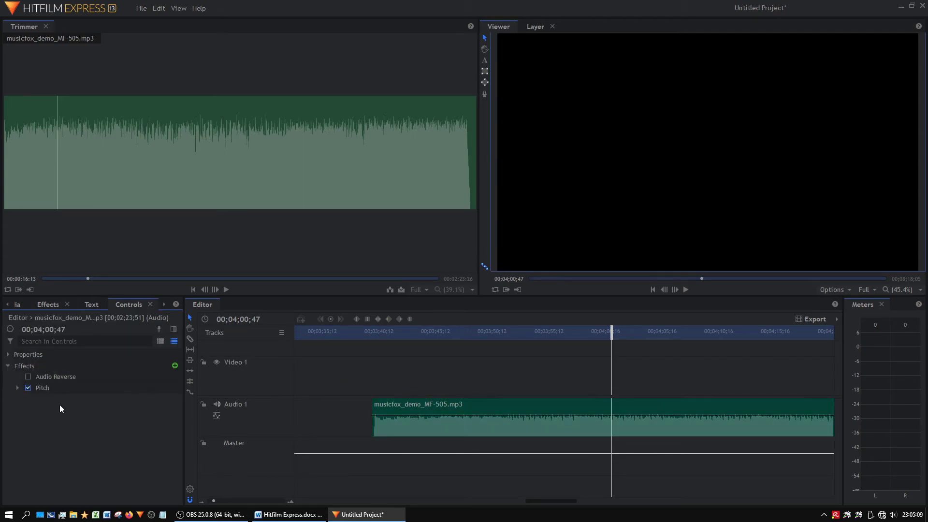
# - Try several Semitone Shift values for the music clip's Pitch effect, set it to 2, and play the clip
pyautogui.click(15, 387)
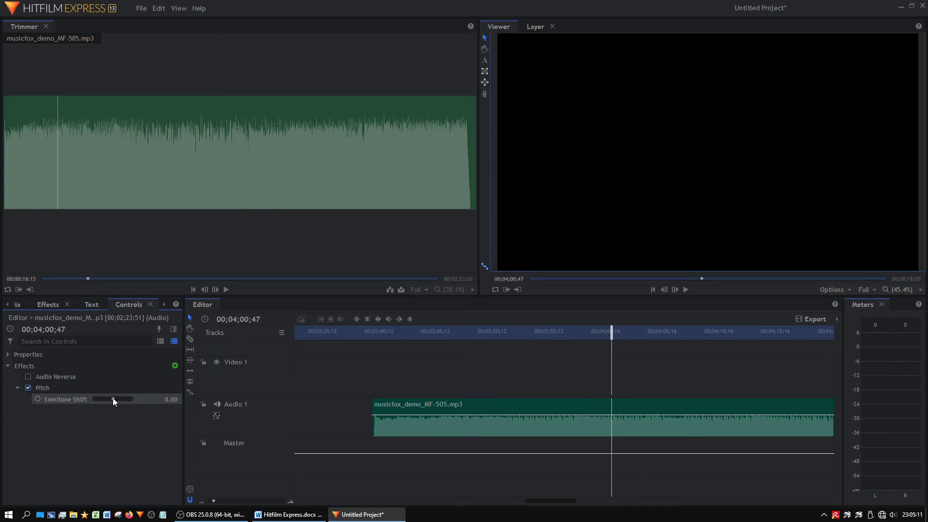
pyautogui.press('space')
pyautogui.moveTo(116, 396); pyautogui.dragTo(113, 396)
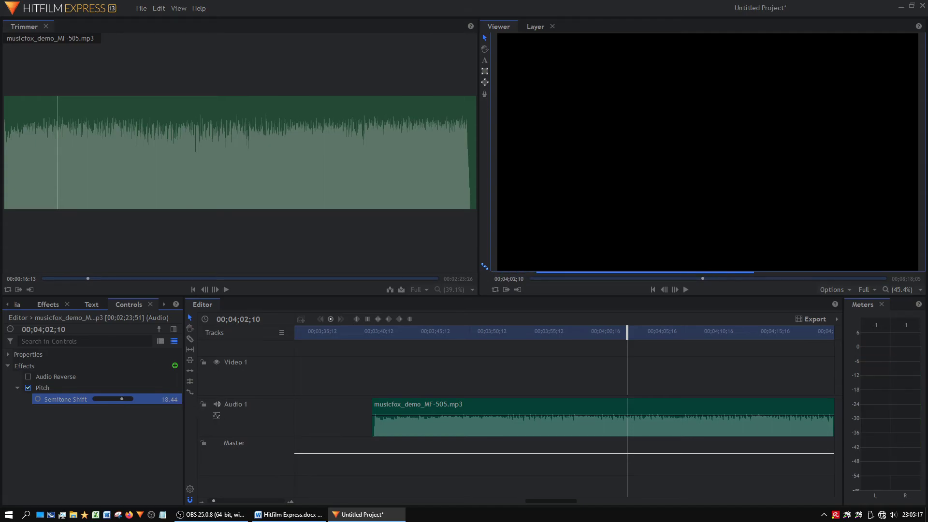
pyautogui.moveTo(174, 399); pyautogui.dragTo(178, 399)
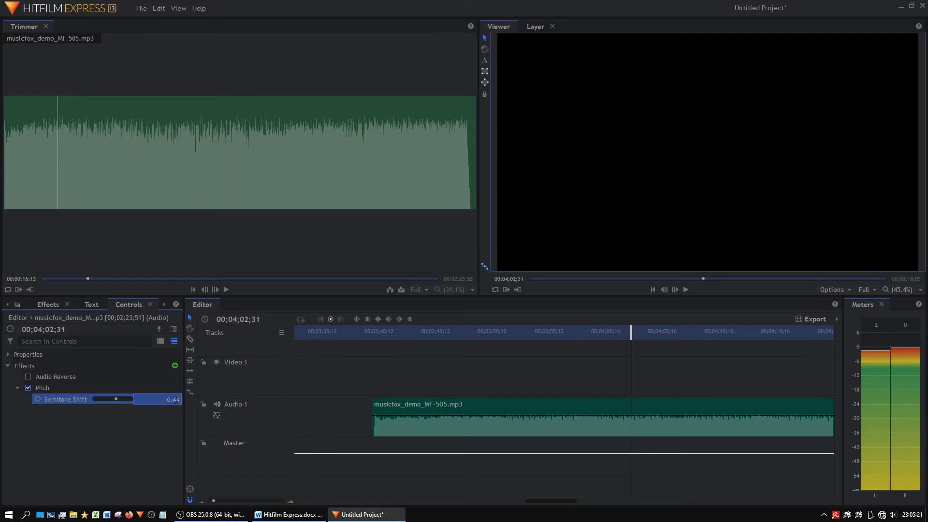
pyautogui.click(175, 399)
pyautogui.write('2')
pyautogui.press('Return')
pyautogui.press('space')
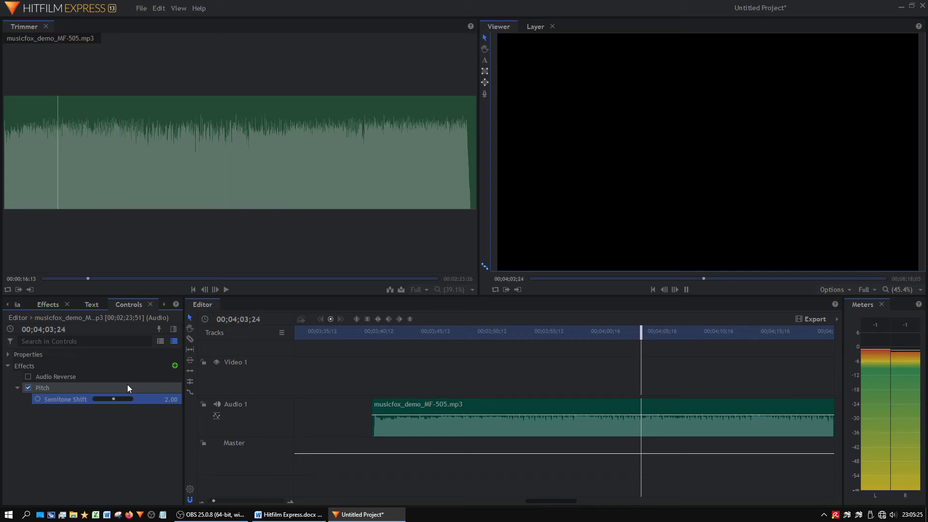
# - Set the music clip's Semitone Shift to -2, play it, and adjust the shift to -6.48
pyautogui.click(164, 399)
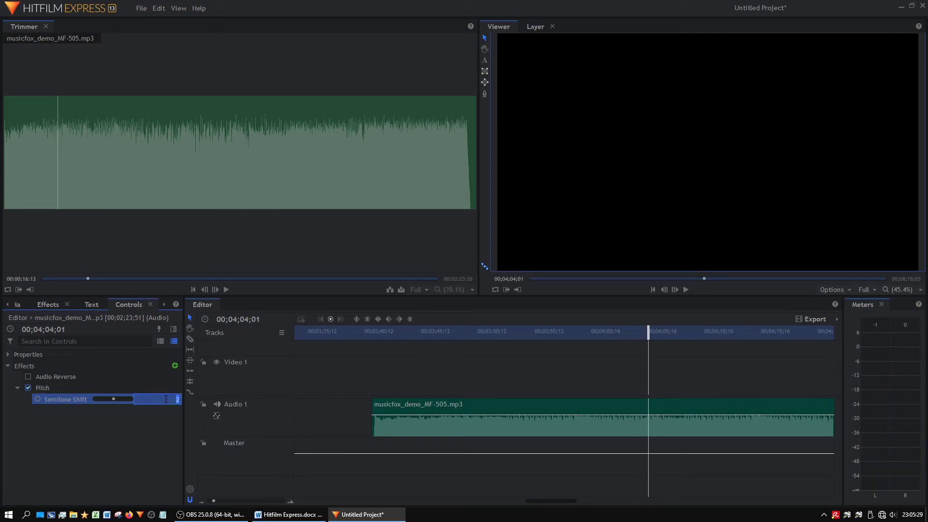
pyautogui.write('-2')
pyautogui.press('Return')
pyautogui.press('space')
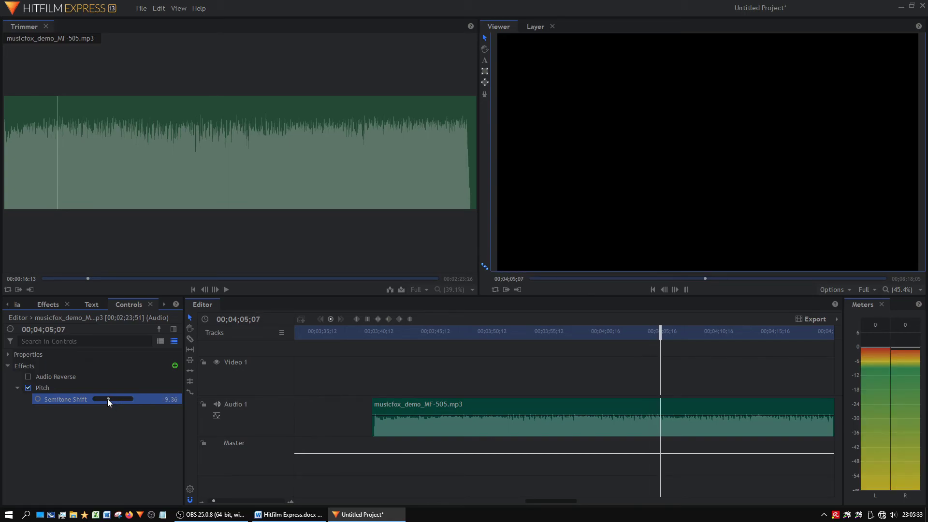
pyautogui.moveTo(107, 399); pyautogui.dragTo(108, 399)
pyautogui.press('space')
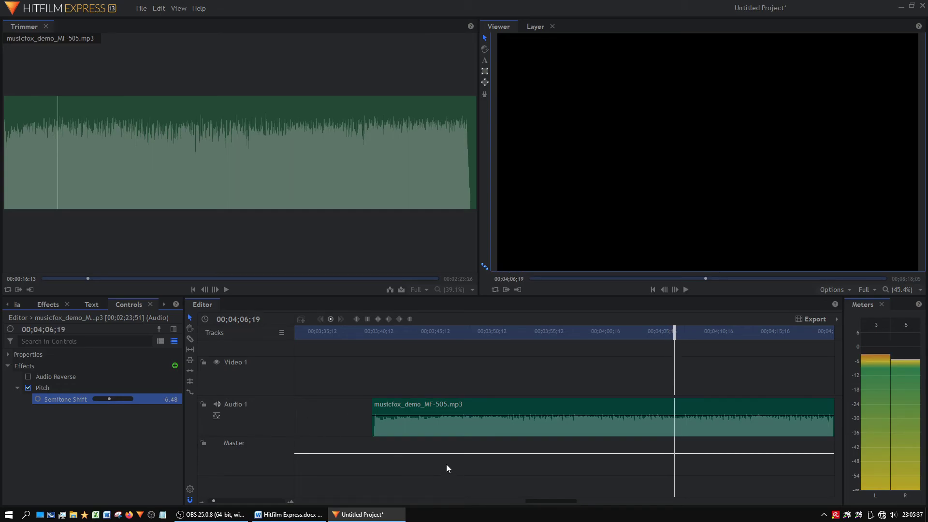
# - Delete the music clip from the Audio 1 track
pyautogui.click(450, 428)
pyautogui.press('Delete')
# - Place the playhead near the start of the MVI_0326.MP4 clip and apply the Pitch effect to its audio
pyautogui.moveTo(568, 501); pyautogui.dragTo(344, 482)
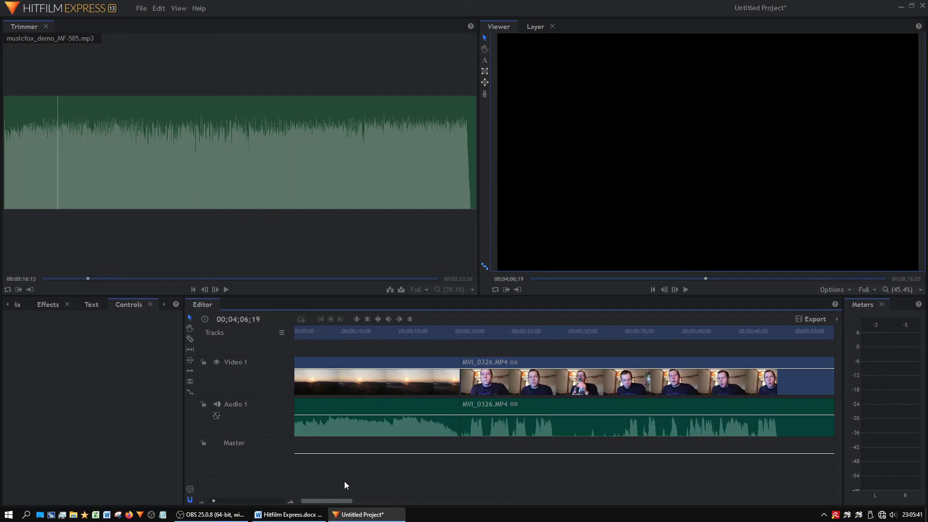
pyautogui.click(486, 327)
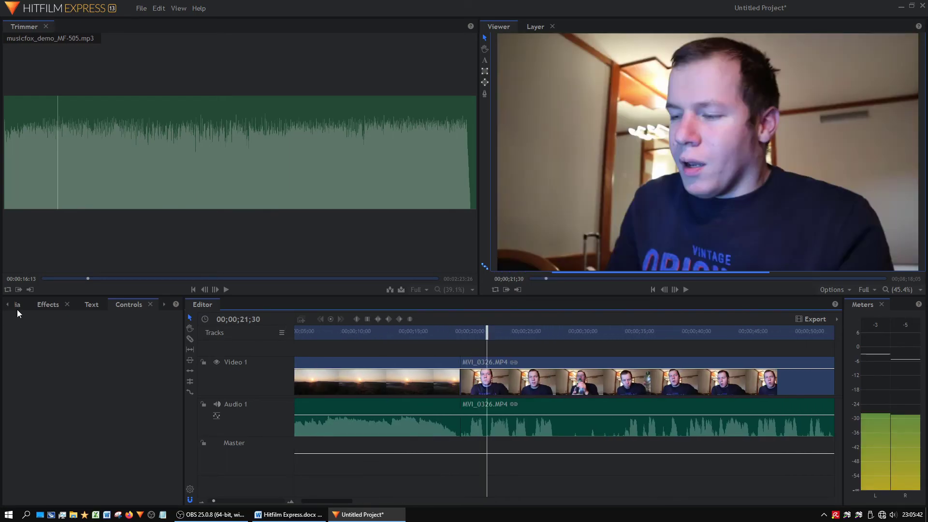
pyautogui.click(38, 303)
pyautogui.moveTo(50, 348); pyautogui.dragTo(472, 425)
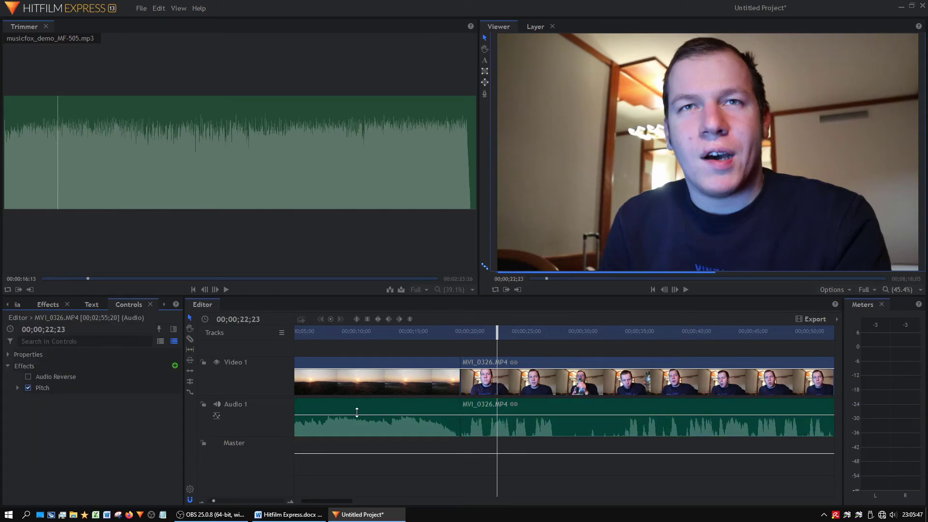
# - Set the Pitch effect's Semitone Shift on MVI_0326.MP4 to 5.76, reduce it to 0.72, and play the clip
pyautogui.click(18, 387)
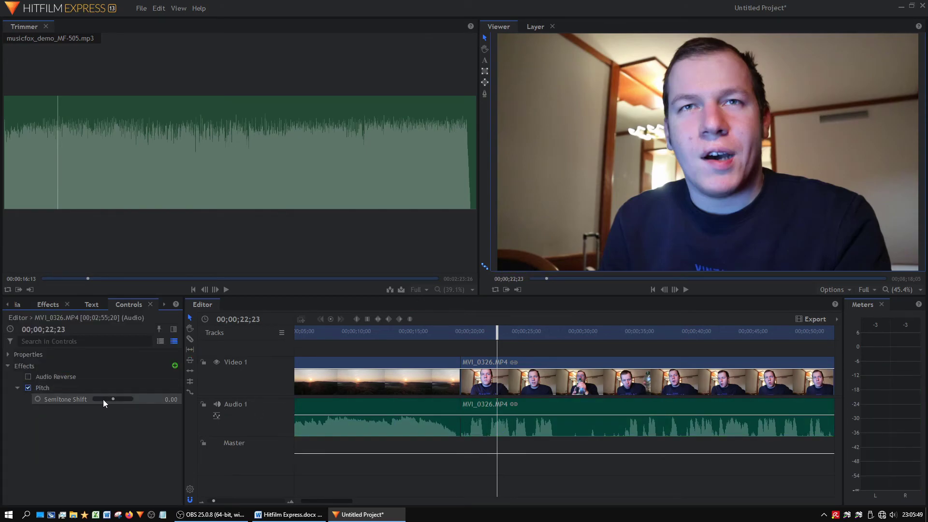
pyautogui.click(116, 399)
pyautogui.press('space')
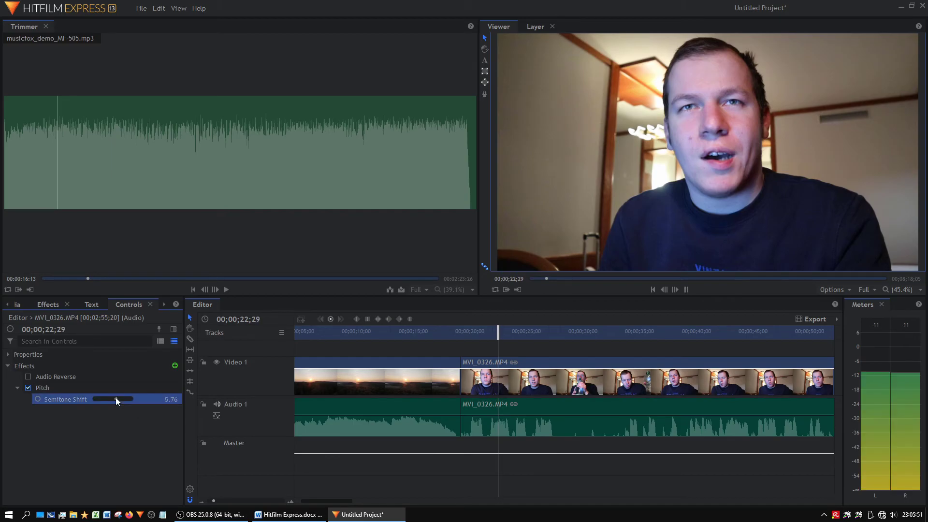
pyautogui.click(114, 399)
pyautogui.press('space')
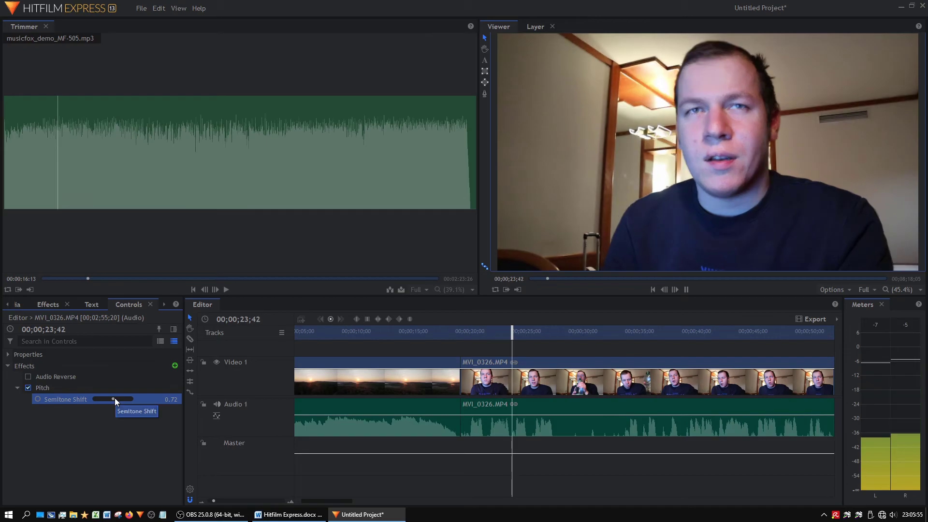
pyautogui.press('space')
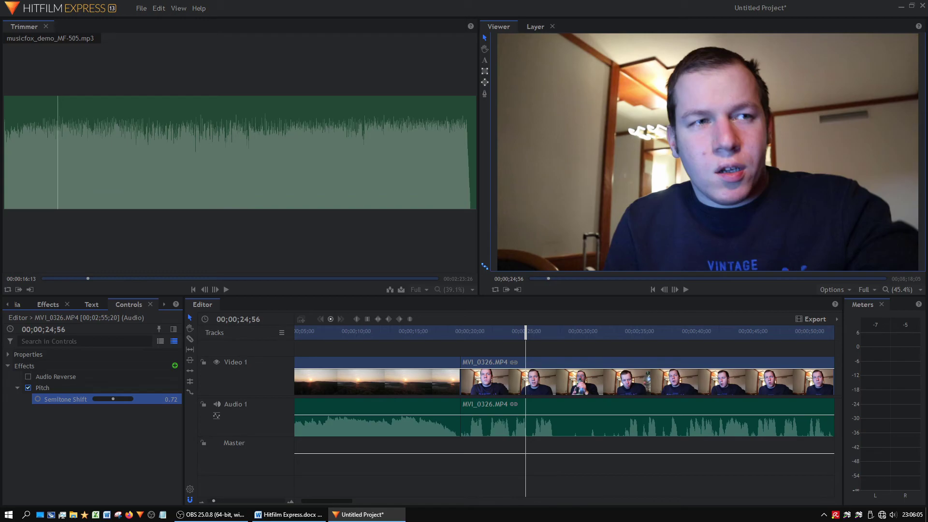
# - Raise the Semitone Shift of MVI_0326.MP4 to 13.72, lower it again, and play the clip
pyautogui.press('Up')
pyautogui.press('Up')
pyautogui.press('Up')
pyautogui.press('Up')
pyautogui.press('Up')
pyautogui.press('Up')
pyautogui.press('Up')
pyautogui.press('Up')
pyautogui.press('Up')
pyautogui.press('Up')
pyautogui.press('Up')
pyautogui.press('Up')
pyautogui.press('Up')
pyautogui.press('Up')
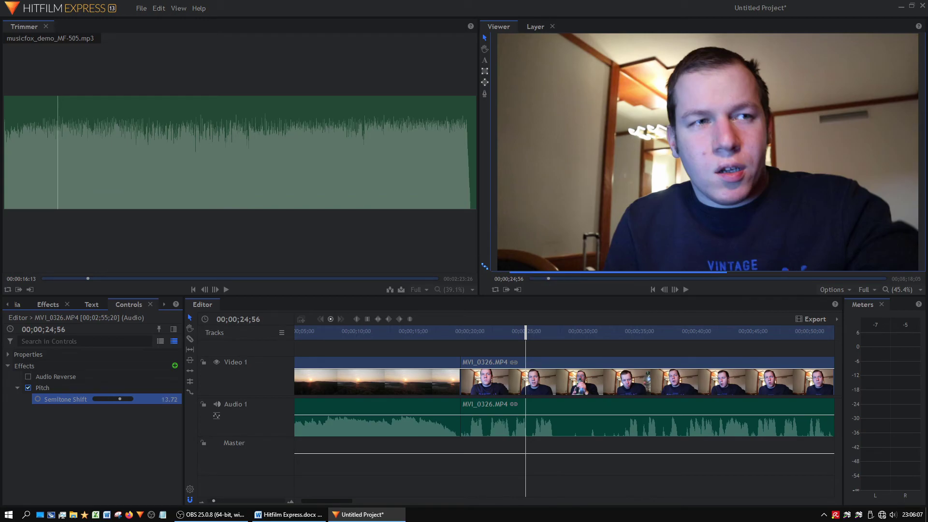
pyautogui.press('pagedown')
pyautogui.press('space')
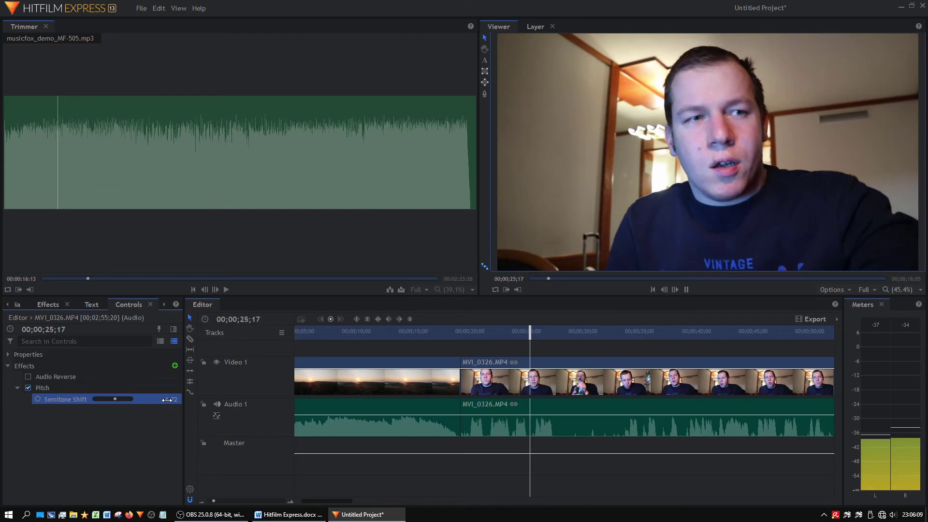
# - Lower the Pitch effect's Semitone Shift on MVI_0326.MP4 to -5.76 and further to -12.24, playing the clip's audio
pyautogui.moveTo(139, 400); pyautogui.dragTo(109, 397)
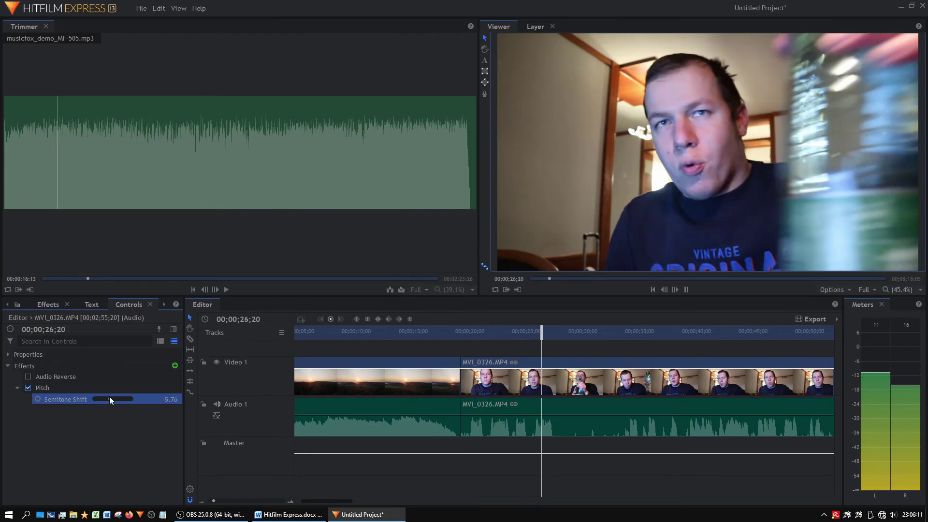
pyautogui.press('space')
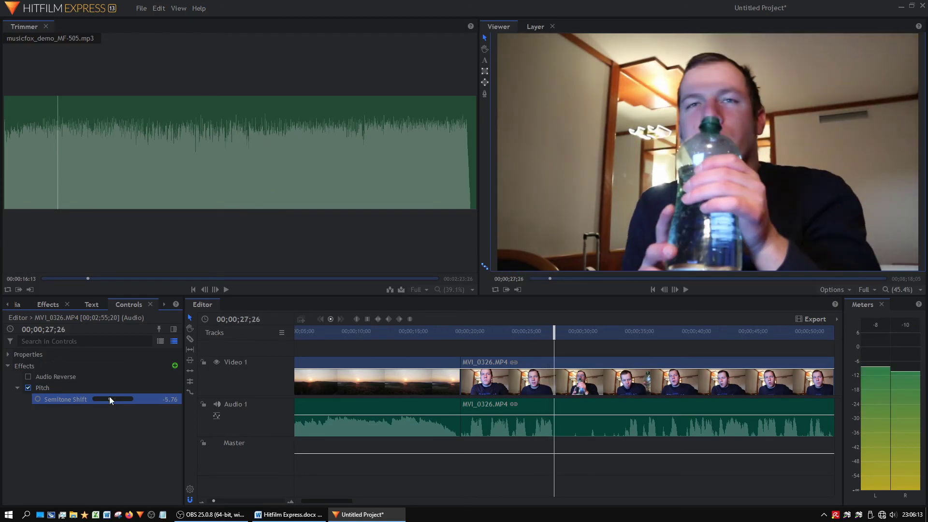
pyautogui.click(107, 398)
pyautogui.press('space')
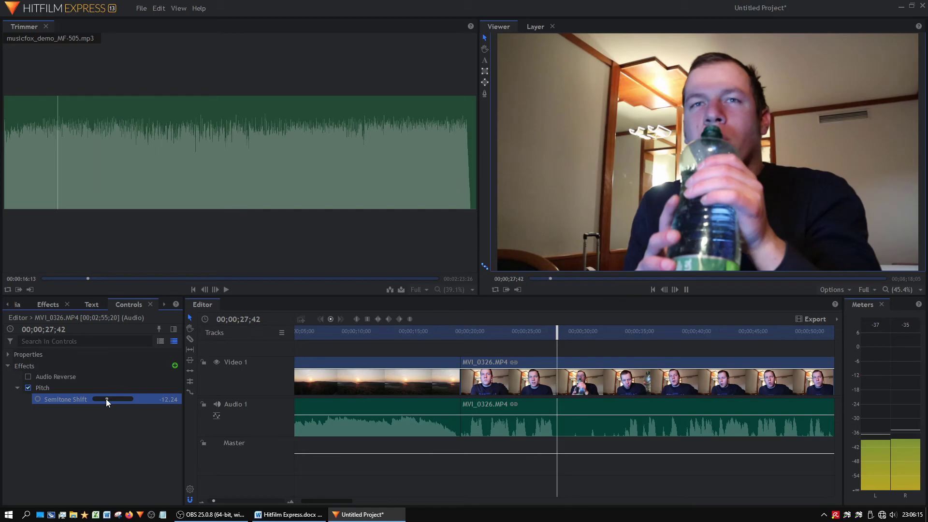
# - Play the pitched-down MVI_0326.MP4 audio from 00;00;38;53 at a lower system volume and stop at 00;00;40;47
pyautogui.click(683, 334)
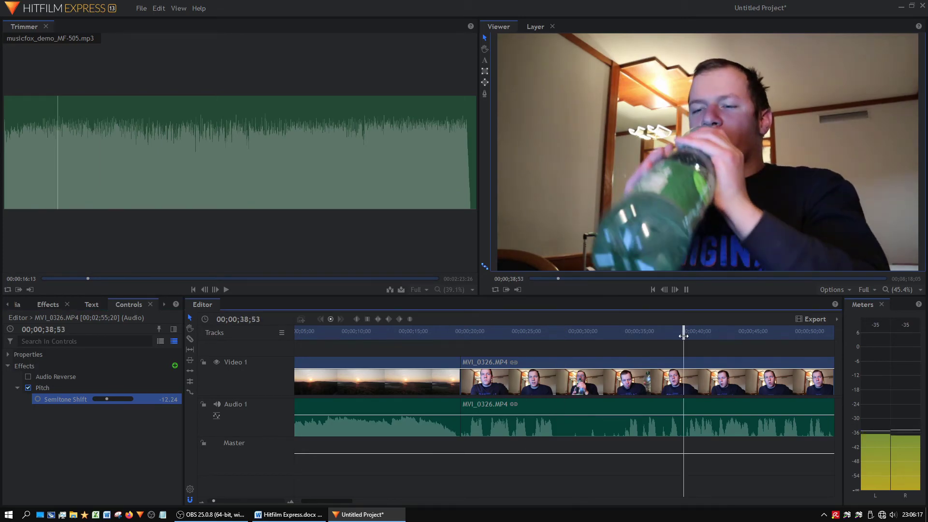
pyautogui.press('XF86AudioLowerVolume')
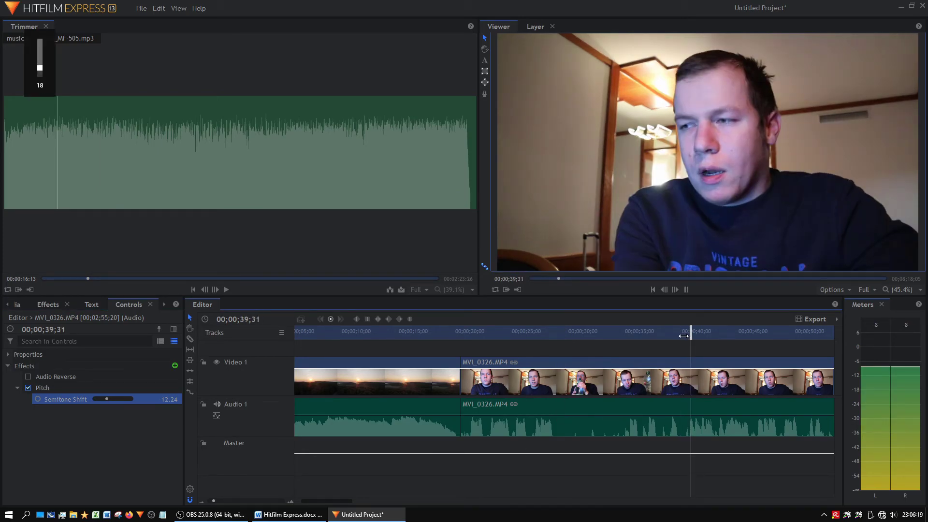
pyautogui.press('space')
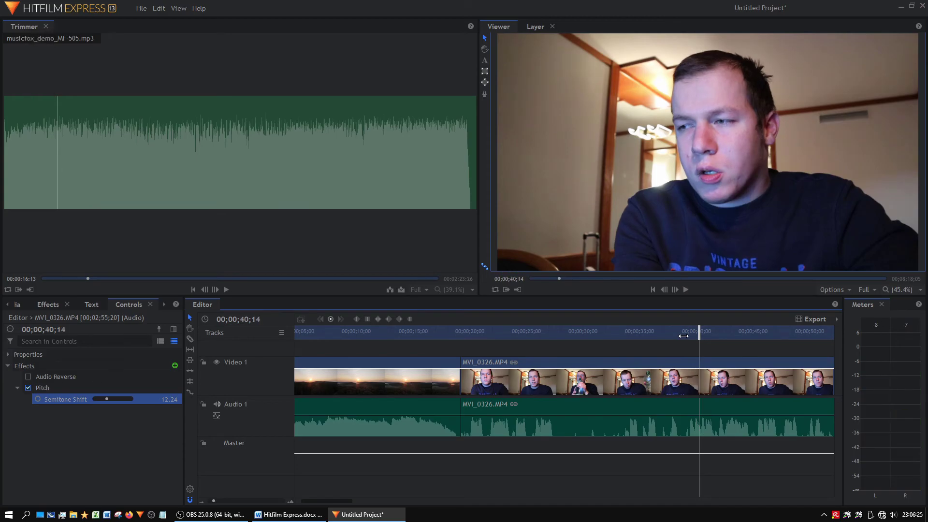
pyautogui.press('space')
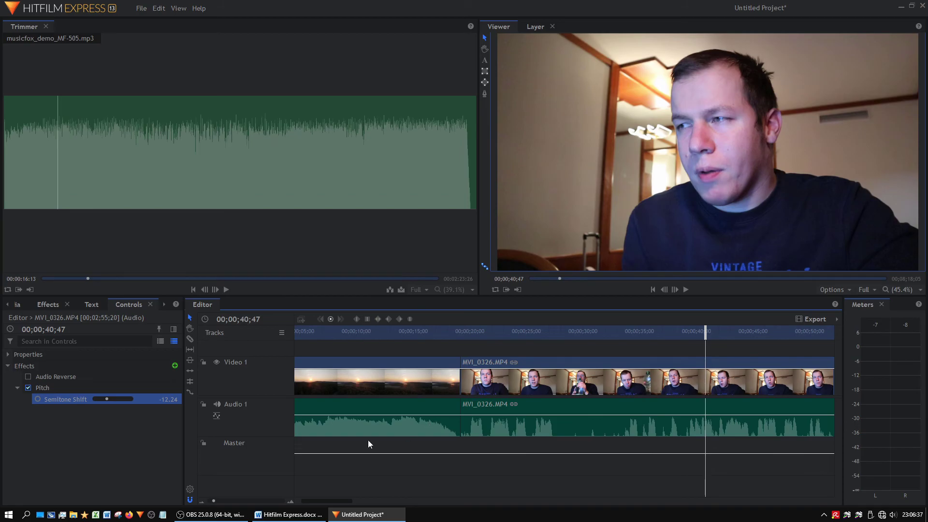
# - Set the Pitch effect's Semitone Shift on MVI_0326.MP4 to 0
pyautogui.click(163, 399)
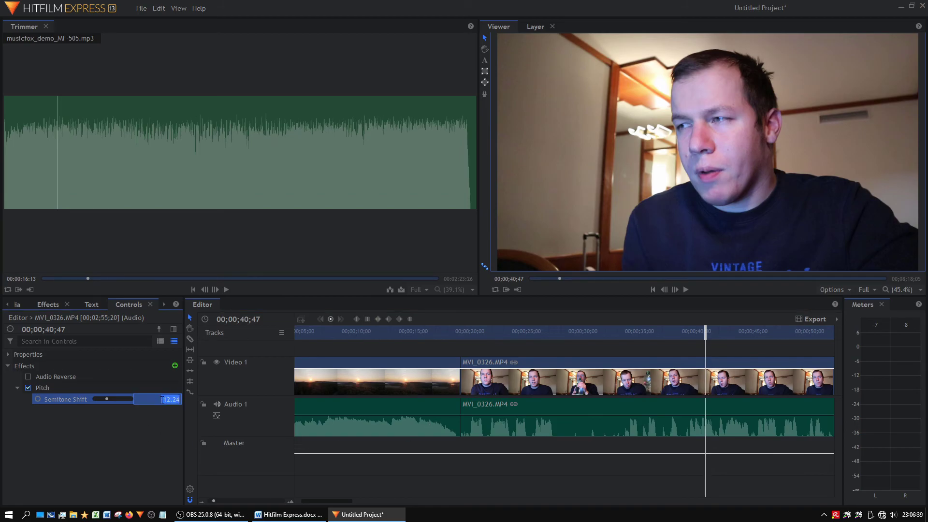
pyautogui.write('0')
pyautogui.press('Return')
# - Slice MVI_0326.MP4 at the 00;00;40;47 playhead and again about 11 seconds further on, and return to the Selection tool
pyautogui.click(190, 339)
pyautogui.click(705, 426)
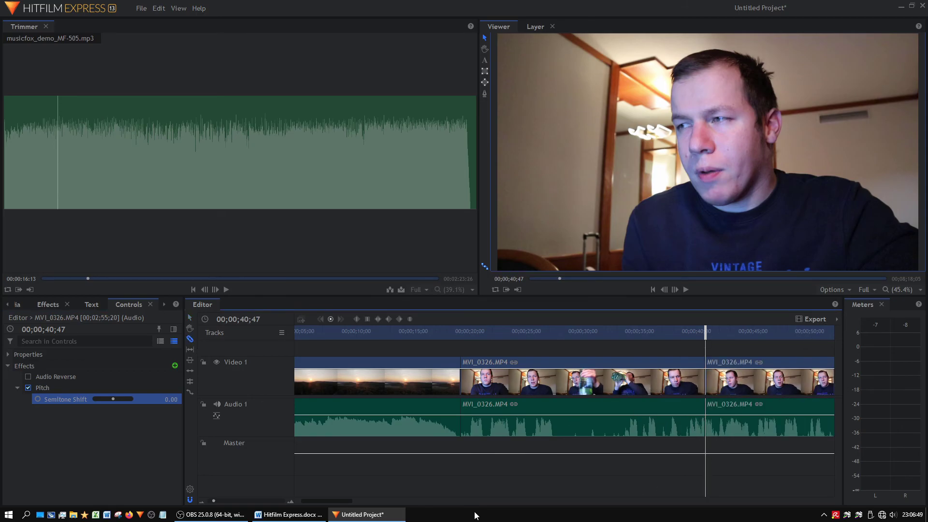
pyautogui.moveTo(342, 501); pyautogui.dragTo(370, 500)
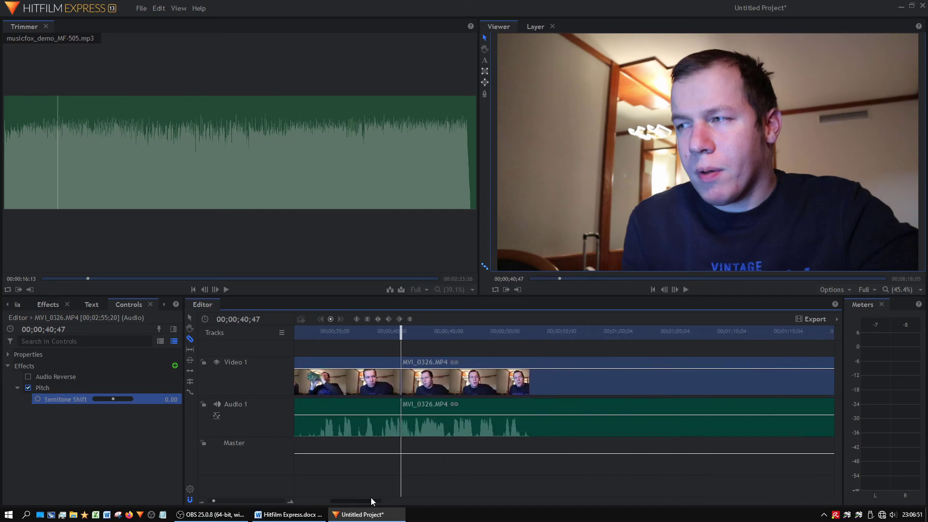
pyautogui.click(525, 417)
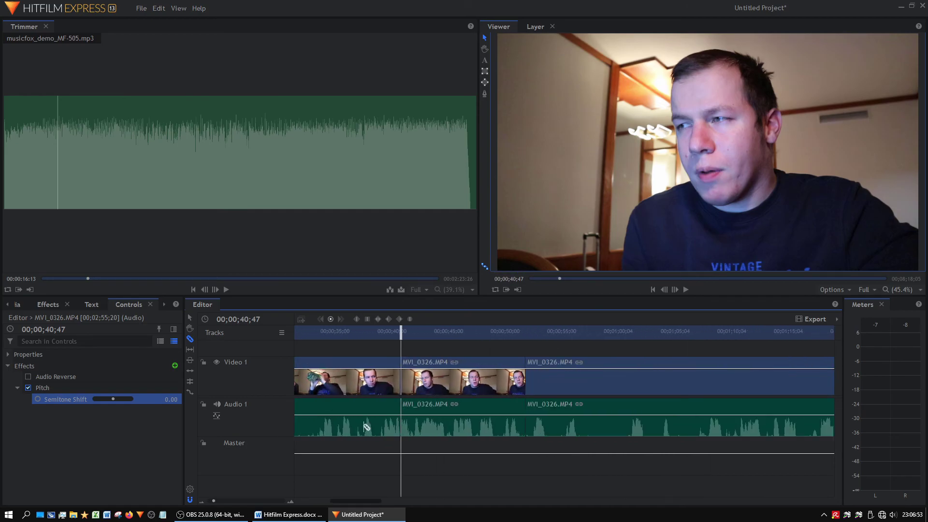
pyautogui.click(190, 317)
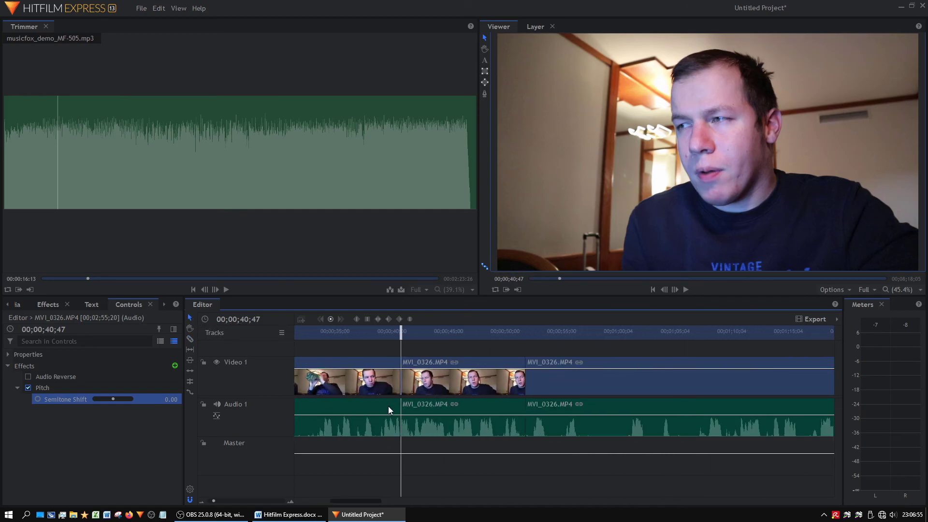
# - Apply another Pitch effect to the audio of the middle MVI_0326.MP4 segment and disable its first Pitch effect
pyautogui.click(414, 420)
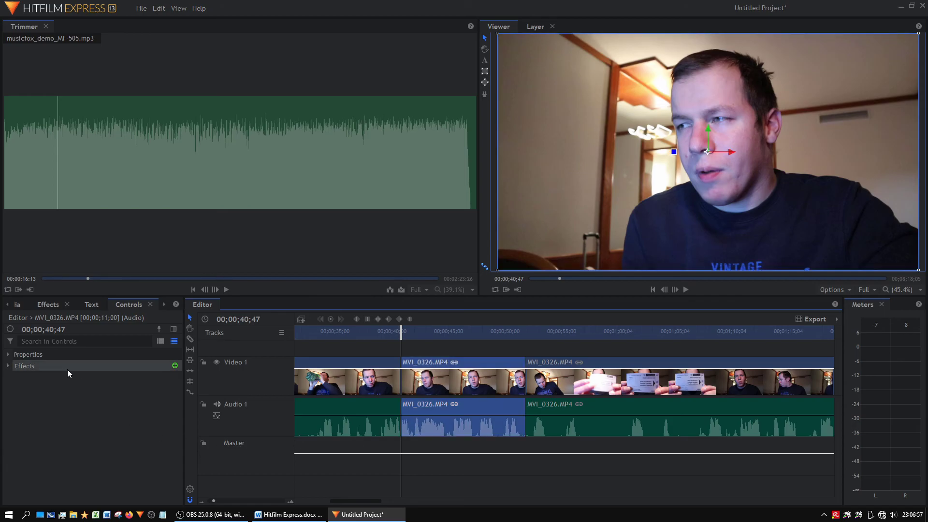
pyautogui.click(49, 304)
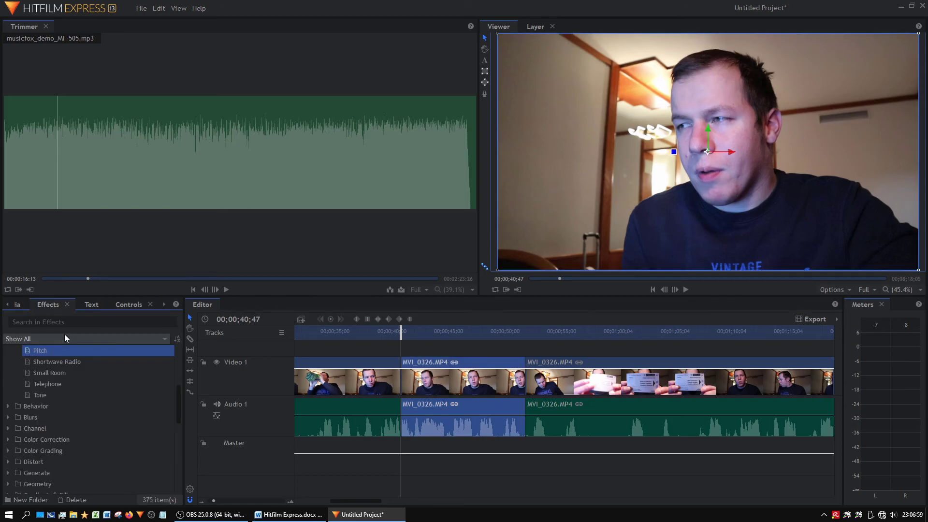
pyautogui.moveTo(70, 351); pyautogui.dragTo(412, 424)
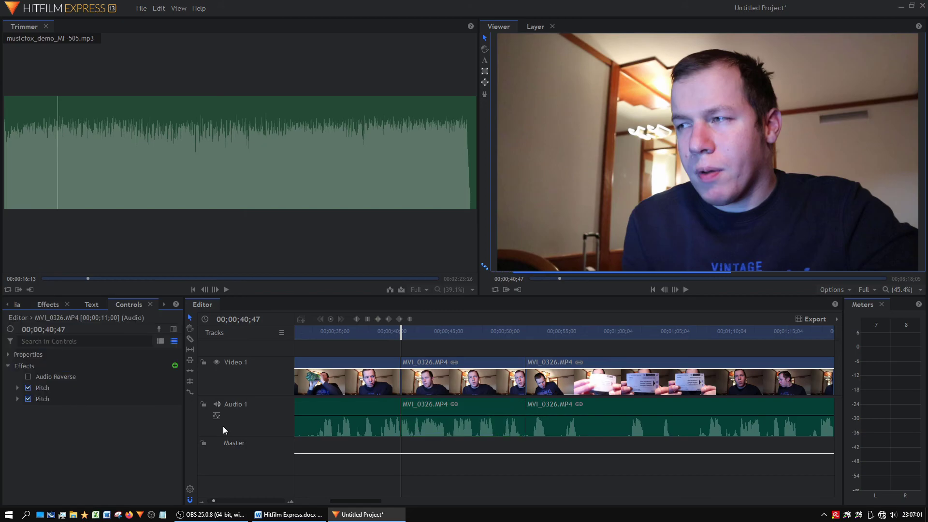
pyautogui.click(27, 388)
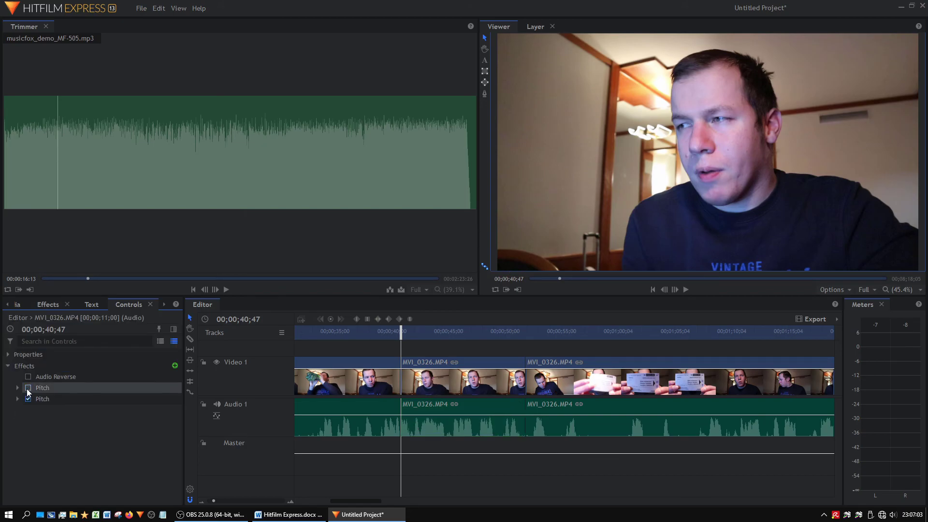
# - Keyframe the second Pitch effect's Semitone Shift from 0 at 00;00;40;47 to -4 at 00;00;51;45
pyautogui.click(18, 398)
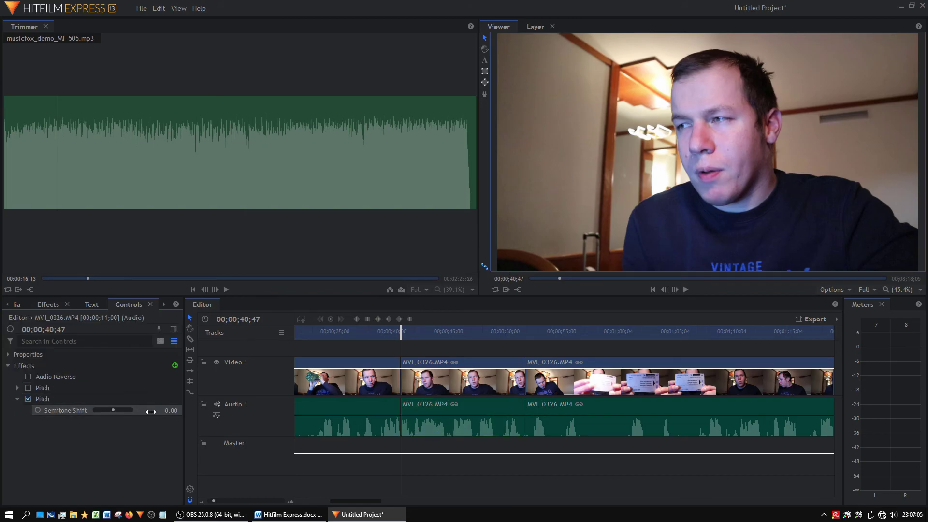
pyautogui.click(33, 410)
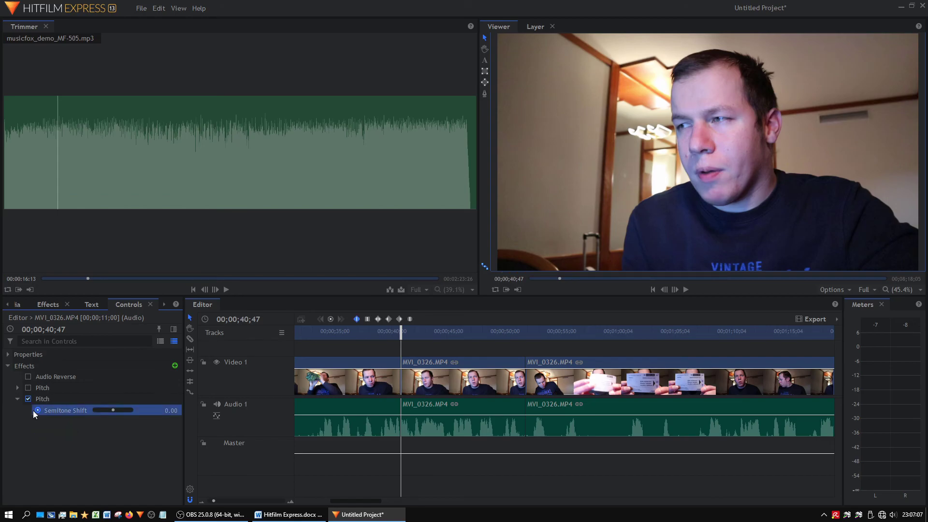
pyautogui.click(524, 331)
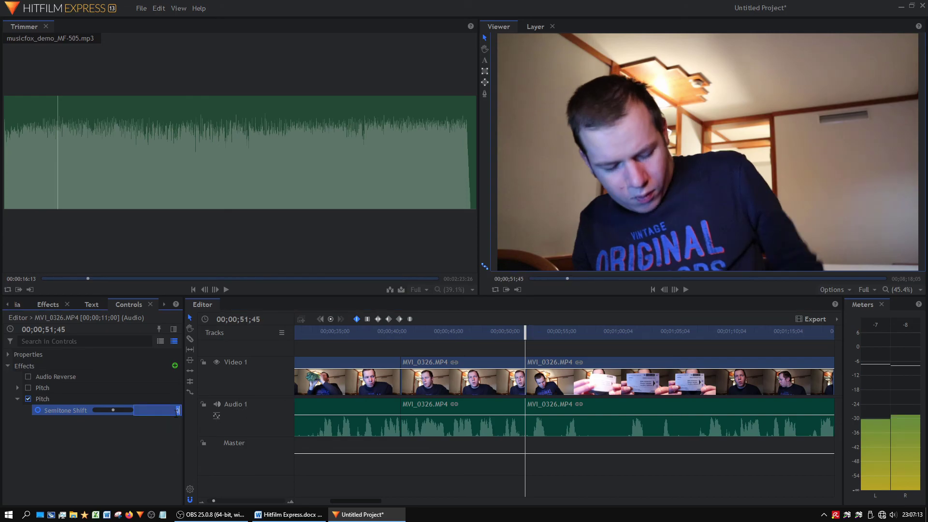
pyautogui.press('BackSpace')
pyautogui.write('-4')
pyautogui.press('Return')
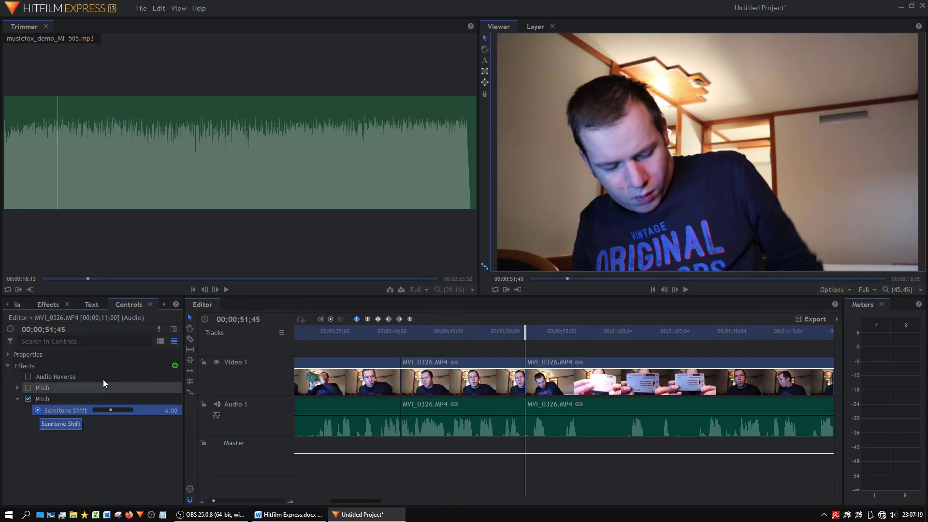
# - Play the keyframed pitch change from 00;00;40;19 through the middle segment, stopping at 00;00;51;29
pyautogui.click(396, 331)
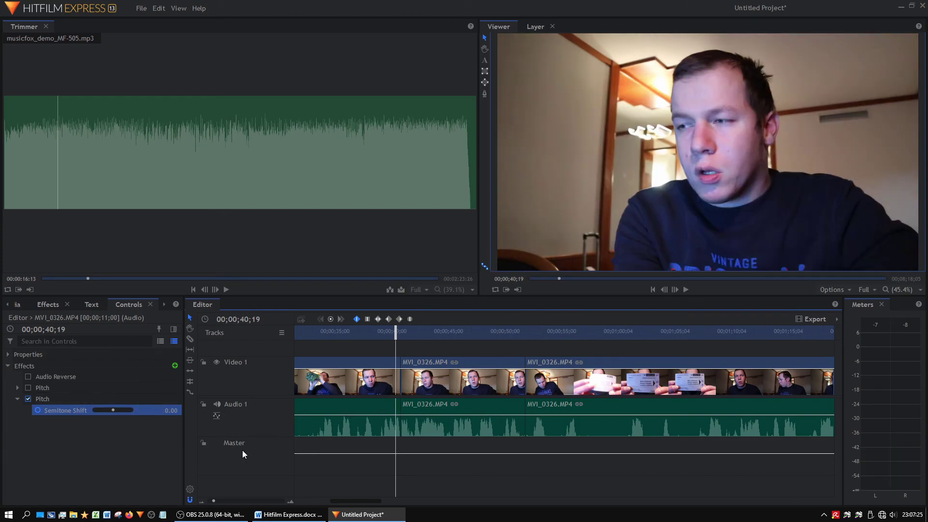
pyautogui.press('space')
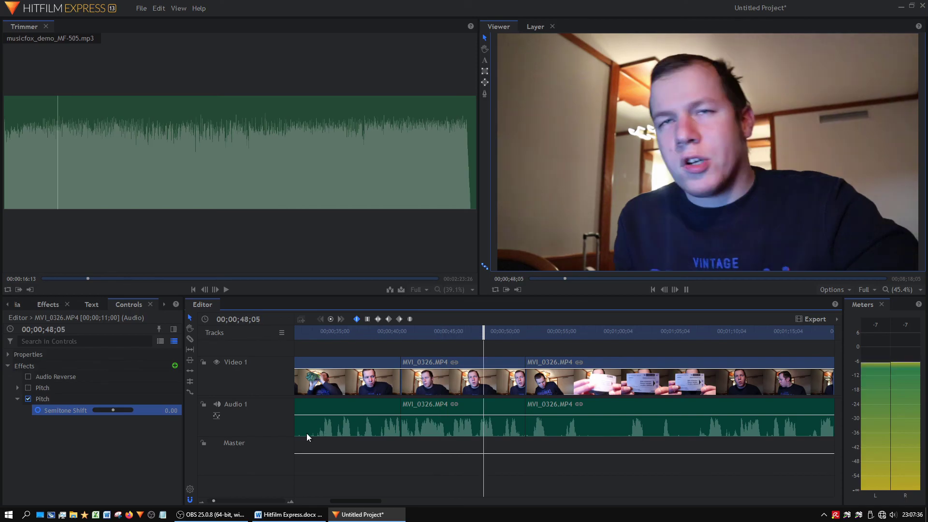
pyautogui.press('space')
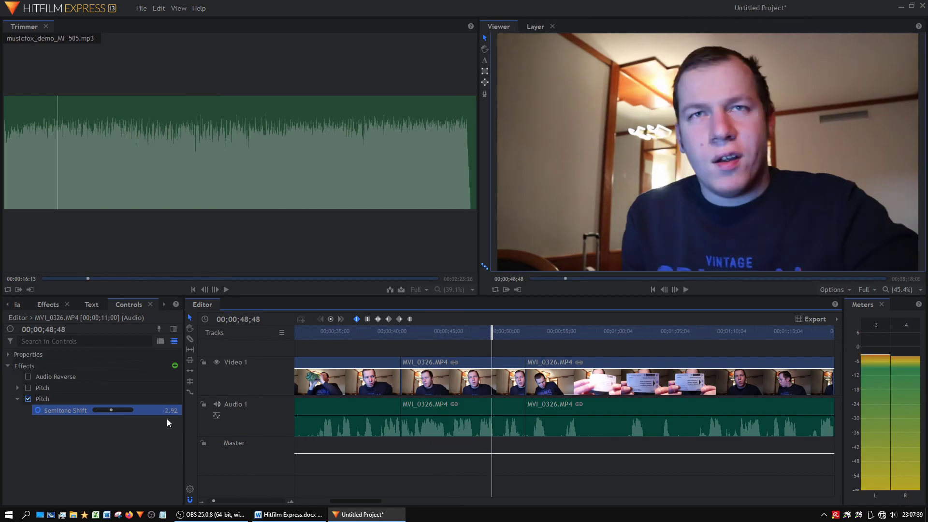
pyautogui.press('space')
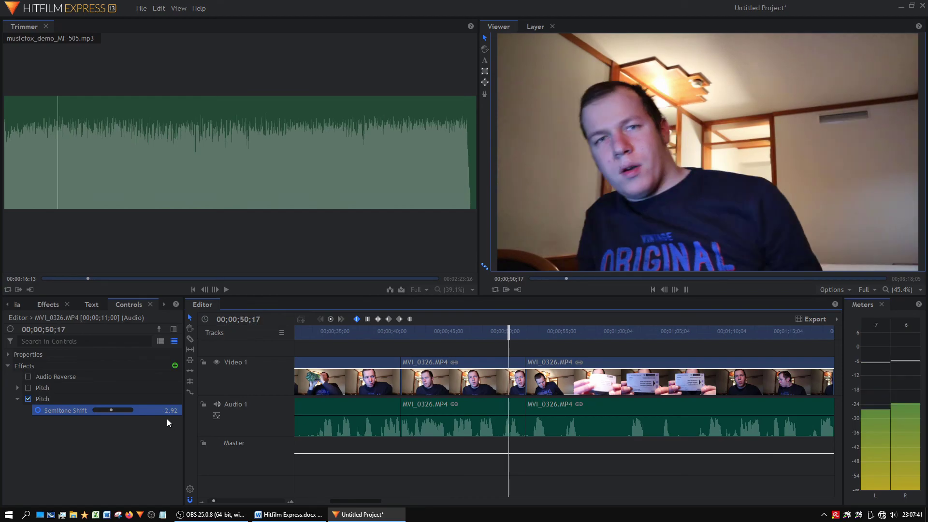
pyautogui.press('space')
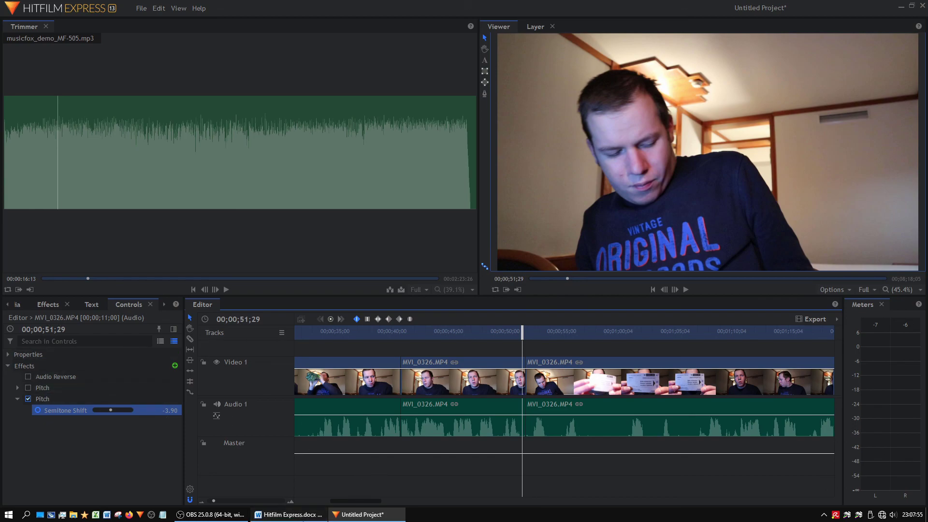
# - Switch to Word, examine the effects table in Hitfilm Express.docx, and return to HitFilm Express
pyautogui.click(289, 515)
pyautogui.scroll(-5, 396, 392)
pyautogui.scroll(5, 396, 393)
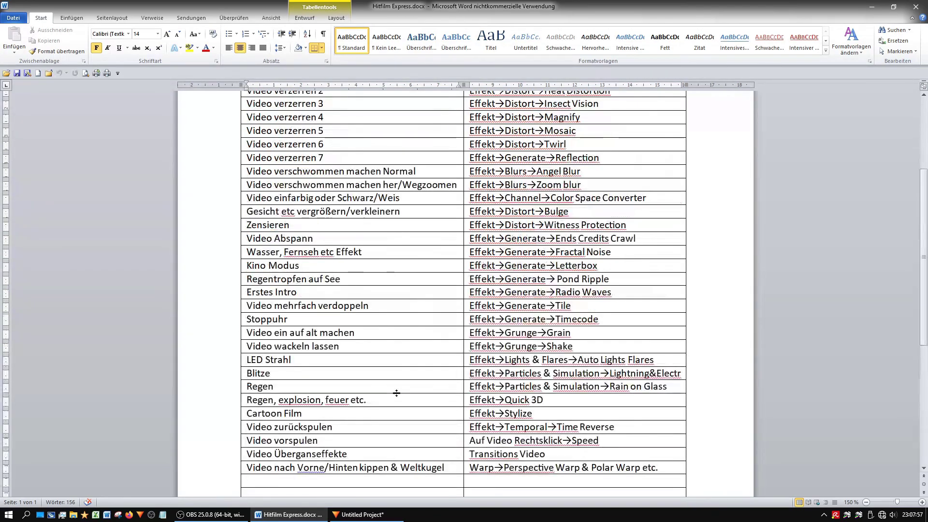
pyautogui.scroll(4, 396, 393)
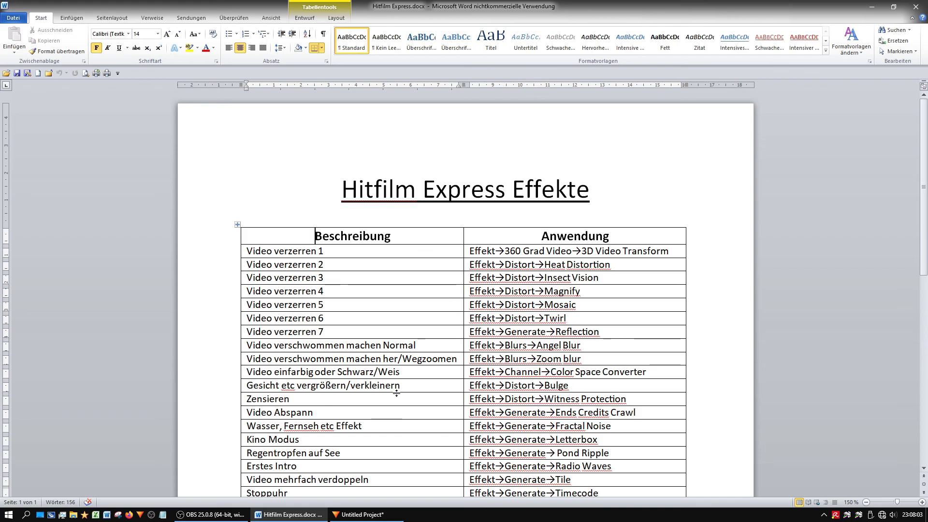
pyautogui.click(367, 514)
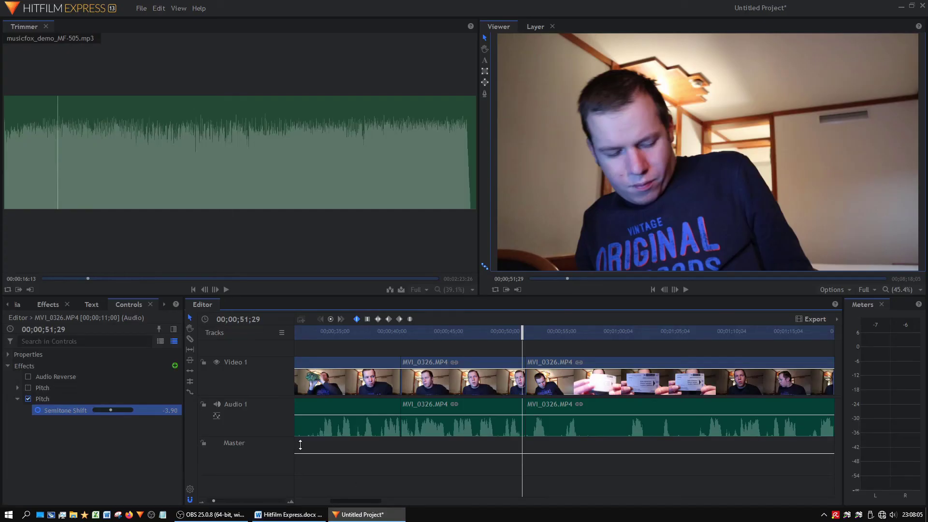
# - Disable the keyframed Pitch effect on the middle MVI_0326.MP4 segment and show the project's media
pyautogui.click(24, 399)
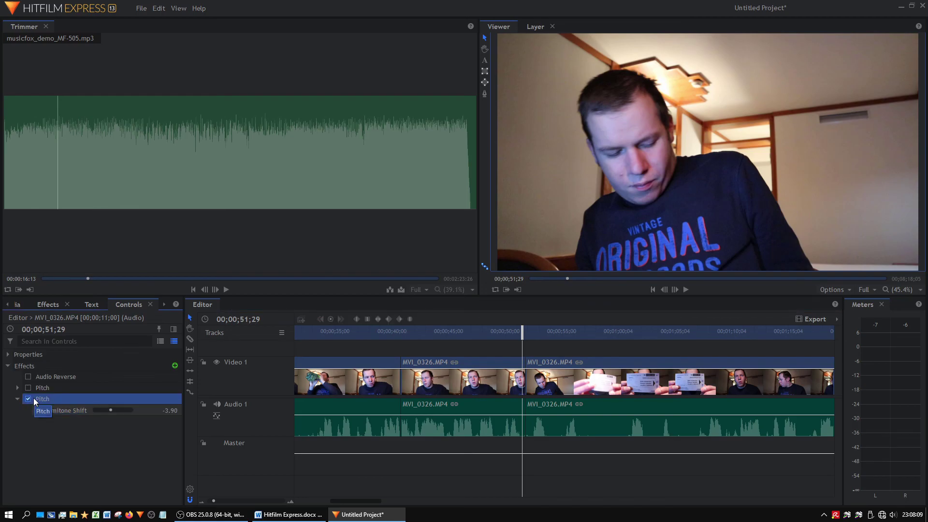
pyautogui.click(28, 399)
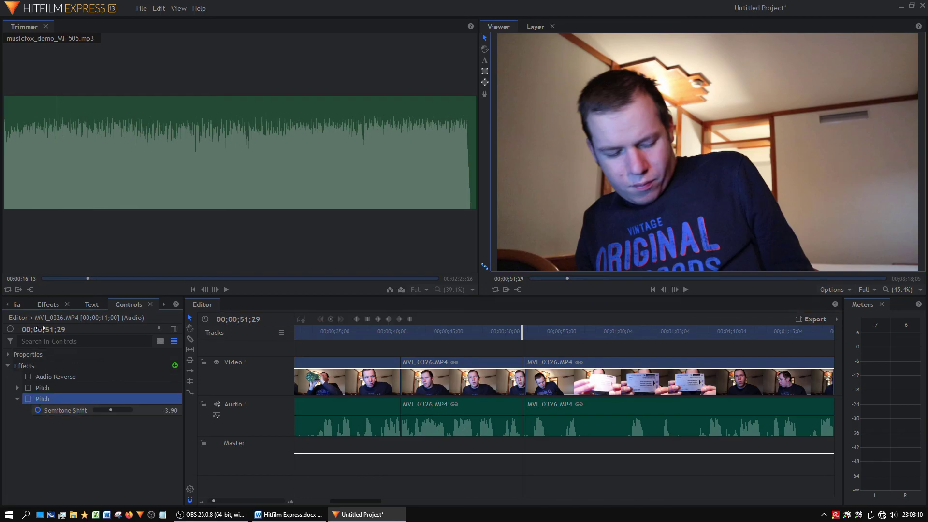
pyautogui.click(48, 305)
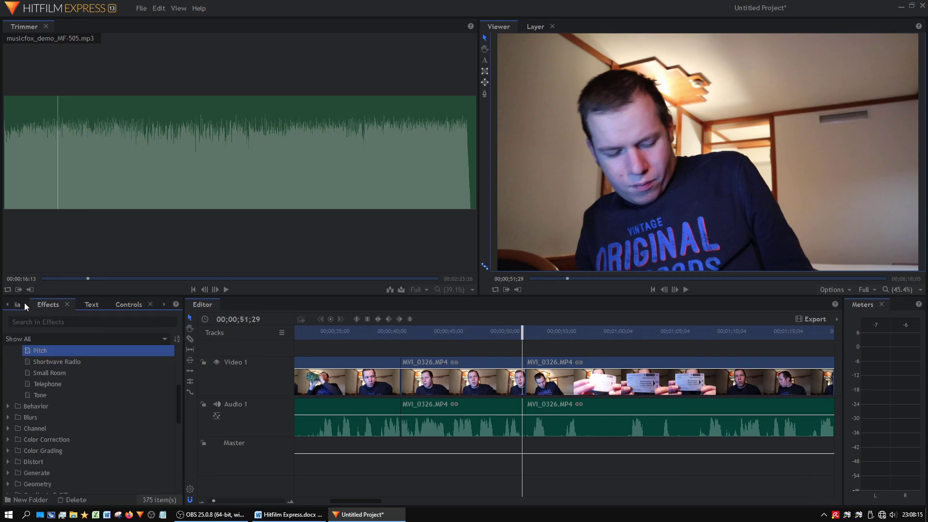
pyautogui.click(24, 304)
pyautogui.moveTo(358, 501); pyautogui.dragTo(335, 488)
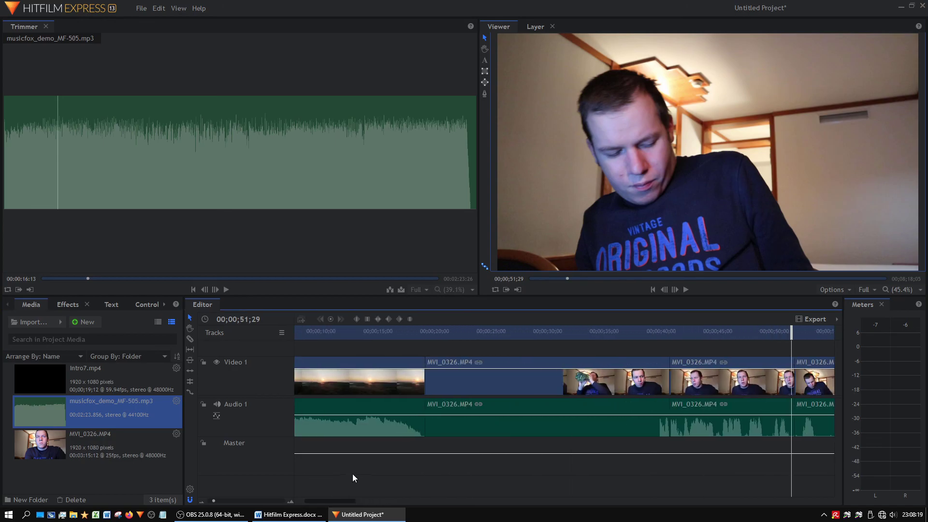